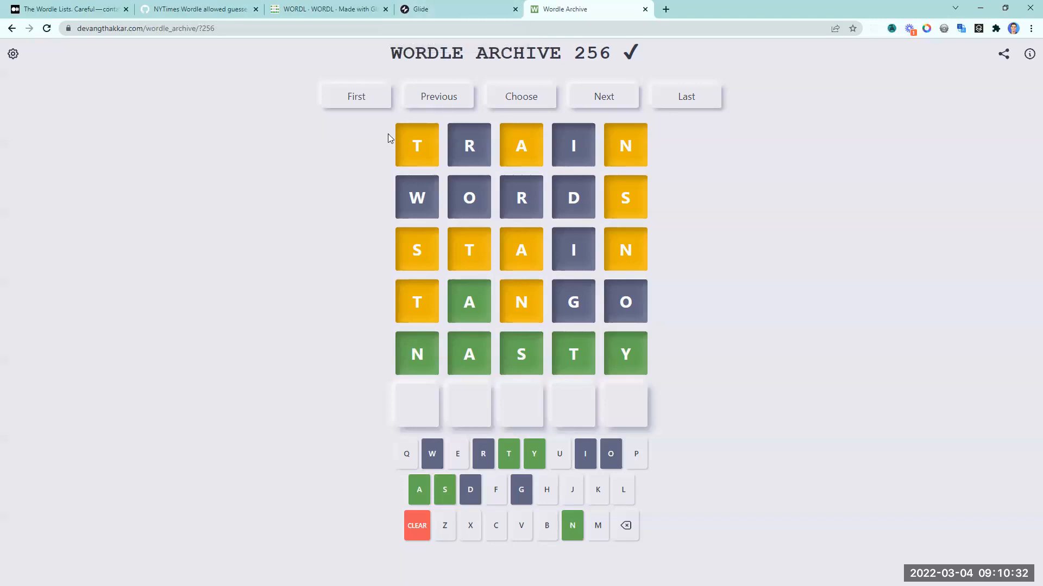
Step: Switch to the wordle-nyt-allowed-guesses.txt gist on GitHub and copy the whole page of allowed guesses
click(439, 7)
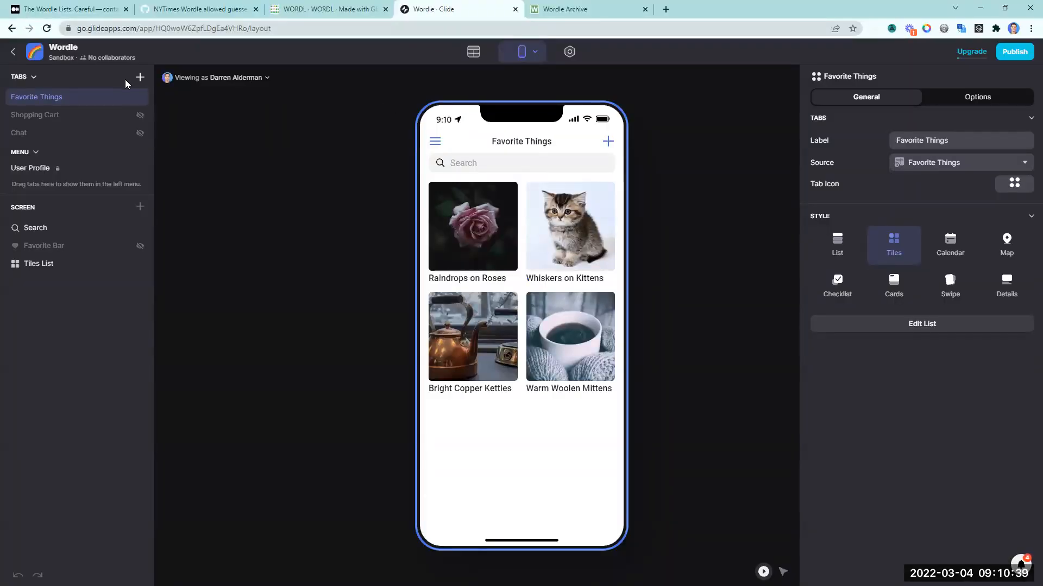
click(196, 9)
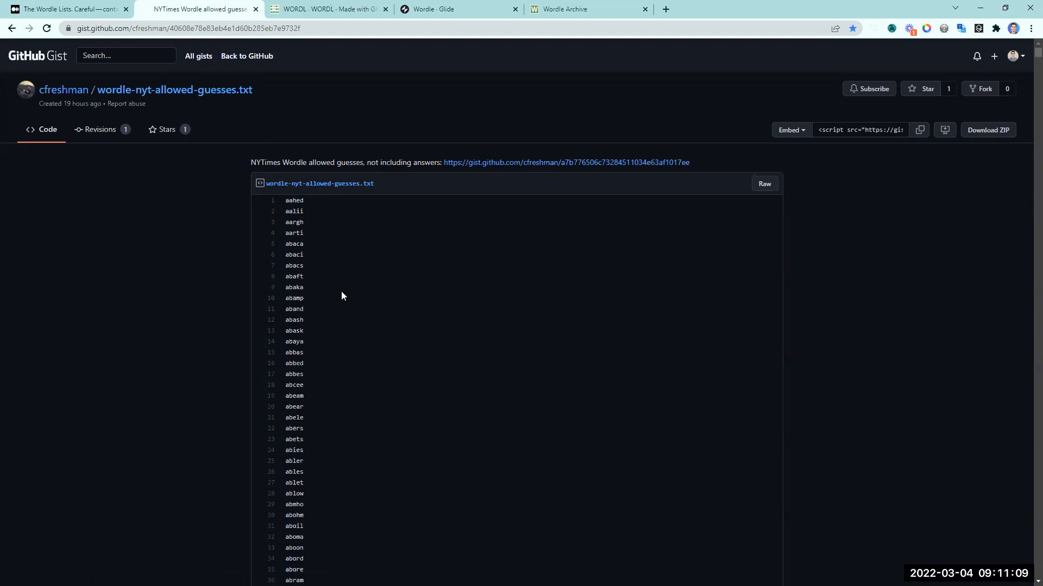
key(ctrl+a)
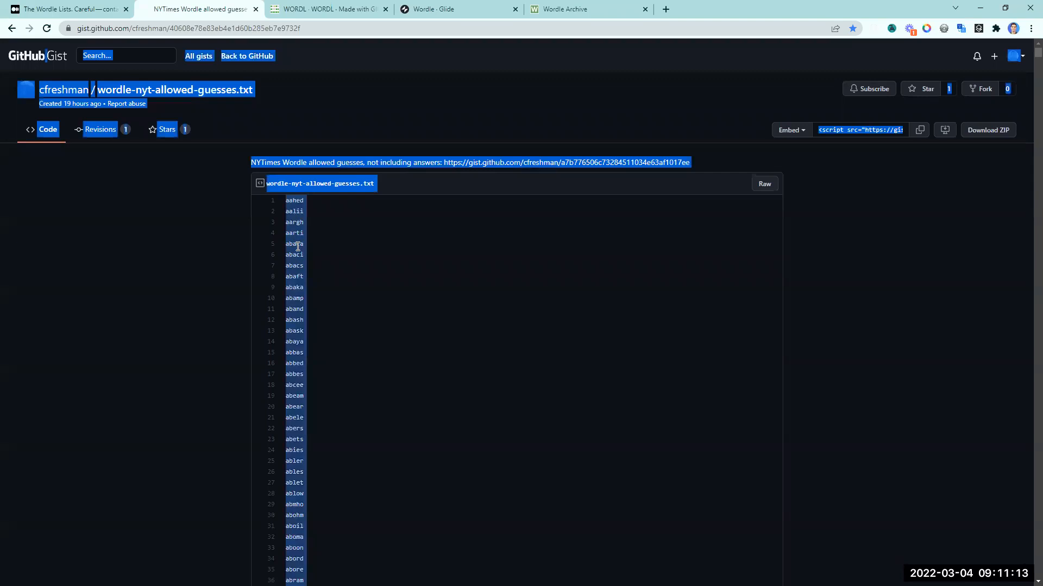
Step: Switch to the Wordle app in Glide and create a new empty table in its data editor
click(443, 9)
click(473, 51)
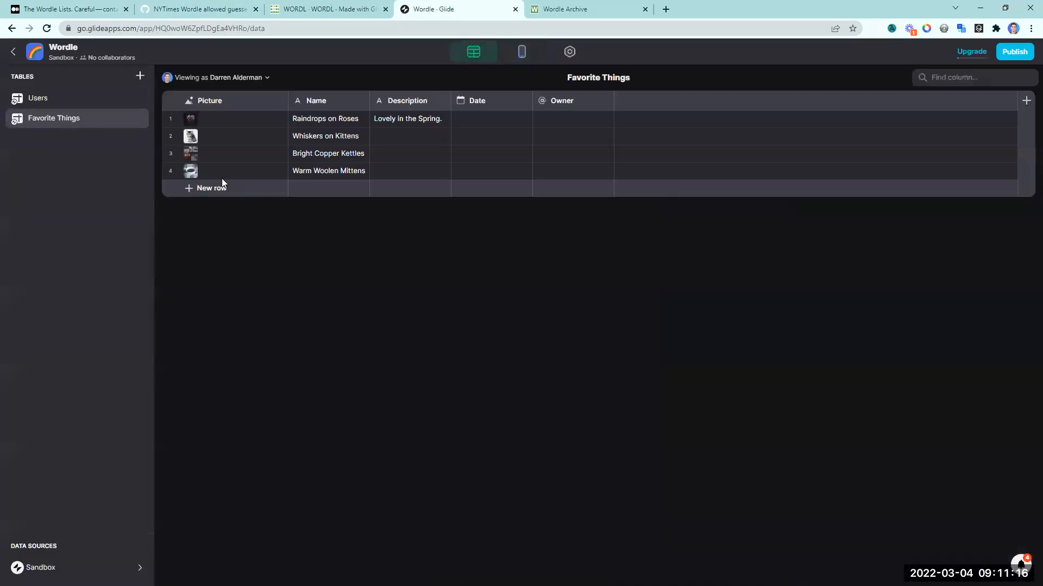
click(140, 78)
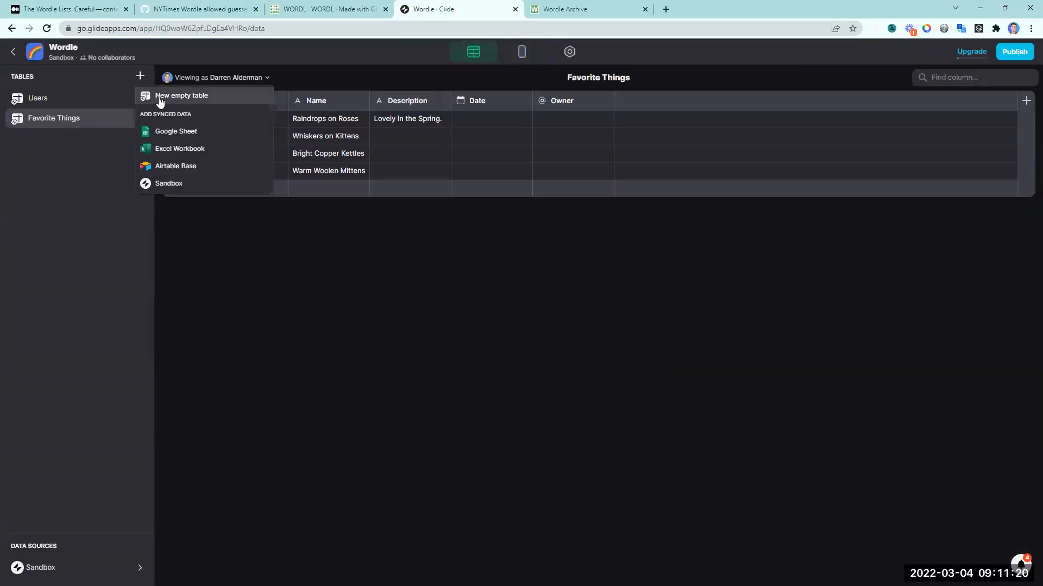
click(159, 96)
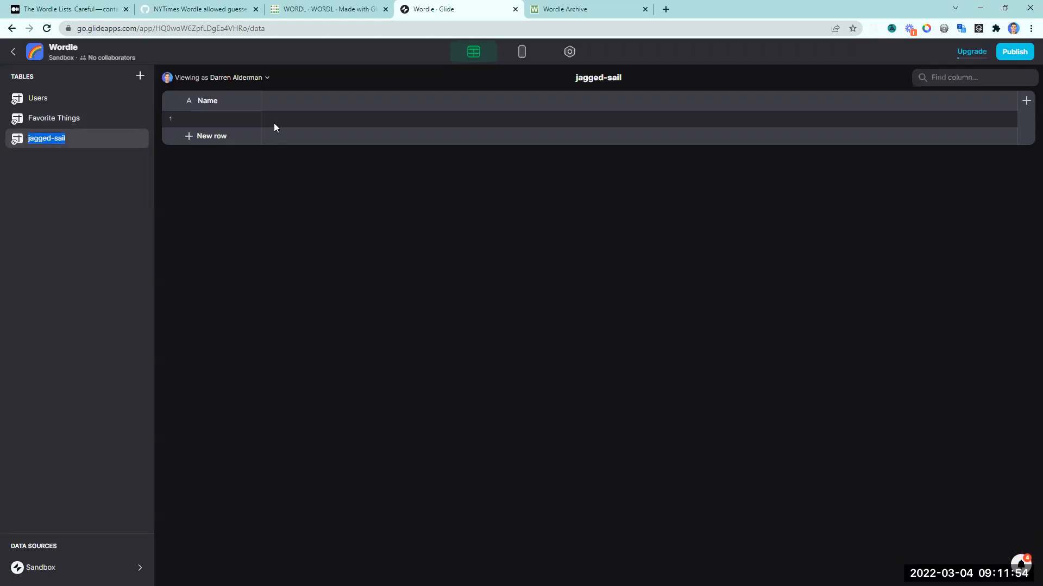
Step: Rename the new table's Name column to "Allowed Guesses"
double_click(240, 102)
text(Allowed Guesses)
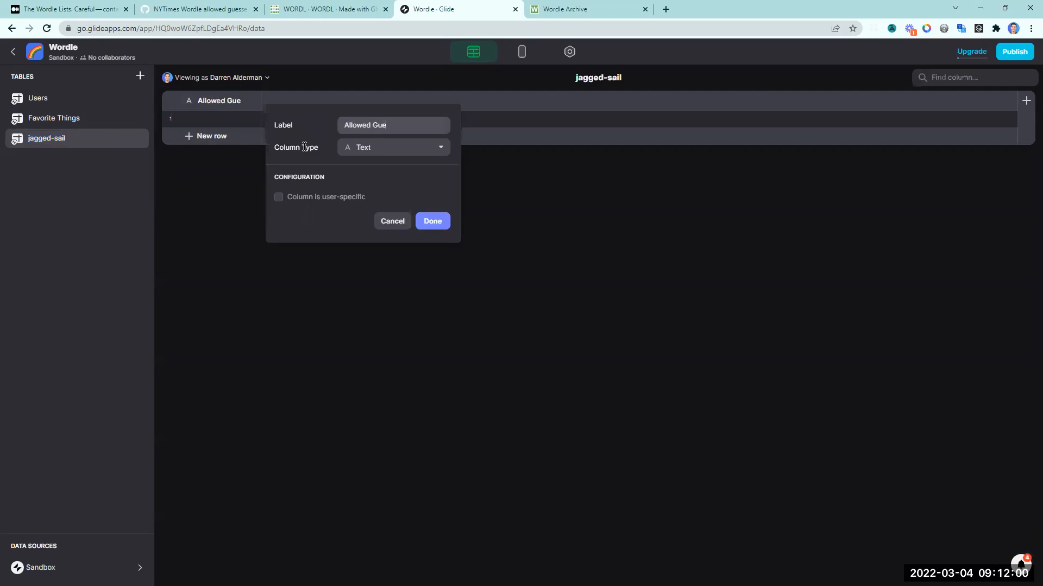
key(Return)
Step: Paste the copied list into the first Allowed Guesses cell and remove the GitHub page text before "aahed" and after "zymic"
double_click(236, 120)
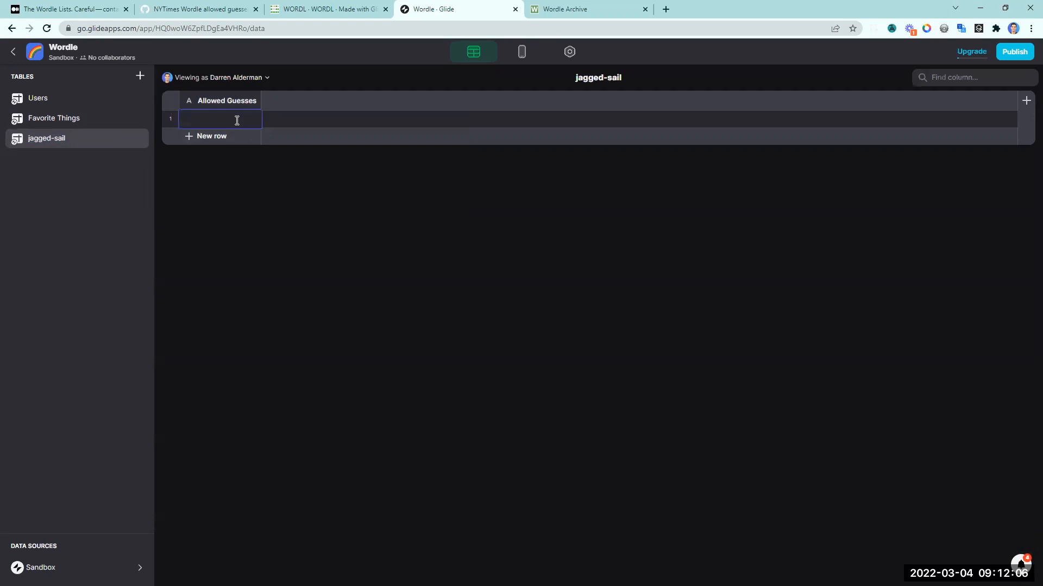
key(ctrl+v)
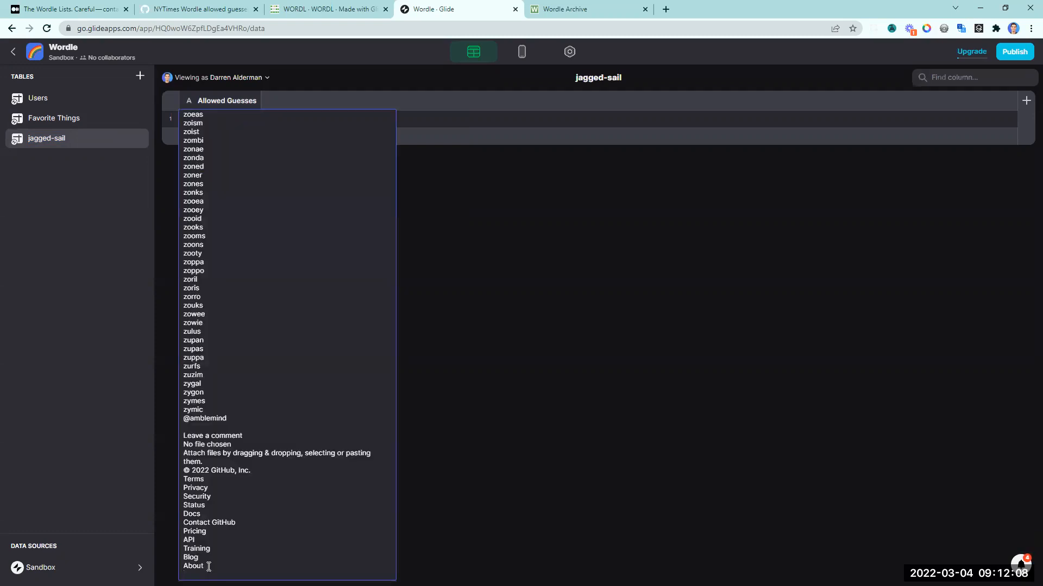
drag(209, 568, 122, 421)
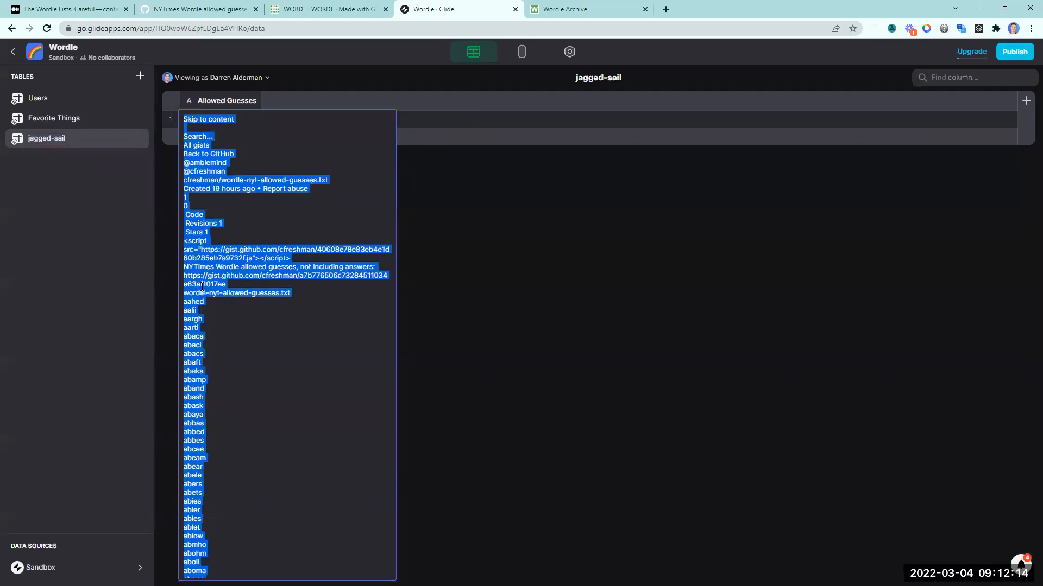
click(218, 302)
drag(293, 294, 77, 98)
key(BackSpace)
key(Return)
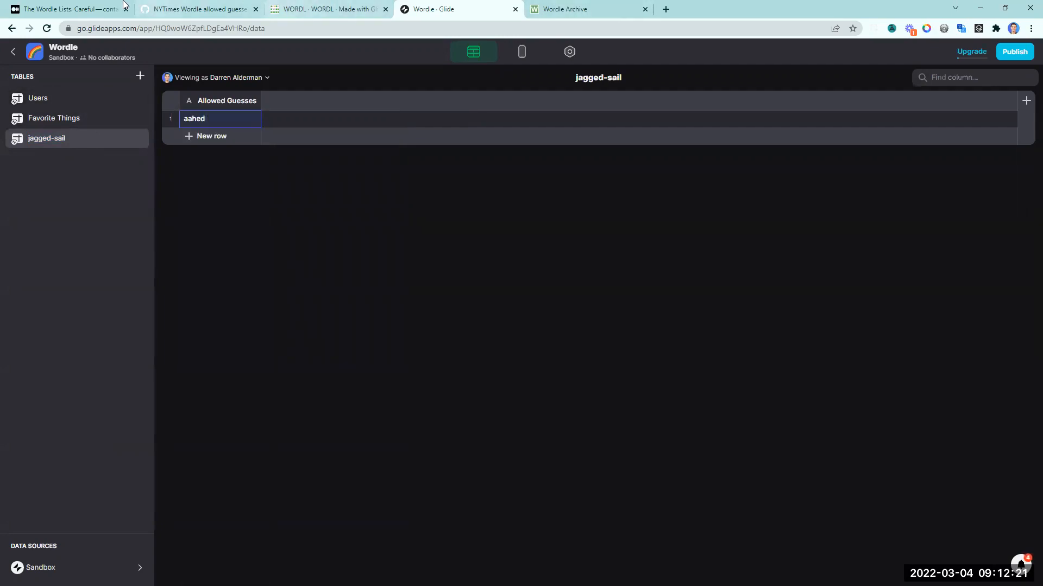
Step: Open the same author's wordle-nyt-answers-alphabetical.txt gist on GitHub and copy the whole page of answers
click(185, 9)
click(189, 184)
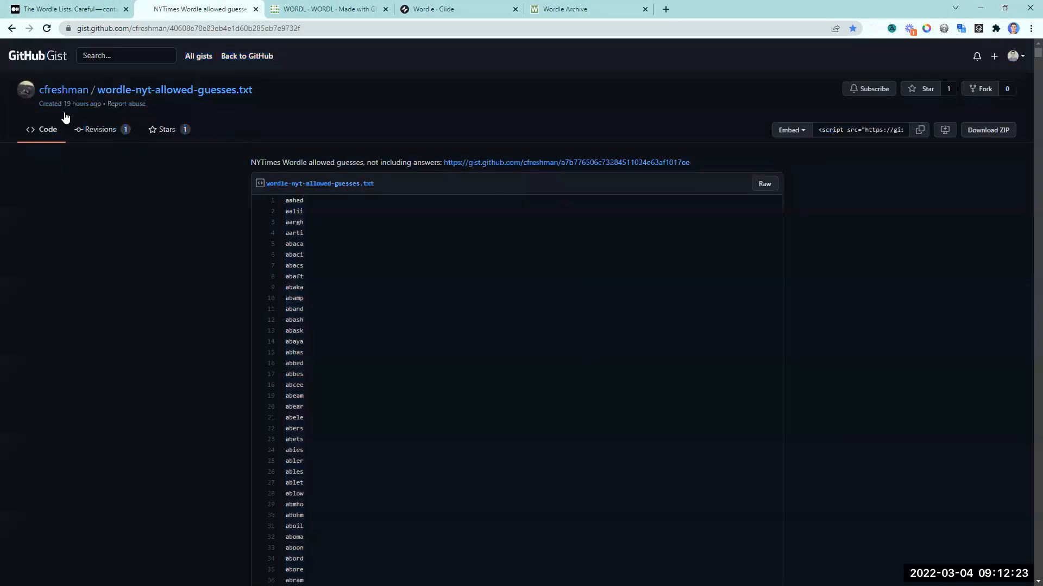
click(64, 90)
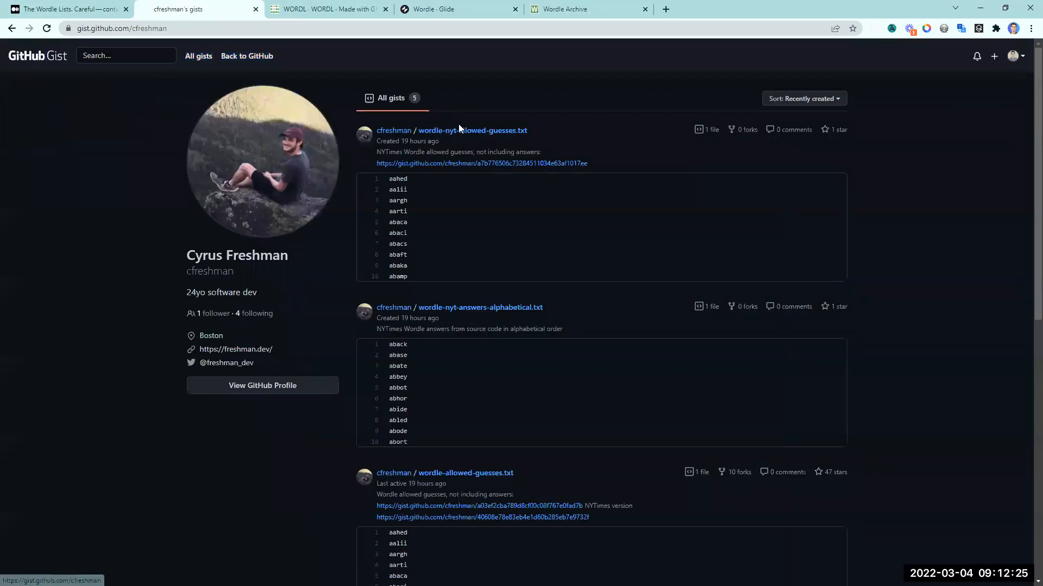
click(449, 307)
key(ctrl+a)
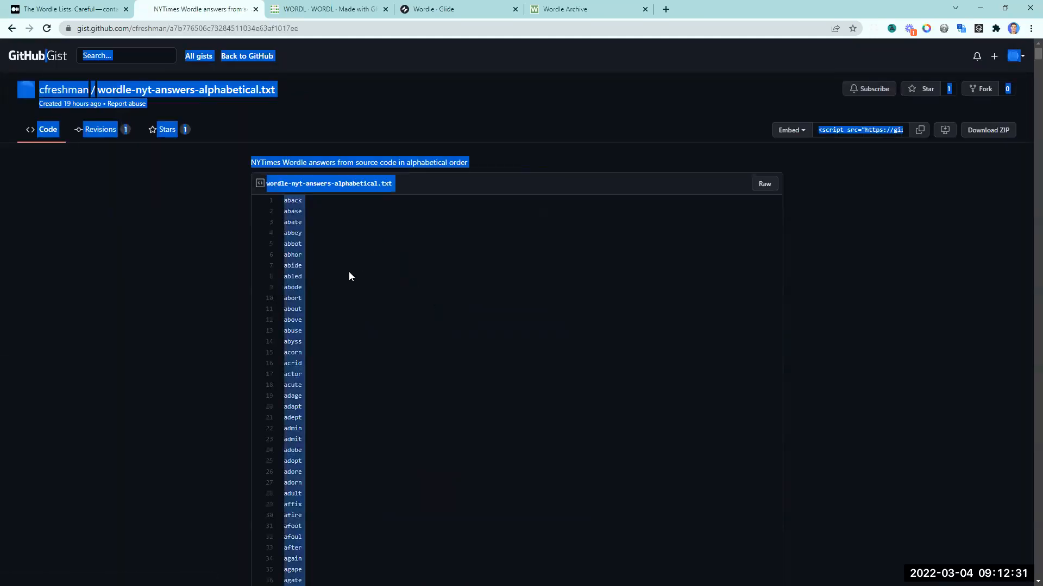
Step: Back in Glide, insert the copied answers above "aahed" in the first Allowed Guesses cell, keeping only the words from "aback" onward
click(434, 9)
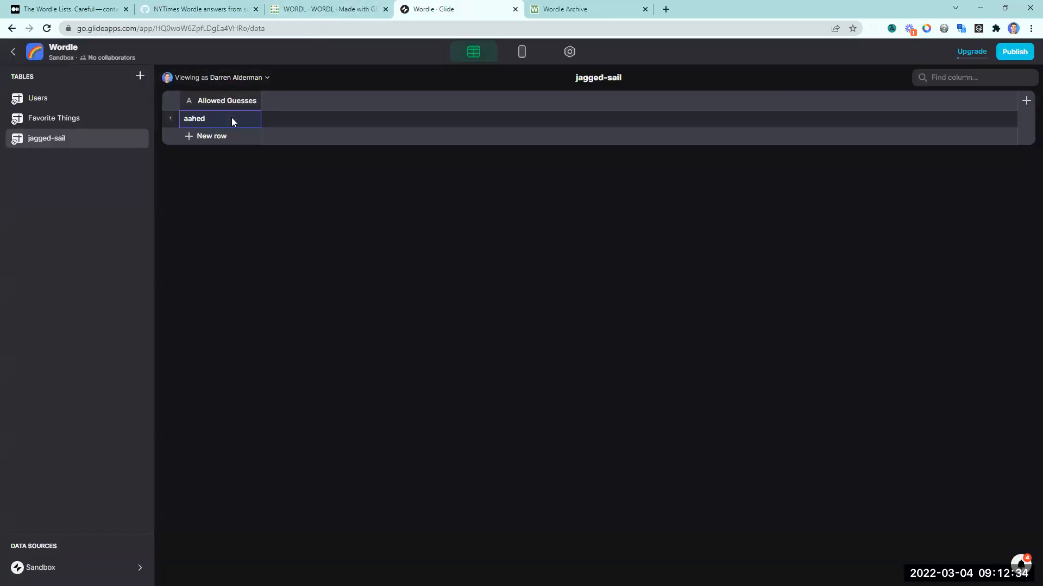
key(ctrl+v)
double_click(229, 114)
key(Return)
double_click(188, 121)
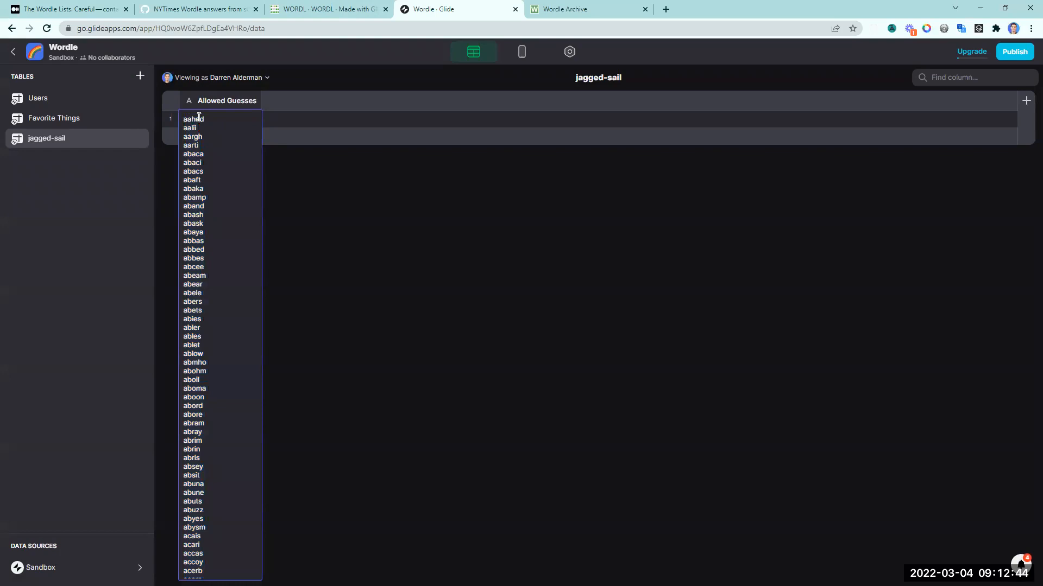
key(Return)
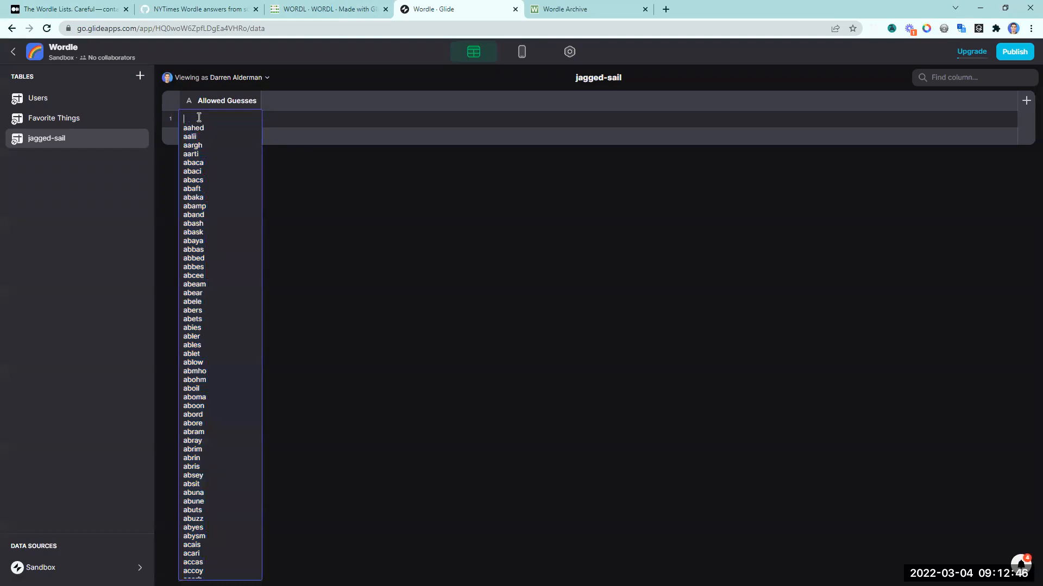
key(ctrl+v)
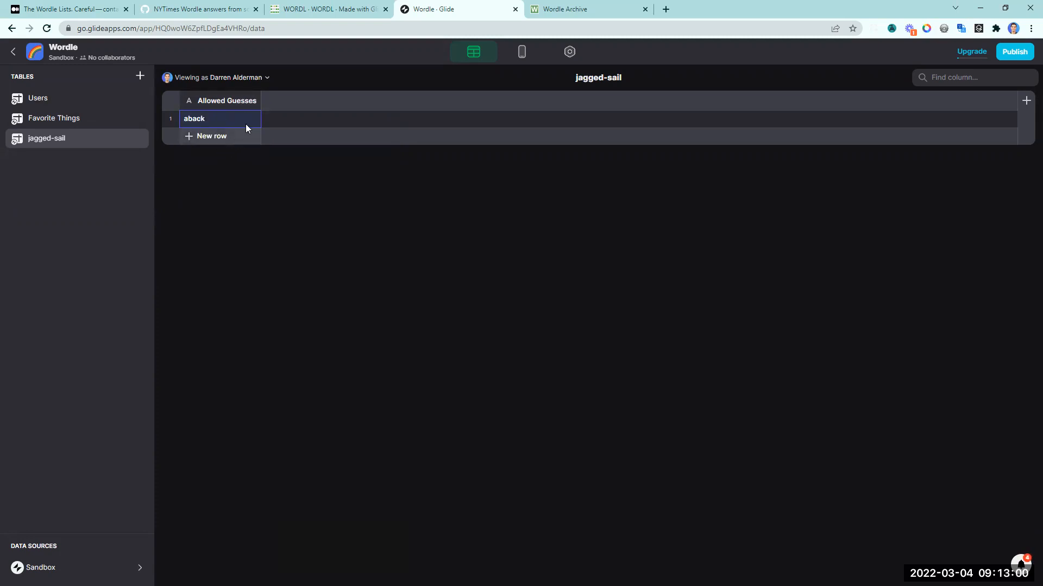
Step: Add a Split Text column named "Allowed Guesses List" beside Allowed Guesses, splitting that column's text at line breaks instead of commas
click(252, 103)
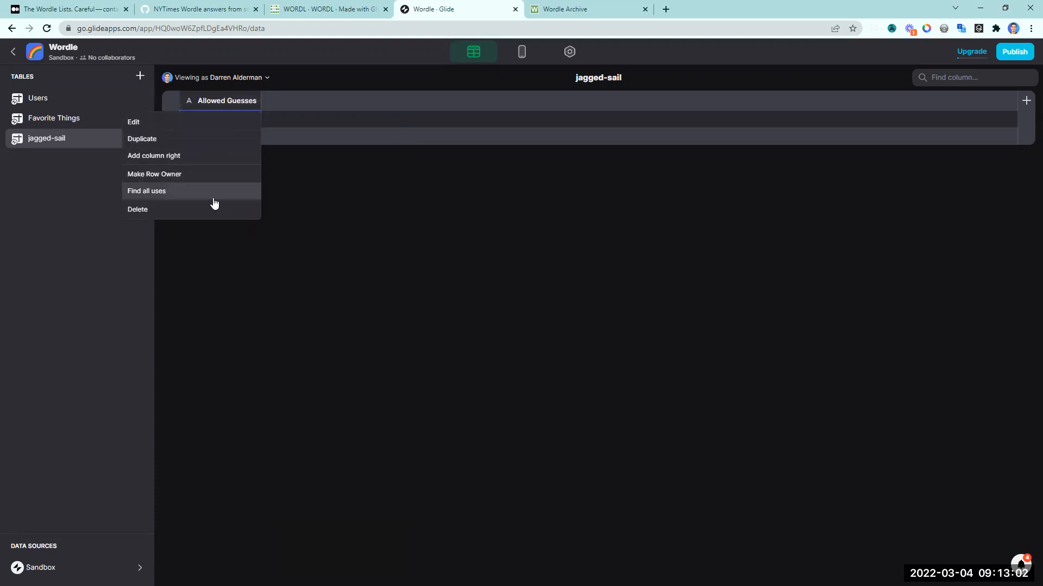
click(183, 151)
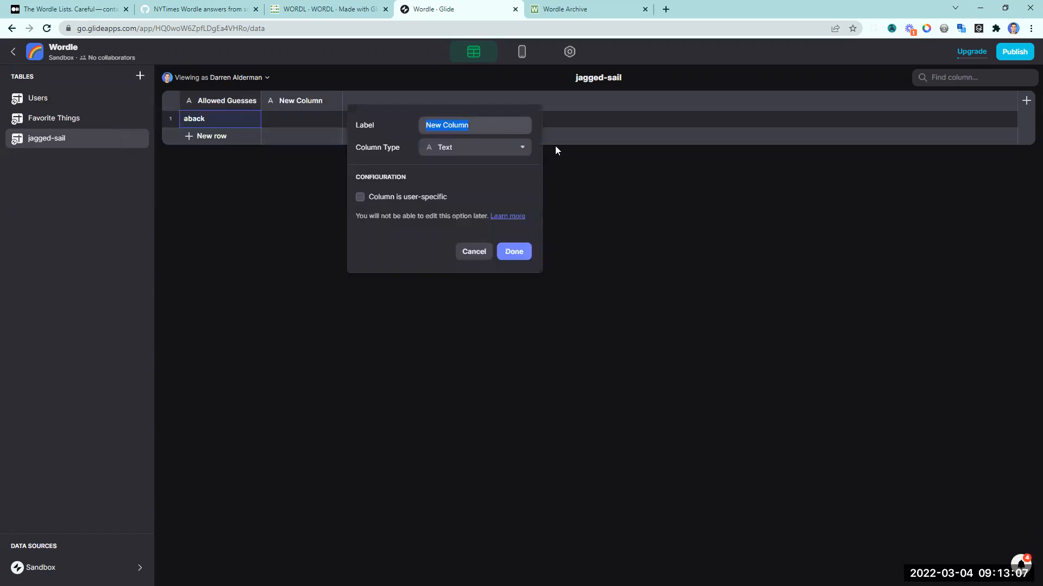
text(All)
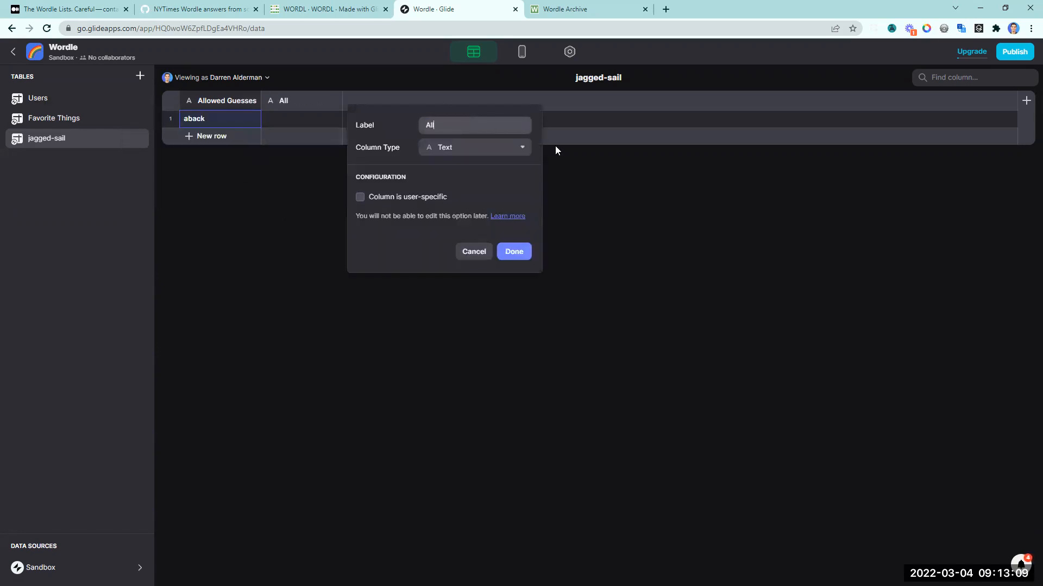
text(owed Guesses List)
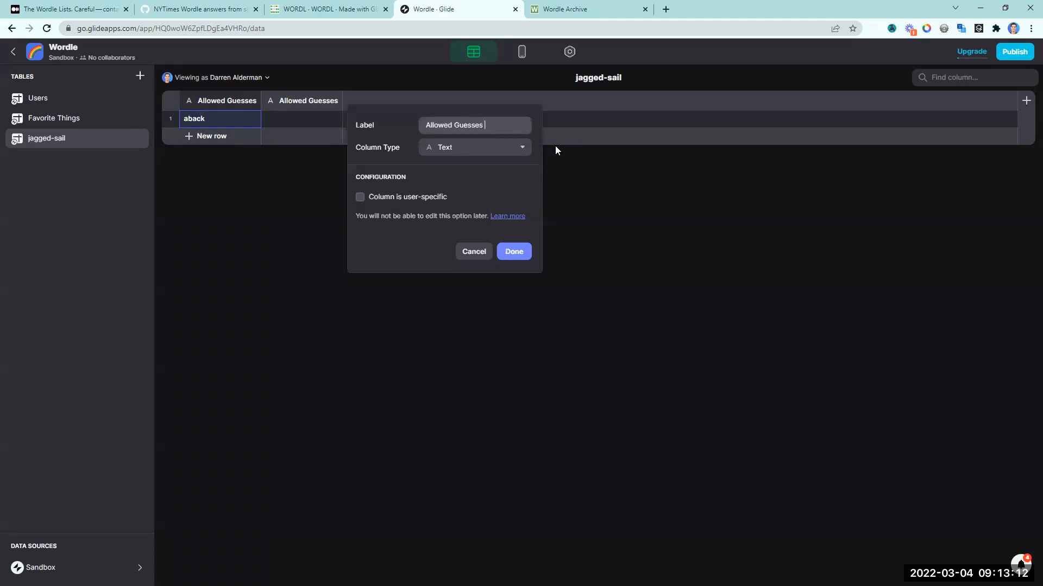
click(499, 147)
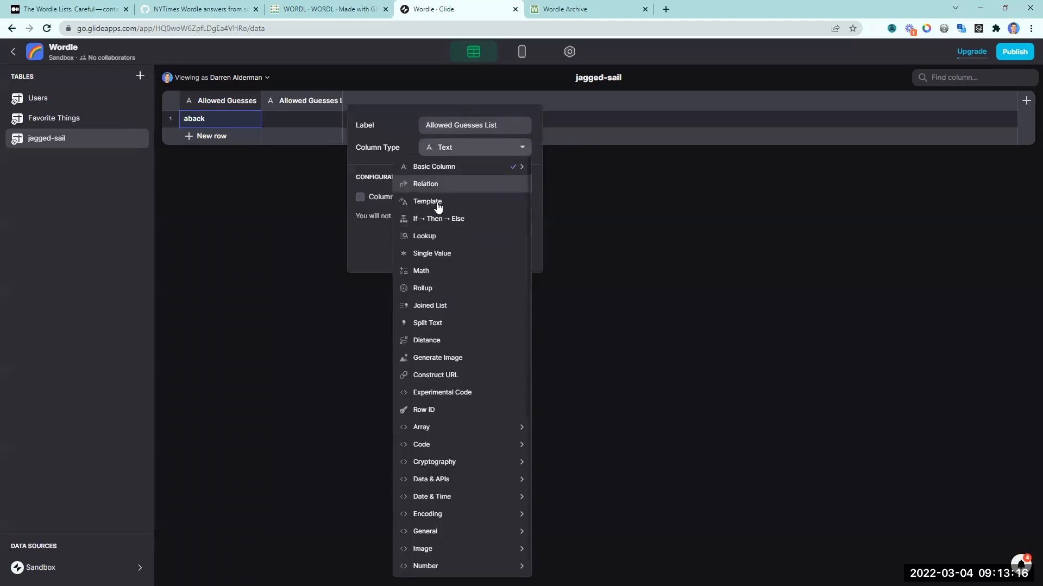
click(449, 326)
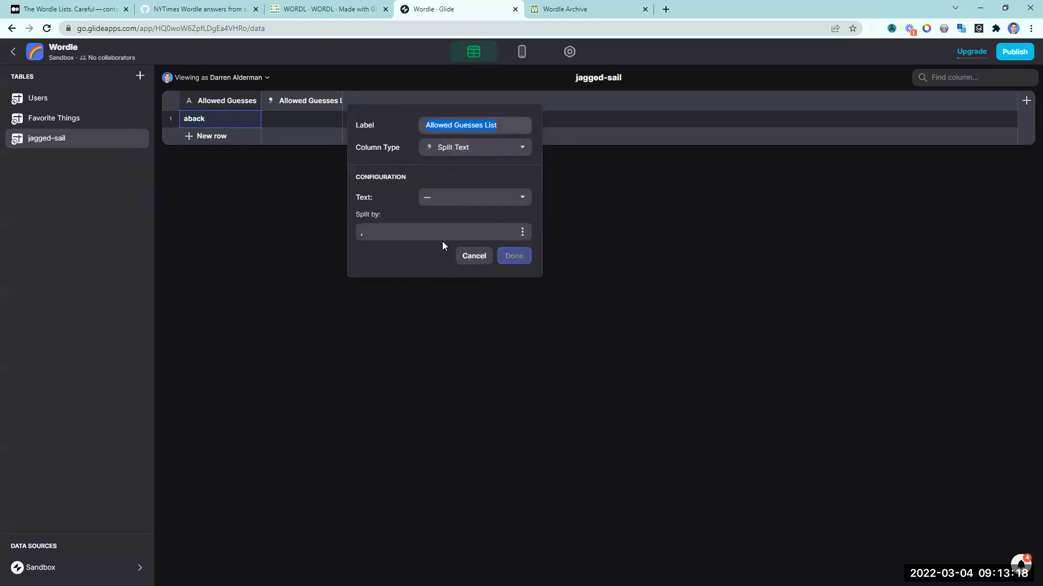
click(425, 236)
key(BackSpace)
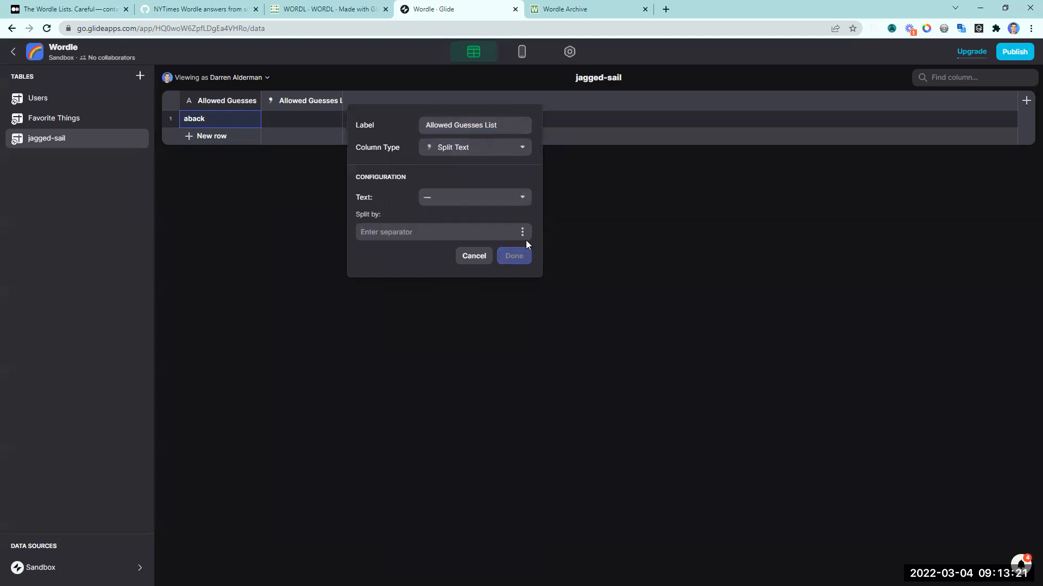
key(Return)
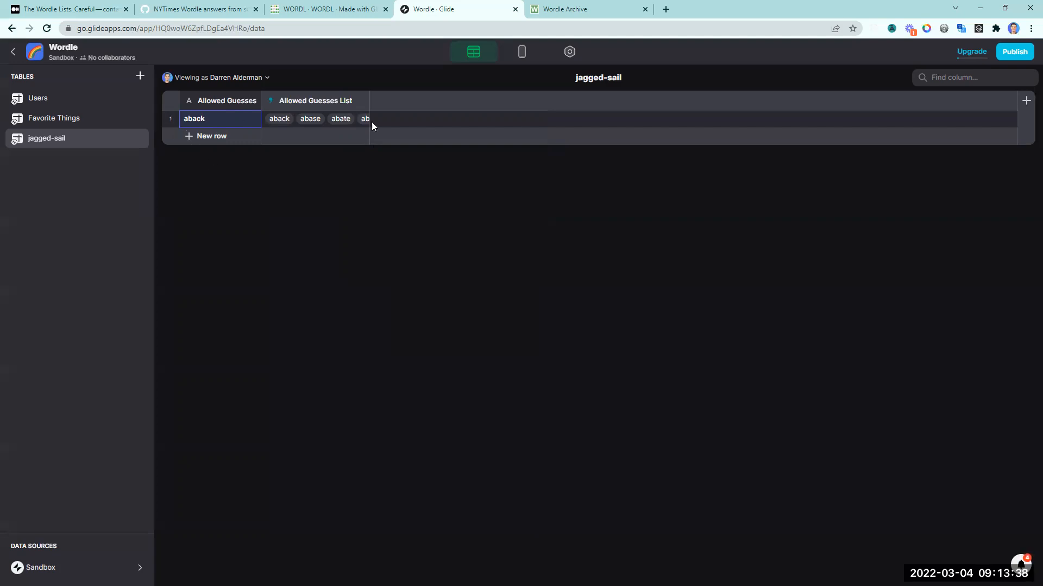
click(335, 115)
click(242, 120)
click(282, 122)
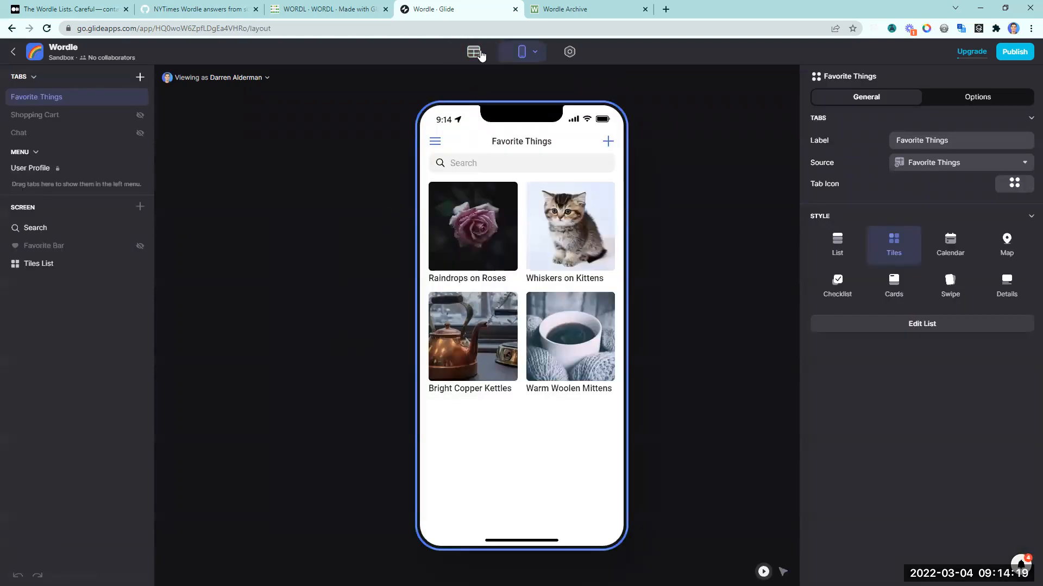
Step: Rename the jagged-sail table in the data editor to "Game"
click(479, 53)
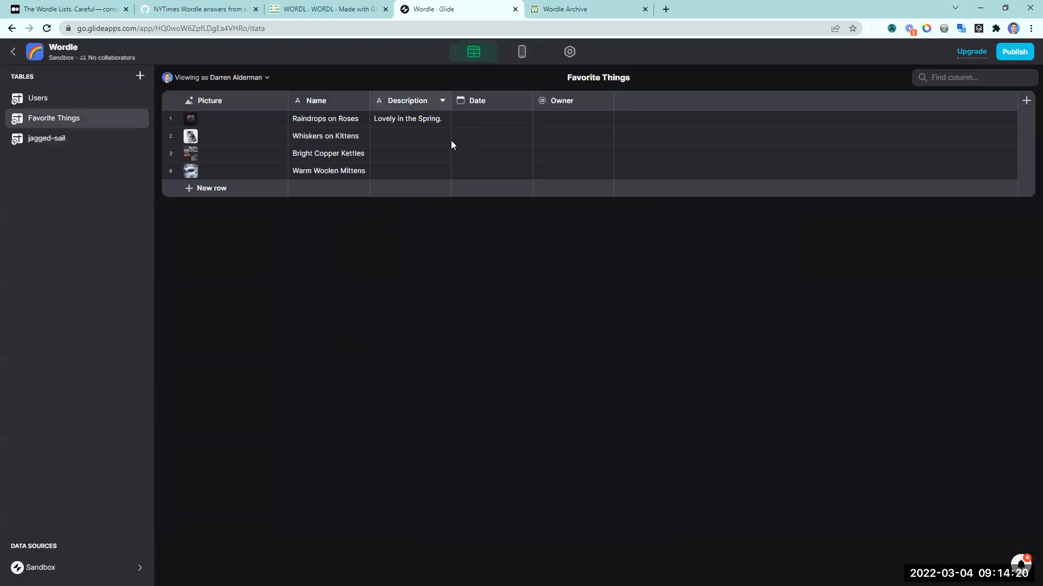
double_click(46, 138)
text(Game)
key(Return)
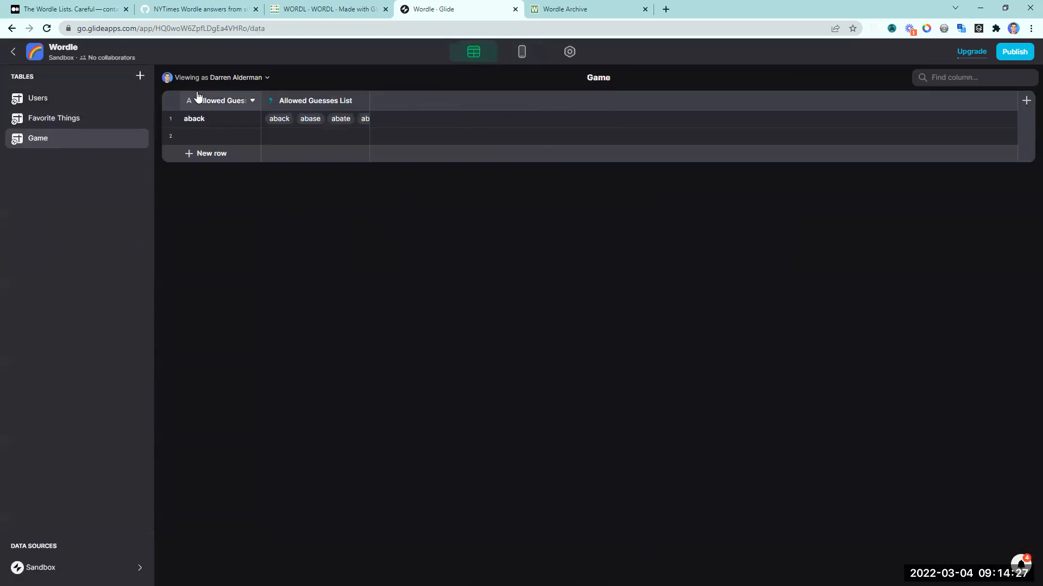
Step: Delete the Favorite Things table from the app's data
right_click(98, 120)
click(85, 176)
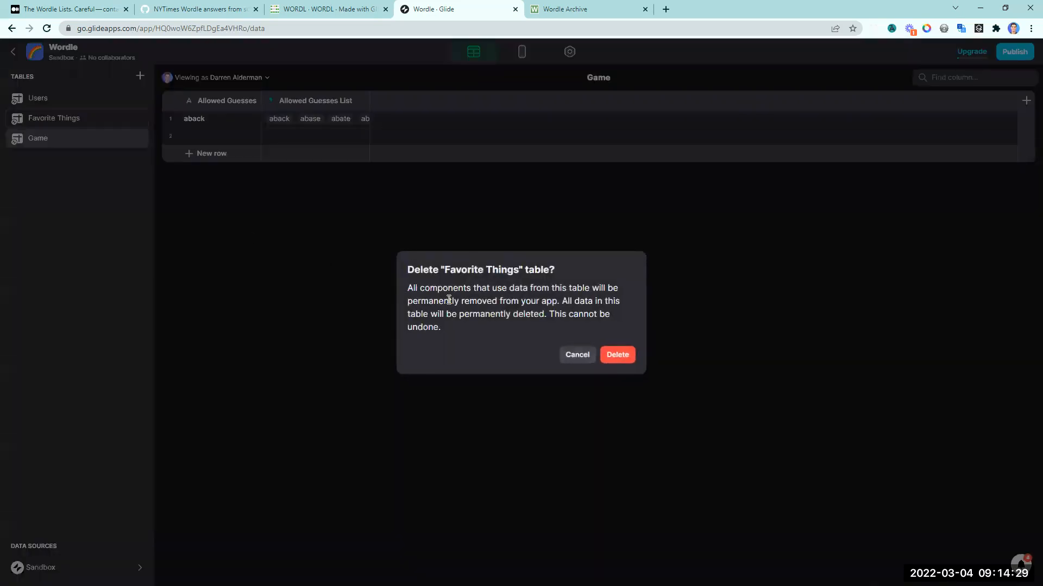
click(611, 355)
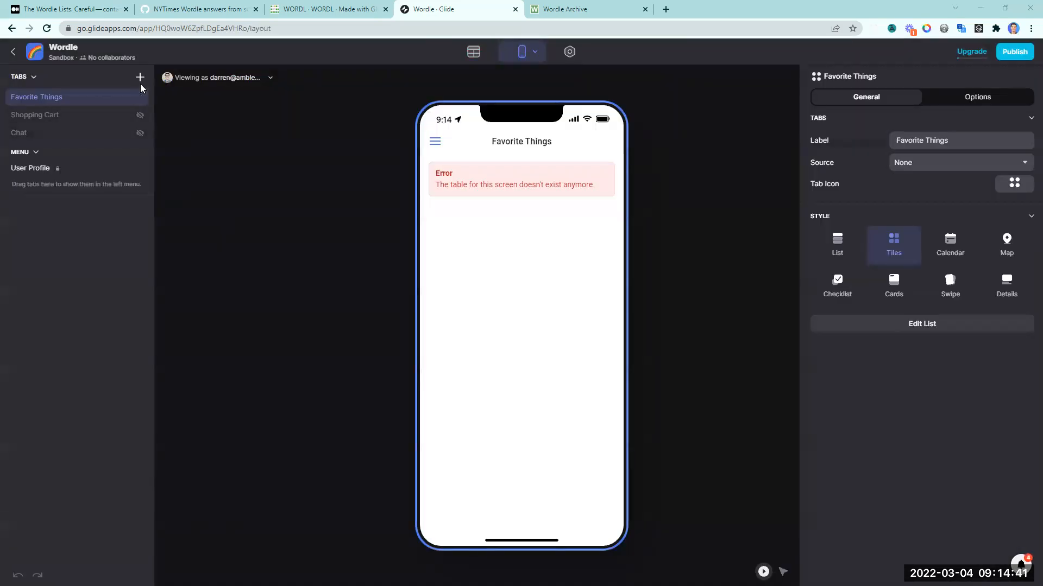
Step: Set the Favorite Things tab's source to the Game table and its style to Details
click(932, 163)
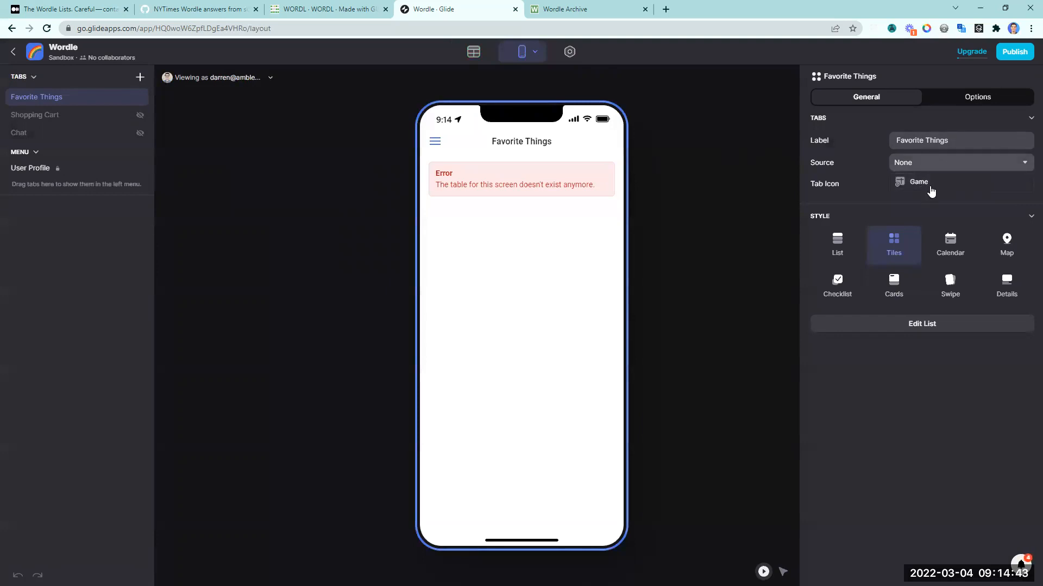
click(930, 183)
click(993, 301)
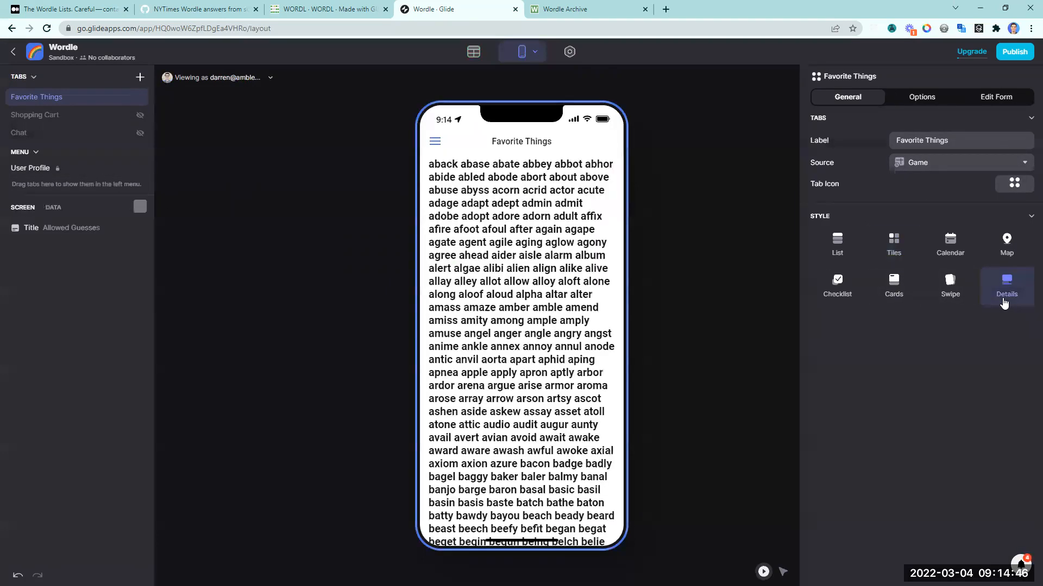
Step: Replace the Title component on the Favorite Things screen with a Button titled "New Game"
click(138, 227)
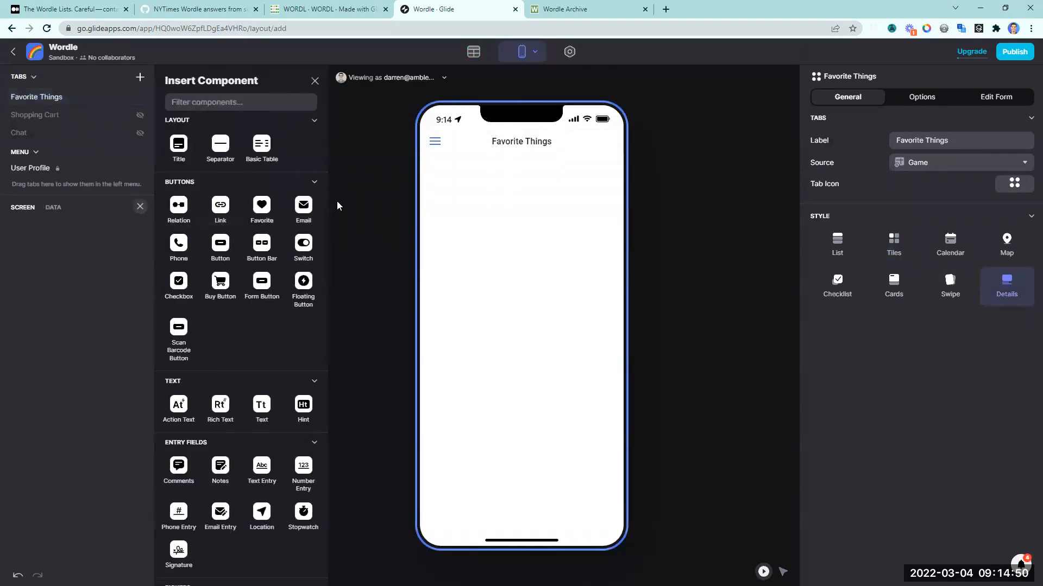
text(button)
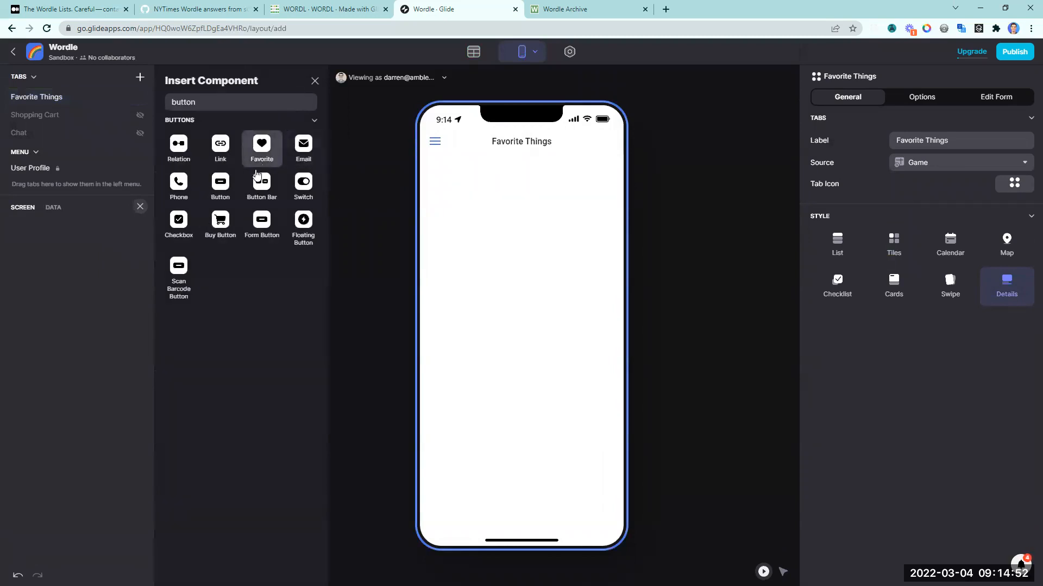
click(219, 182)
text(New Game)
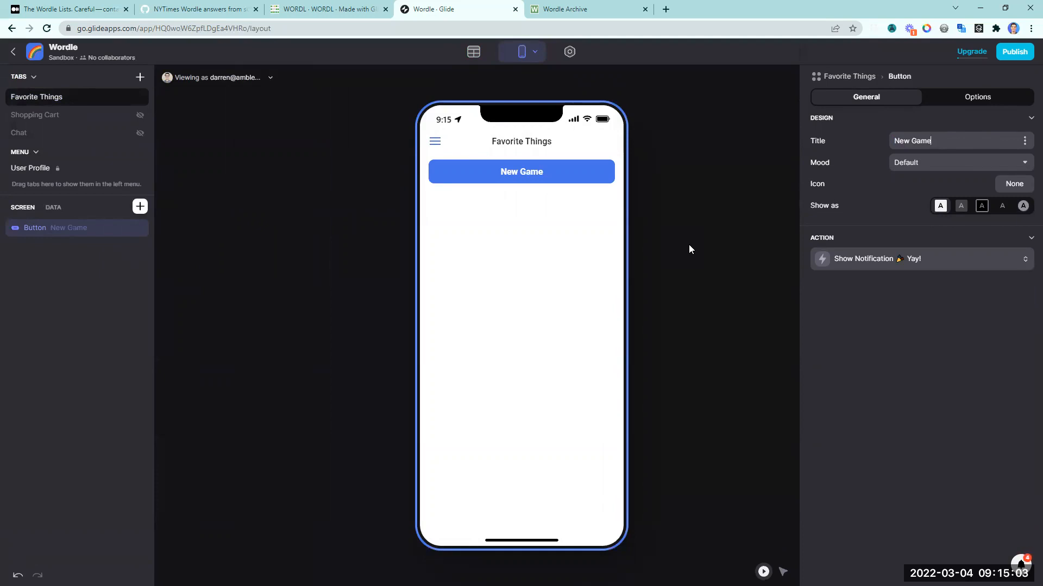
Step: Add a user-specific Text column named "Word to Guess" as the first column of the Game table
click(474, 52)
click(1026, 99)
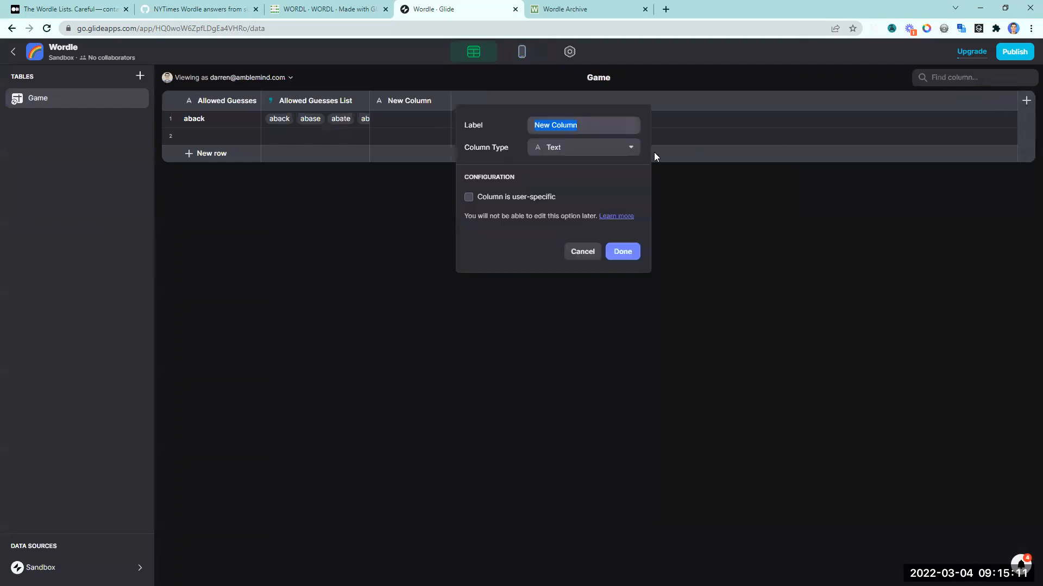
click(498, 198)
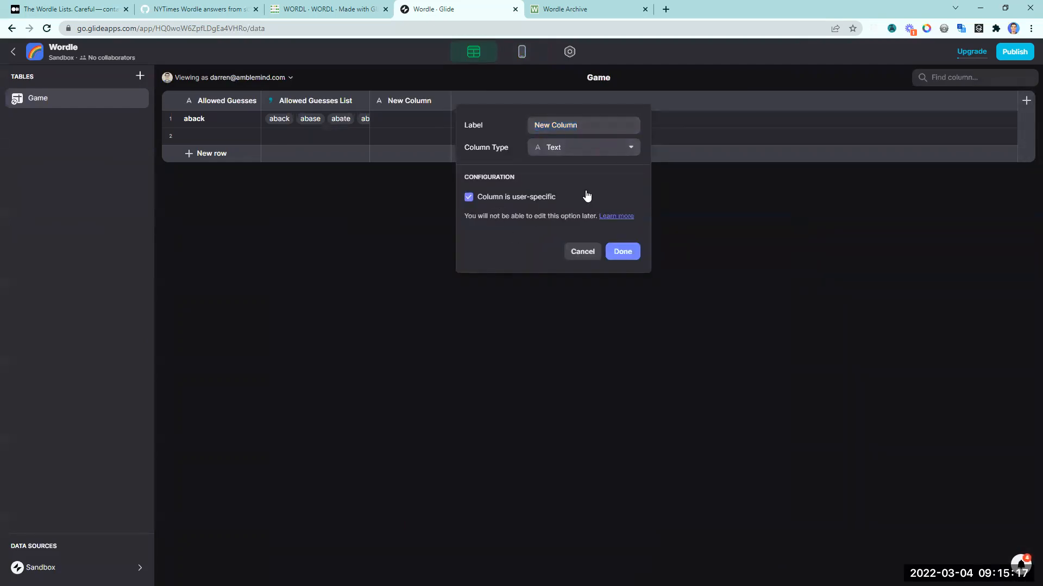
click(603, 130)
text(Word)
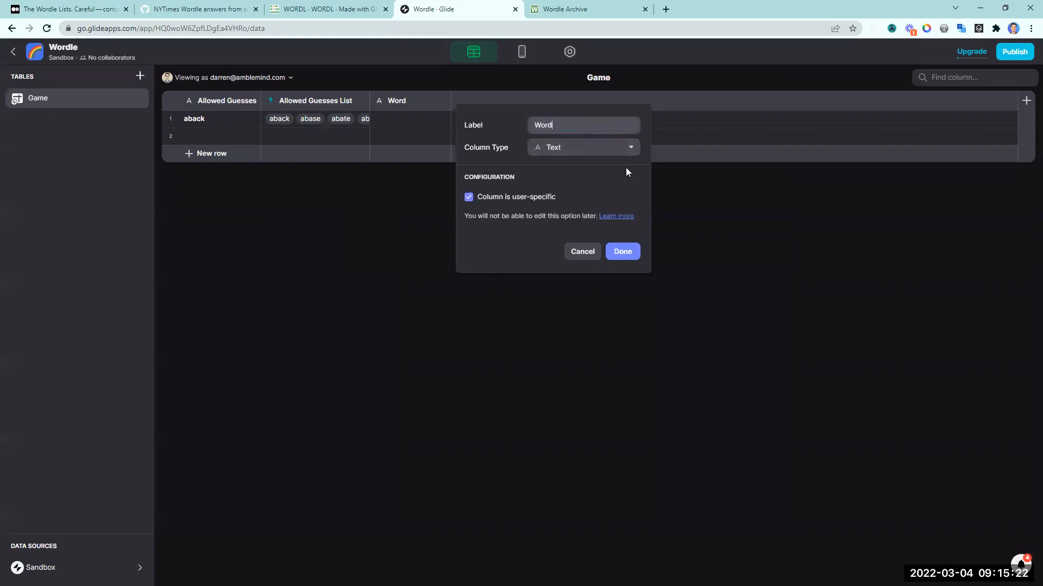
text( to Guess)
key(Return)
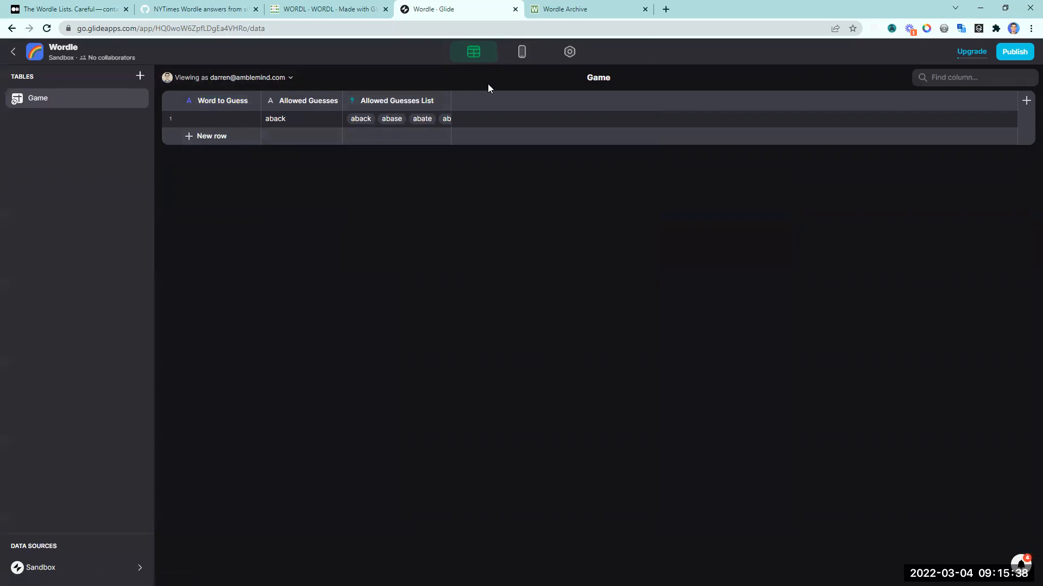
Step: Add an Array Length column named "List Length" to the Game table, counting the entries of Allowed Guesses List
click(522, 52)
click(552, 184)
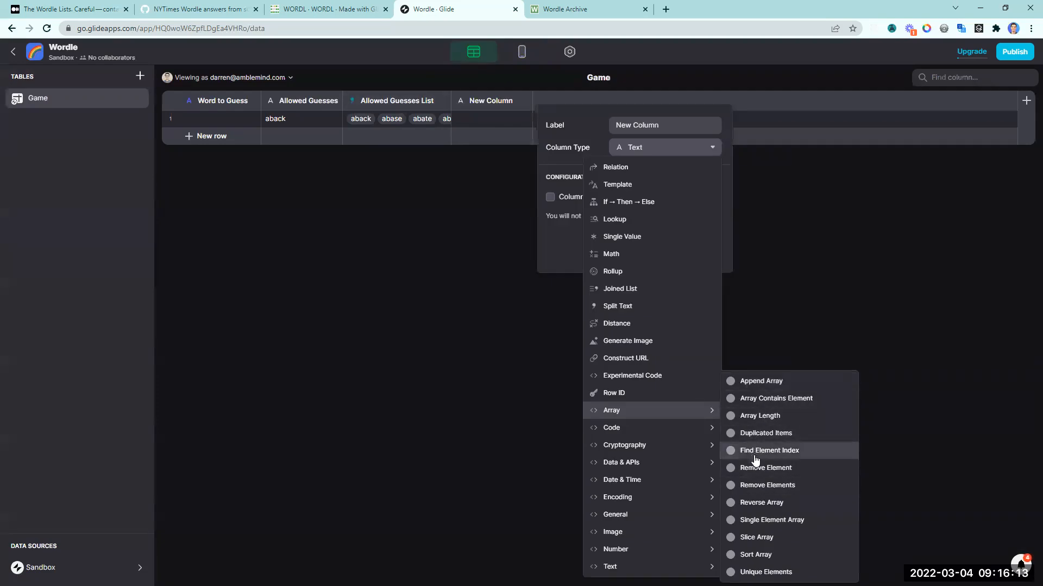
click(759, 416)
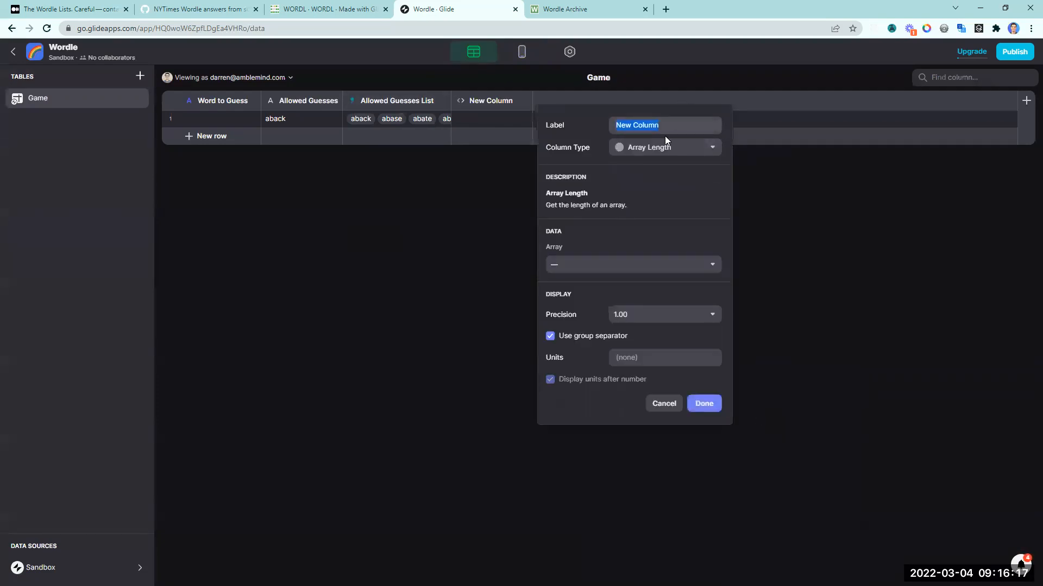
text(List Length)
key(Return)
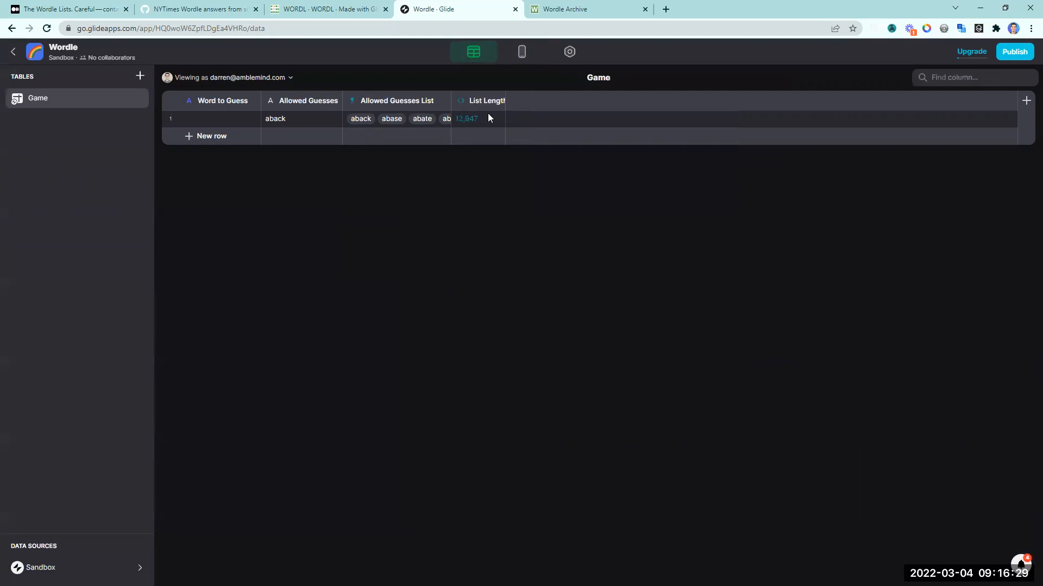
click(526, 105)
click(538, 146)
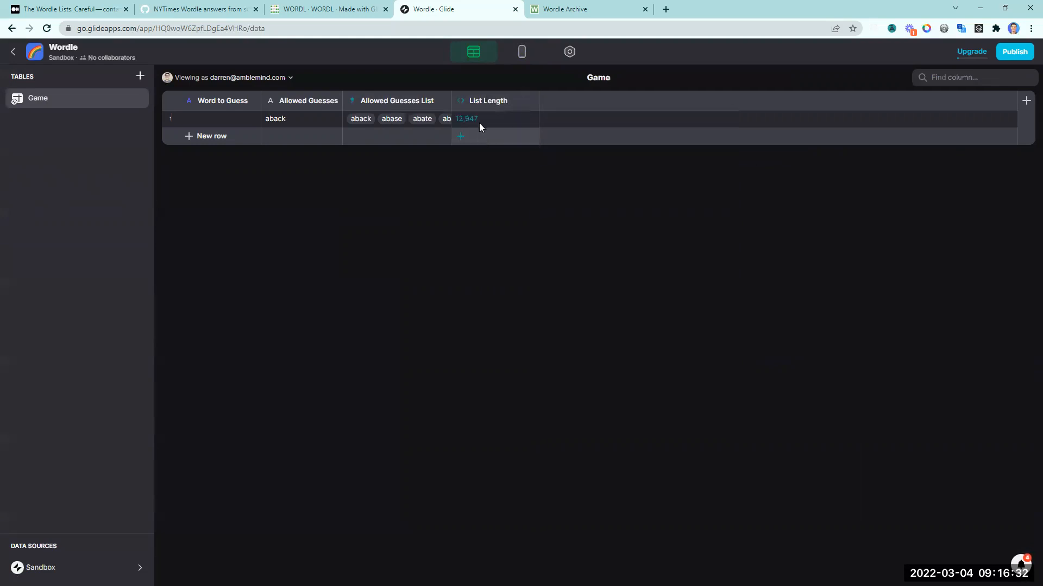
Step: Add a Roll Dice column named "Word to Get", seeded by the date/time at form submission, with List Length as sides and precision 1
click(530, 104)
click(498, 161)
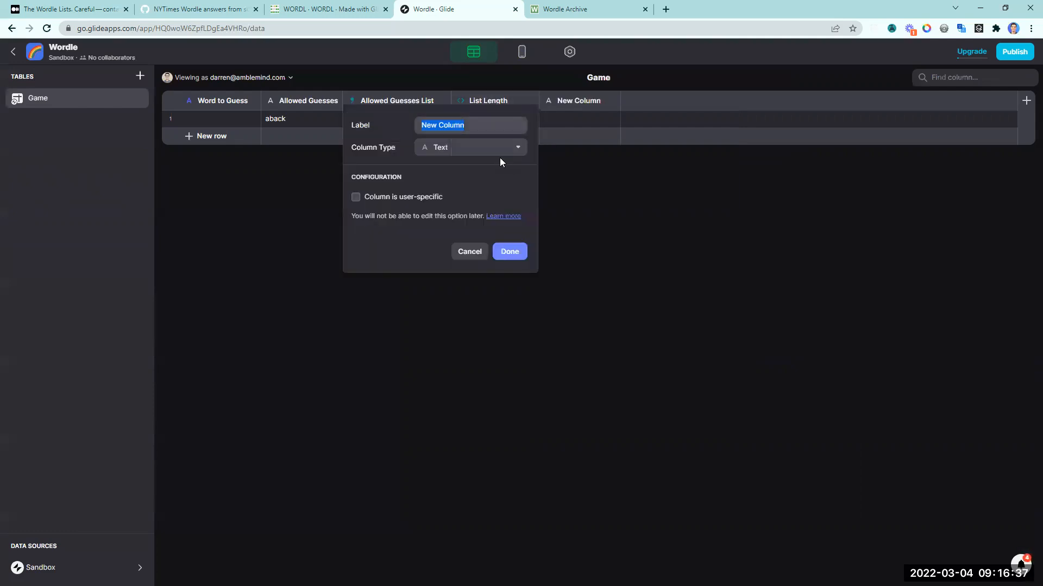
click(502, 148)
scroll(484, 387, down, 1)
mouse_move(444, 547)
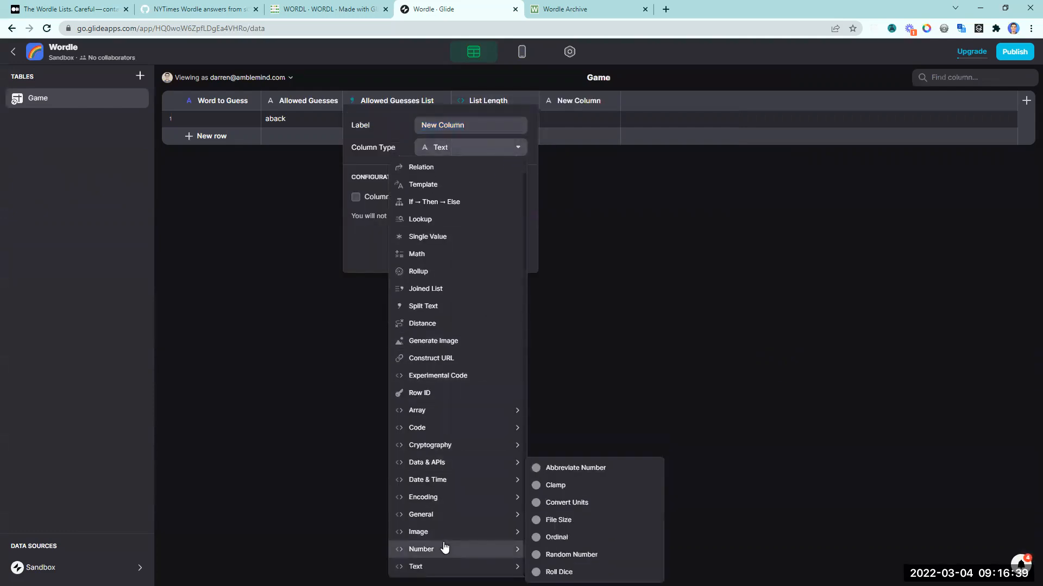
click(560, 572)
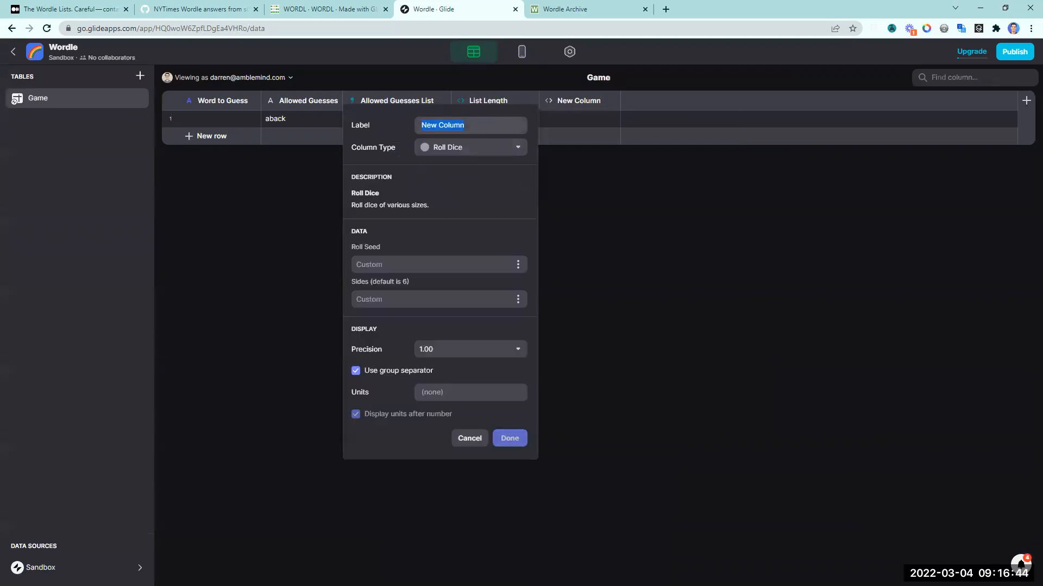
click(517, 265)
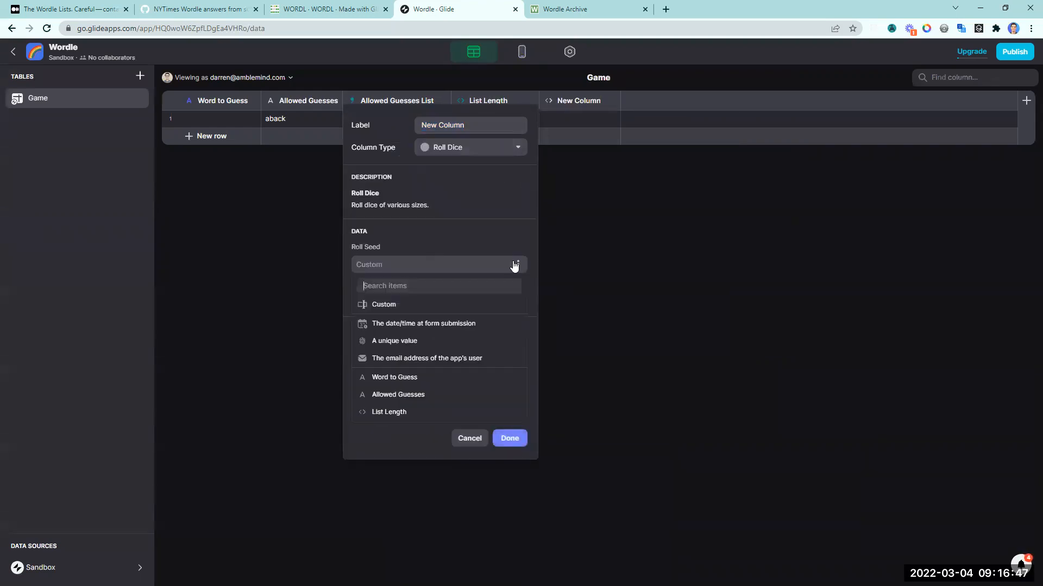
click(430, 323)
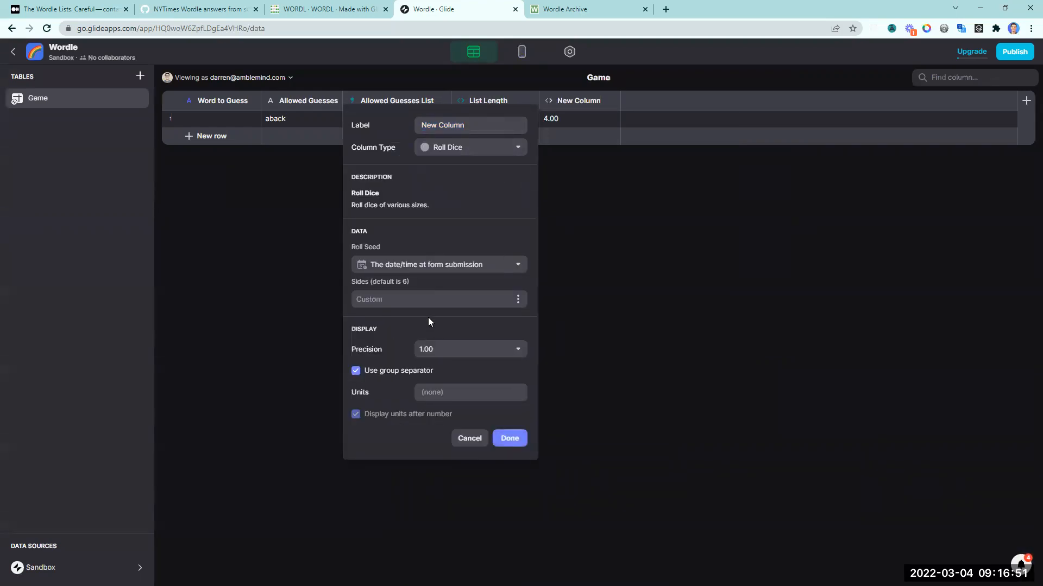
click(517, 299)
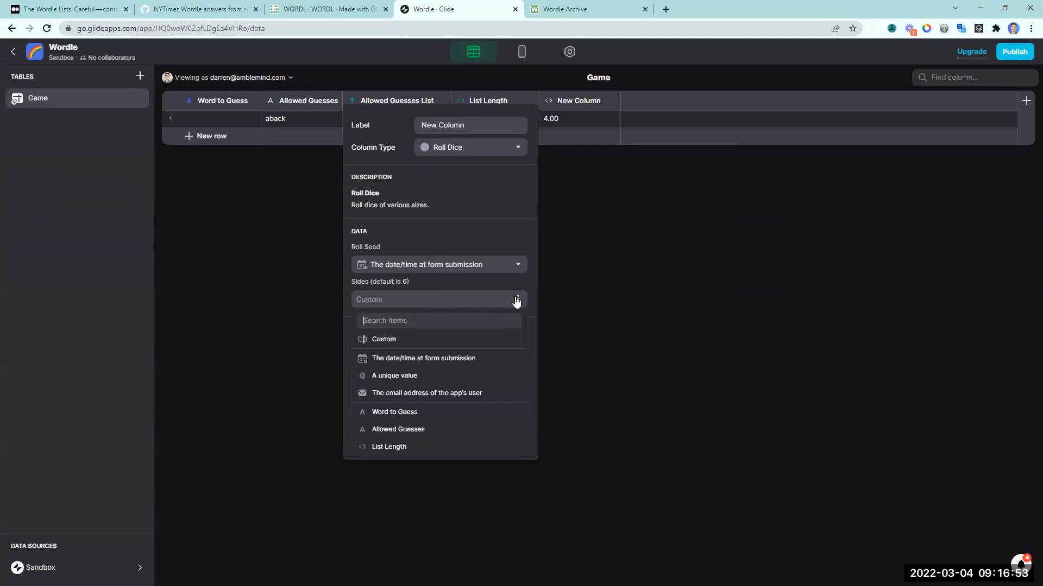
click(419, 448)
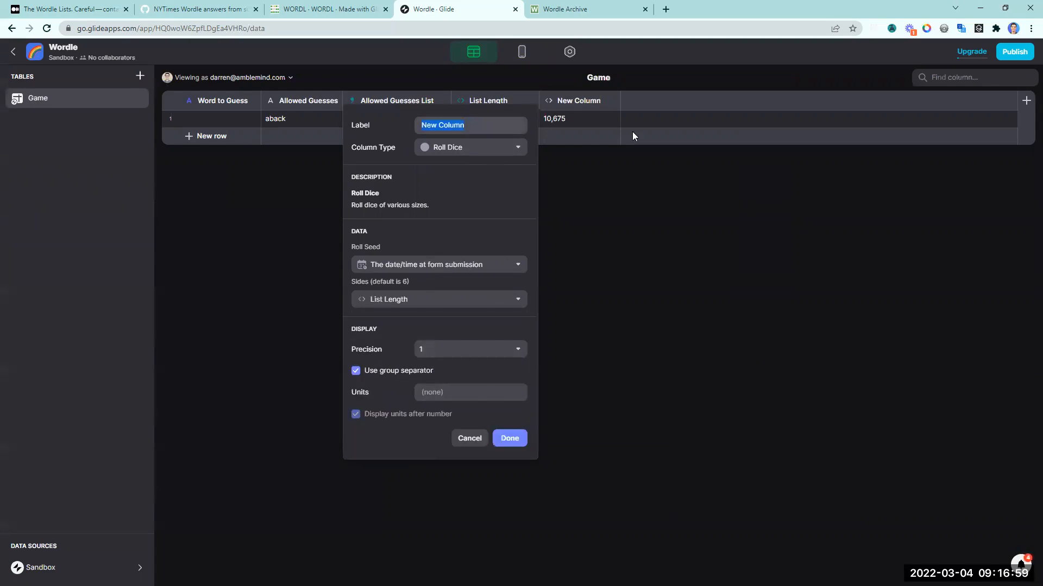
text(Wor)
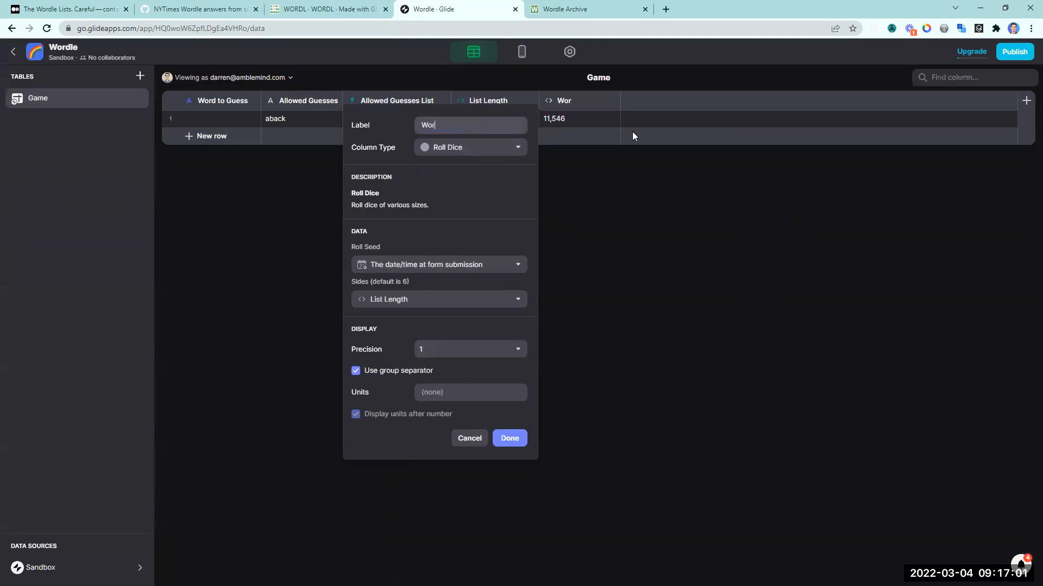
text(d to Get)
key(Return)
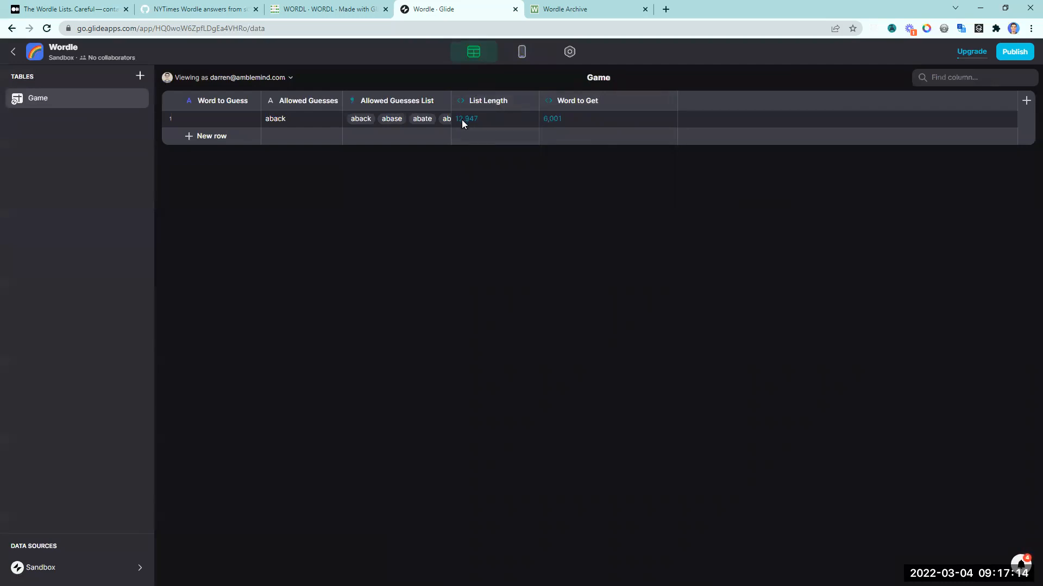
Step: Add a Slice Array column after Word to Get, taking values from Allowed Guesses List and starting at Word to Get
drag(677, 105, 639, 114)
click(632, 103)
click(566, 156)
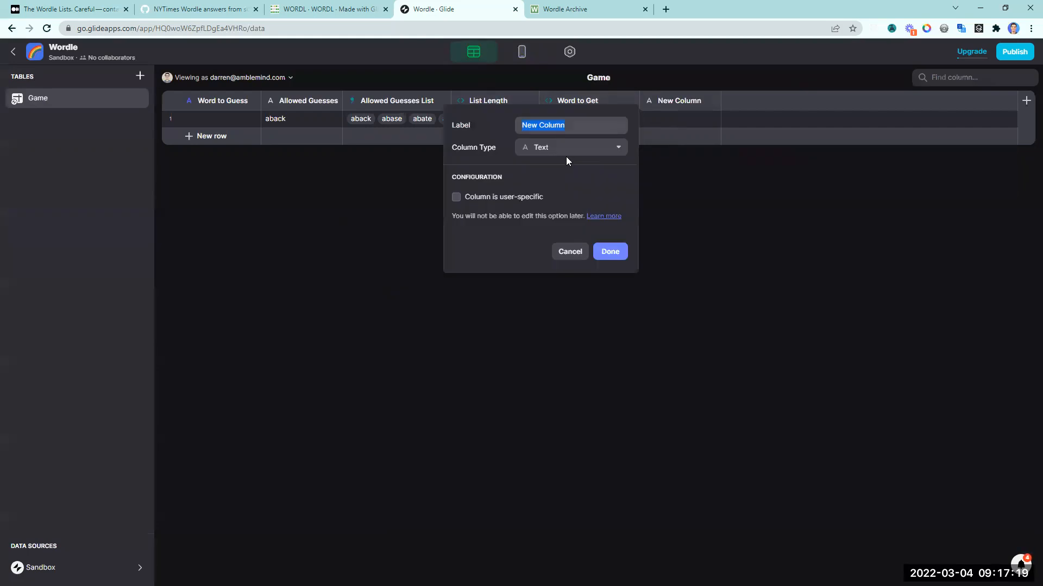
click(572, 151)
mouse_move(597, 428)
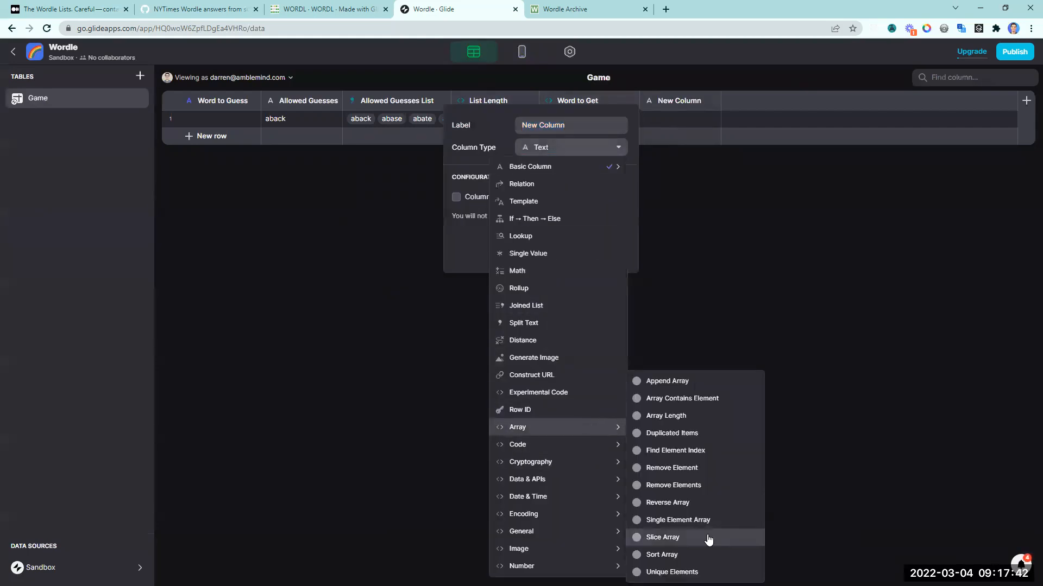
click(709, 536)
click(530, 309)
click(505, 475)
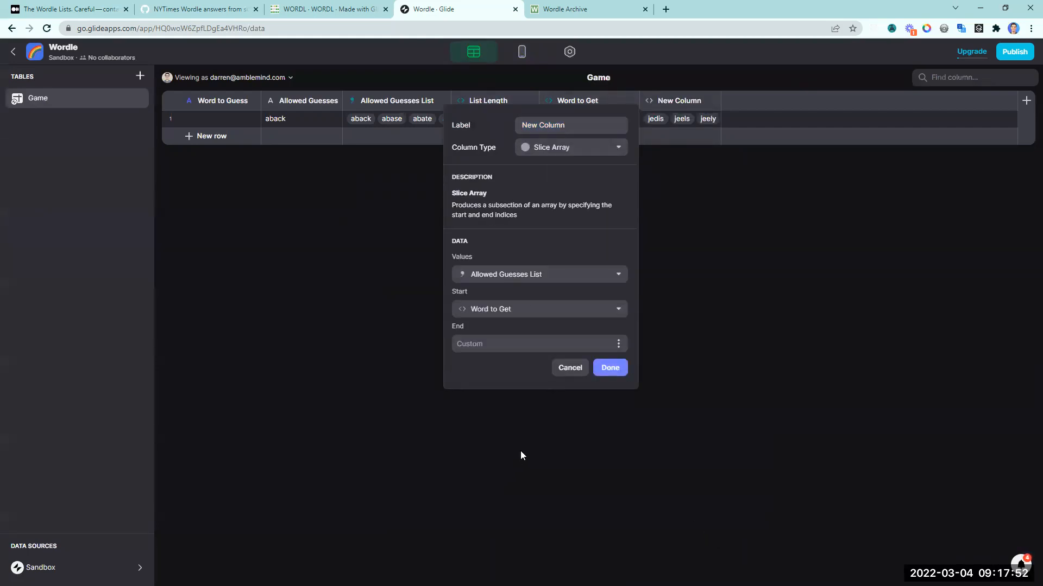
click(609, 367)
Step: Add a Math column named "Word to Get + 1" right of Word to Get, adding 1 to that column's value
click(631, 103)
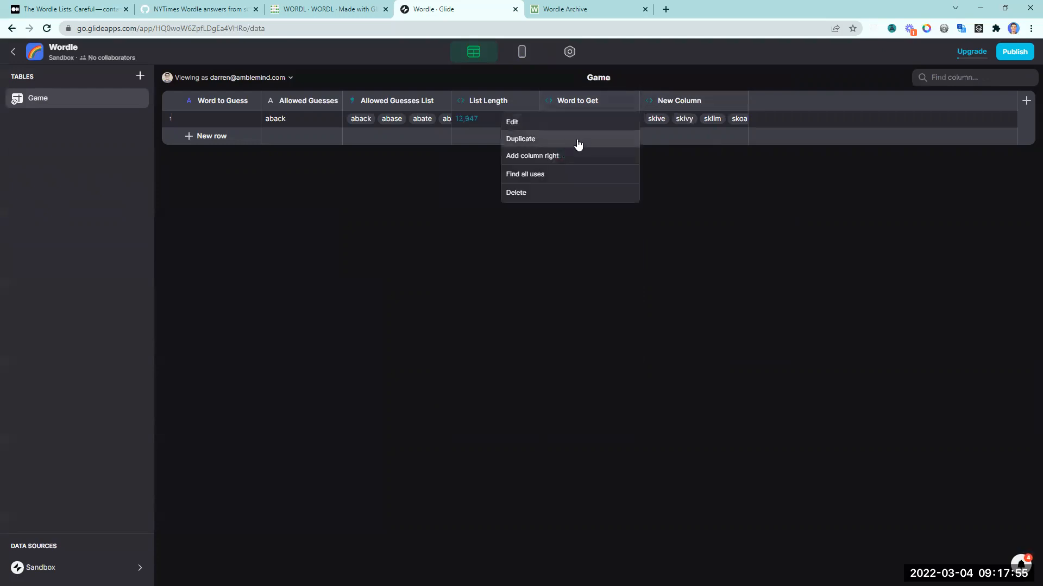
click(551, 174)
click(570, 156)
text(Word to Ge)
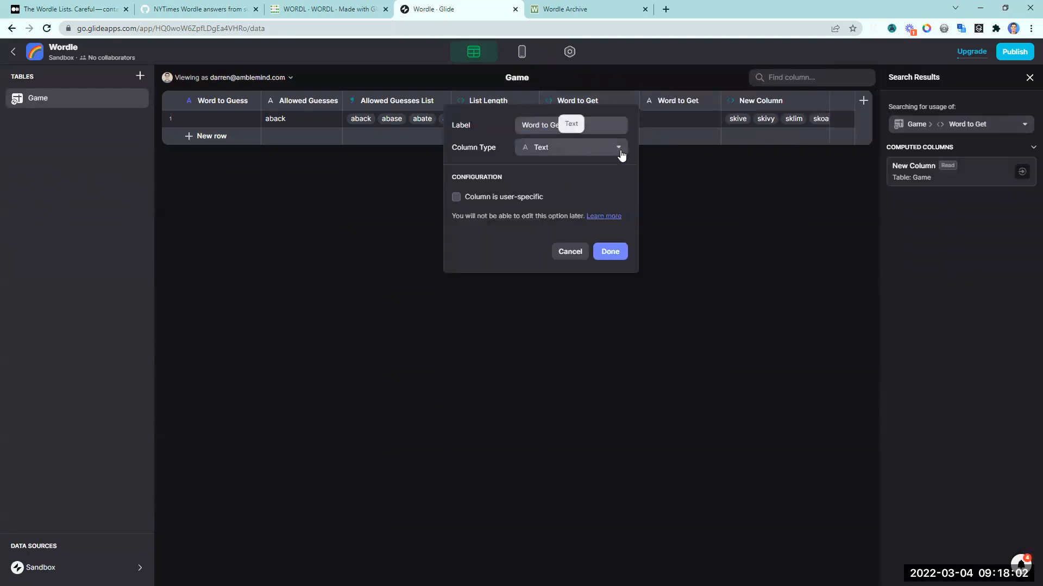
text(t + 1)
click(622, 154)
click(570, 198)
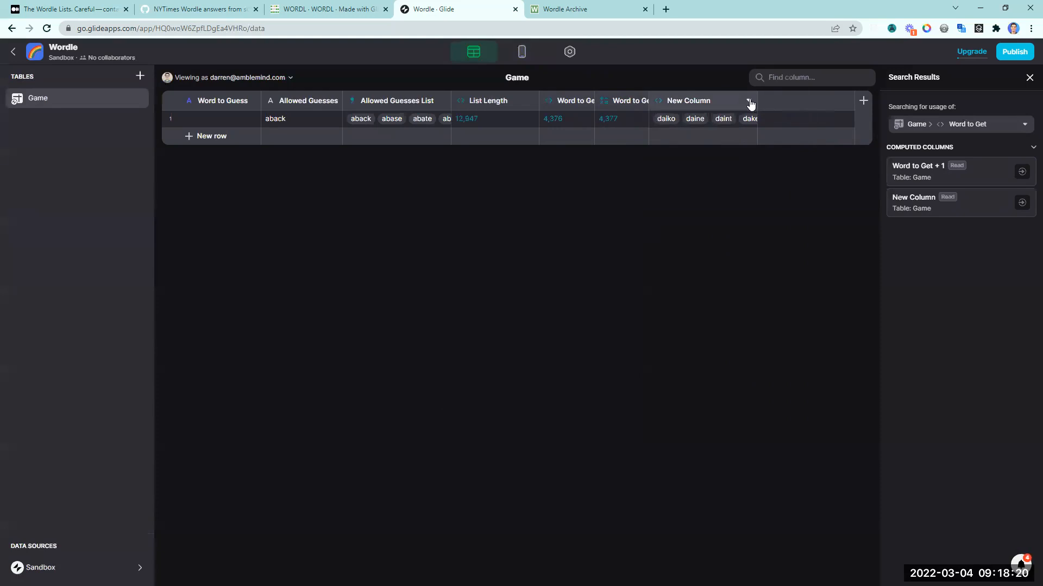
Step: Set the Slice Array column's end to Word to Get + 1 and rename the column "Random Word"
click(750, 103)
click(712, 122)
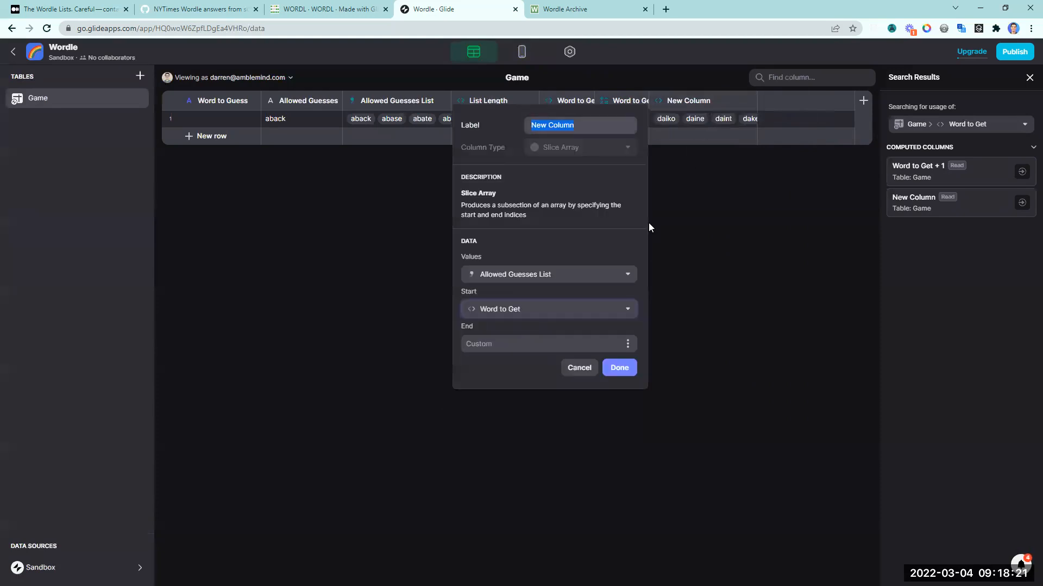
click(628, 344)
click(532, 524)
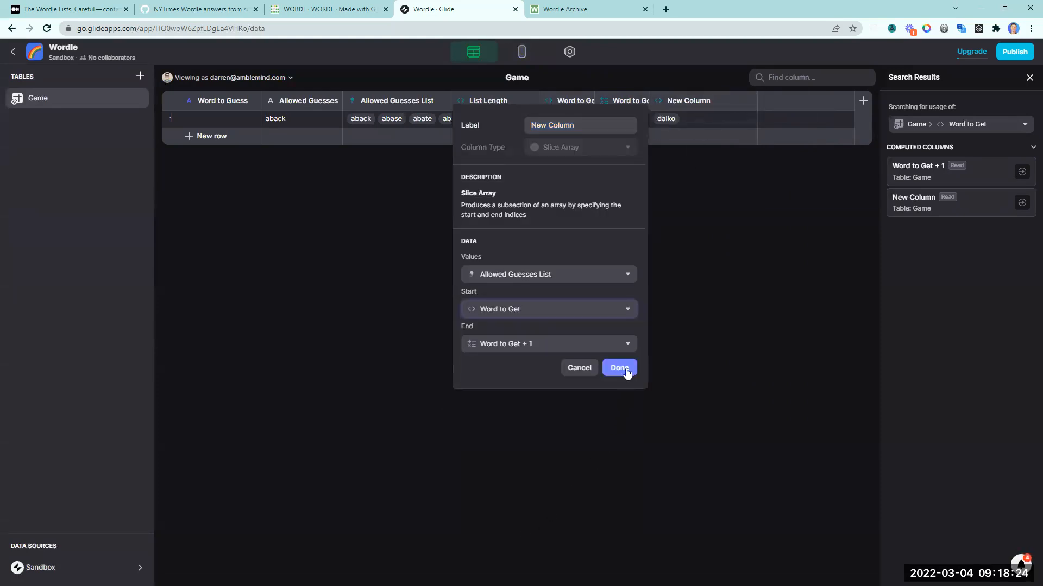
triple_click(597, 130)
text(Wor)
key(BackSpace)
key(BackSpace)
key(BackSpace)
text(Rand)
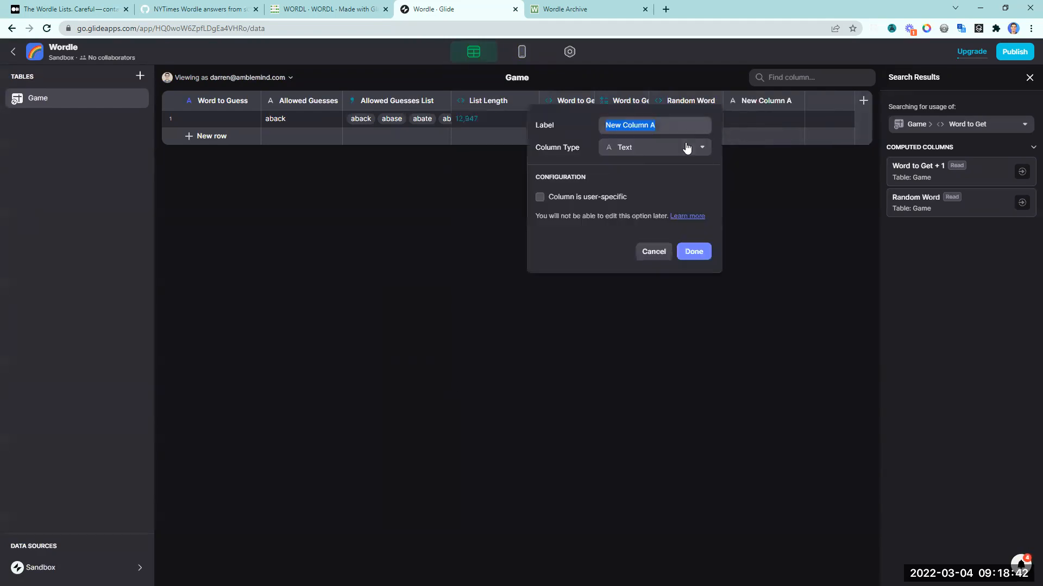
Step: Add a Joined List column named "Next Word" that joins the texts in Random Word
click(688, 147)
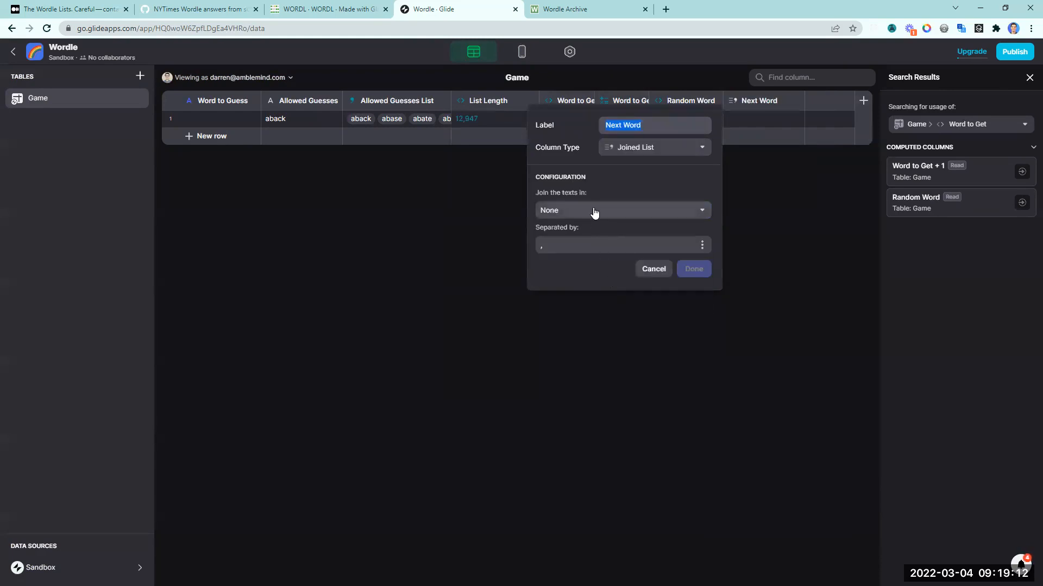
click(593, 213)
click(680, 277)
click(680, 270)
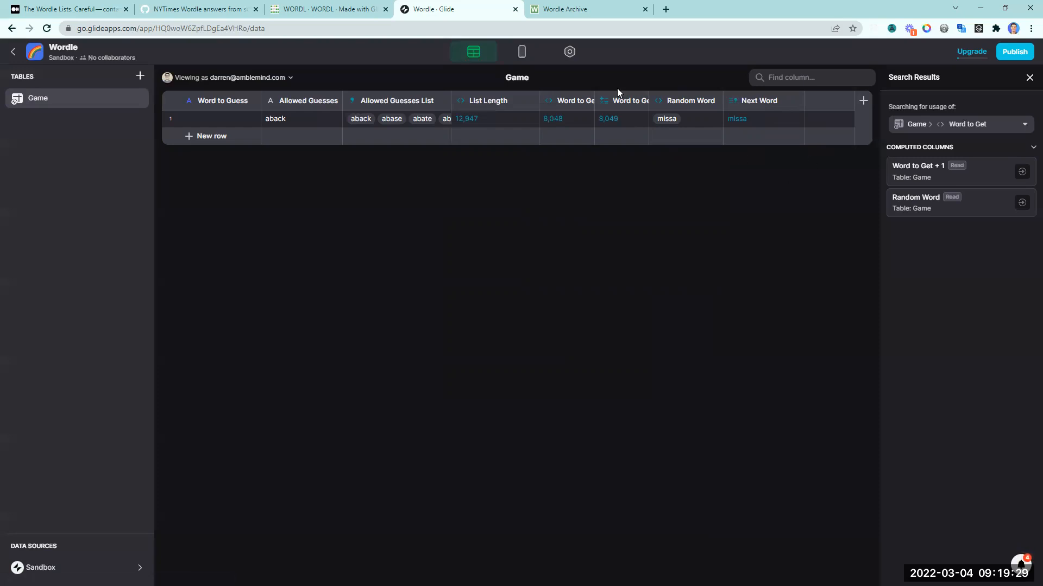
Step: Rename the Favorite Things tab in the app layout to "Game"
click(521, 52)
click(40, 228)
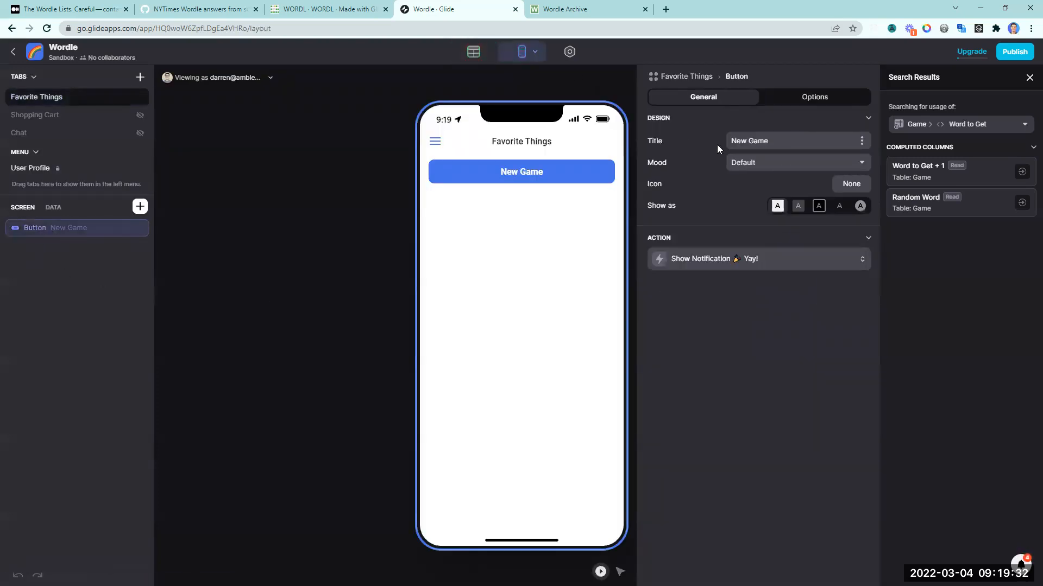
click(750, 164)
click(686, 76)
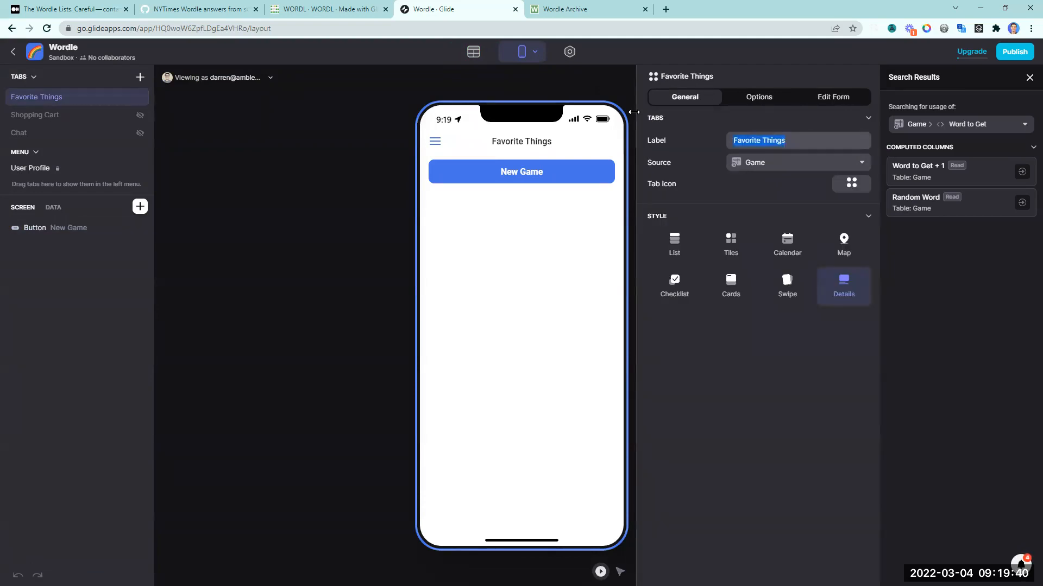
text(Game)
Step: Change the New Game button's action from Show Notification to Set Column Values on this item
click(63, 228)
click(721, 260)
click(718, 303)
scroll(739, 491, down, 5)
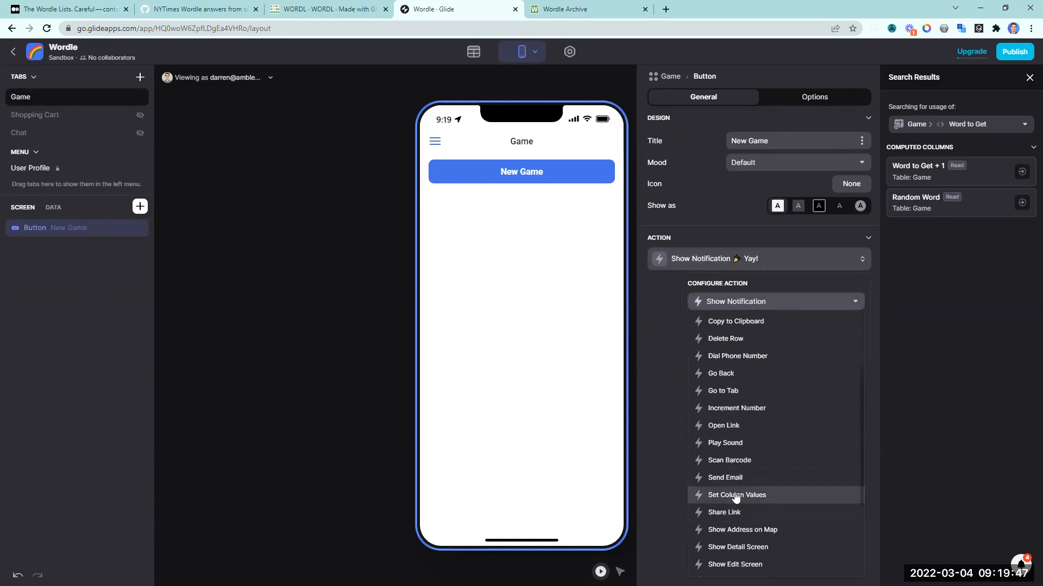
click(736, 495)
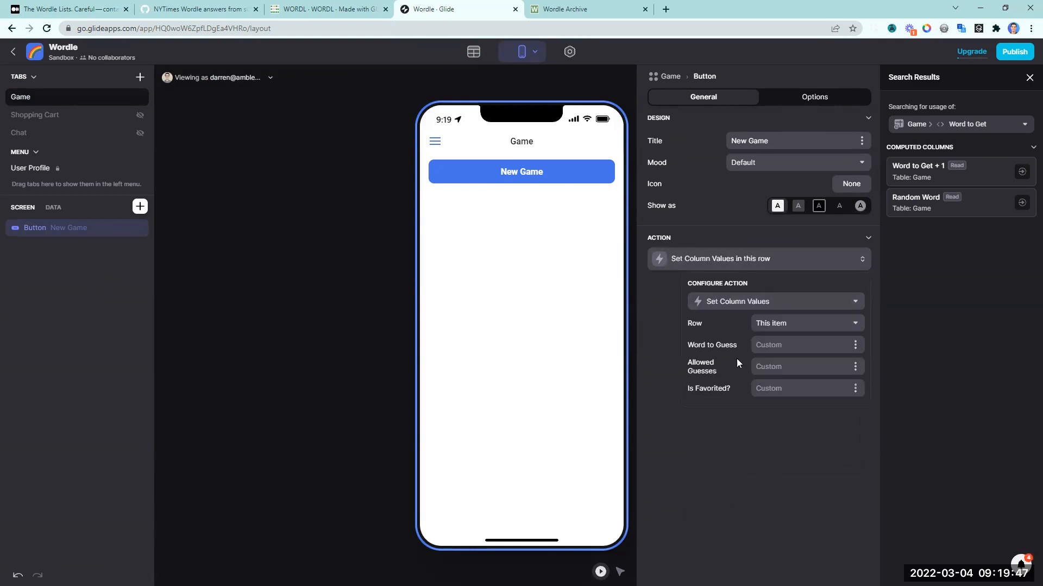
Step: Set the New Game button's action to write the Next Word value into Word to Guess
click(855, 346)
click(779, 324)
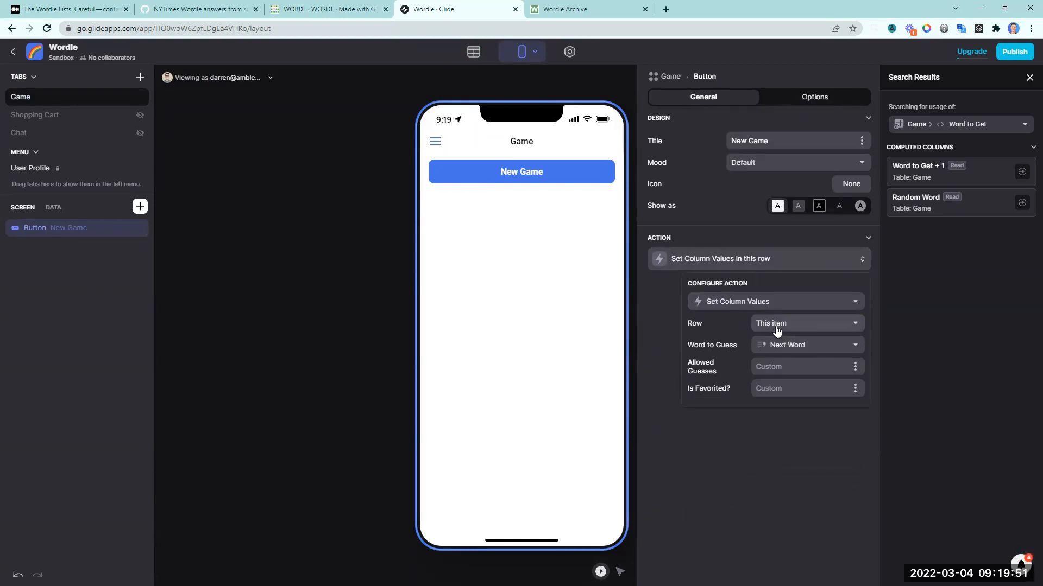
click(797, 470)
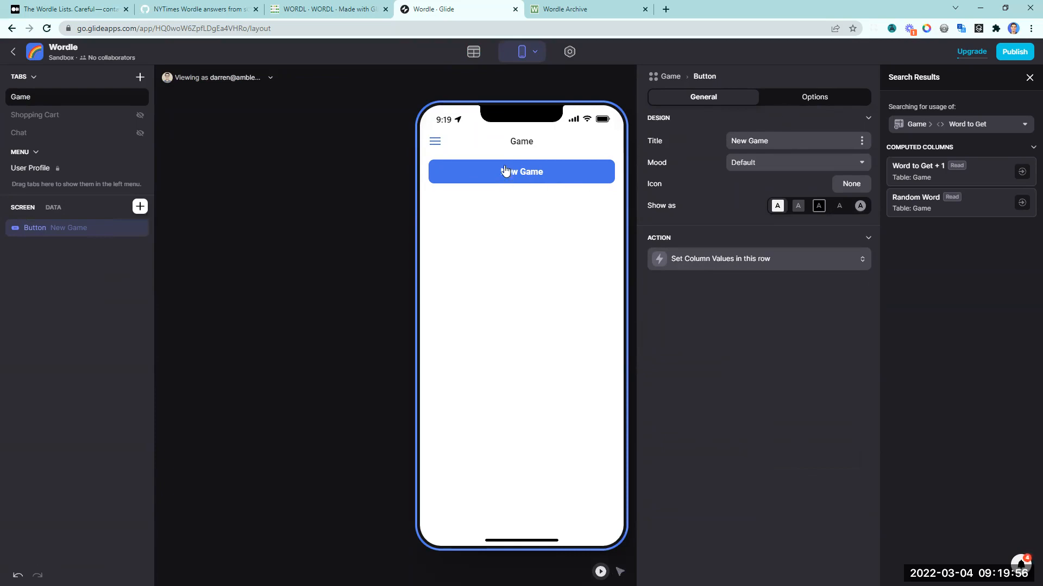
Step: Add a Text component showing Word to Guess to the Game screen and test it by running New Game in the preview
click(140, 206)
text(text)
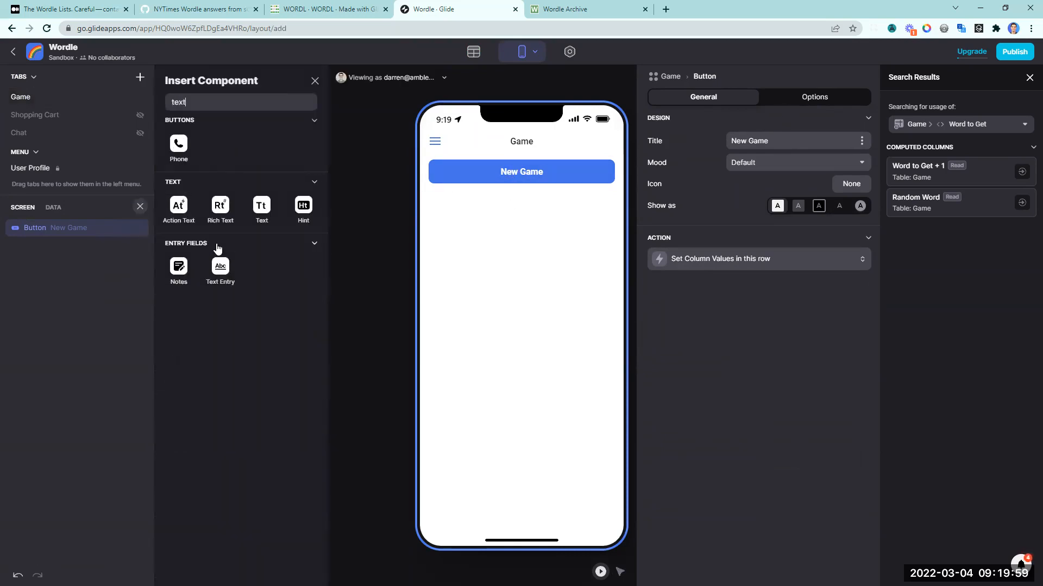
click(262, 209)
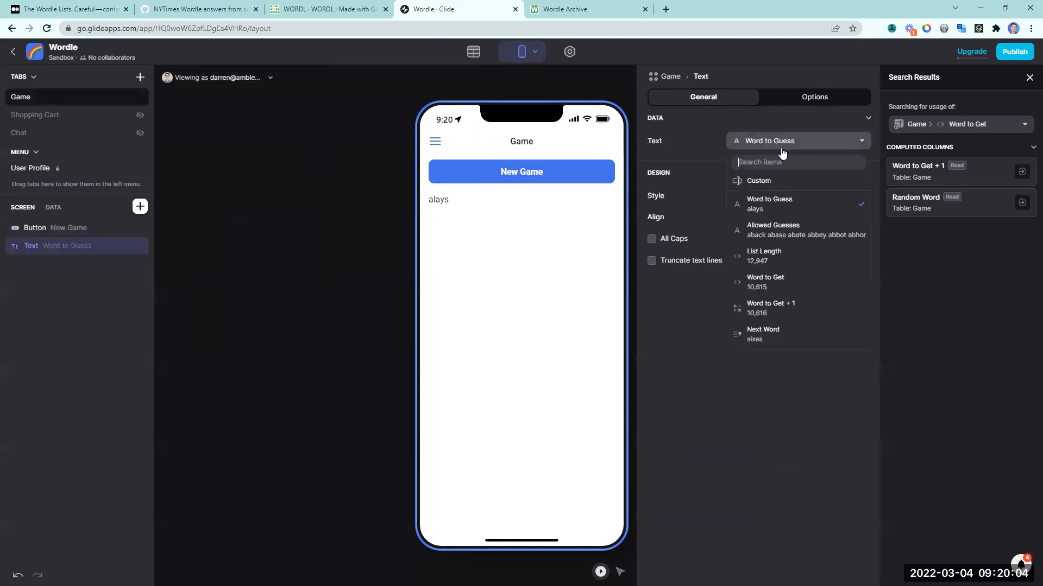
click(780, 208)
click(507, 175)
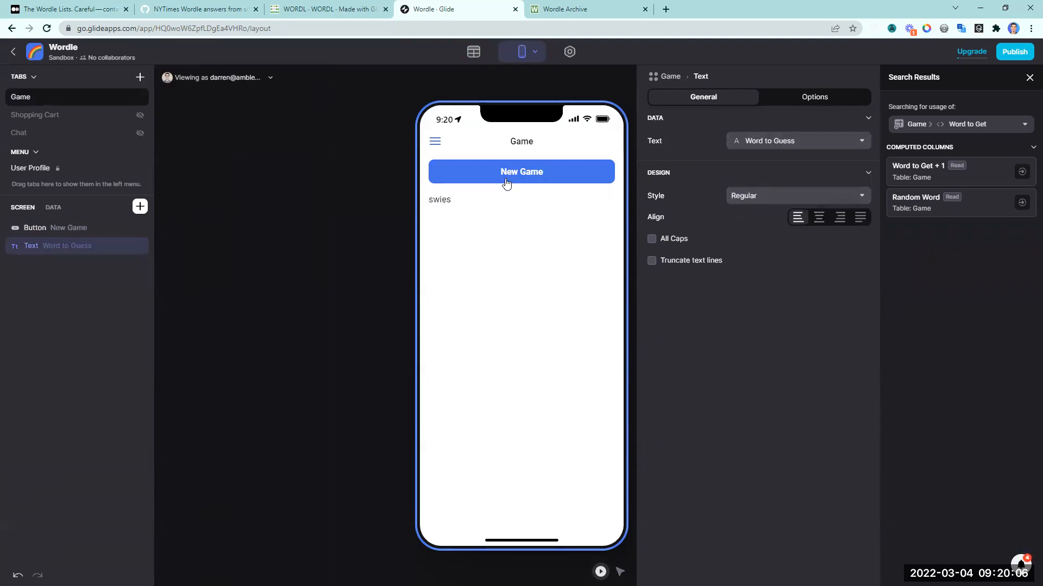
click(509, 179)
Step: Switch to the GitHub Gist page and copy all words listed in wordle-nyt-answers-alphabetical.txt
click(183, 9)
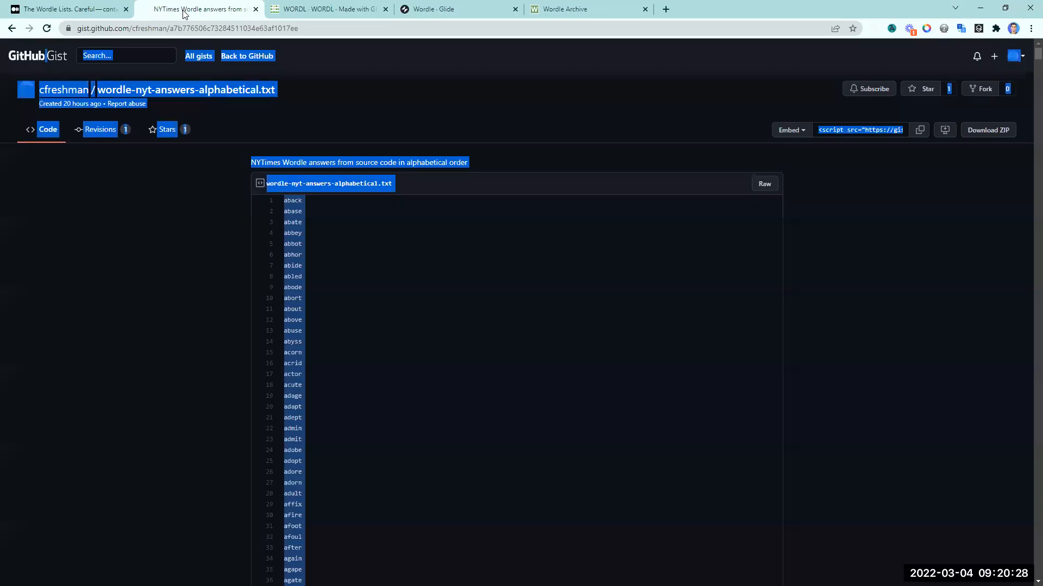
click(289, 200)
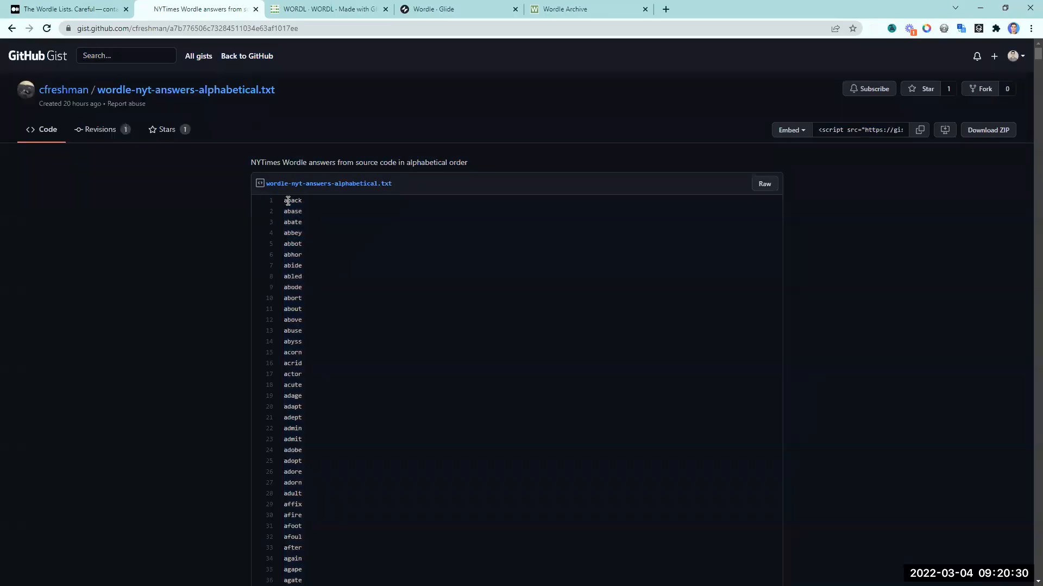
key(ctrl+a)
click(319, 242)
Step: Back in Glide, add a text column named "Allowed Correct Words" after Word to Guess in the Game table and paste in the copied words
click(478, 9)
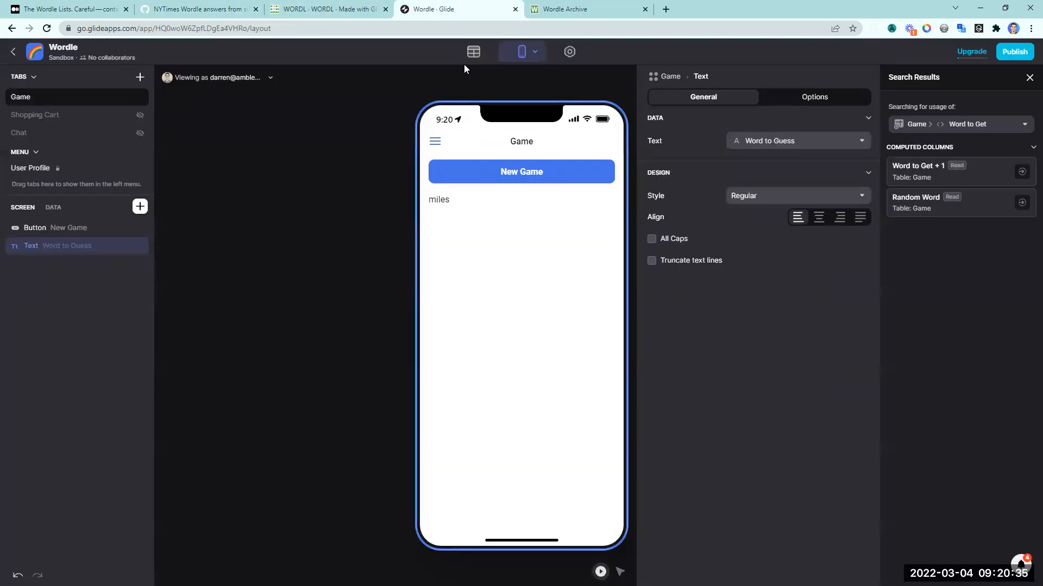
click(473, 51)
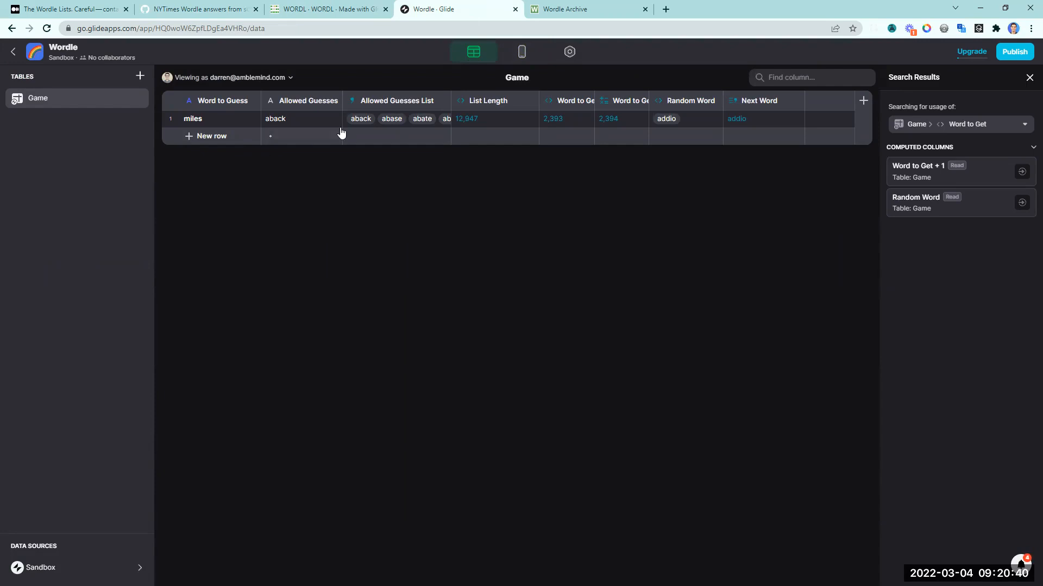
click(253, 101)
click(228, 154)
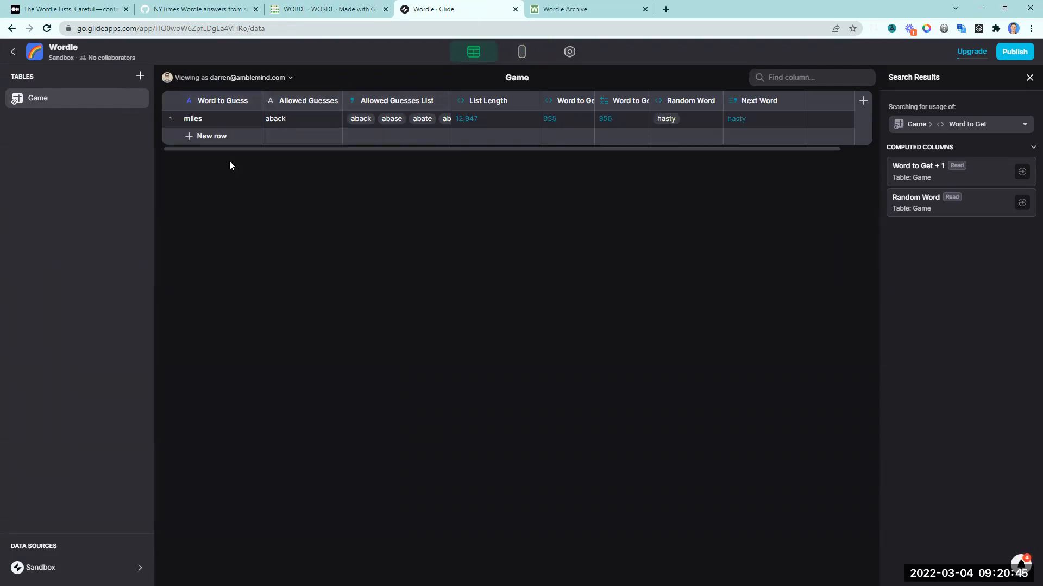
text(Allowed Correct Wo)
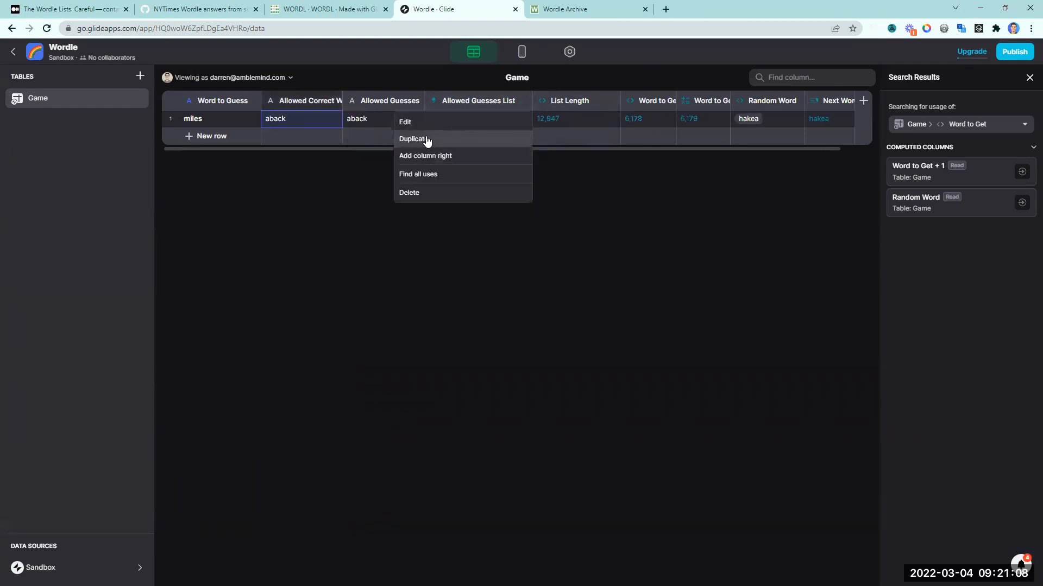
Step: Duplicate the Allowed Guesses List column as "Allowed Correct Words List" and make it split the text of Allowed Correct Words
click(412, 138)
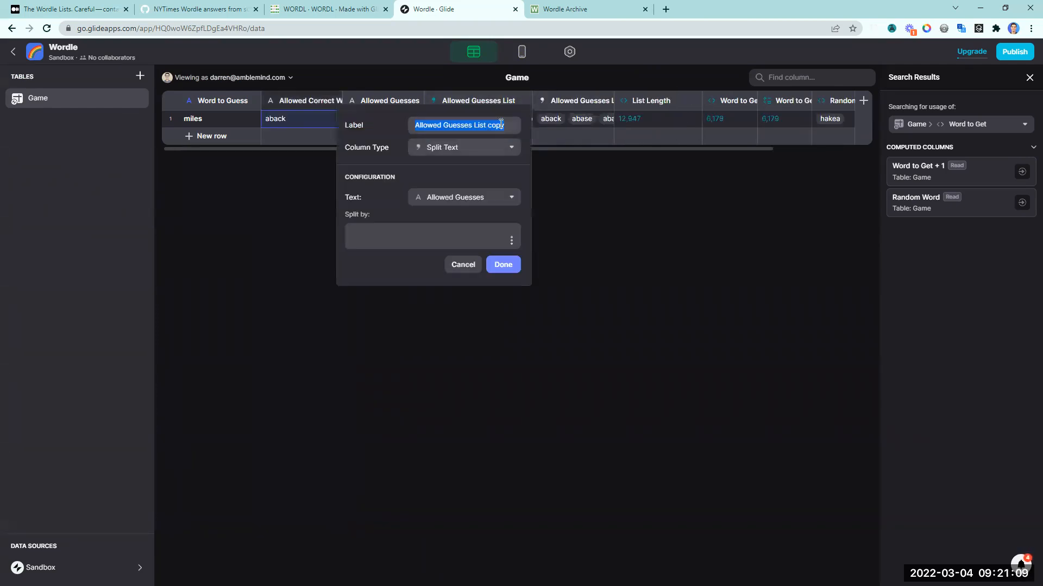
double_click(457, 125)
text(Correct Words)
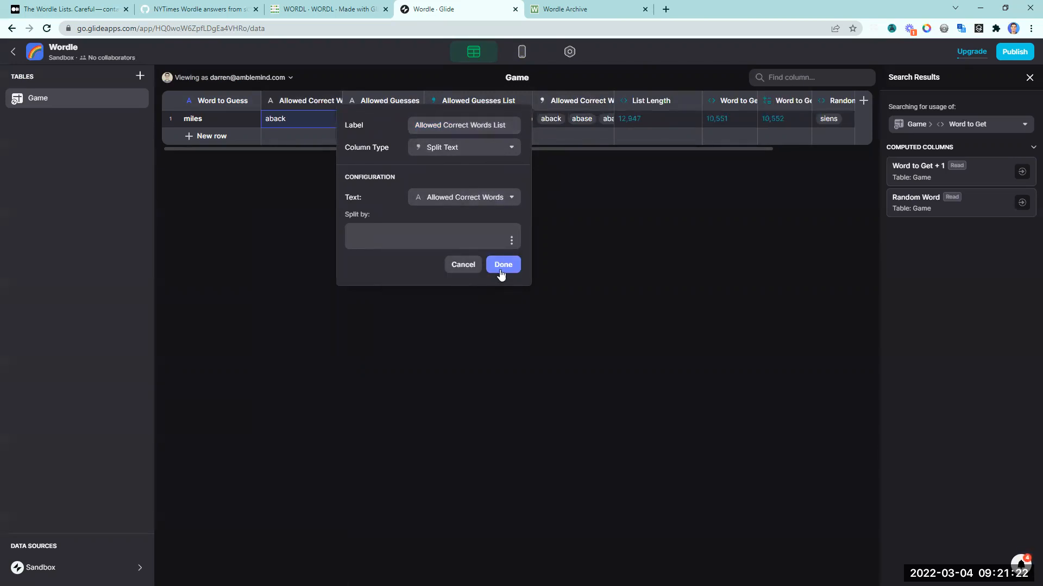
click(502, 269)
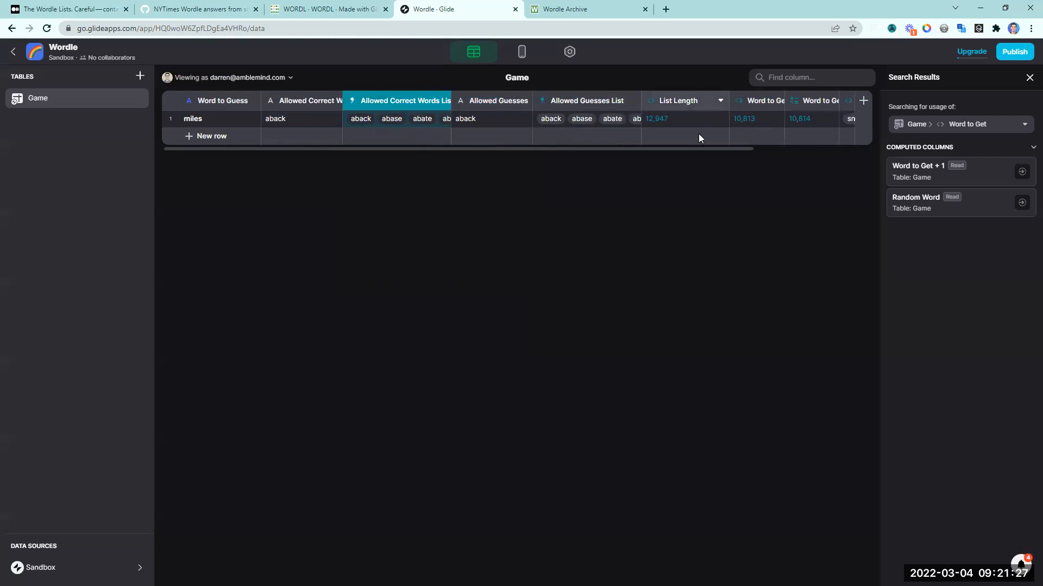
Step: Change the List Length column's array to Allowed Correct Words List
drag(689, 149, 763, 143)
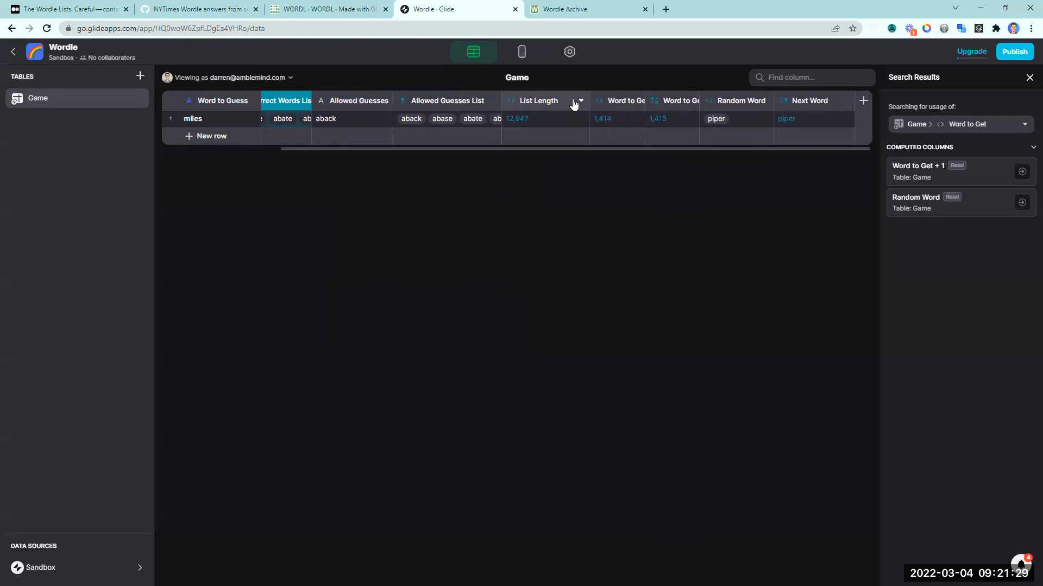
click(580, 101)
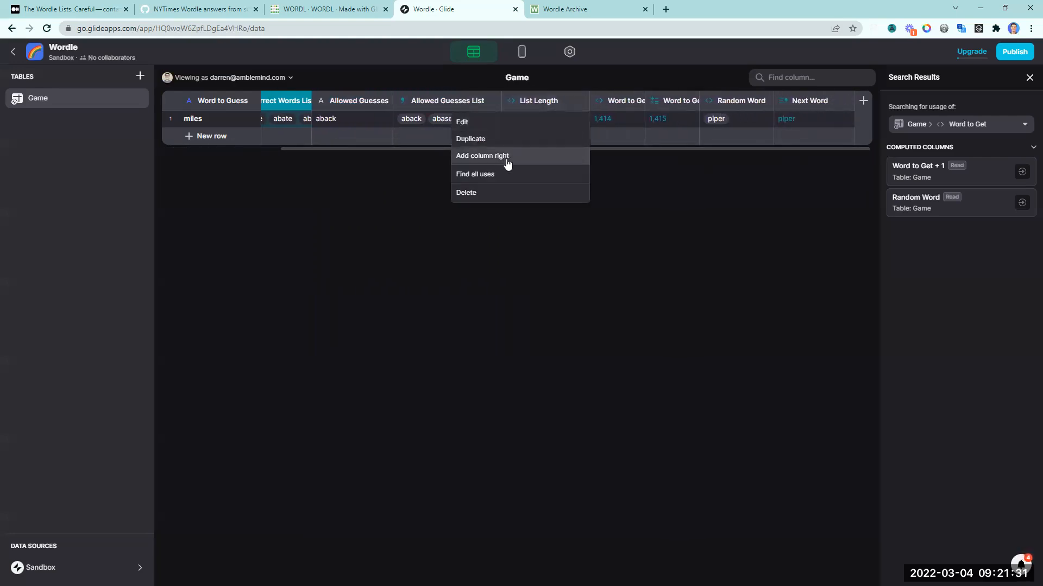
click(513, 123)
click(664, 264)
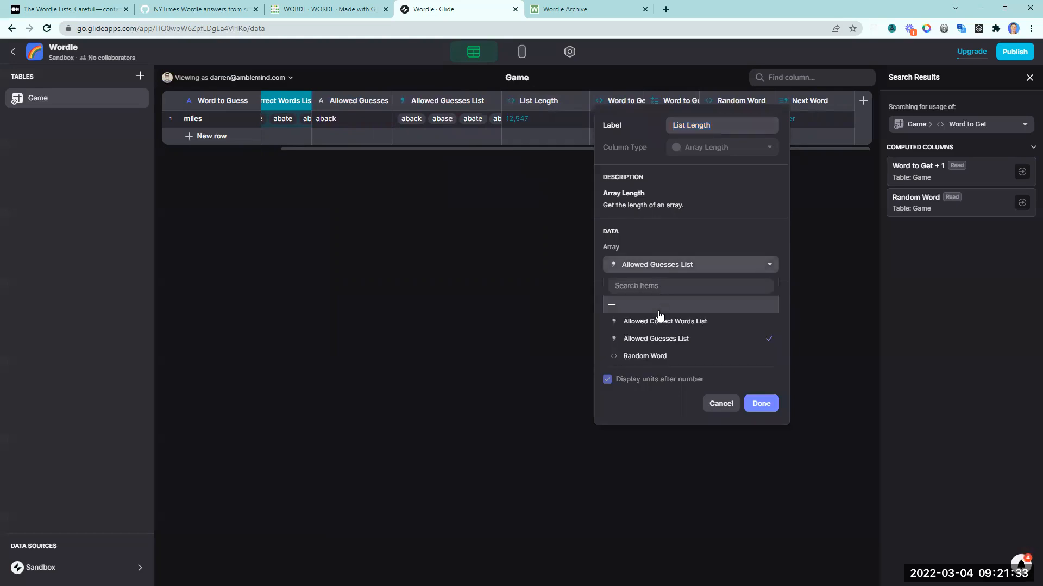
click(657, 320)
click(761, 403)
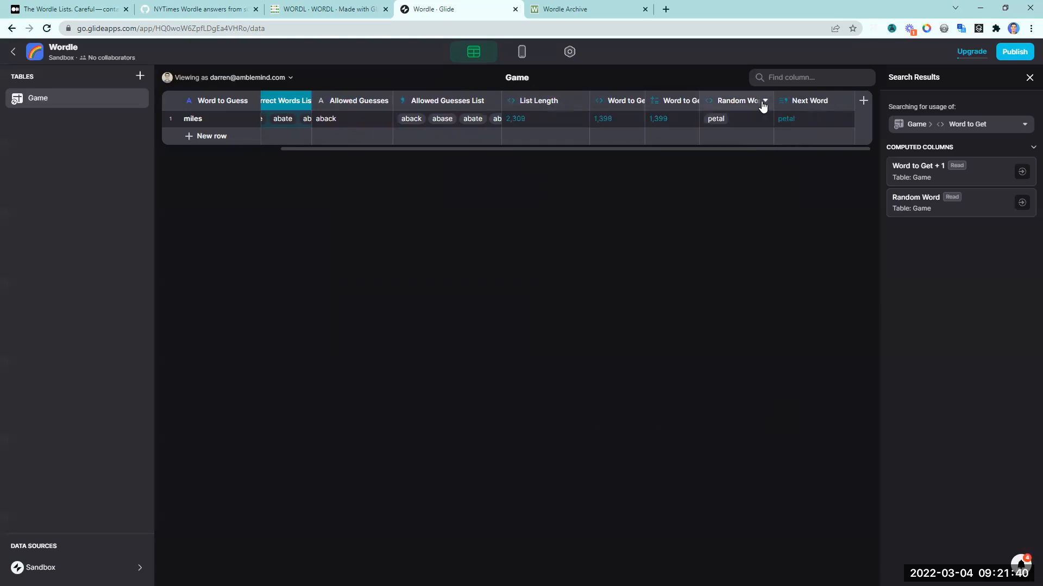
Step: Change the Random Word column's source array to Allowed Correct Words List
click(765, 102)
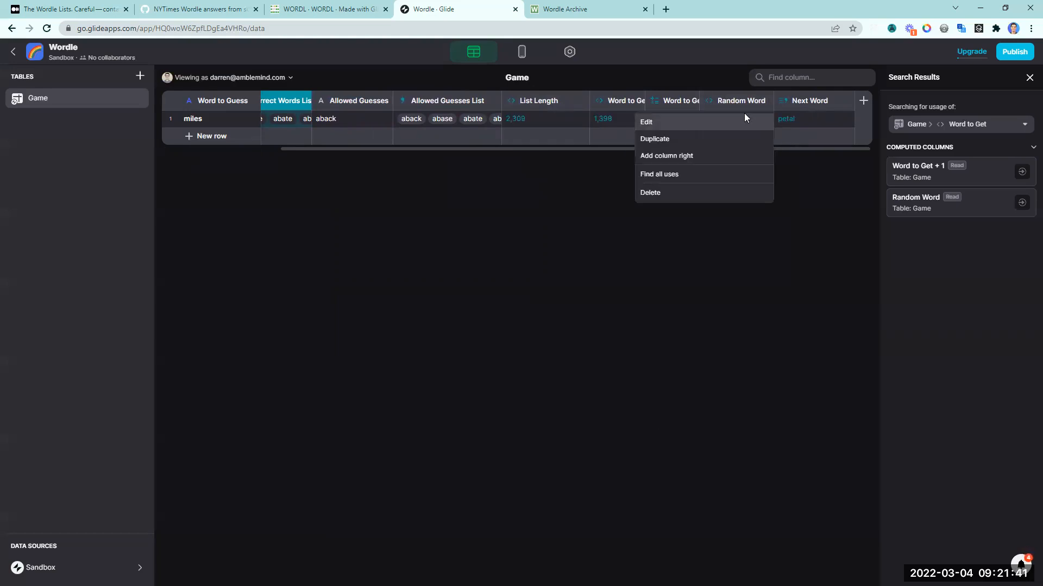
click(715, 125)
click(670, 368)
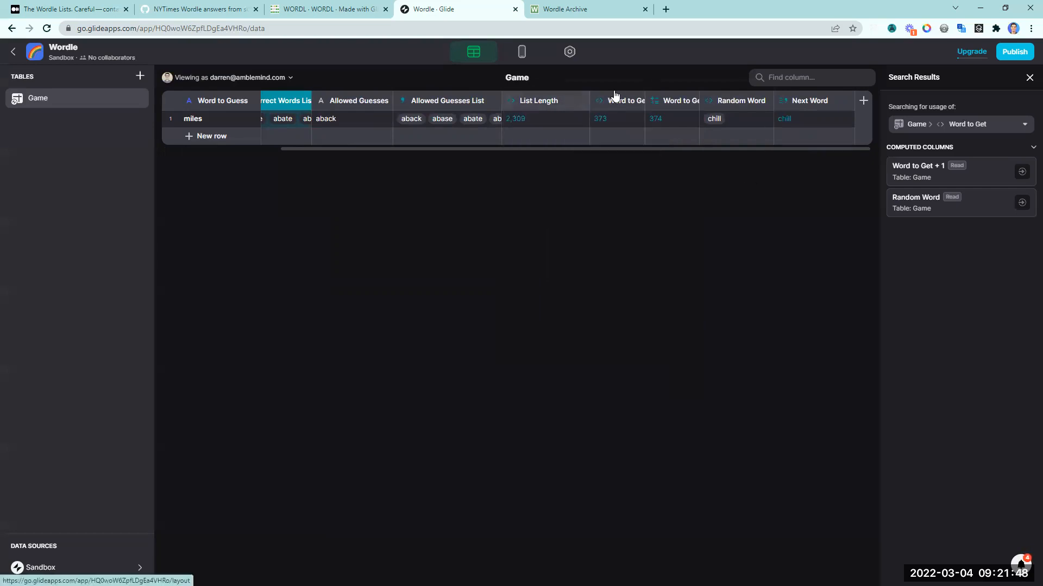
Step: Test the New Game button repeatedly in the app preview to check the words it picks
click(522, 51)
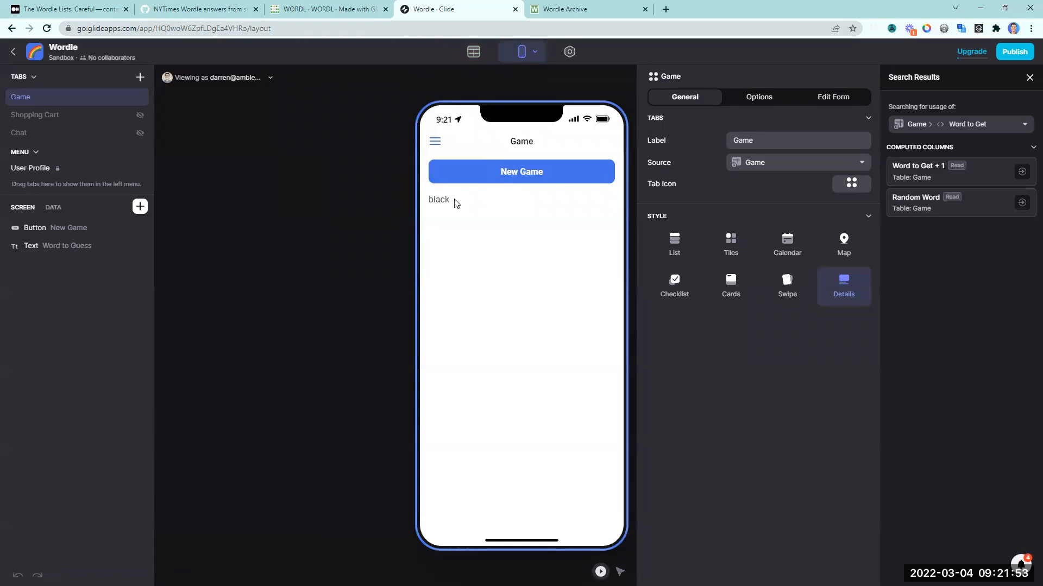
click(498, 185)
click(499, 182)
click(499, 182)
click(512, 181)
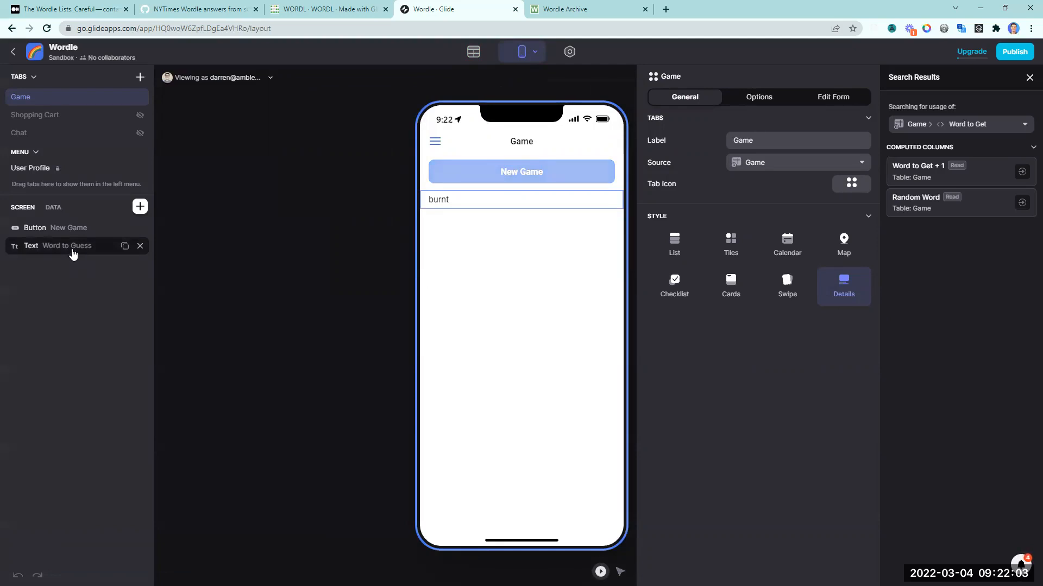
Step: Replace the Text component with a Basic Table above the New Game button that shows Word to Guess
click(140, 246)
click(140, 206)
text(act)
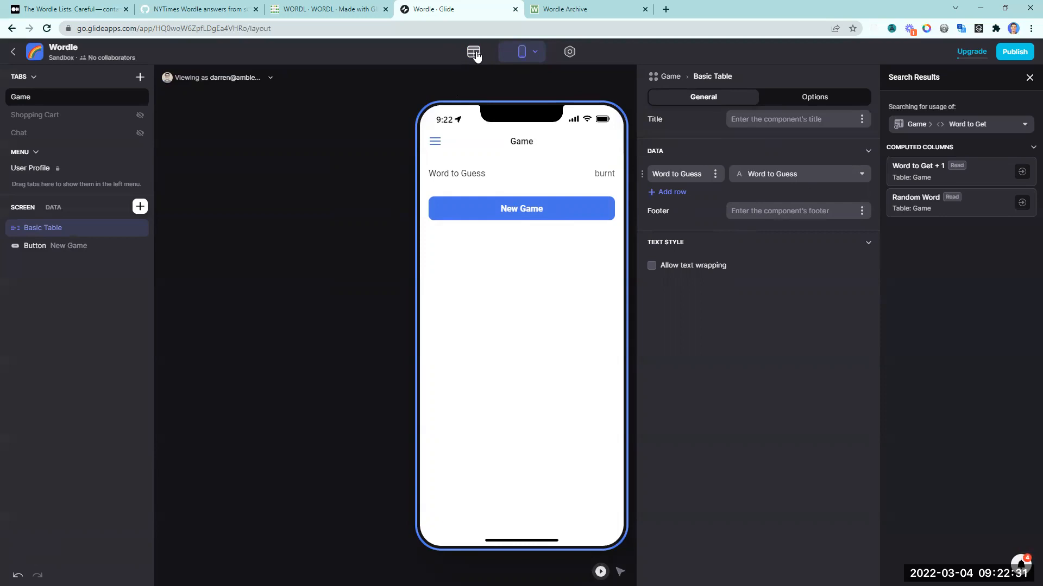
Step: Add a user-specific text column named "Guess Word Entry" to the Game table
click(474, 53)
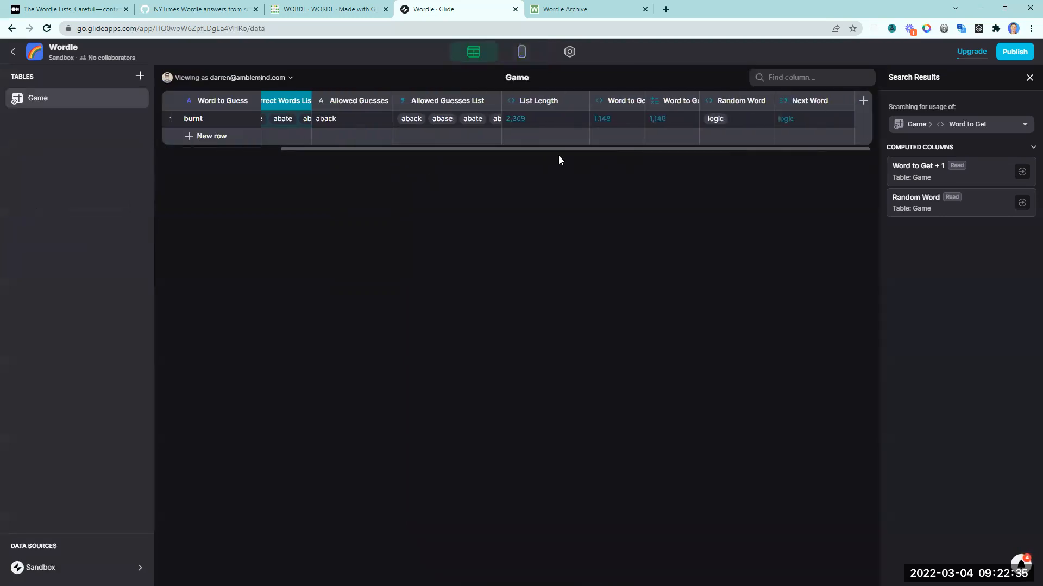
click(863, 101)
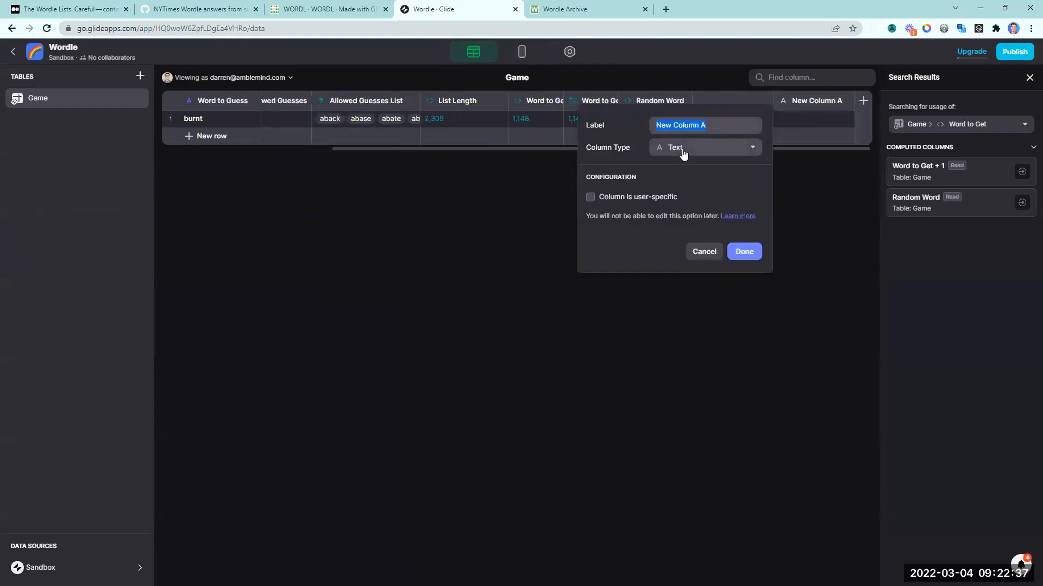
click(637, 197)
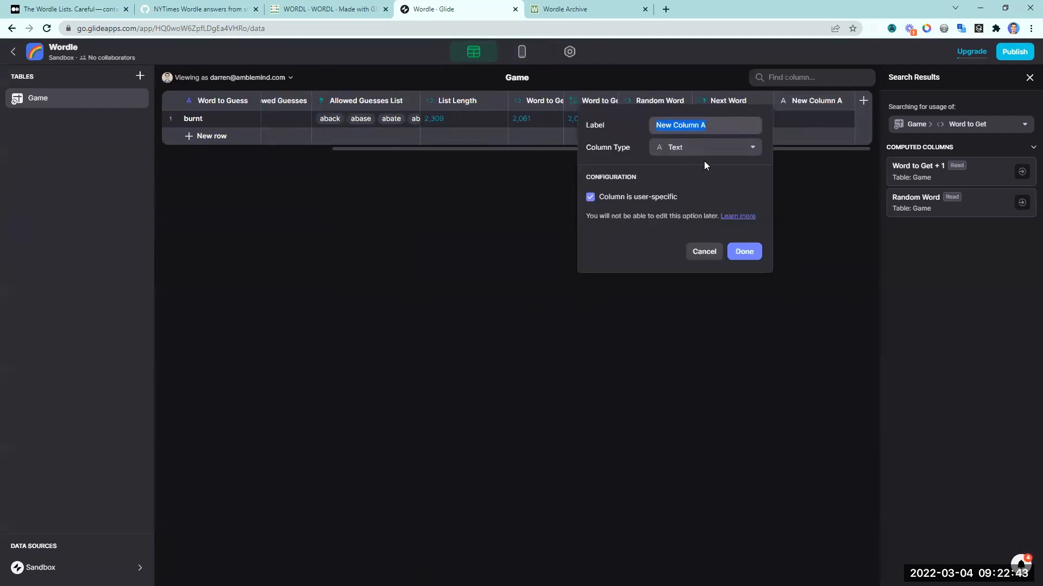
key(BackSpace)
text(Word)
key(BackSpace)
key(BackSpace)
key(BackSpace)
key(BackSpace)
text(Guess Word Entry)
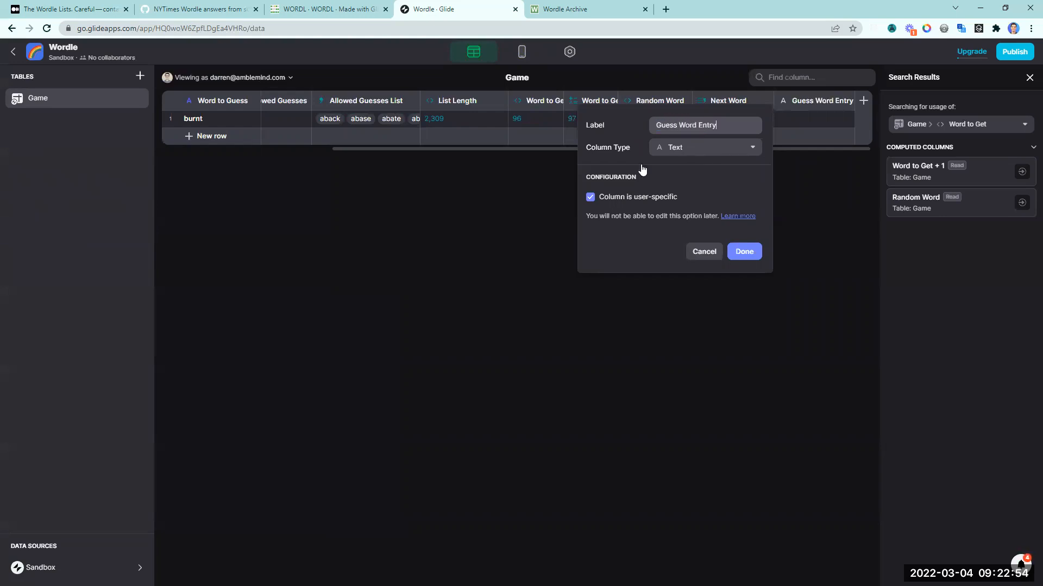
click(742, 255)
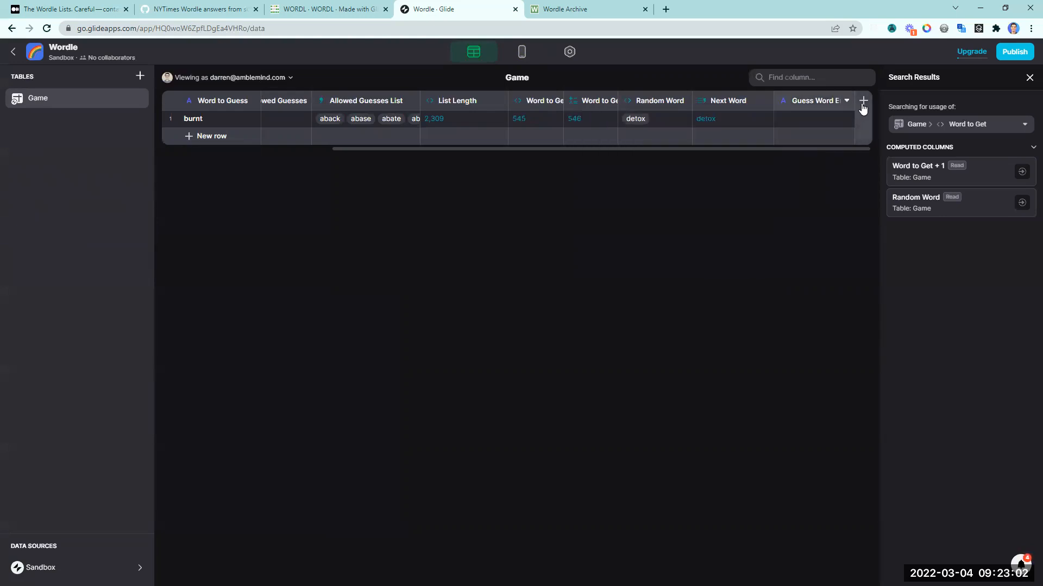
Step: Add a user-specific text column named "Guess 1" to the Game table
click(863, 103)
text(Guess)
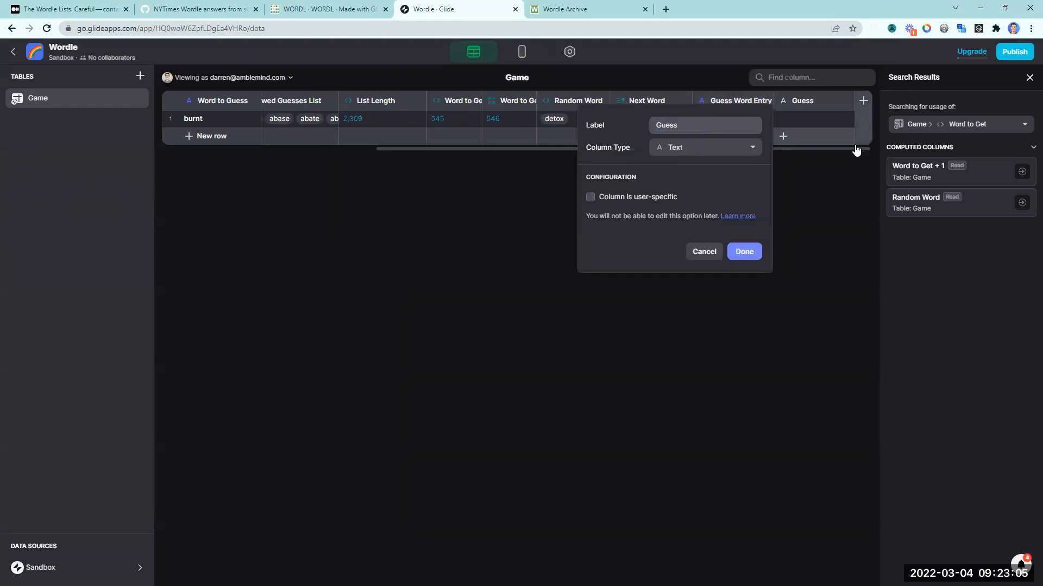
text(1)
click(590, 196)
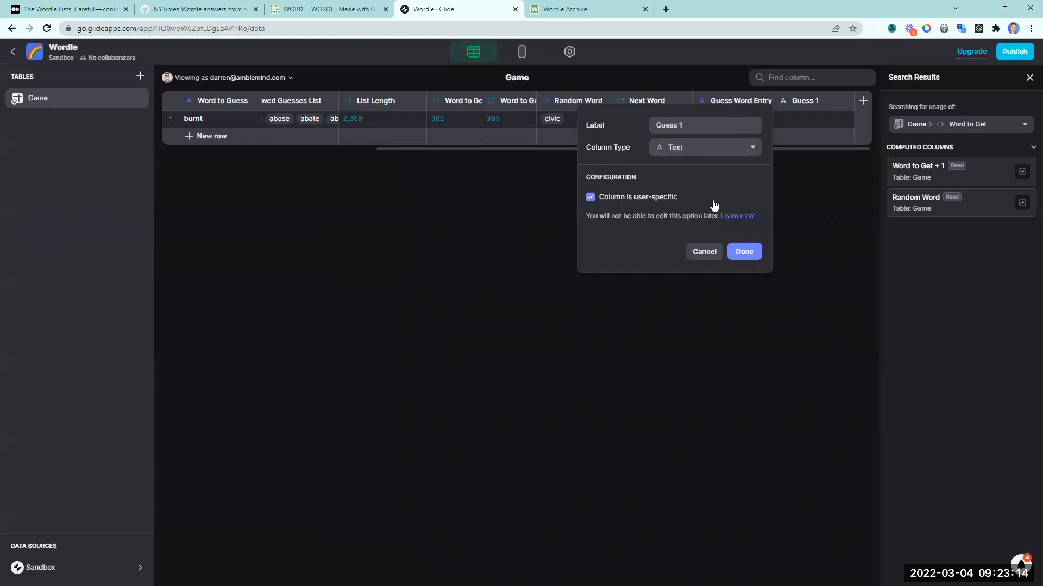
click(730, 252)
Step: Add a Text Entry component for the Guess Word Entry column to the Game screen and place the New Game button above it
click(521, 61)
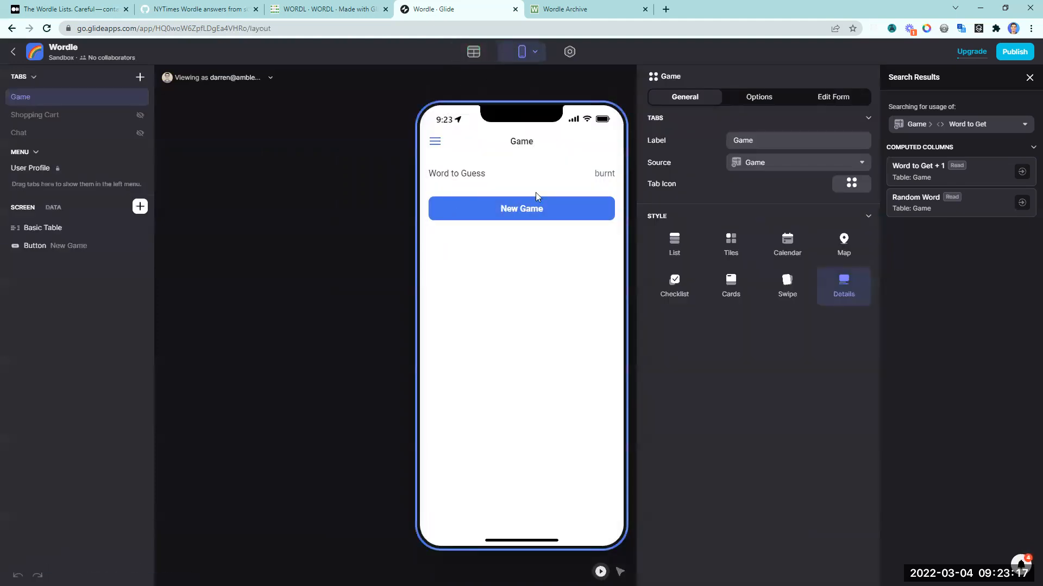
click(454, 193)
text(text)
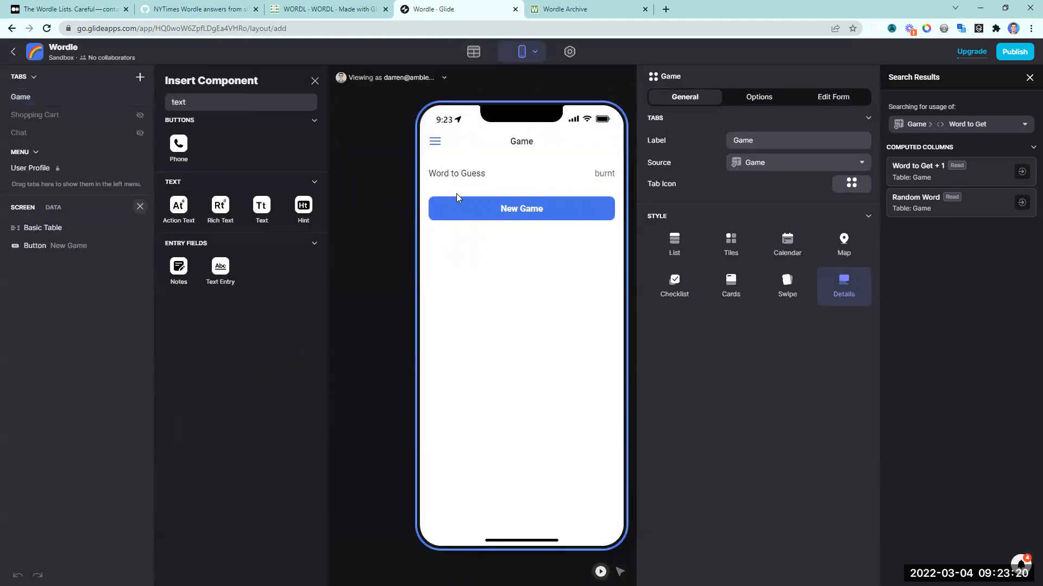
click(220, 268)
click(804, 142)
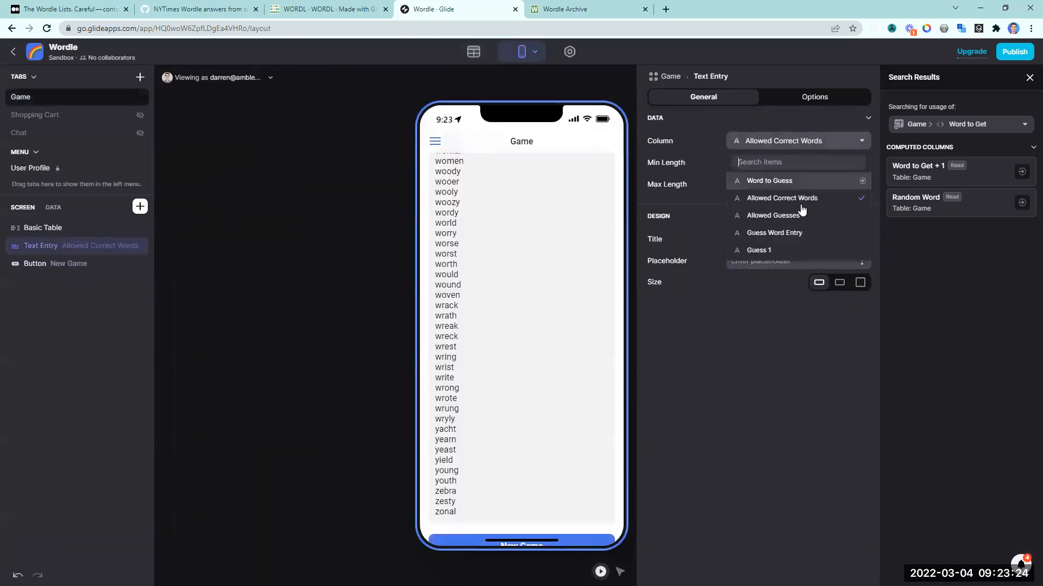
click(780, 234)
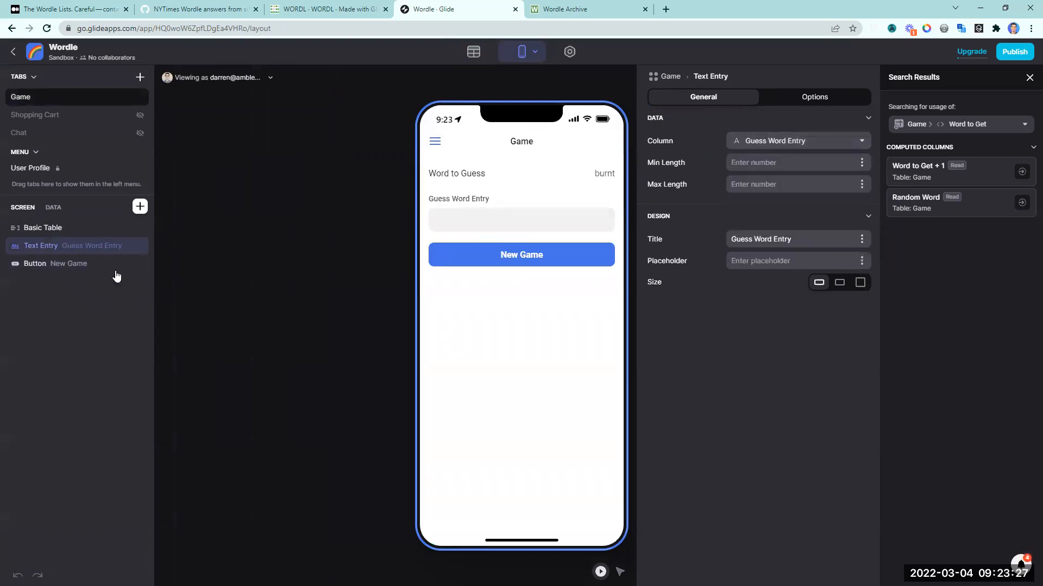
drag(35, 263, 35, 242)
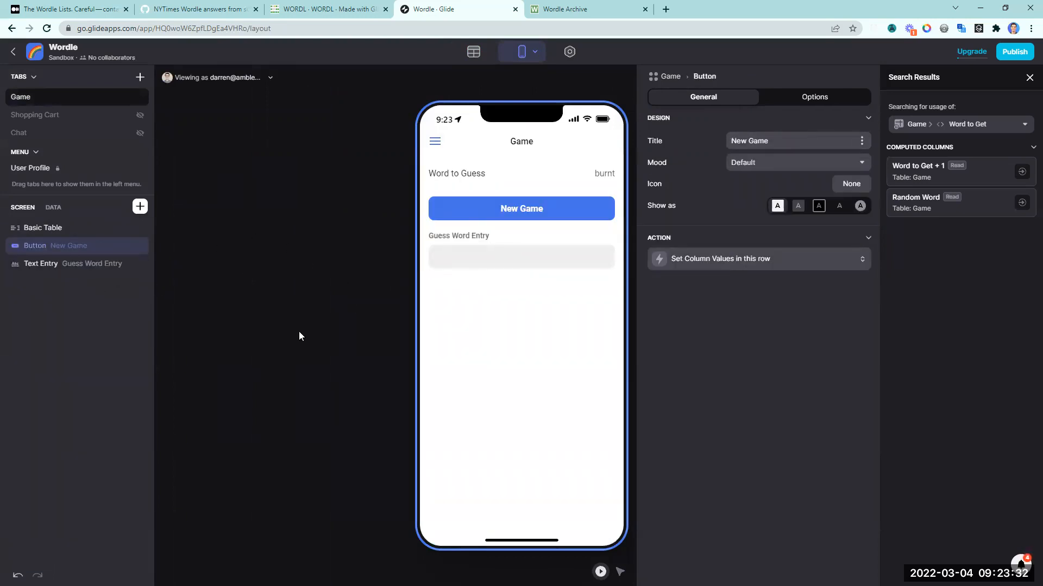
Step: Add a Button component titled "Submit Word" below the Guess Word Entry field on the Game screen
click(140, 207)
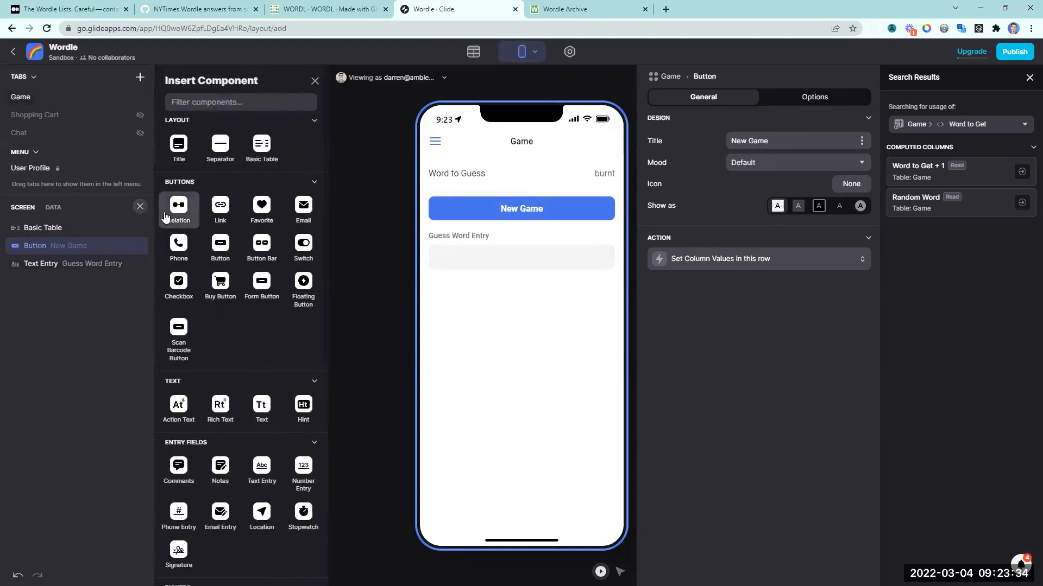
click(220, 243)
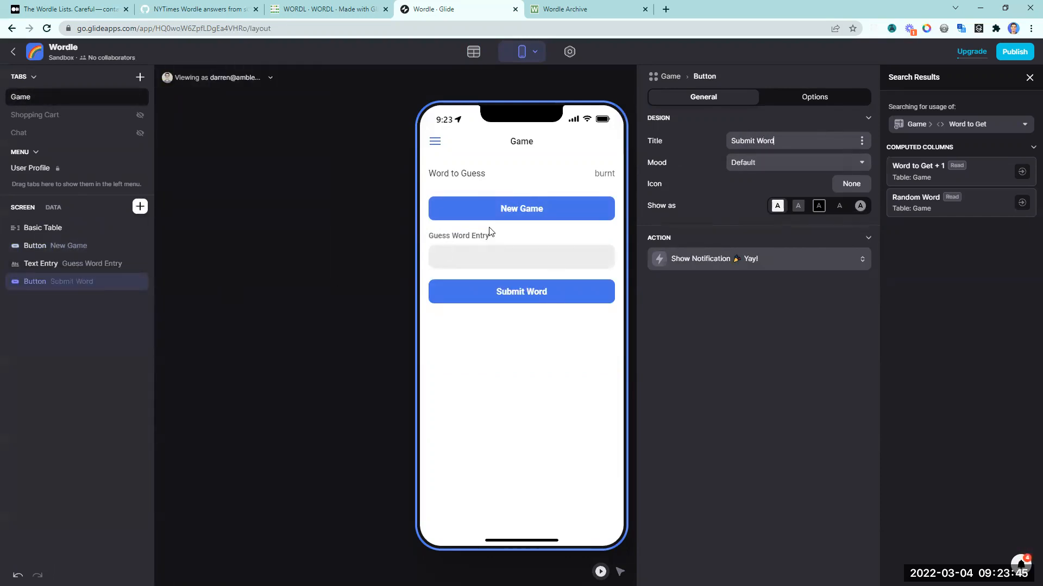
click(492, 255)
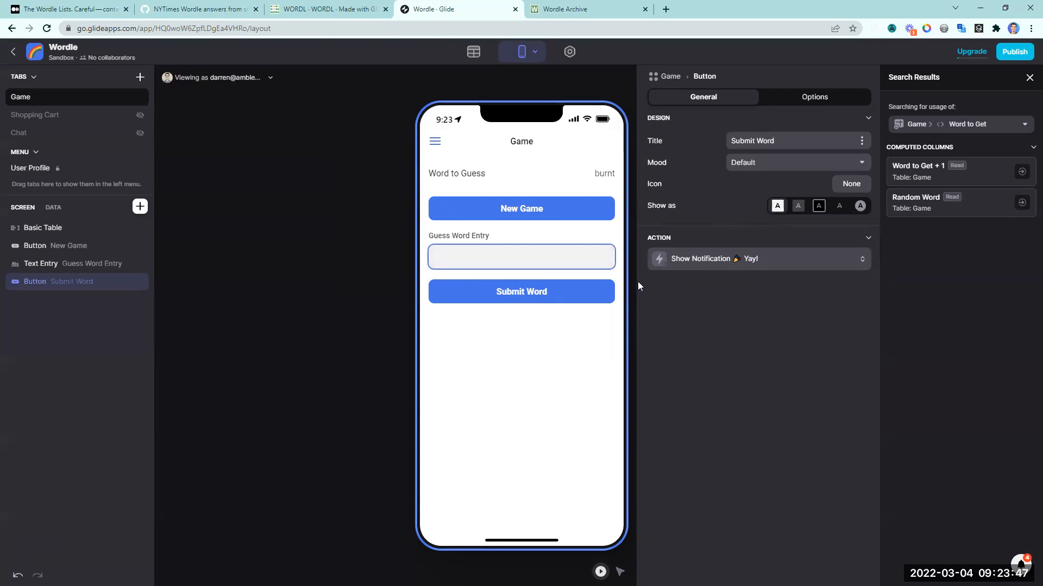
Step: Create a new custom action named "Submit Word" for the Submit Word button
click(729, 260)
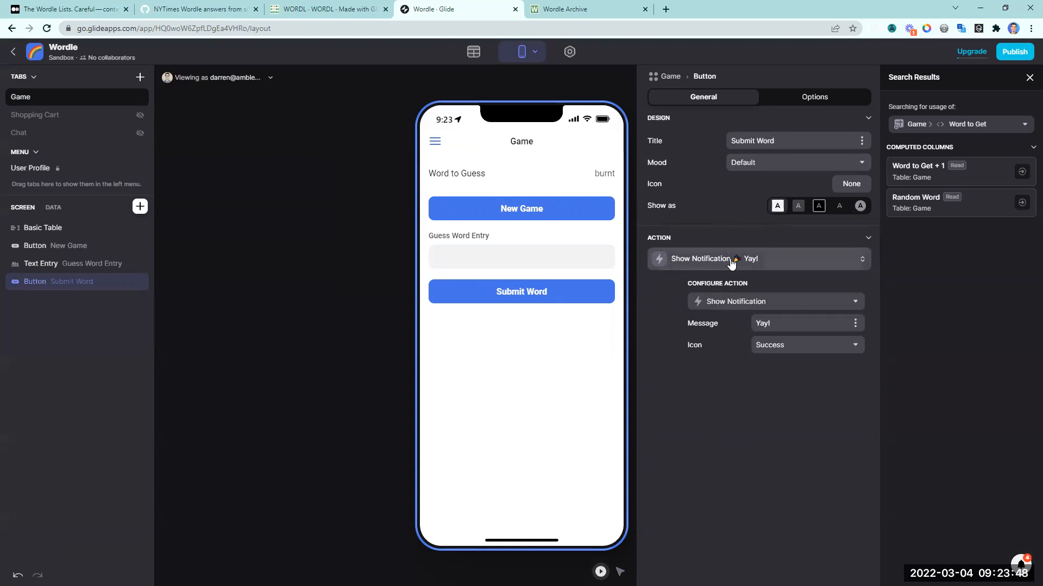
click(733, 306)
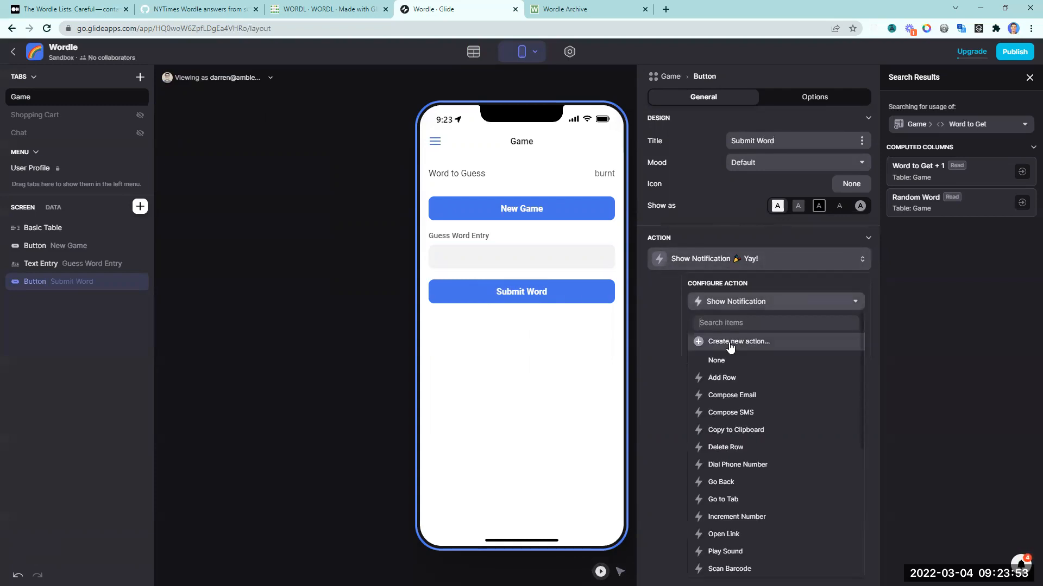
click(730, 342)
click(725, 83)
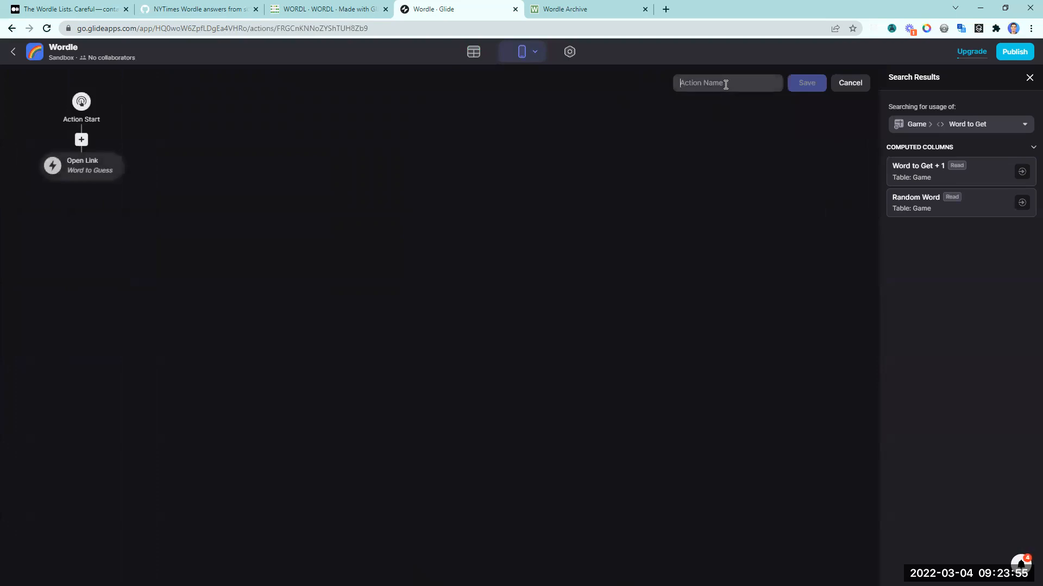
text(Submit Word)
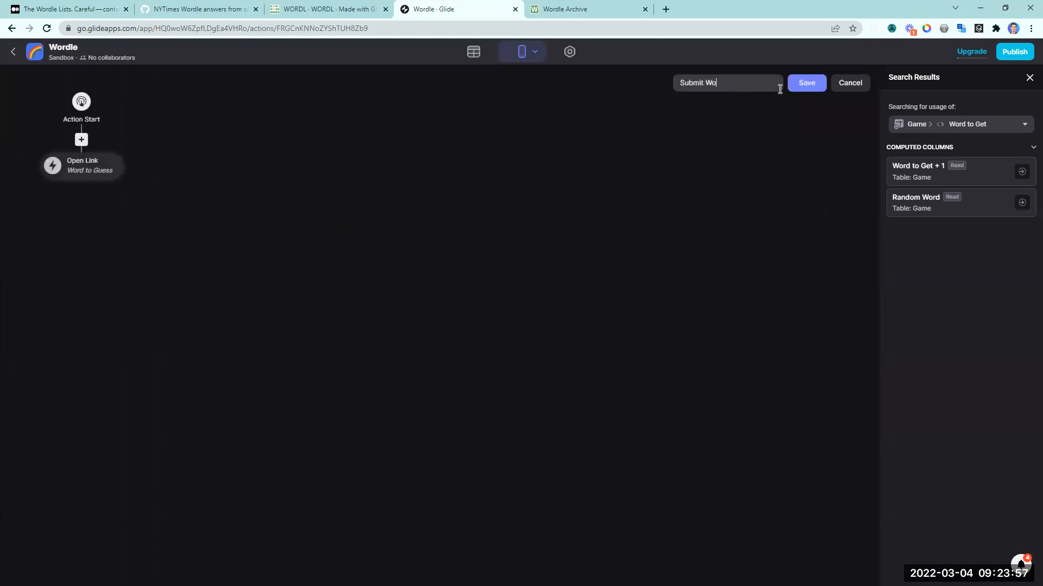
Step: Make the Submit Word action set Guess 1 to Guess Word Entry and clear Guess Word Entry, and save it
click(87, 166)
click(136, 231)
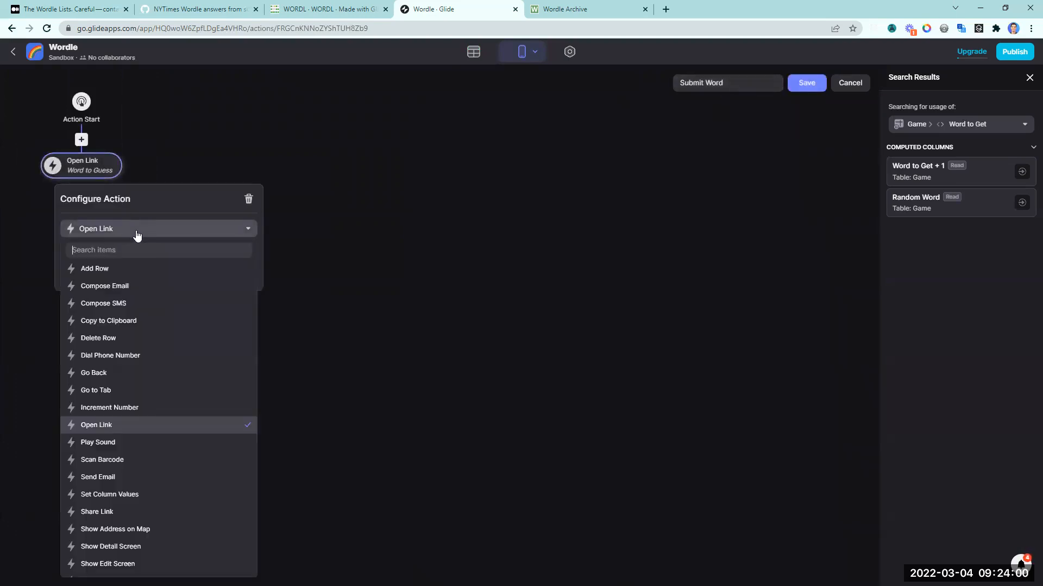
scroll(127, 540, down, 3)
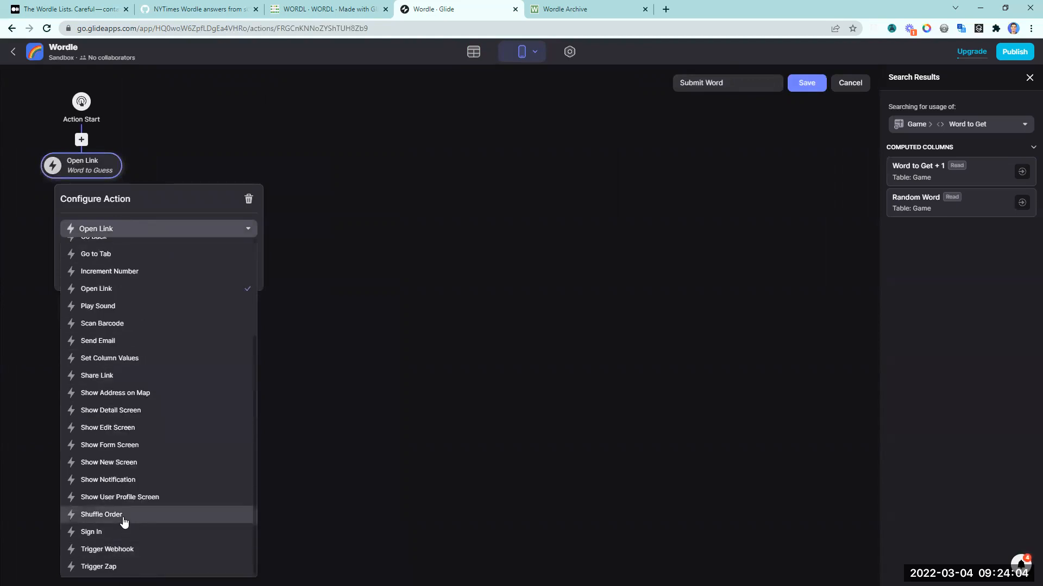
click(126, 362)
click(242, 383)
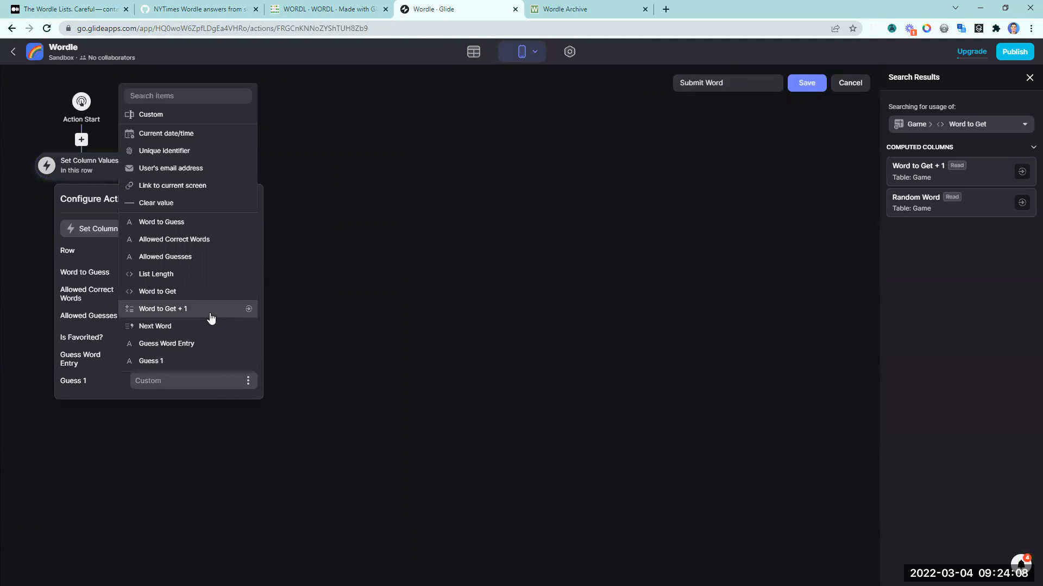
click(205, 343)
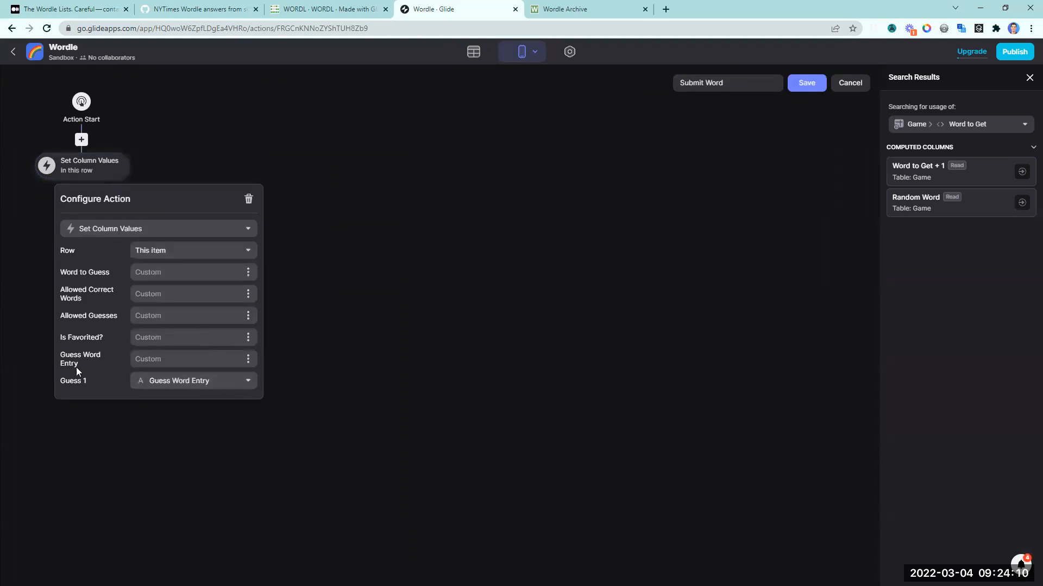
click(249, 360)
click(162, 181)
click(806, 83)
Step: Submit the guess "train" in the app preview to test the Submit Word button
click(600, 258)
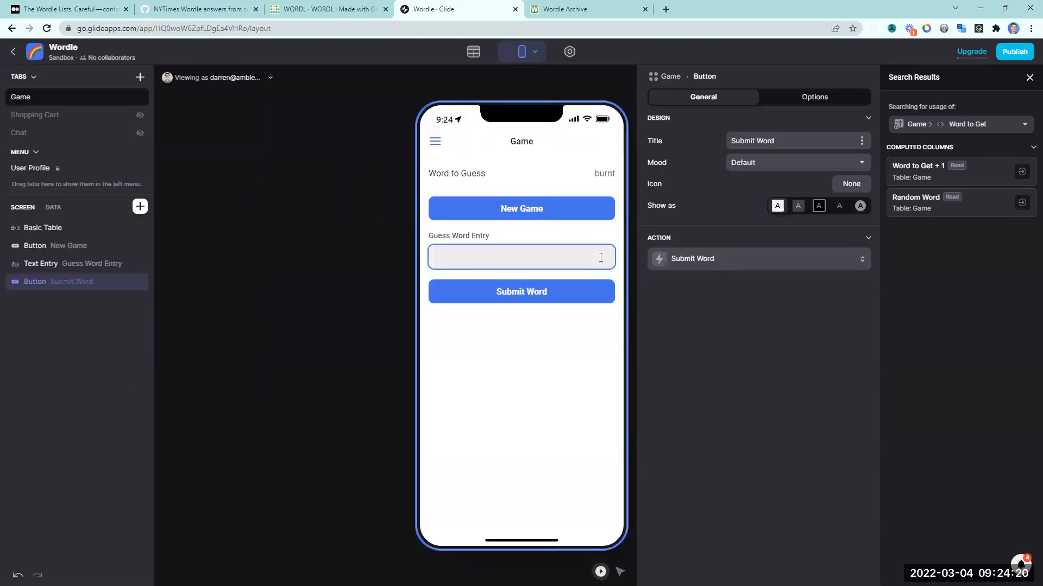
text(train)
click(561, 298)
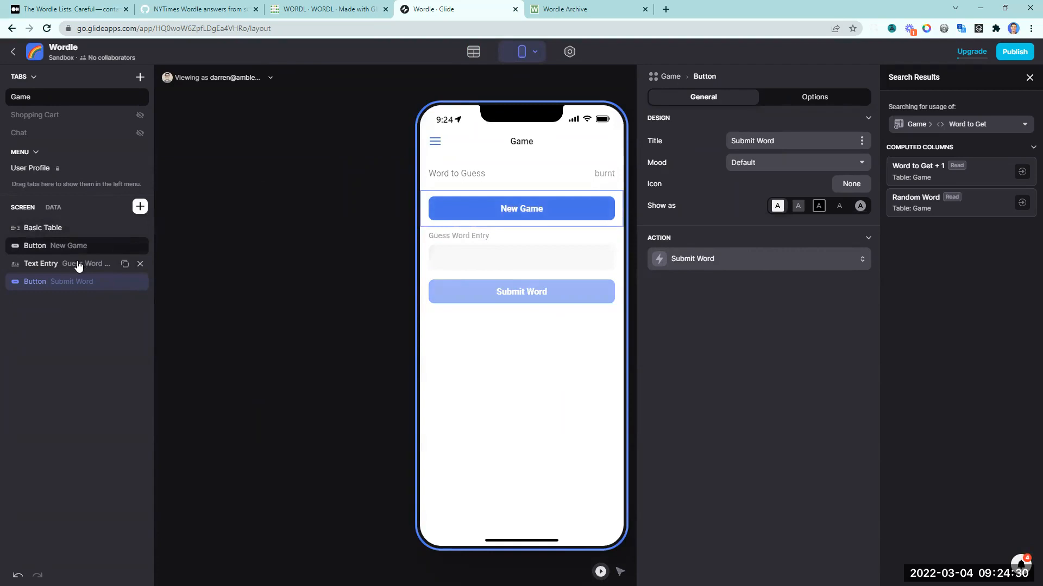
Step: Add a "Guess 1" row showing the Guess 1 column to the Basic Table
click(59, 228)
click(674, 193)
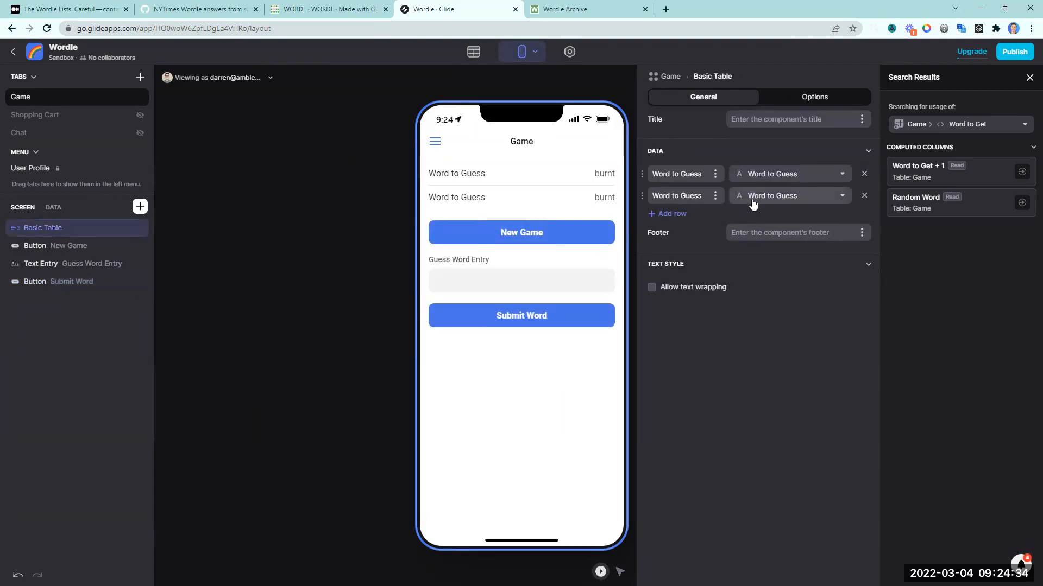
Step: Try the overlong sample text "dfsddf" in the Guess Word Entry field and erase it
click(459, 284)
text(dfsddf)
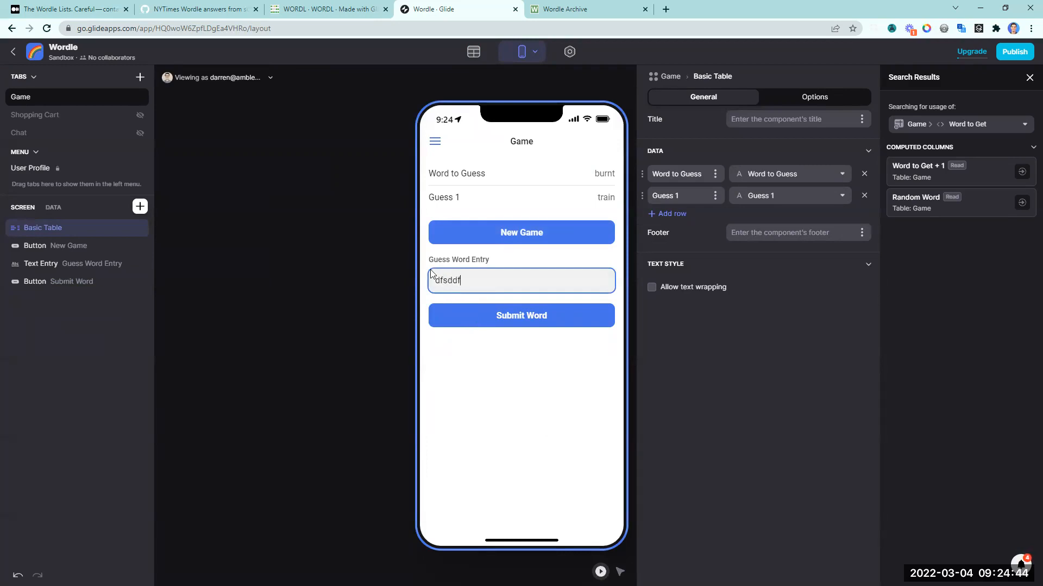
click(416, 271)
key(BackSpace)
Step: Add a Text Length column named "Guess Word Length" to the Game table, based on Guess Word Entry
click(474, 51)
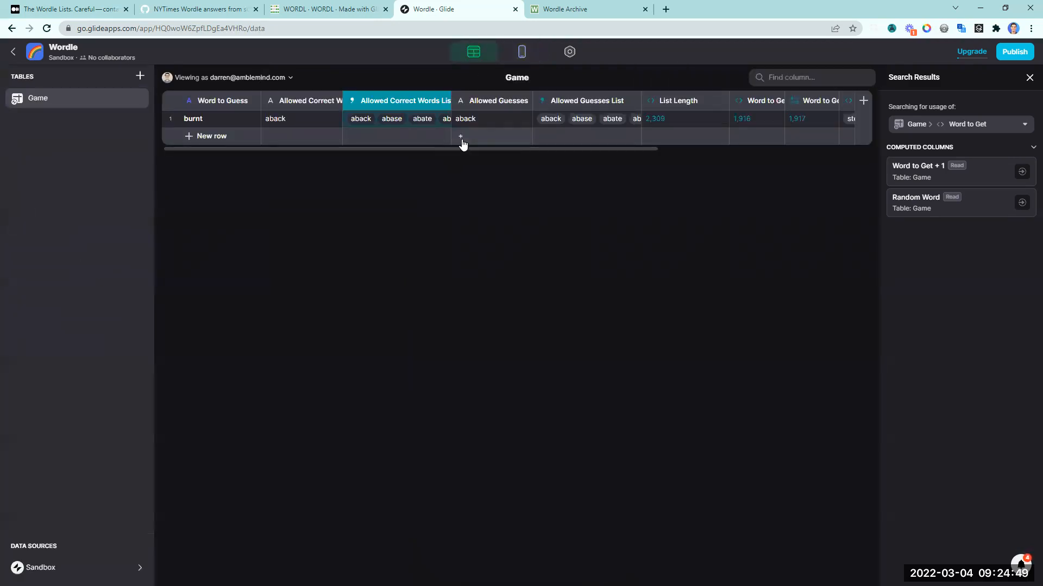
drag(460, 148, 781, 162)
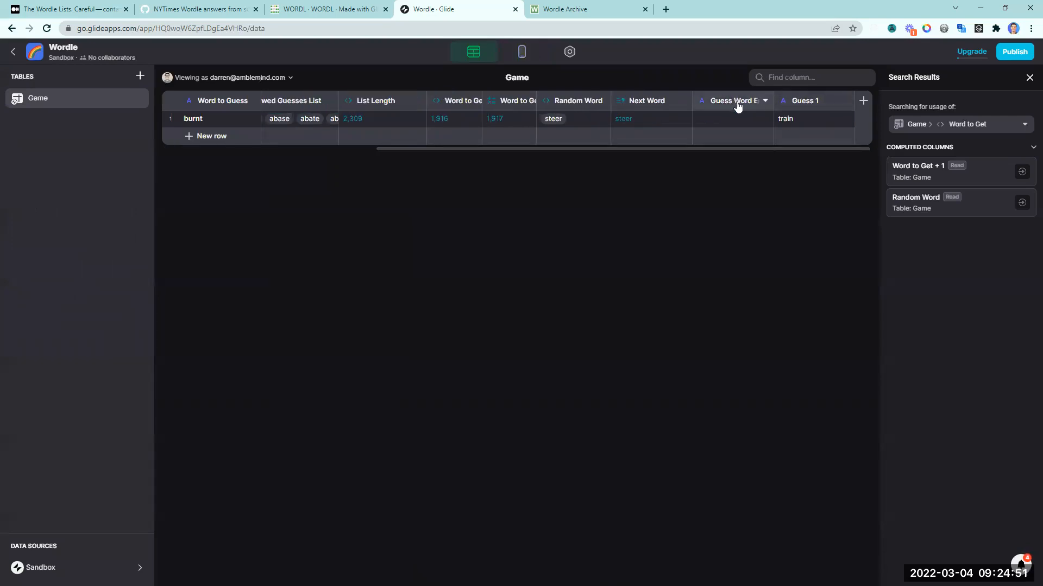
click(765, 101)
click(682, 157)
scroll(698, 488, down, 1)
mouse_move(668, 566)
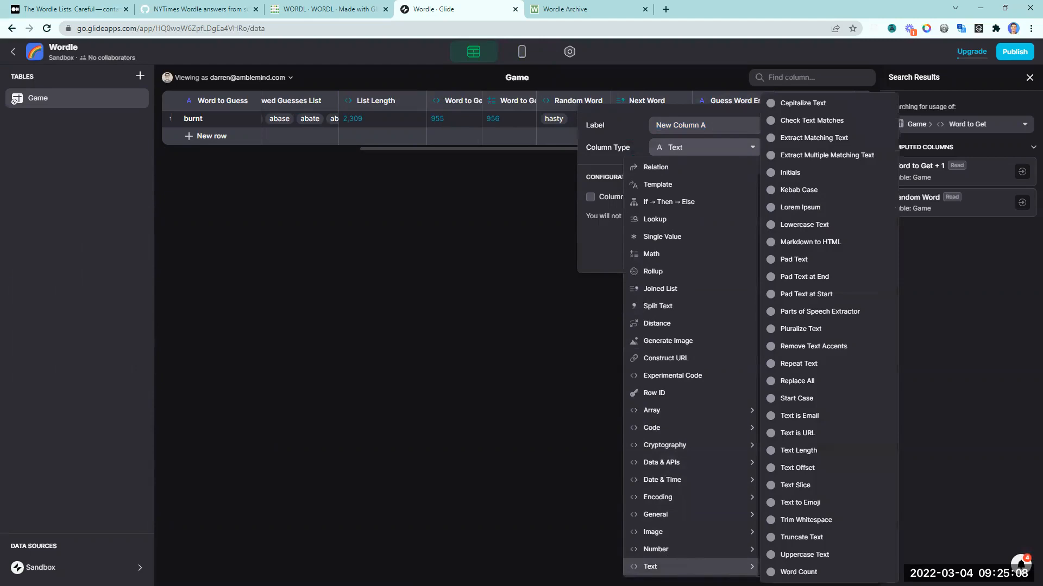
click(798, 450)
text(Guess W)
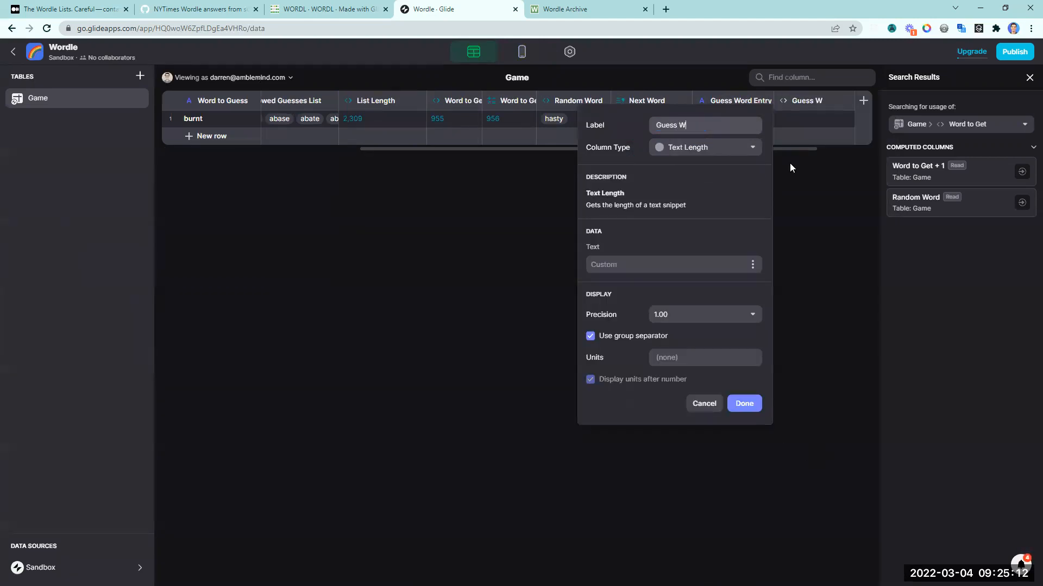
text(ord Length)
click(651, 316)
click(668, 354)
click(748, 404)
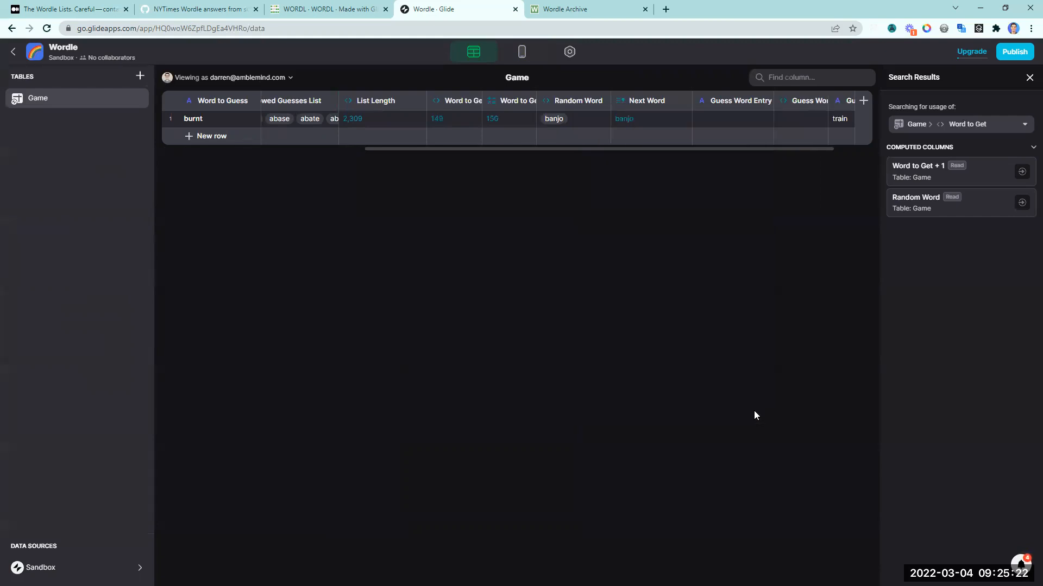
Step: Enter "sadfsadf" in the Game table's Guess Word Entry cell to test the length column
click(741, 117)
text(sadfsadf)
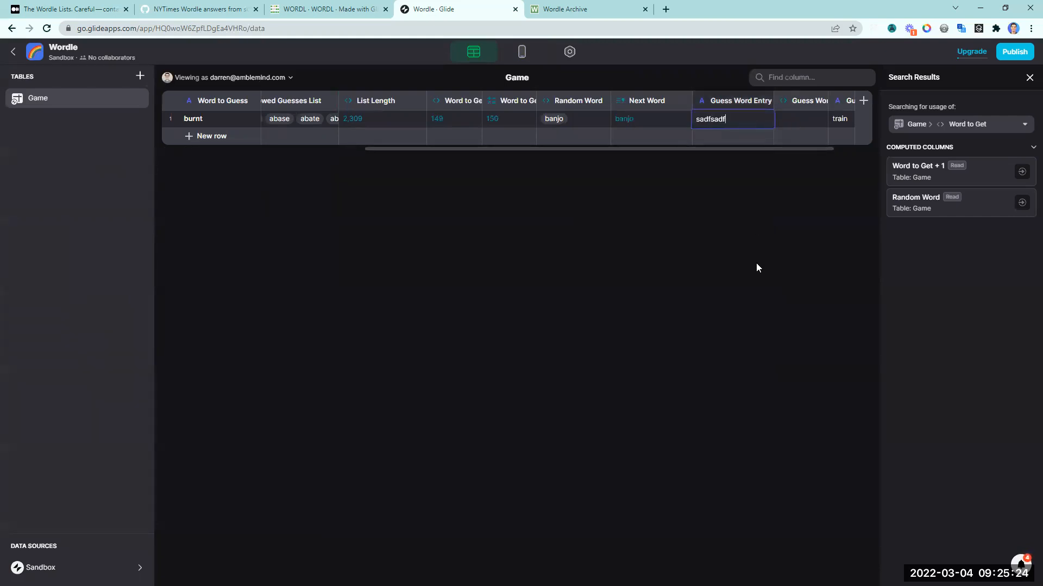
key(Return)
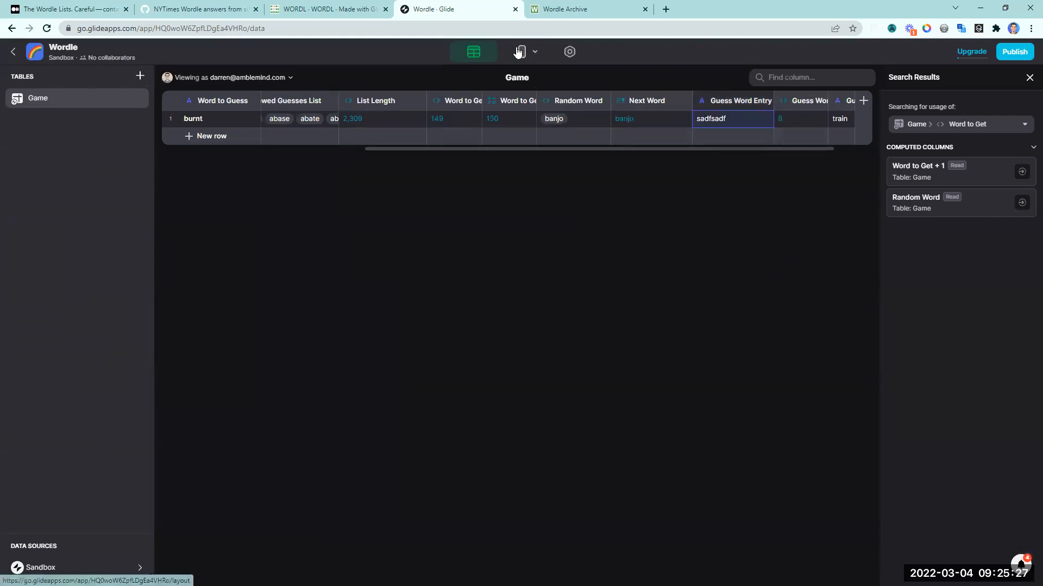
Step: Add a visibility condition to the Submit Word button so it shows only when Guess Word Length is 5
click(519, 51)
click(98, 281)
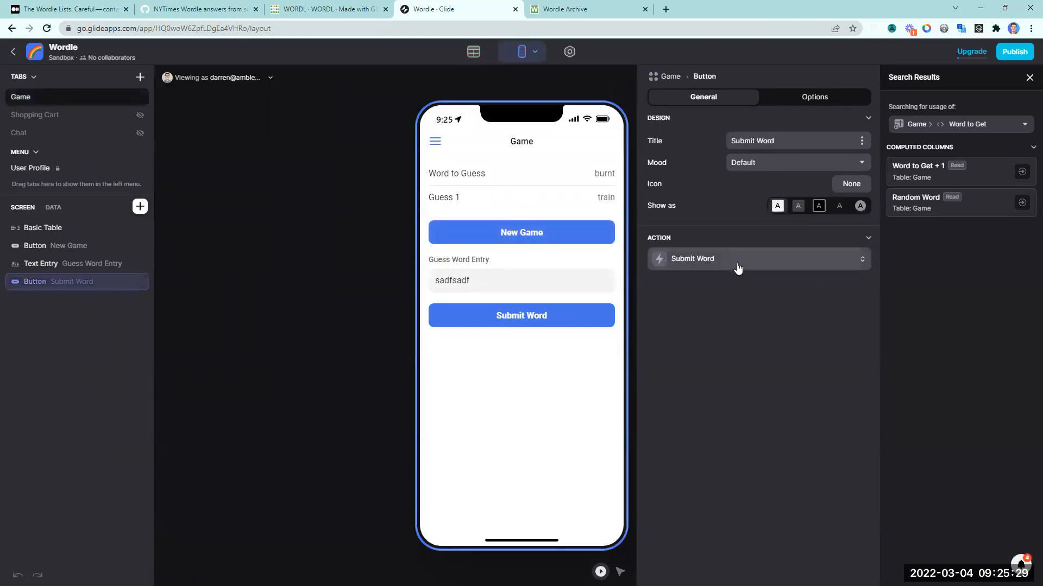
click(814, 96)
click(732, 148)
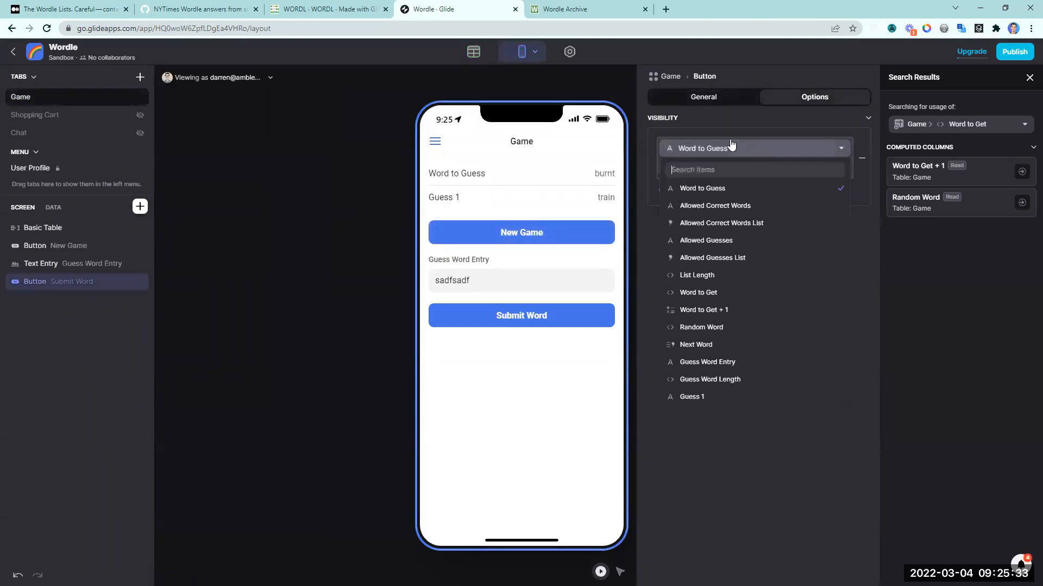
click(751, 379)
click(721, 175)
click(722, 186)
click(793, 170)
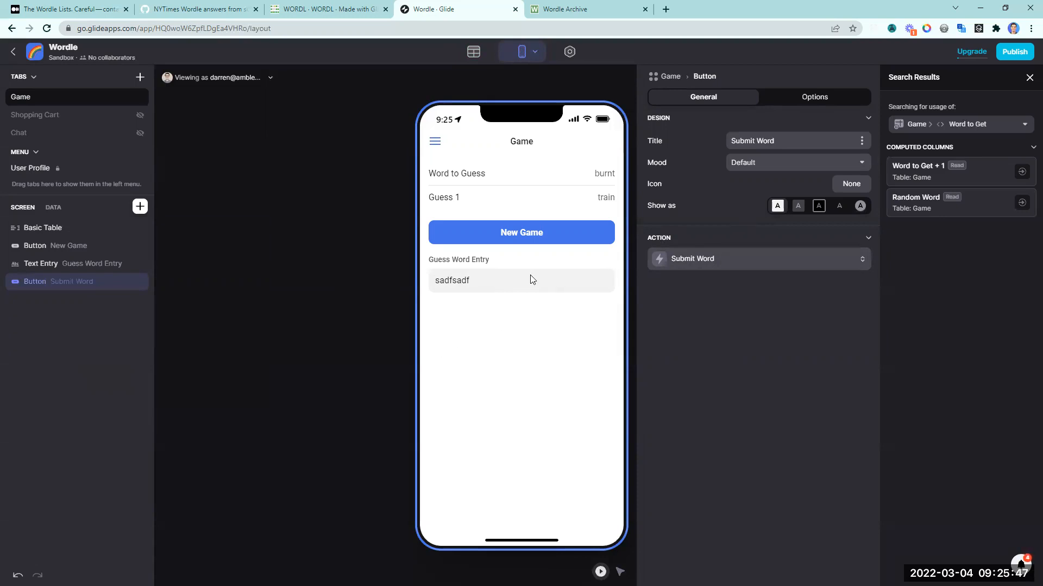
Step: Set the maximum length of the Guess Word Entry text entry to 5
click(64, 269)
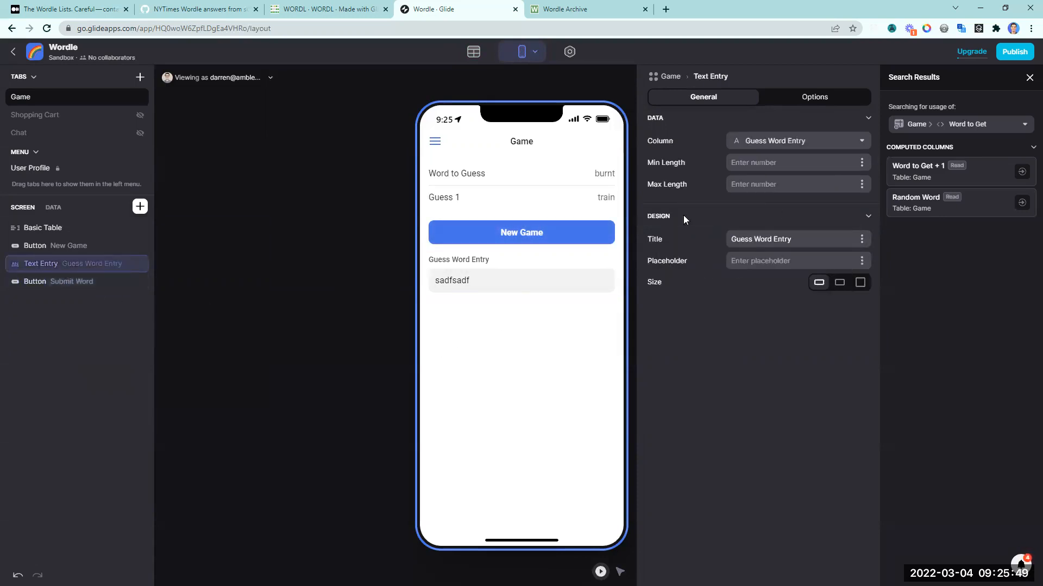
click(753, 184)
text(5)
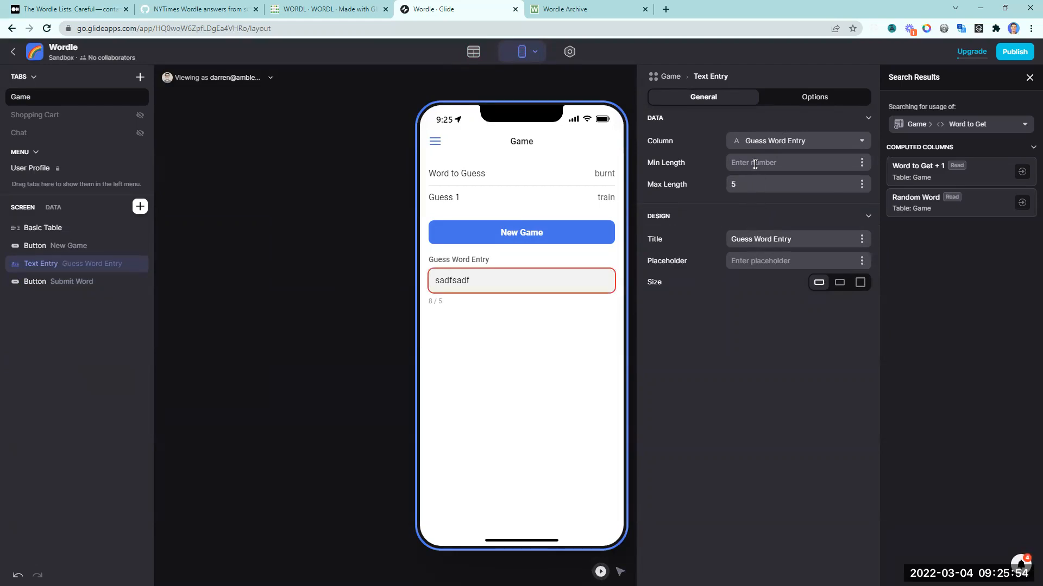
Step: Test the length limit and Submit Word button visibility by entering "train", shortening it and retyping a word in Guess Word Entry
double_click(489, 281)
key(BackSpace)
text(train)
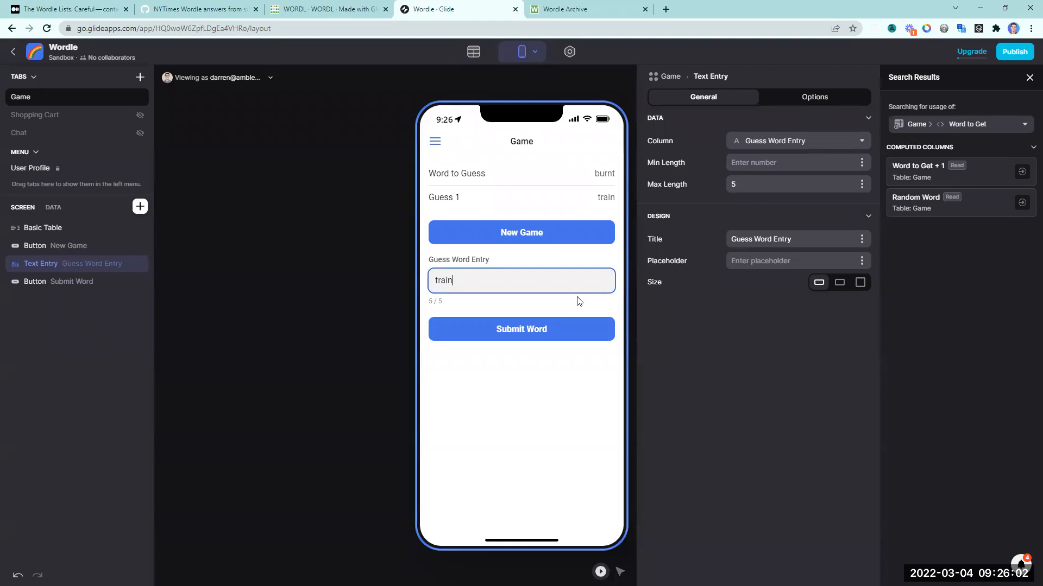
key(BackSpace)
key(BackSpace)
key(BackSpace)
key(BackSpace)
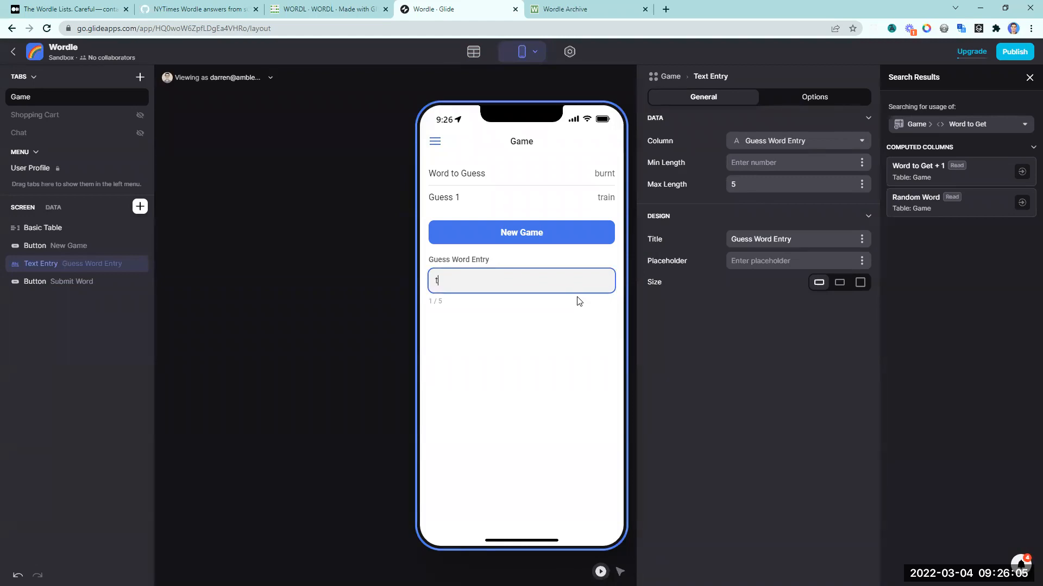
text(burnt)
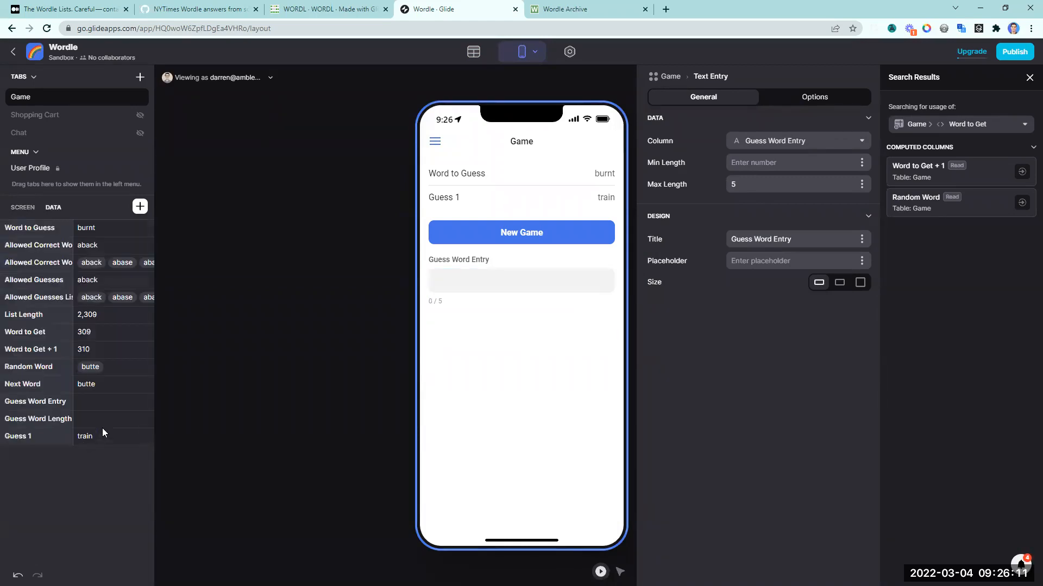
Step: Clear the stored Guess 1 value in the screen data and submit "Brain" as the guess
click(96, 436)
click(96, 436)
key(Return)
click(531, 267)
text(Brain)
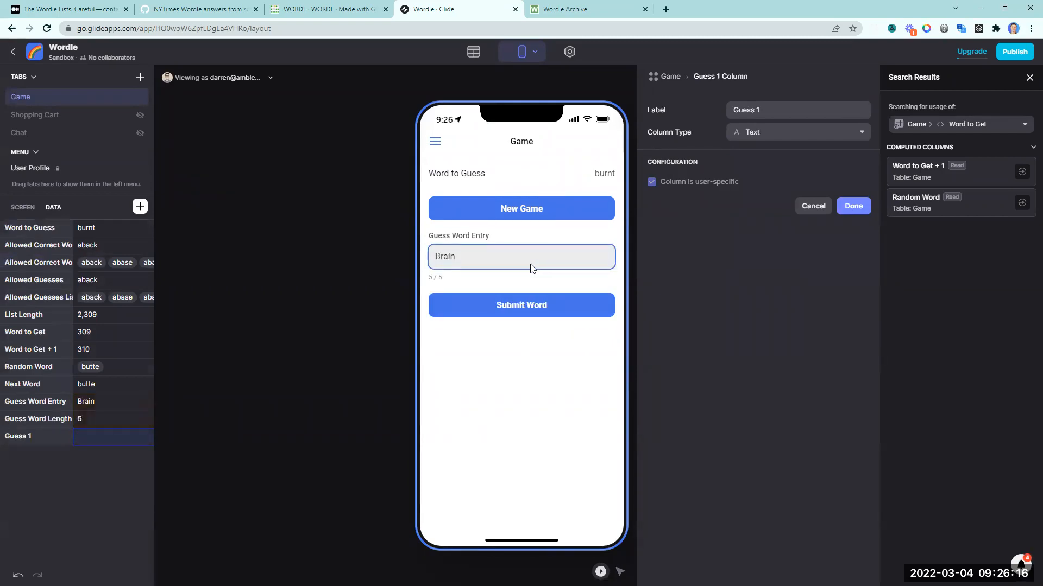
click(541, 305)
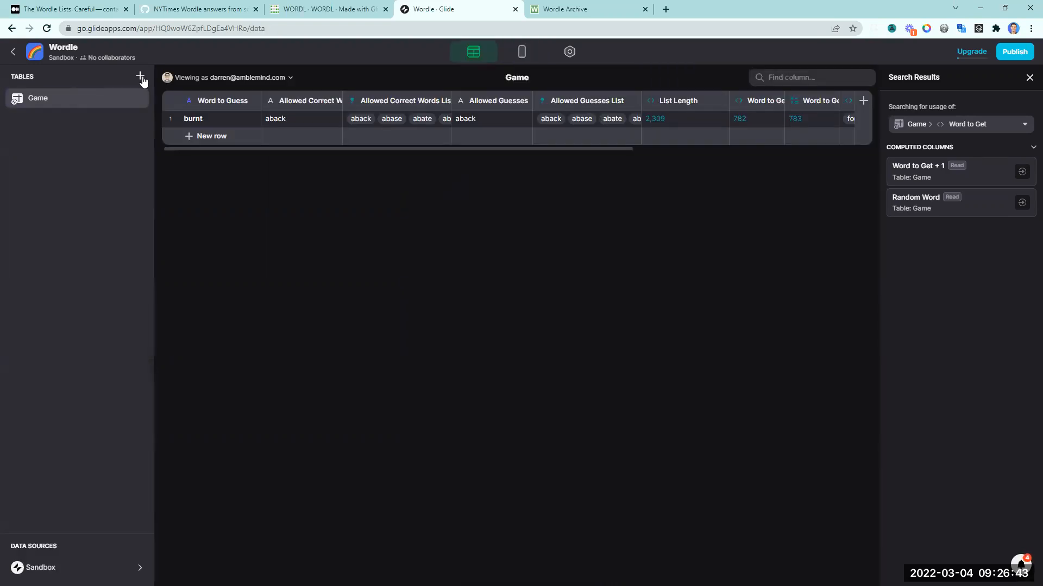
Step: Create a new table named "Guess Display" and add its first row
click(141, 76)
click(163, 99)
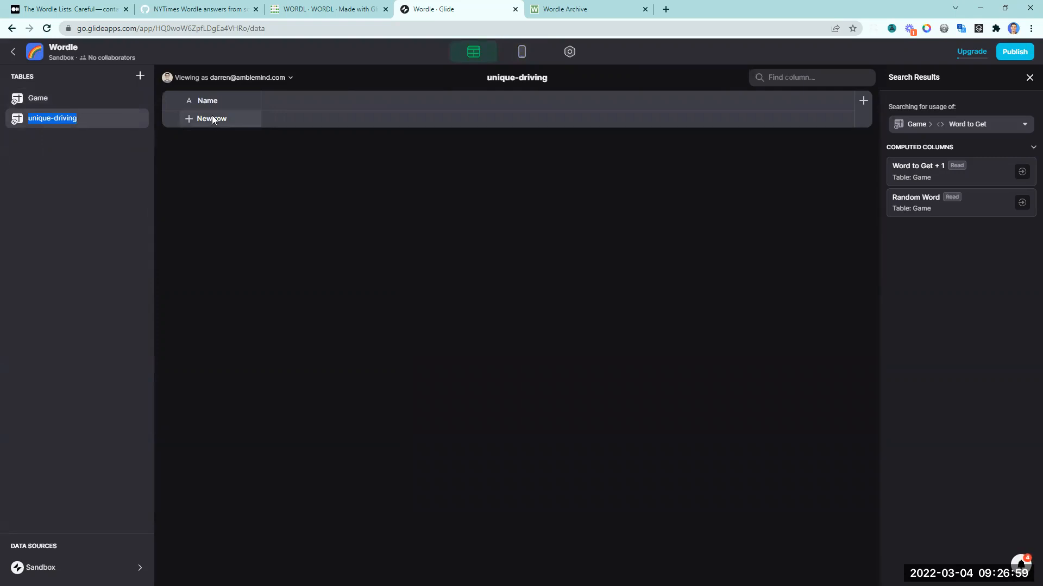
text(Guess)
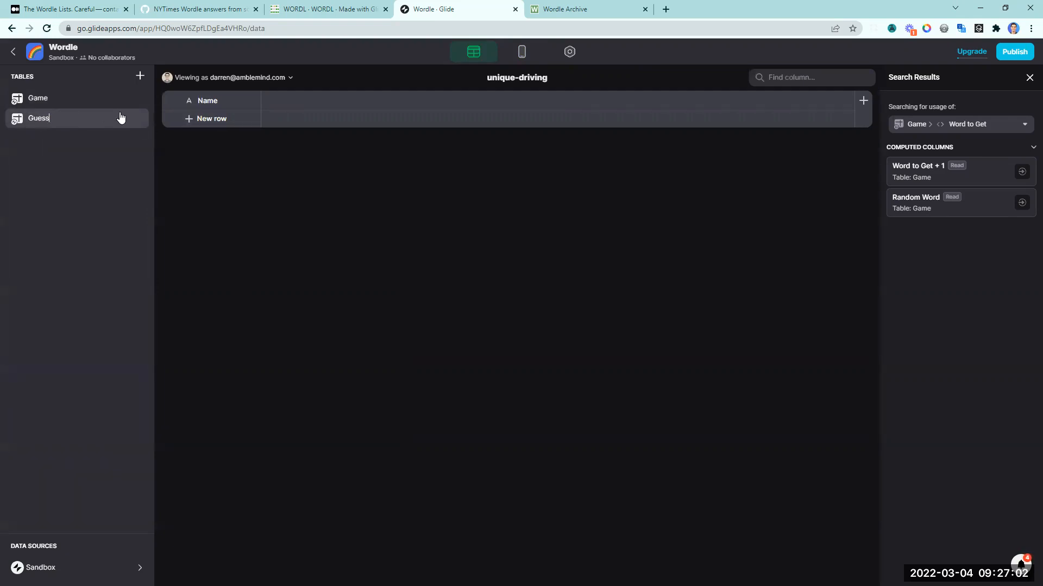
text( Display)
click(211, 119)
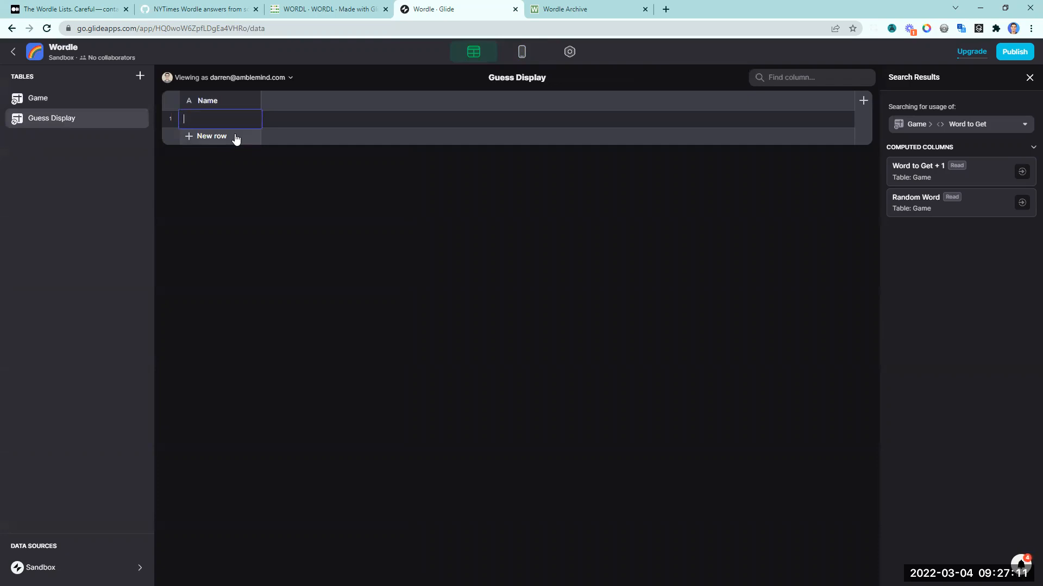
Step: Rename the Guess Display table's Name column to "Row" and change its type to Number
click(39, 98)
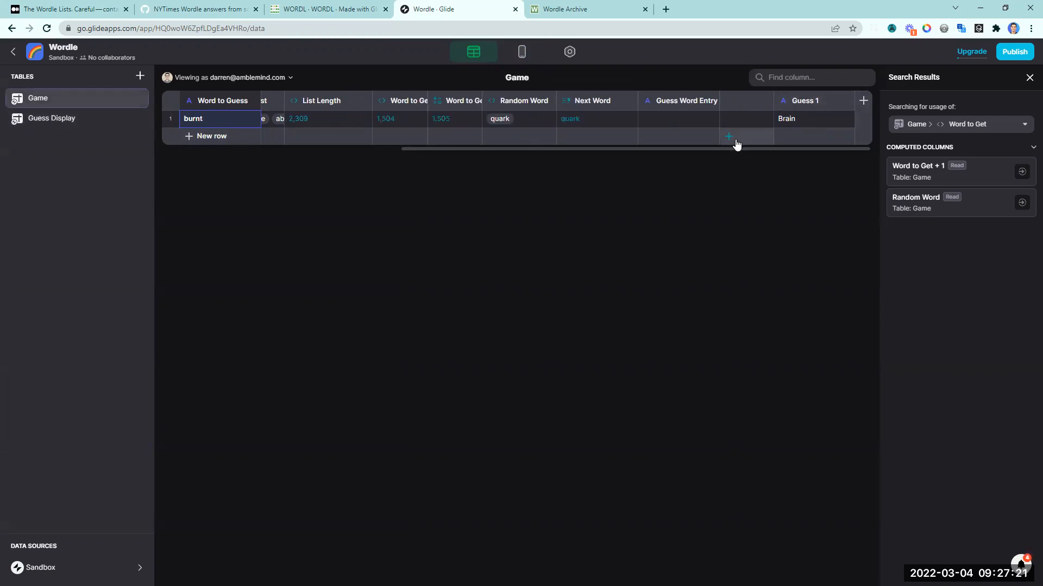
click(52, 118)
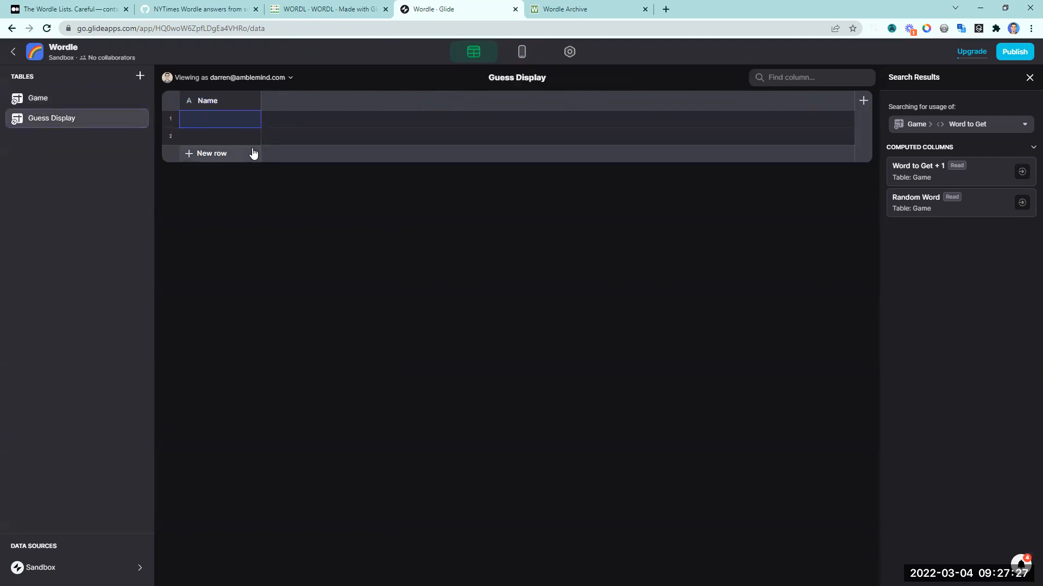
click(241, 125)
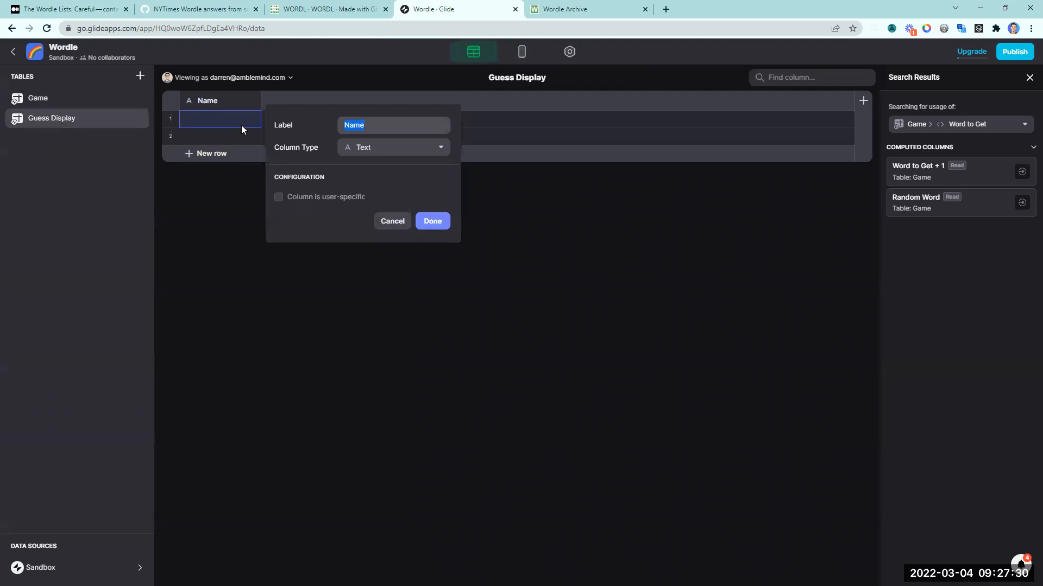
text(Row)
click(357, 189)
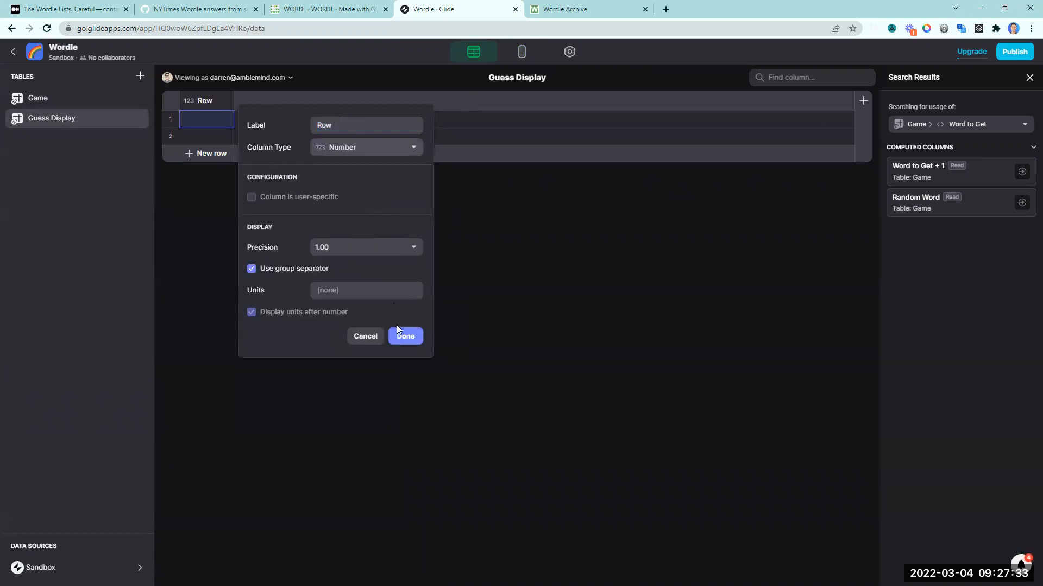
click(400, 332)
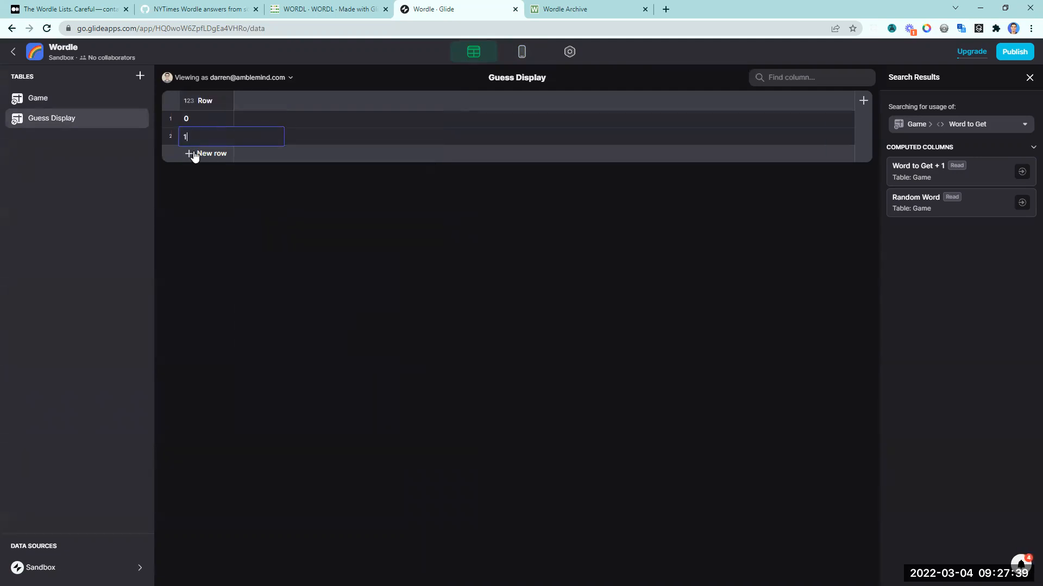
Step: Add rows to the Guess Display table until it has five, entering numbers from 0 to 4 in the Row column
click(196, 154)
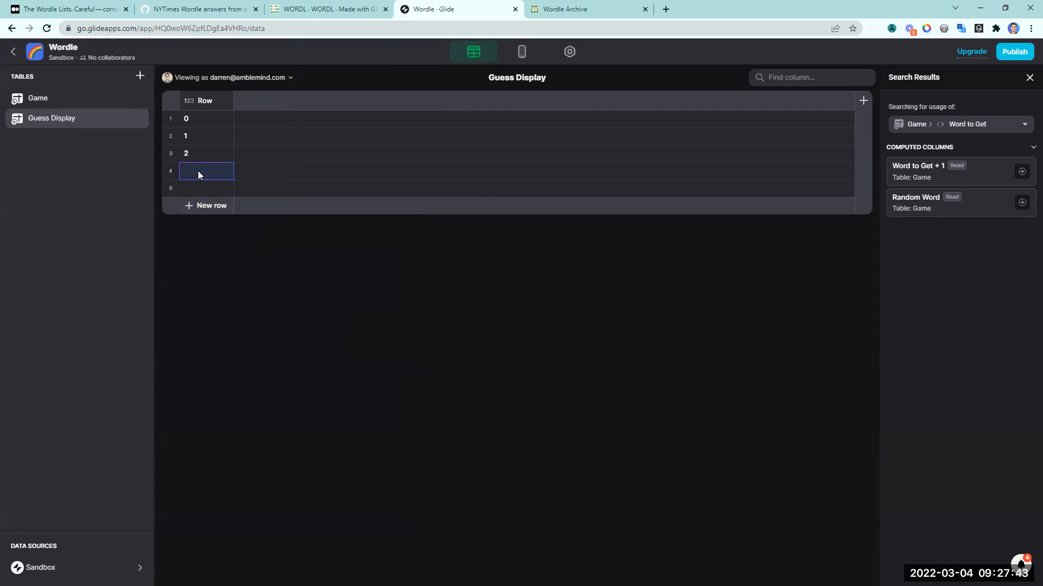
click(196, 189)
text(4)
key(Return)
Step: Add a Single Value column named "Correct Word" that gets the first Word to Guess from the Game table
click(862, 101)
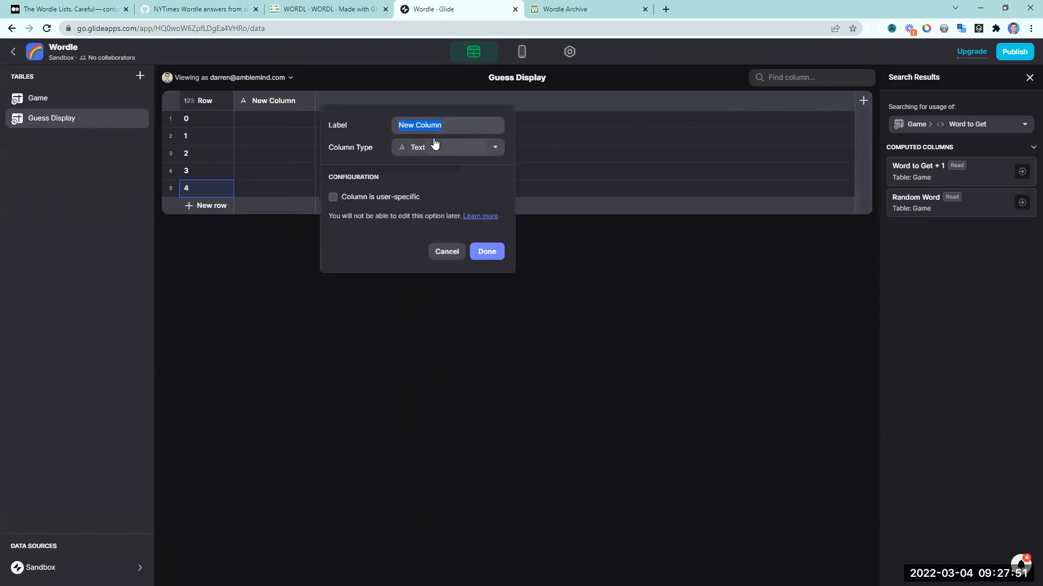
click(435, 143)
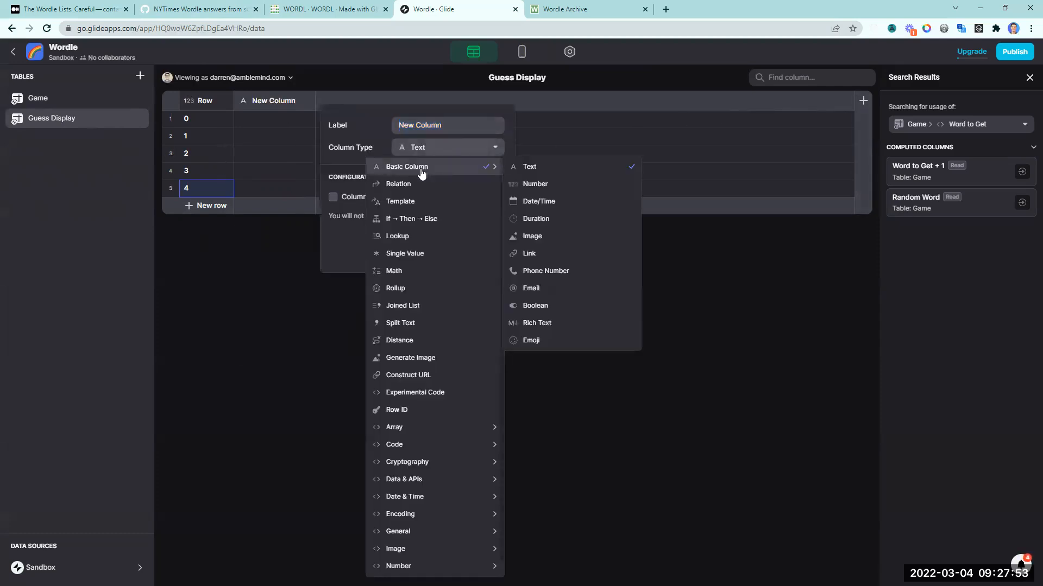
click(414, 255)
click(370, 247)
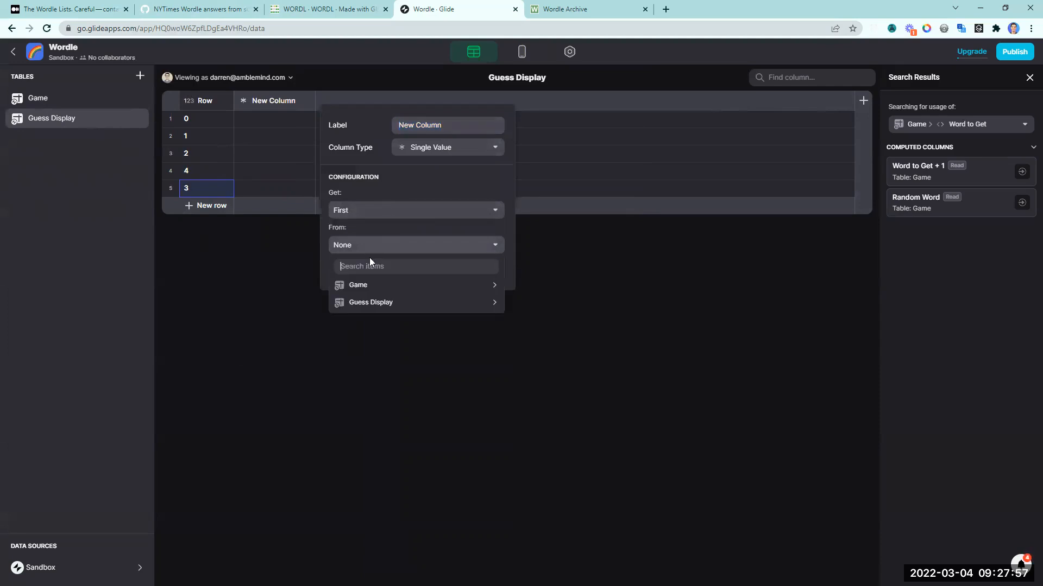
mouse_move(363, 287)
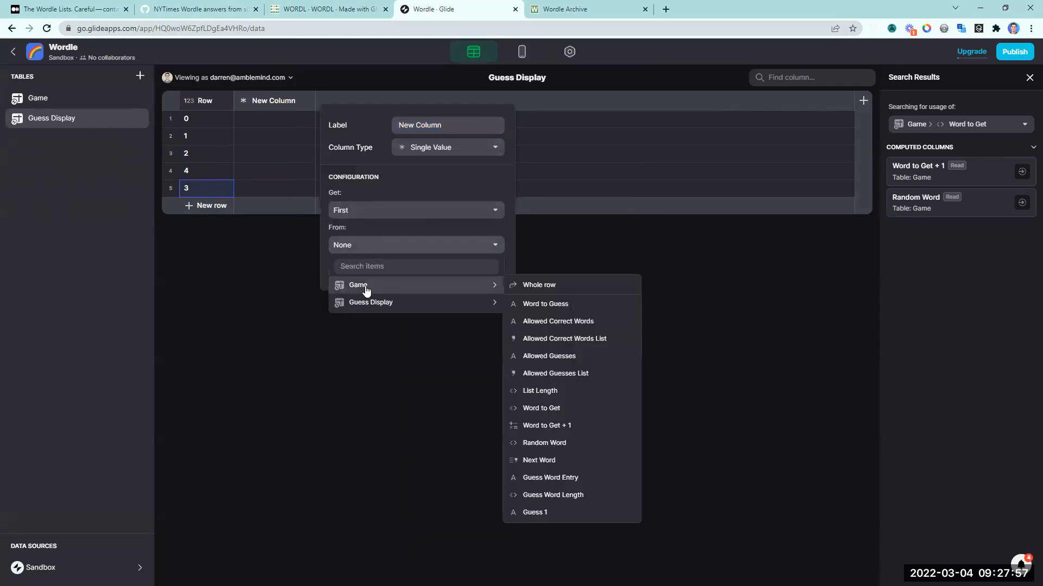
click(560, 303)
click(448, 126)
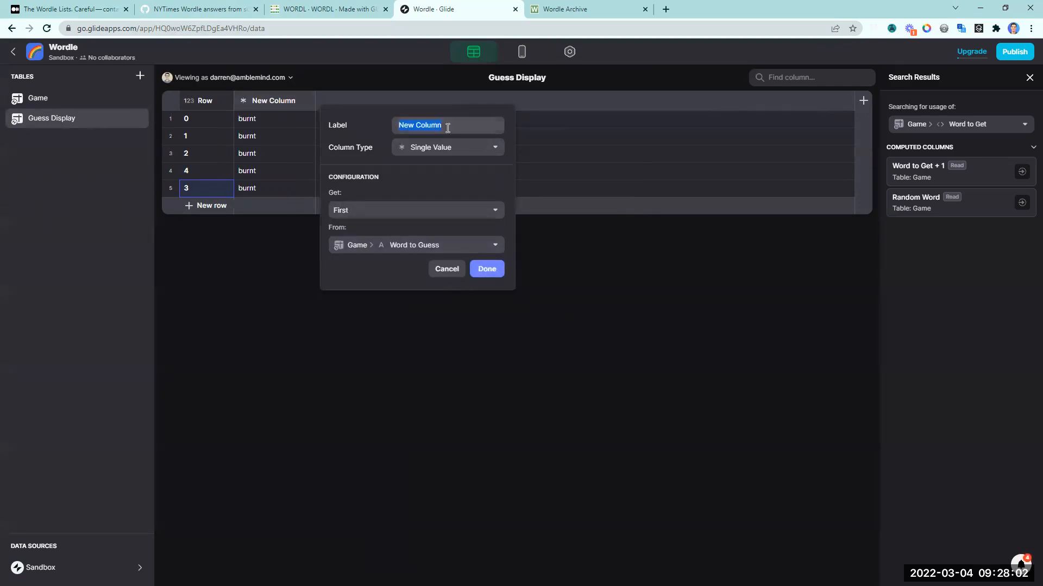
text(Correct Word)
key(Return)
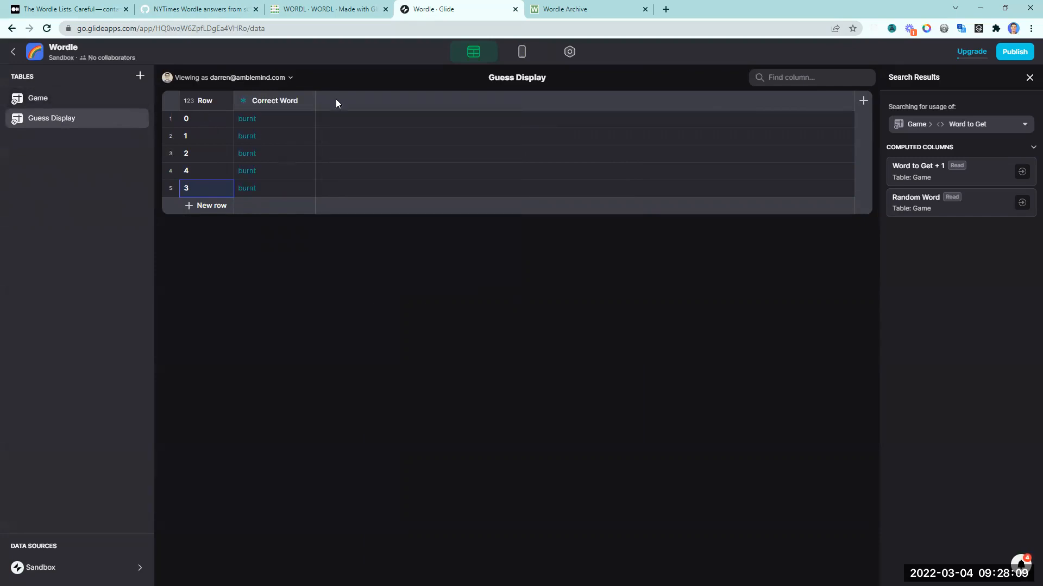
Step: Insert a Split Text column named "Correct Word list" after Correct Word in Guess Display, splitting the correct word into its letters
click(41, 99)
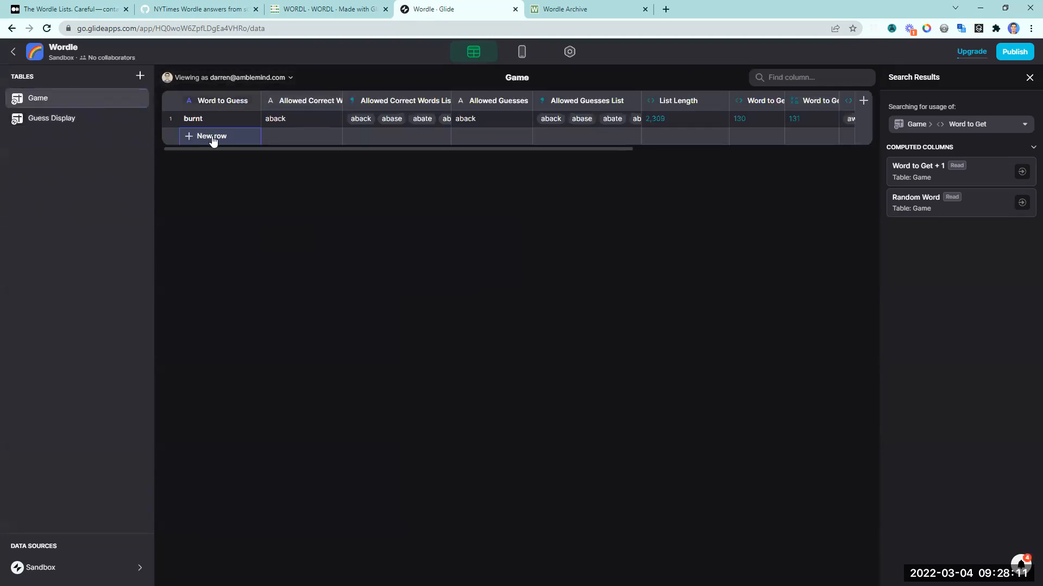
click(63, 118)
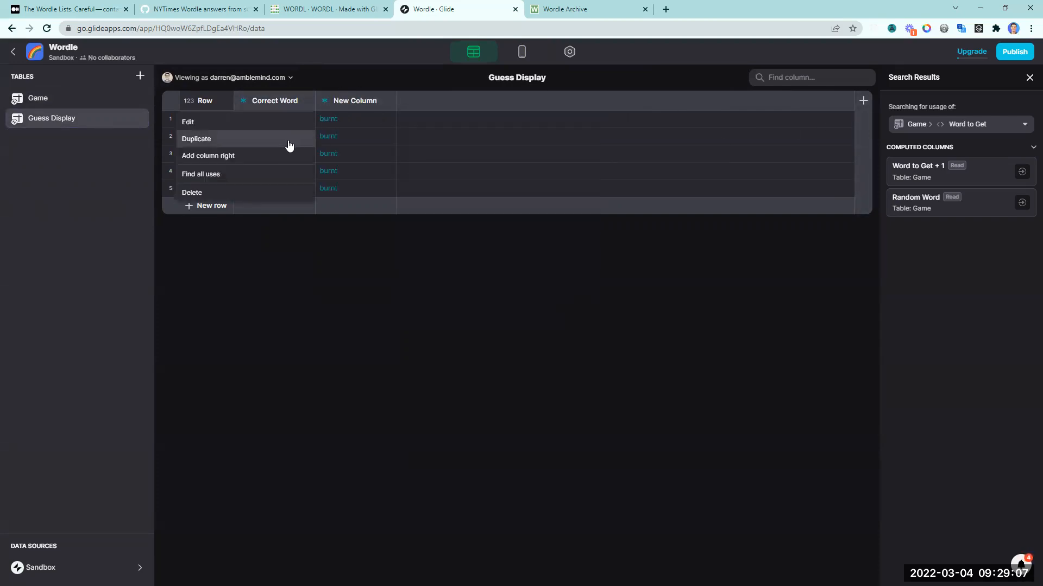
click(251, 155)
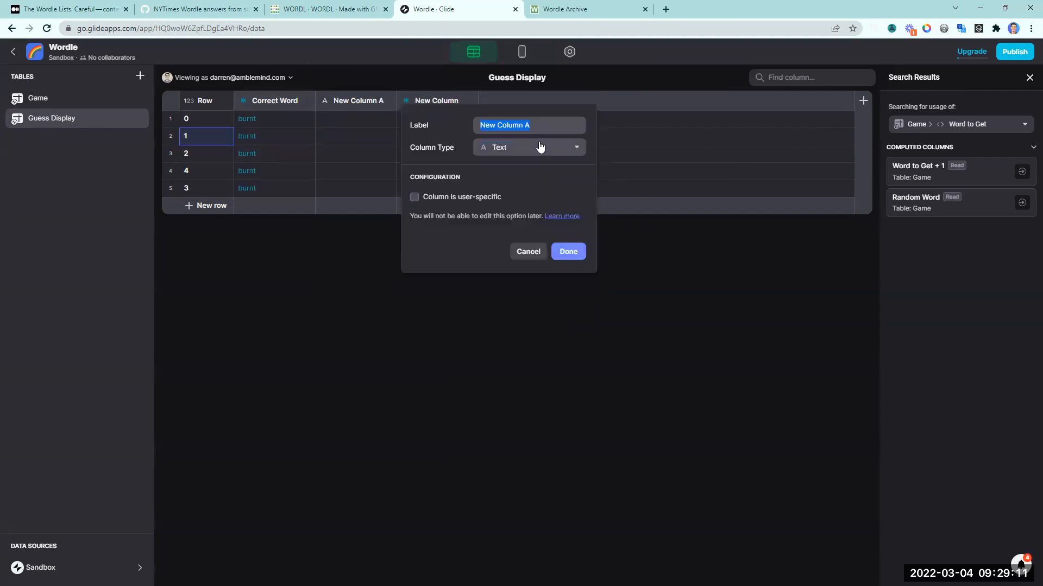
text(Correct Worl)
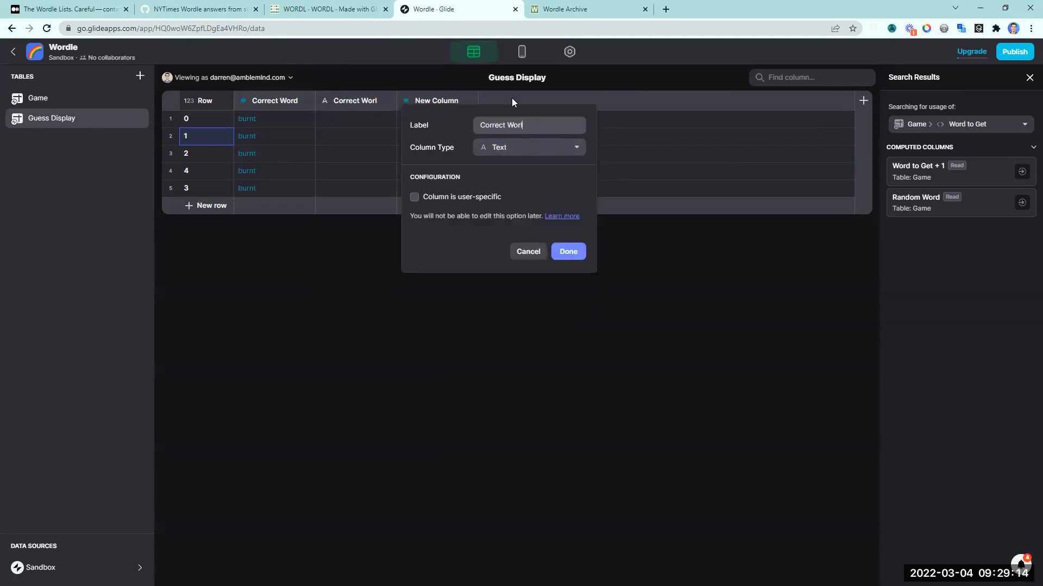
key(BackSpace)
text(d list)
click(530, 147)
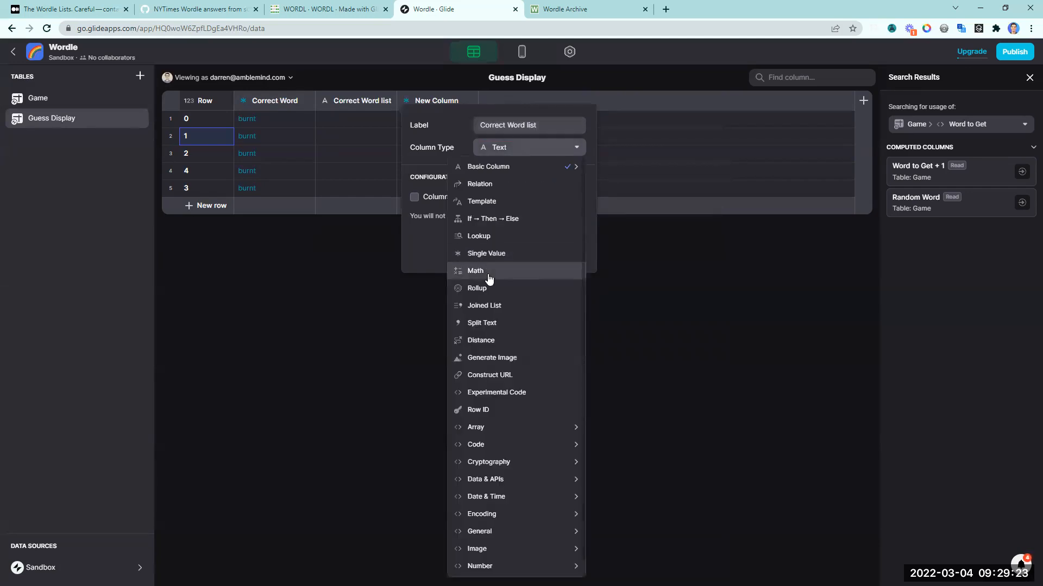
click(485, 322)
click(513, 230)
Step: Set the Single Value column New Column to read from Correct Word list and rename it "Correct Word Letters"
click(463, 101)
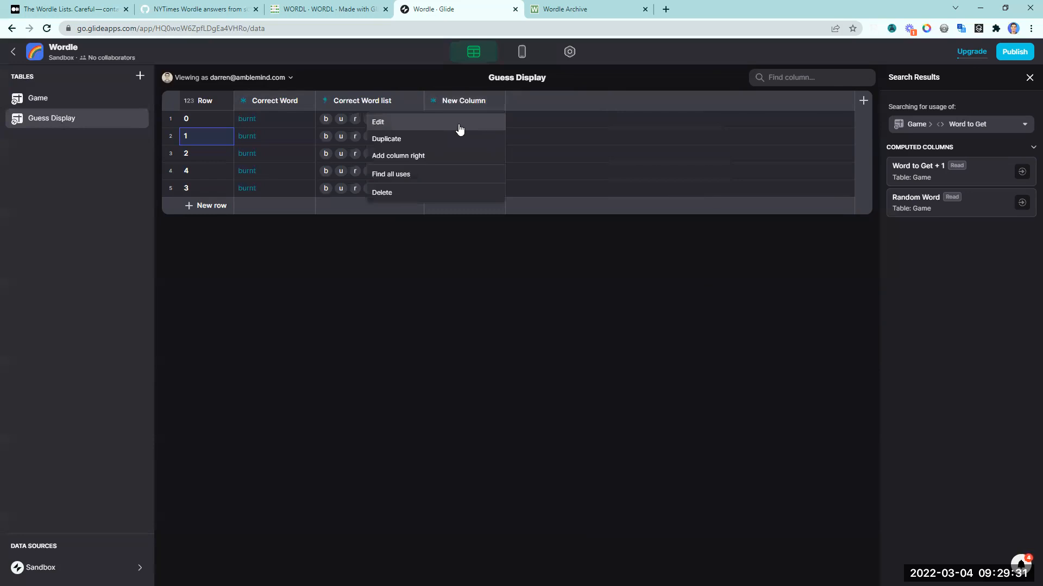
click(459, 129)
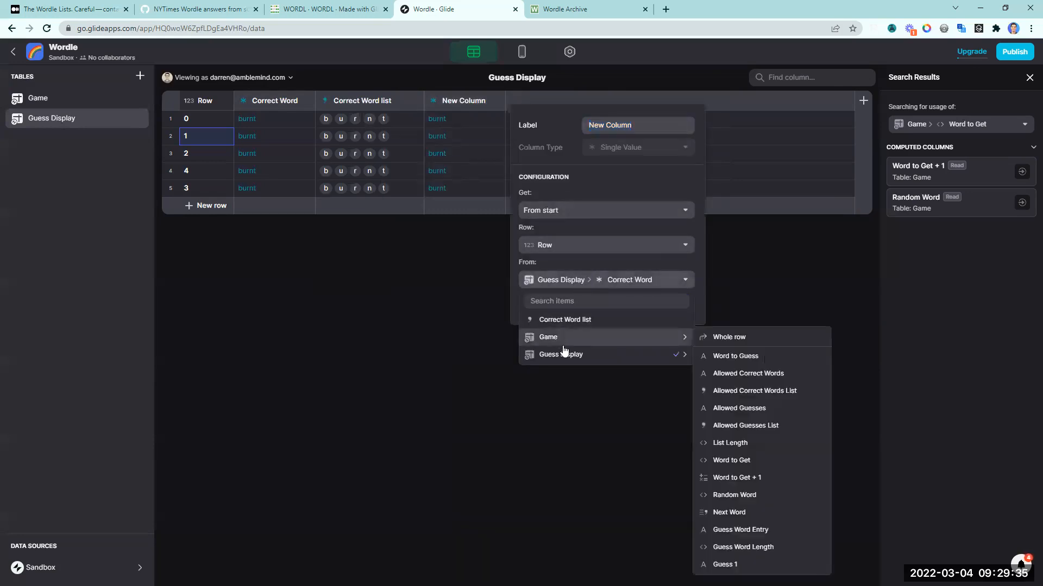
click(585, 320)
click(646, 130)
key(BackSpace)
text(Correct Word Letter)
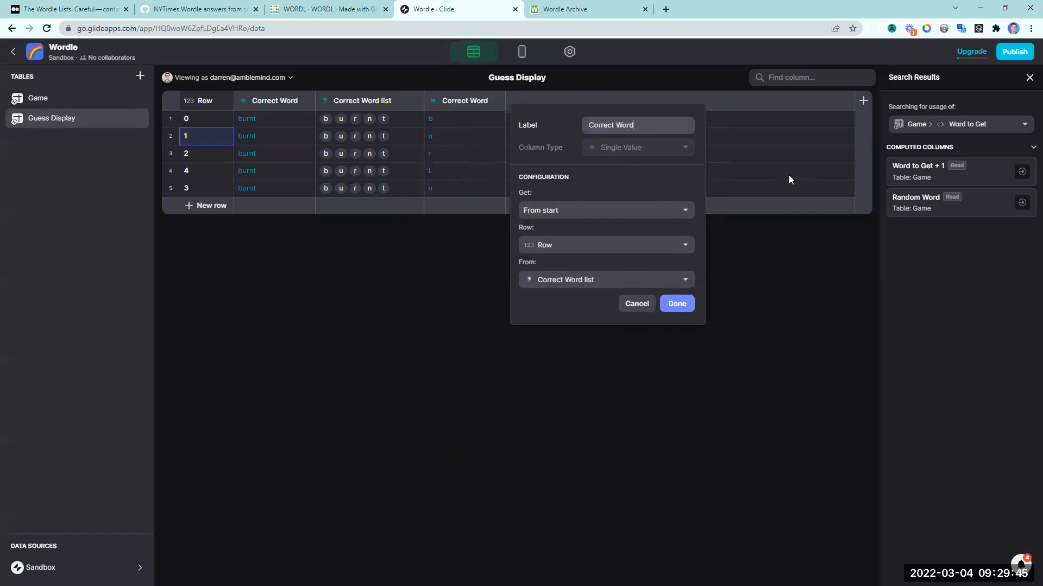
key(Return)
Step: Correct the order of the Row values by setting the fourth row to 3 and the fifth row to 4
double_click(201, 174)
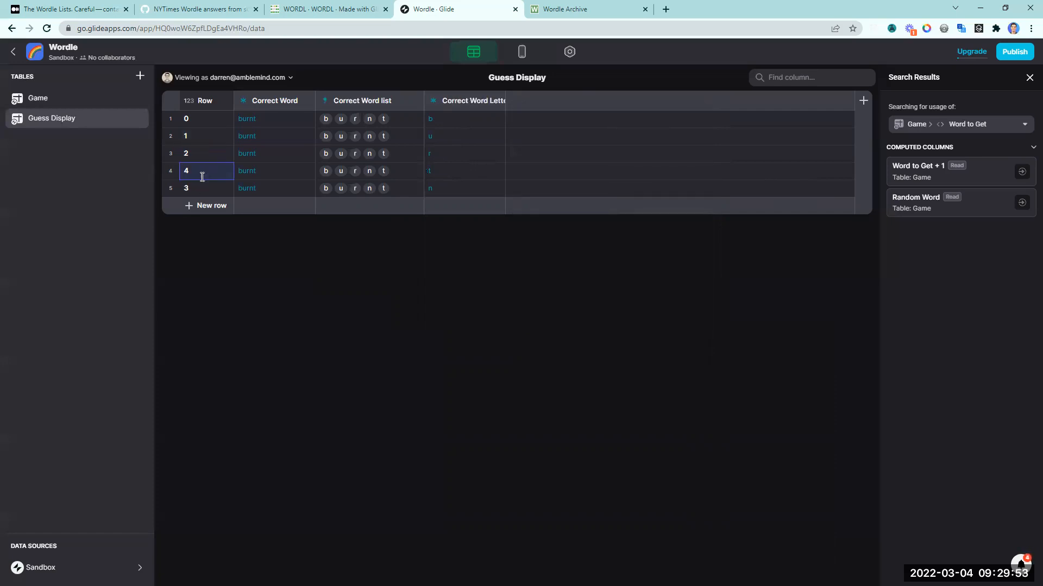
text(3)
double_click(202, 189)
text(4)
key(Return)
Step: Narrow the Correct Word list column and widen the Correct Word Letters column to fit its header
drag(424, 100, 406, 98)
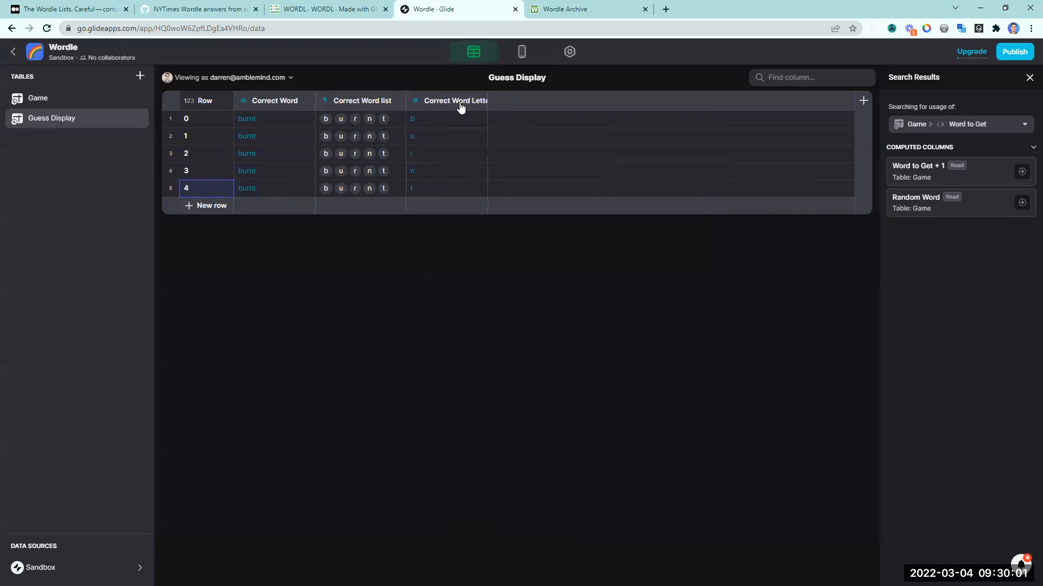
click(490, 106)
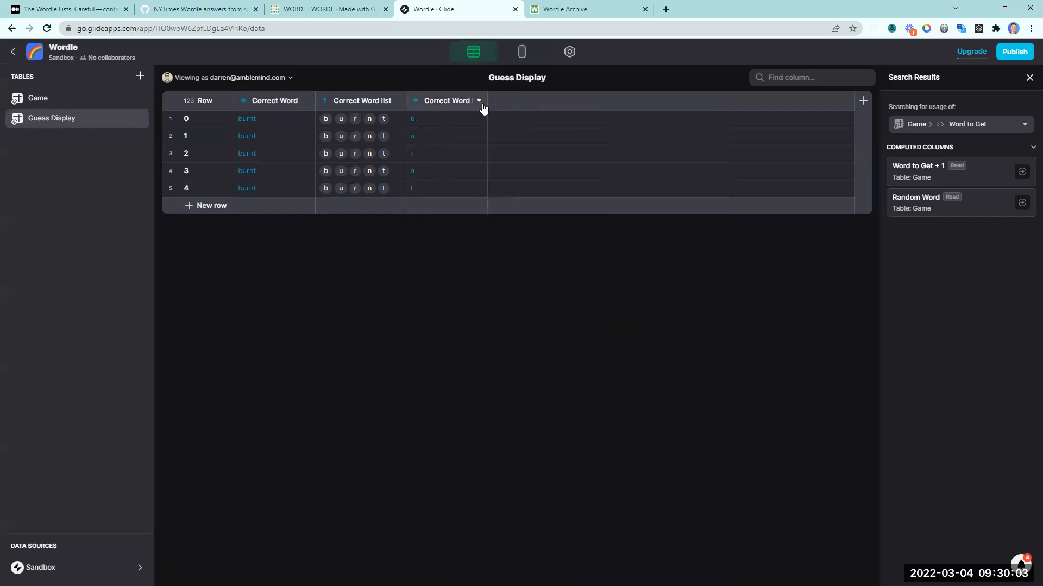
drag(489, 100, 511, 105)
Step: Group the three correct-word columns by renaming them "Correct Word /", "Correct Word / List" and "Correct Word / Letters"
click(308, 103)
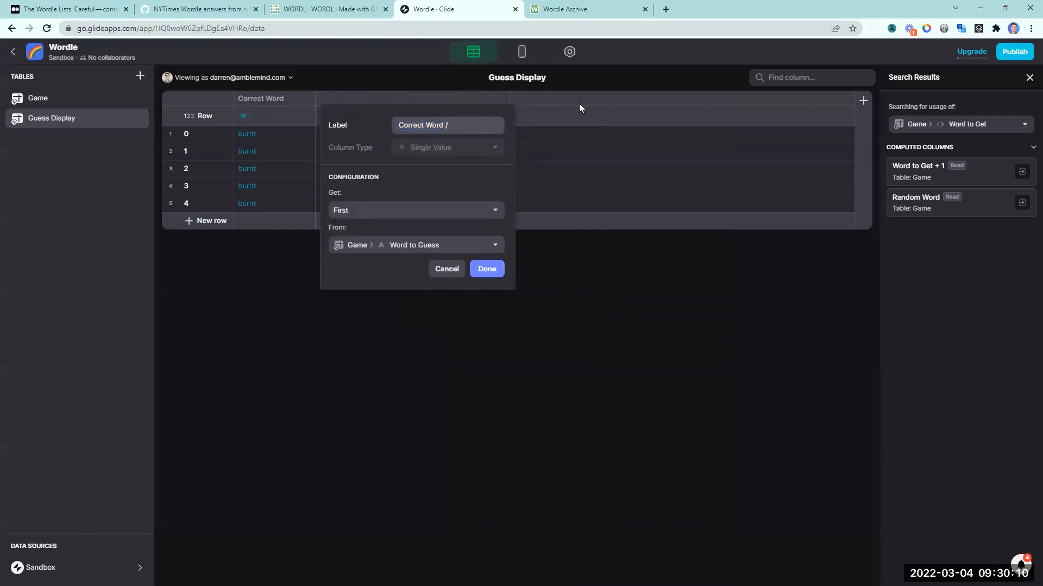
click(487, 269)
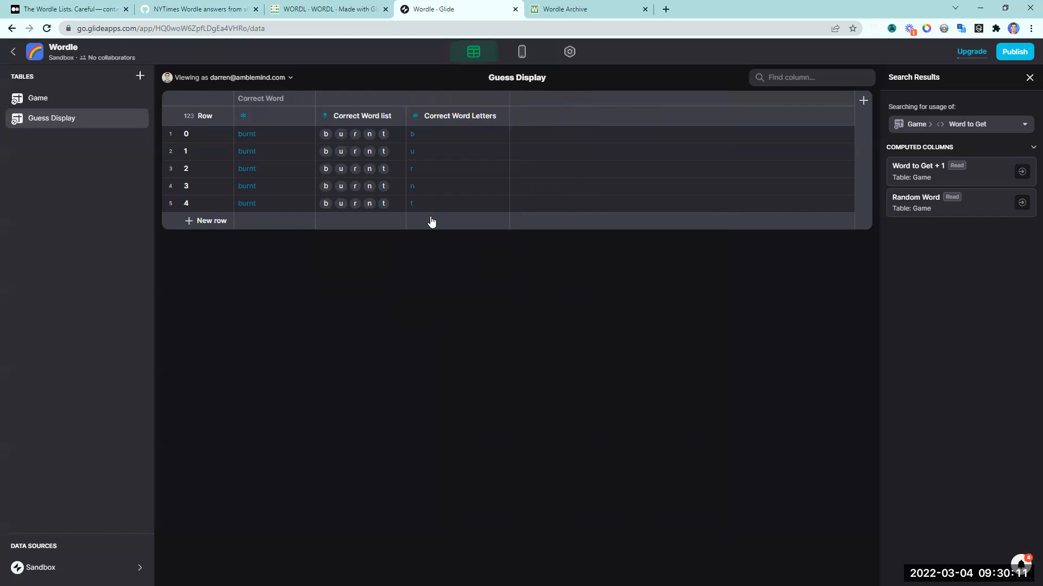
click(397, 115)
click(372, 144)
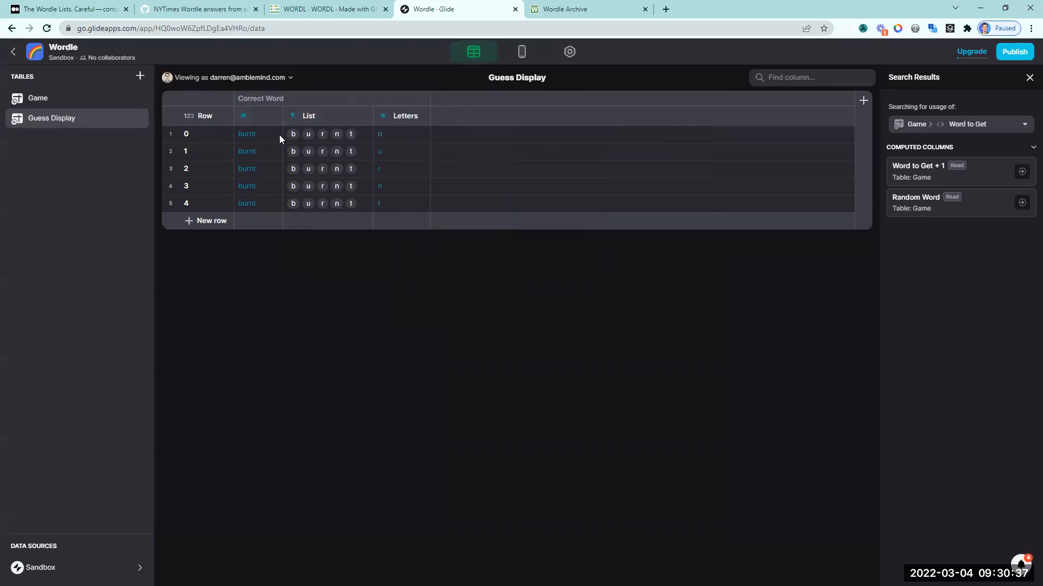
Step: Duplicate the Correct Word single value column, set its source to Guess 1 in the Game table and label it "Guess 1 /"
click(272, 116)
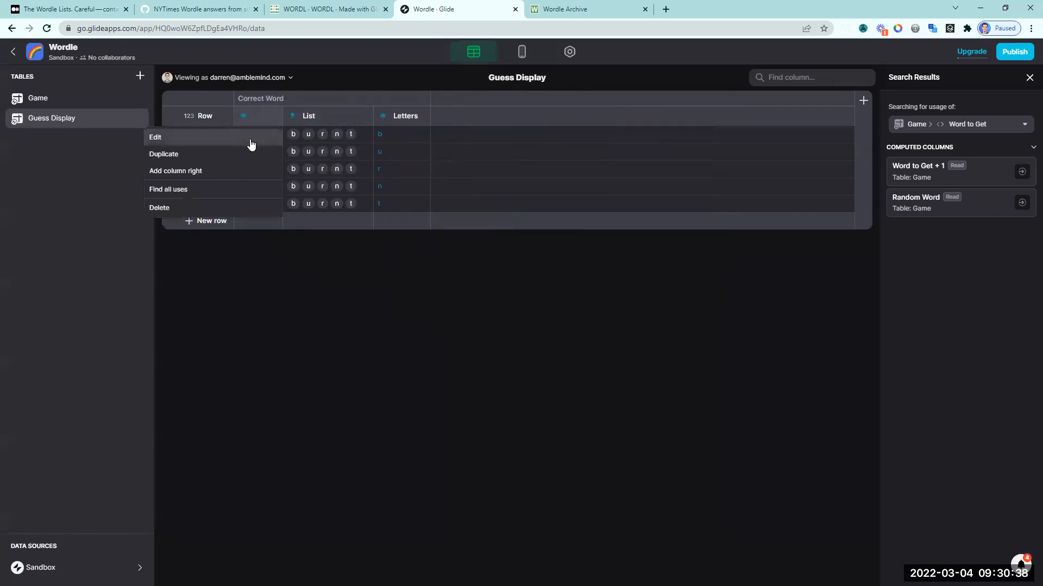
click(239, 153)
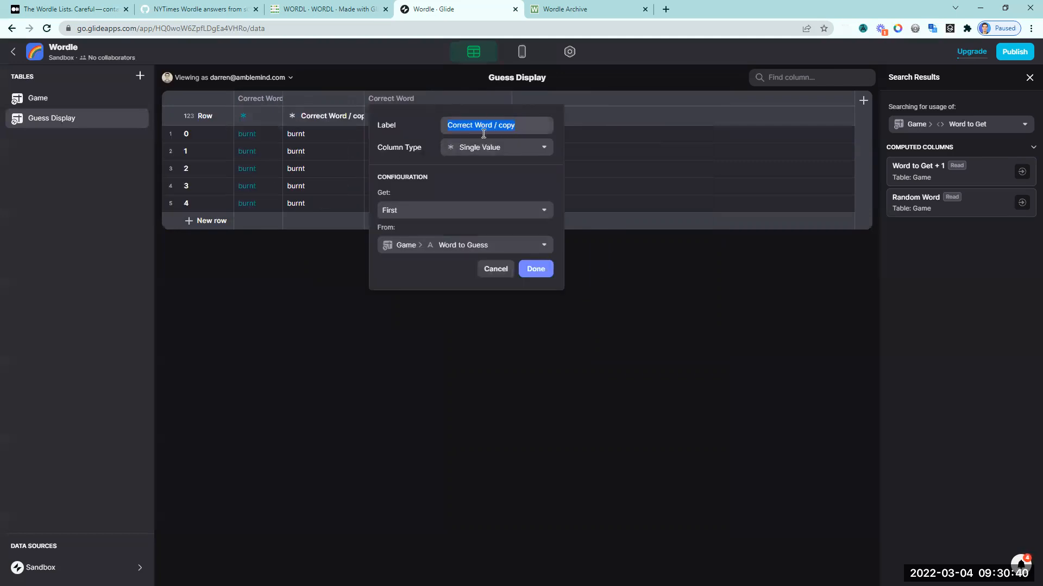
click(457, 247)
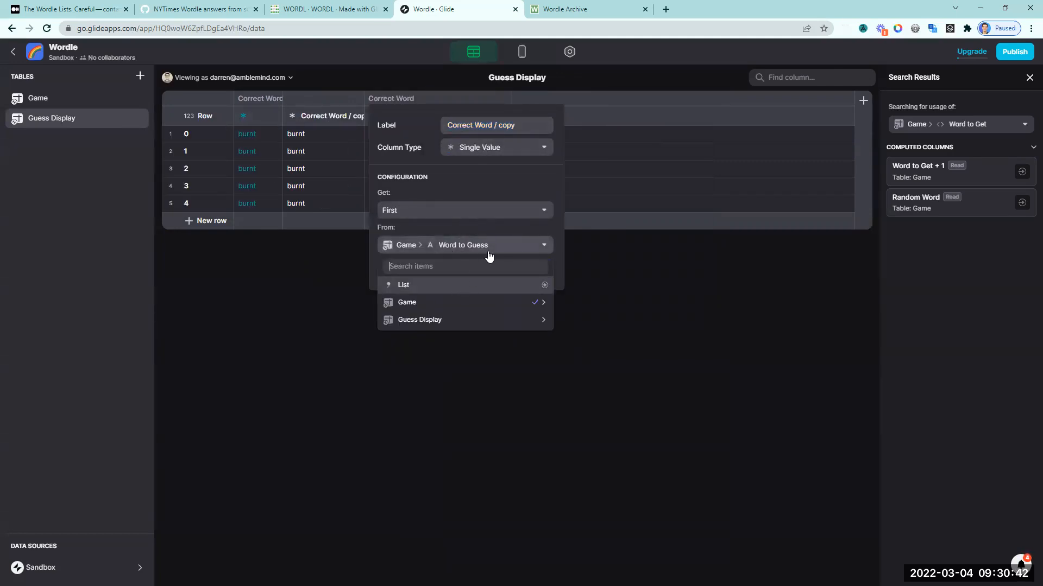
click(480, 301)
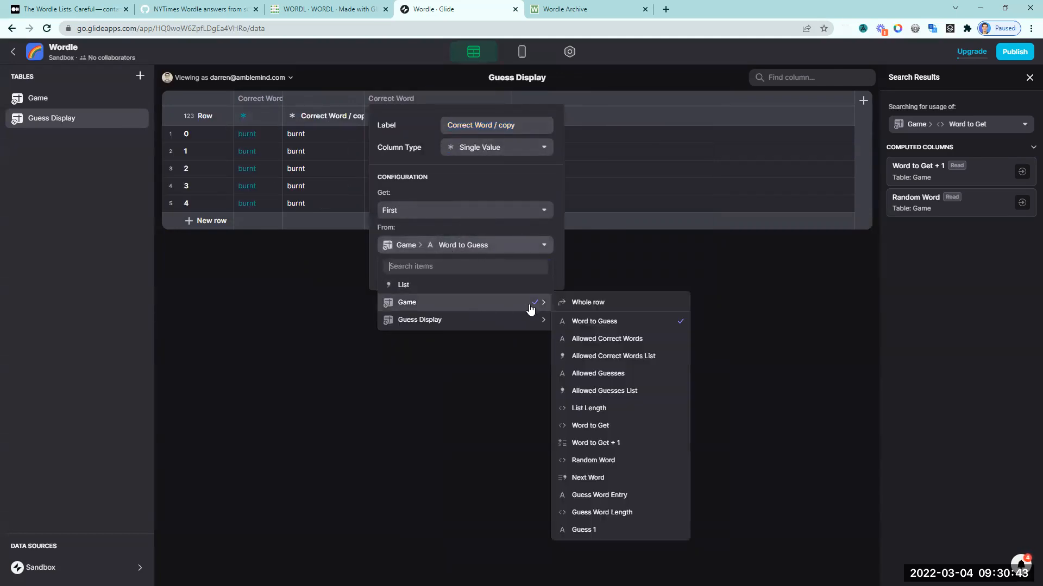
click(586, 530)
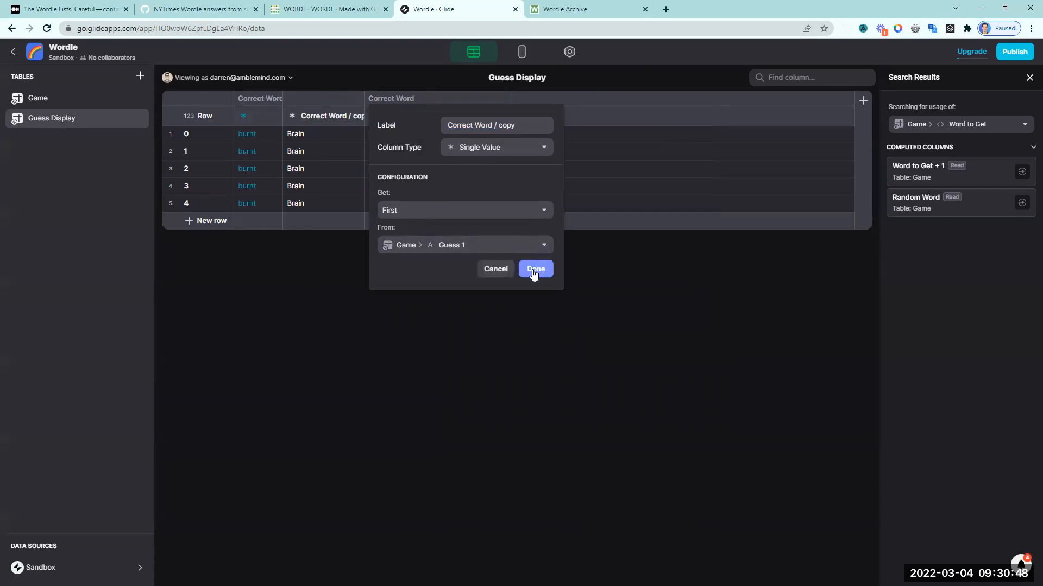
click(454, 126)
click(491, 127)
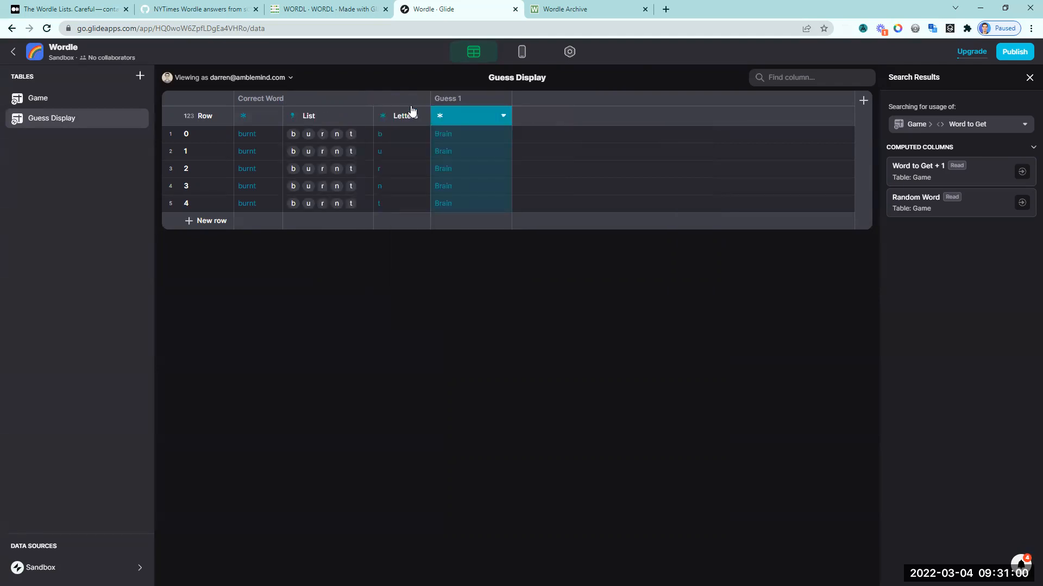
Step: Duplicate the Correct Word List column as "Guess 1 / List" and make it split the Guess 1 word
click(364, 115)
click(291, 156)
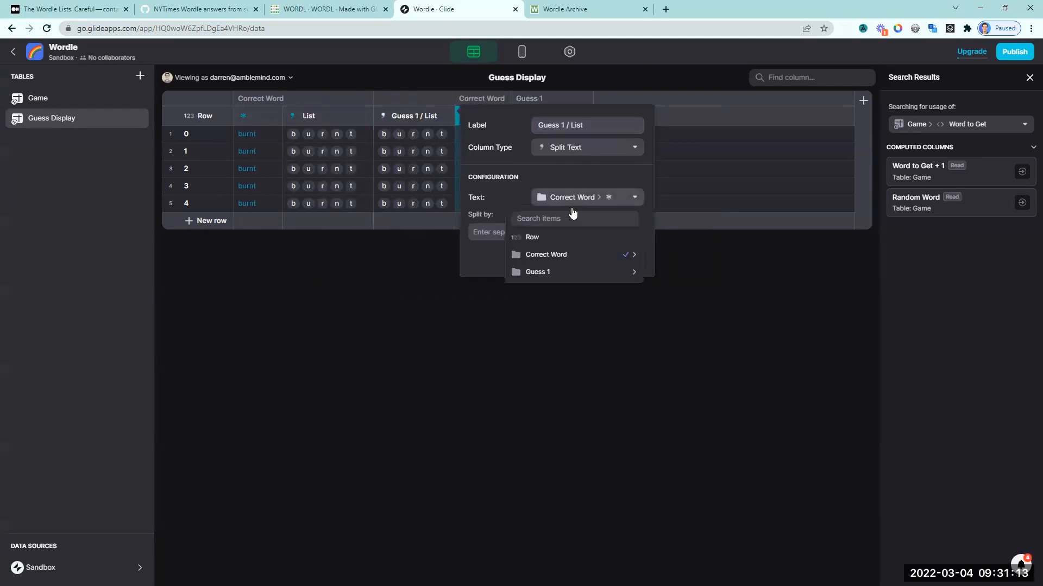
mouse_move(553, 260)
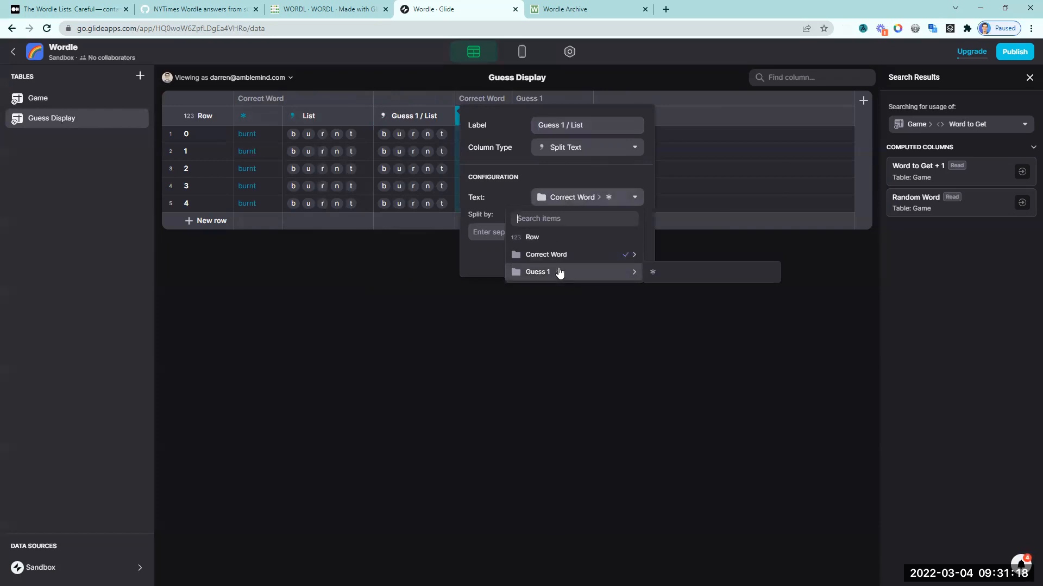
click(657, 271)
click(624, 253)
Step: Duplicate the Correct Word Letters column as "Guess 1 / Letters" and make it pull its values from the Guess 1 List column
click(423, 116)
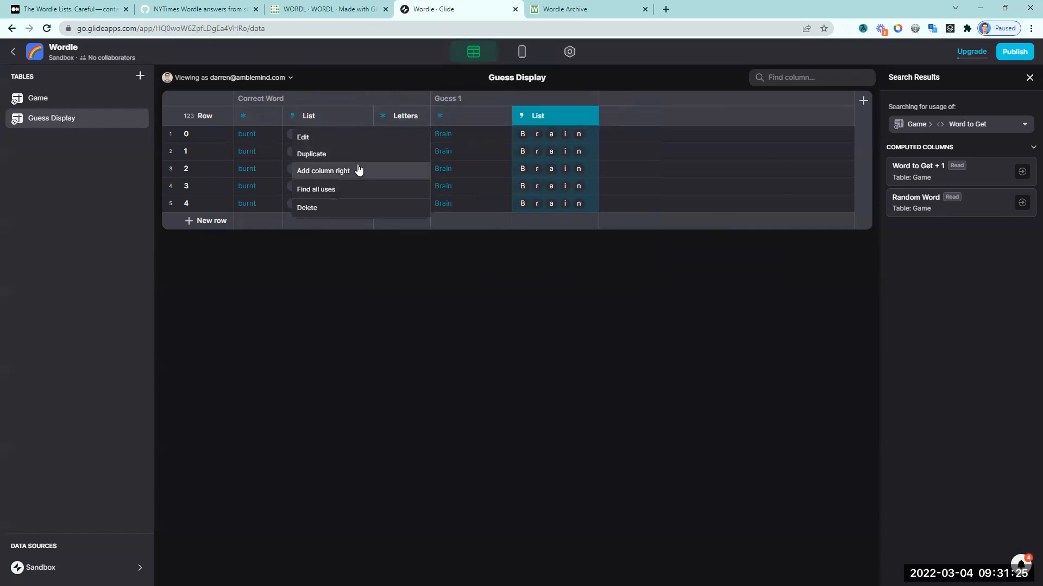
click(363, 153)
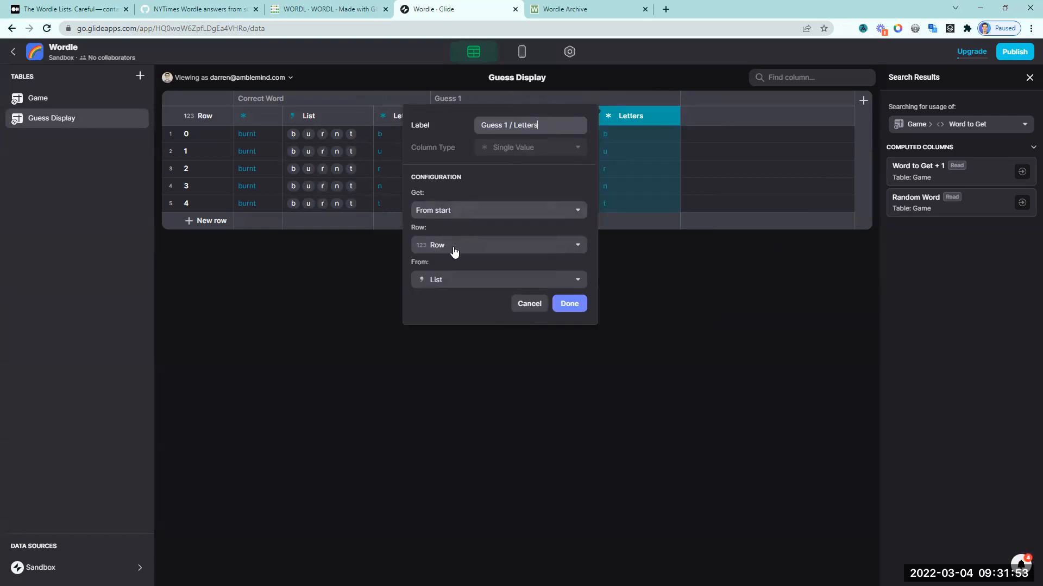
click(451, 282)
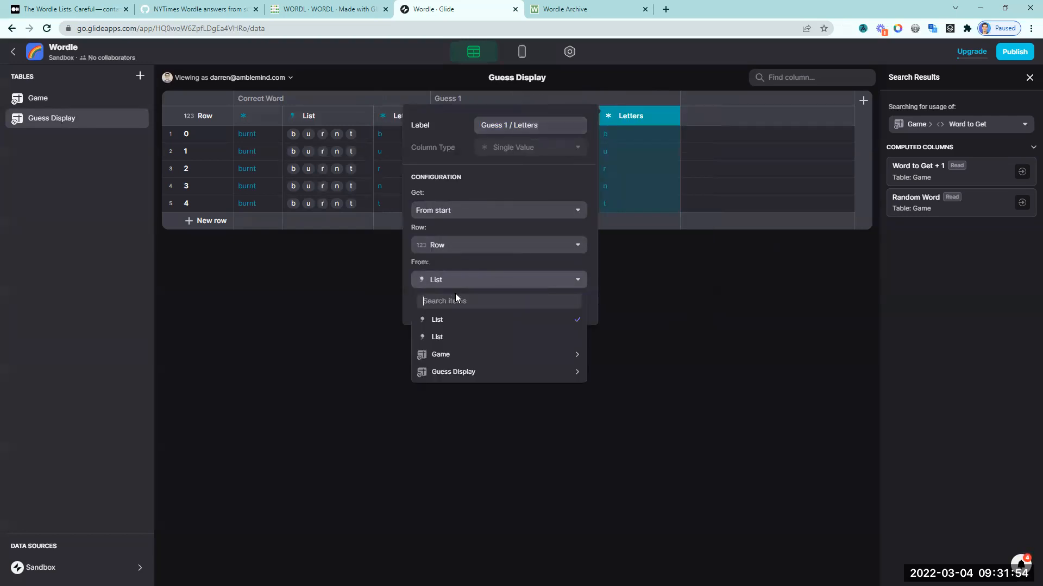
click(457, 337)
click(663, 134)
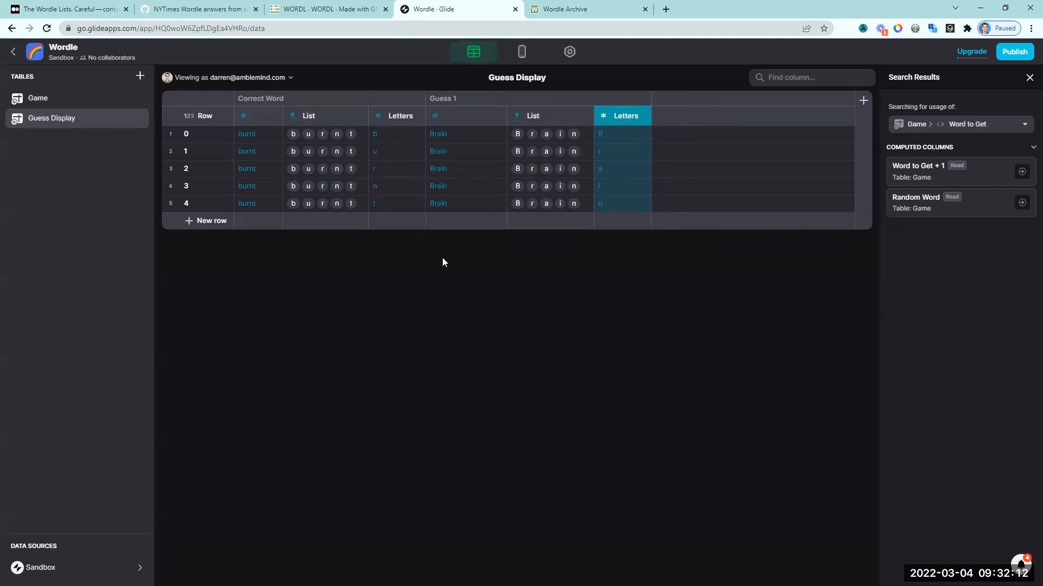
Step: Add a column after Guess Word Length in the Game table with the type Uppercase Text
click(521, 51)
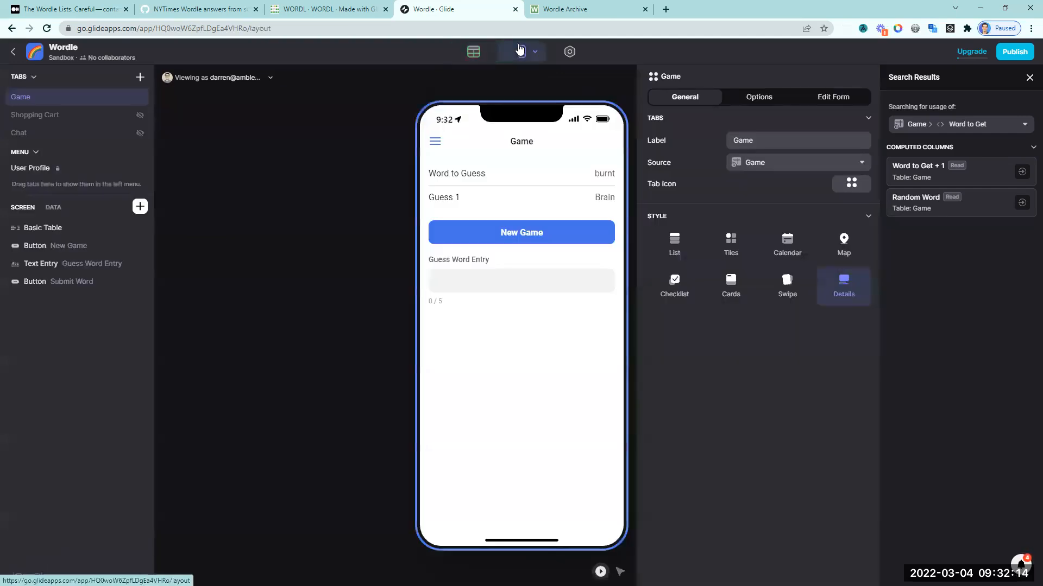
click(473, 51)
drag(440, 148, 767, 109)
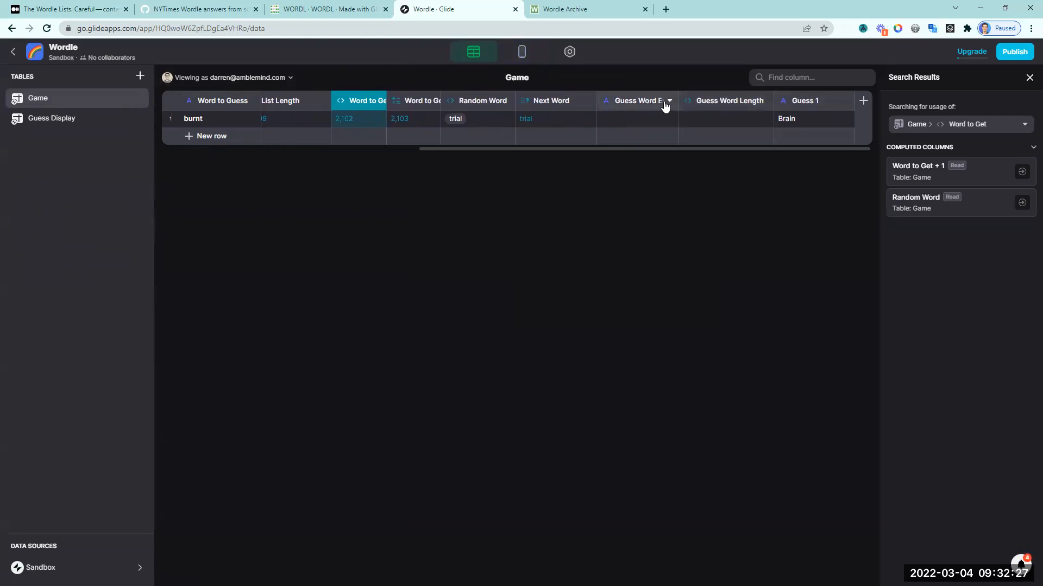
click(763, 101)
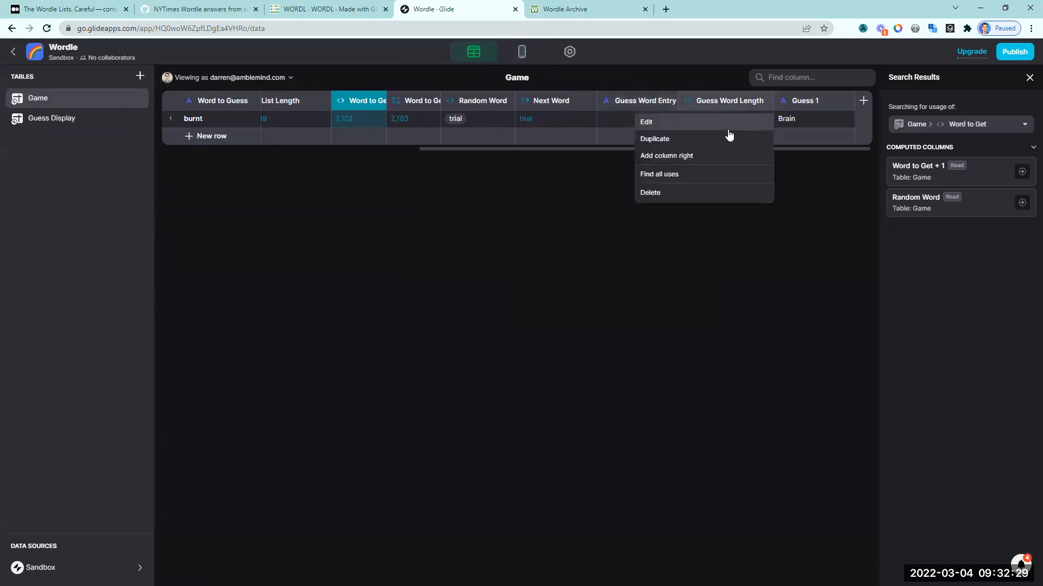
click(715, 153)
click(689, 149)
mouse_move(651, 566)
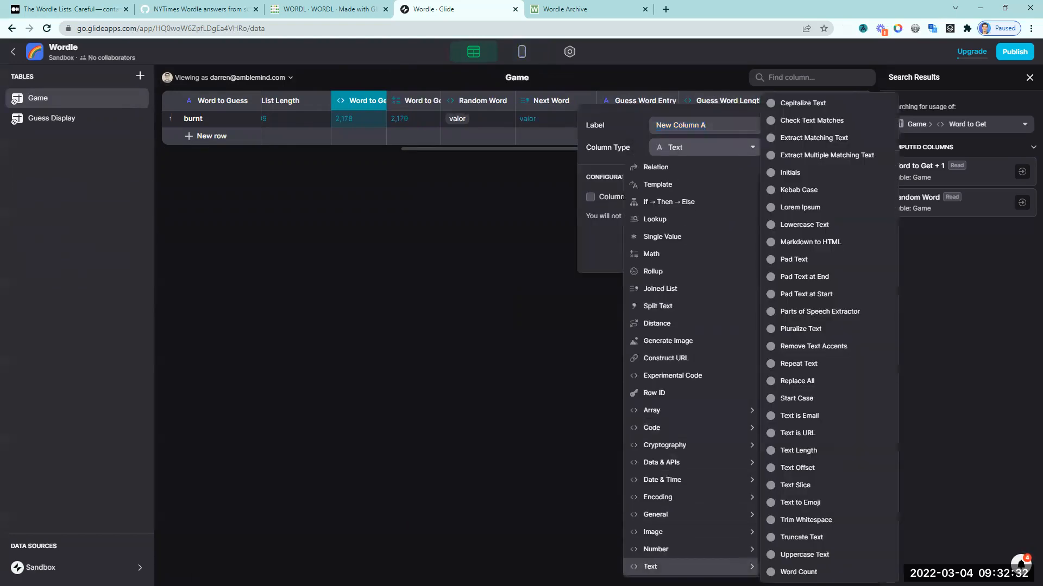
click(804, 555)
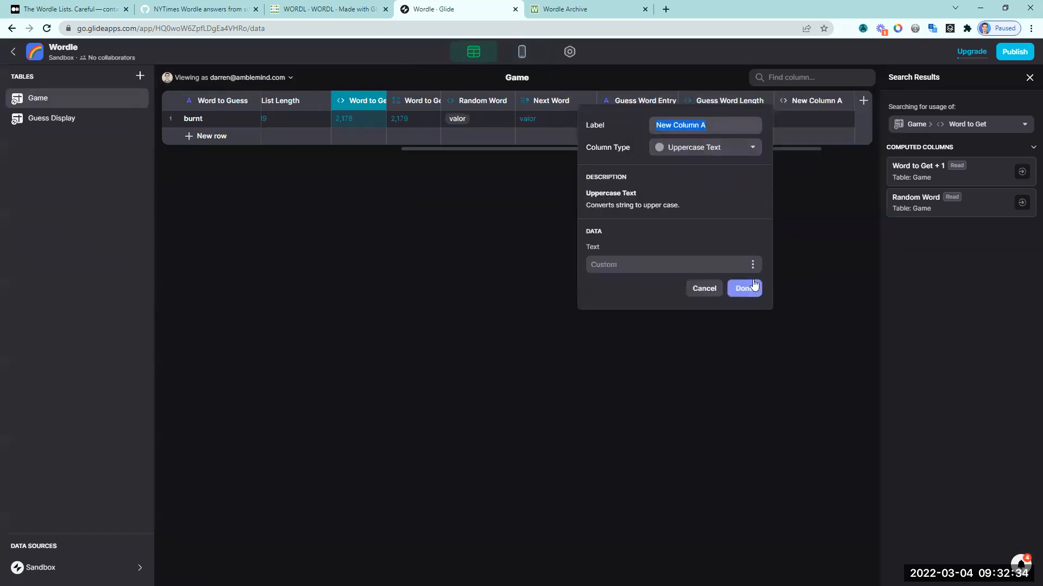
Step: Label the uppercase column "Guess Word Uppercase" with Guess Word Entry as its text, and test it by entering "sdasdf" as the guess
text(Guess Word Uppercase)
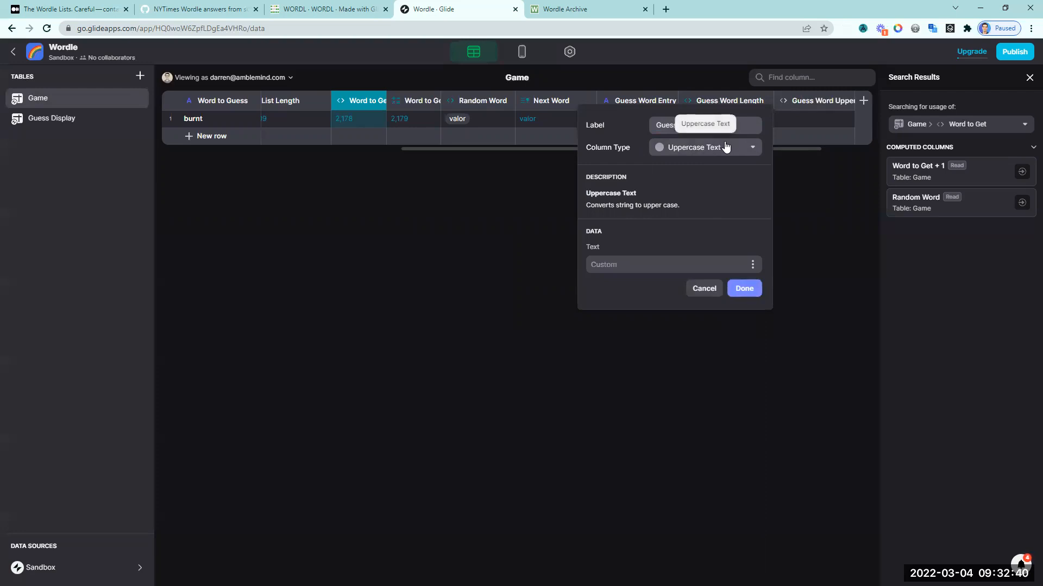
click(674, 265)
click(645, 497)
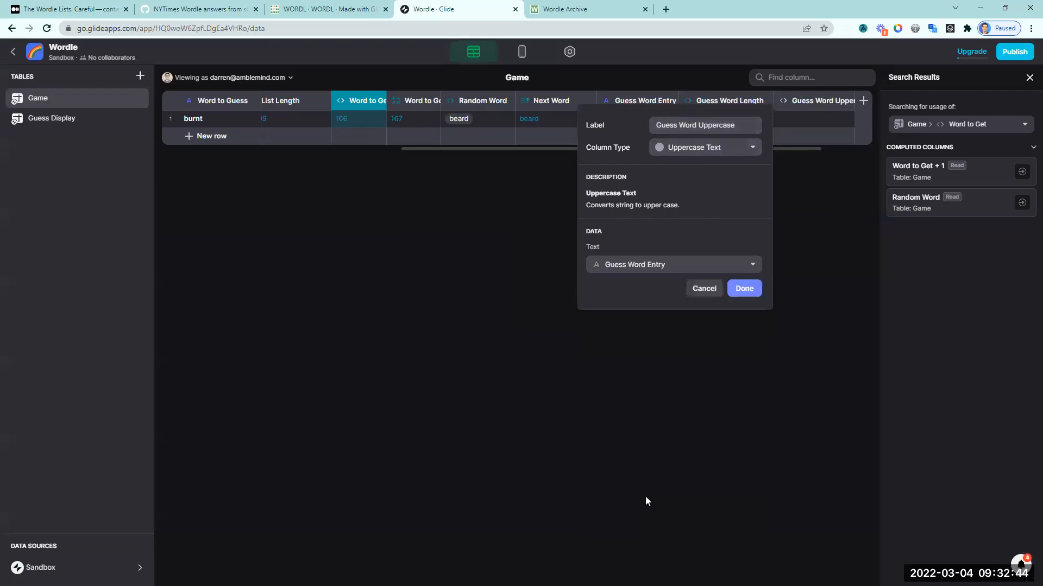
click(743, 289)
click(643, 119)
text(sdasdf)
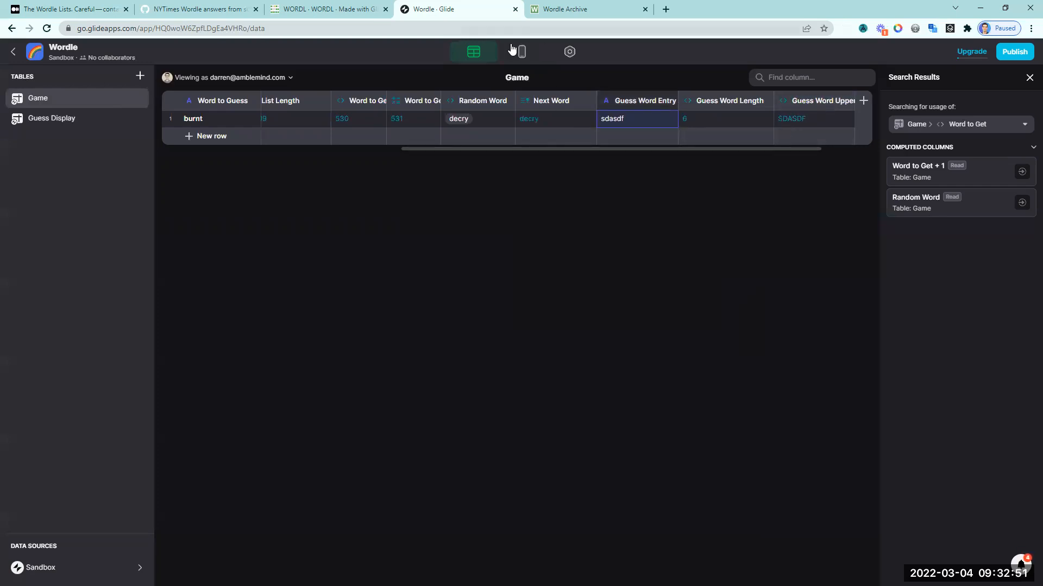
Step: Edit the Submit Word button's action so that Guess 1 is set to Guess Word Uppercase, and save it
click(521, 52)
click(24, 283)
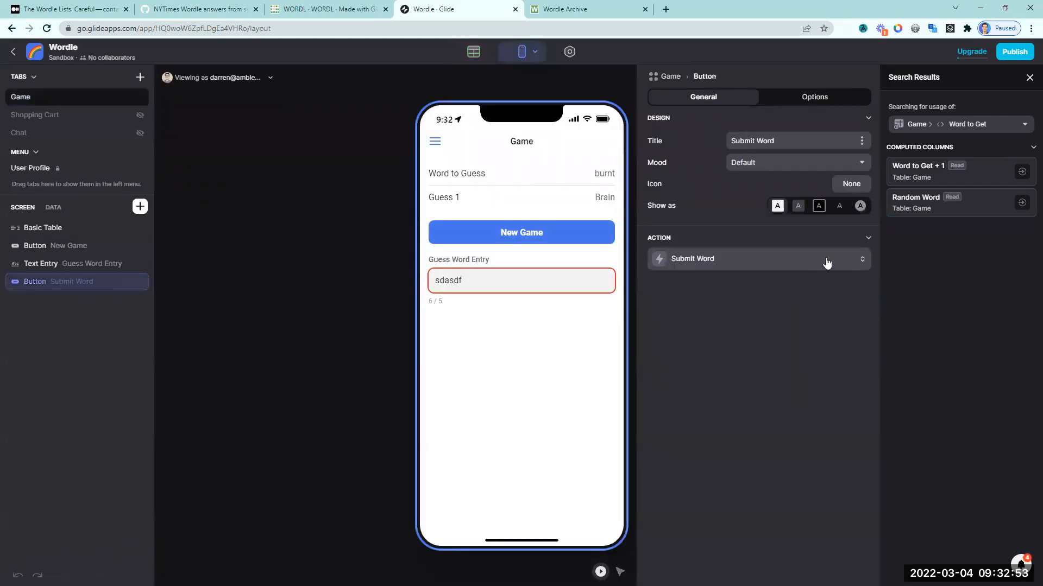
click(818, 261)
click(714, 328)
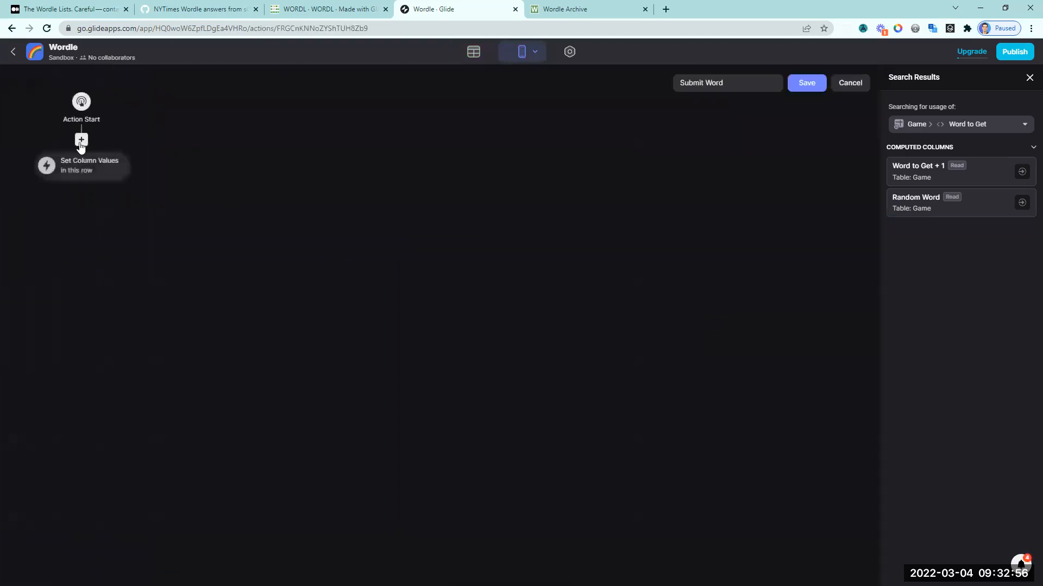
click(98, 166)
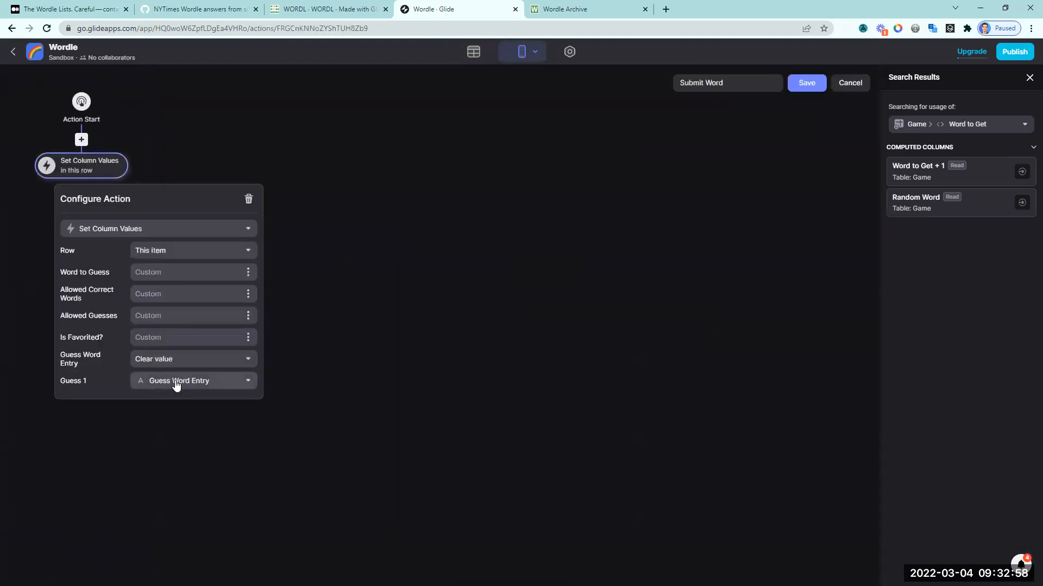
click(212, 389)
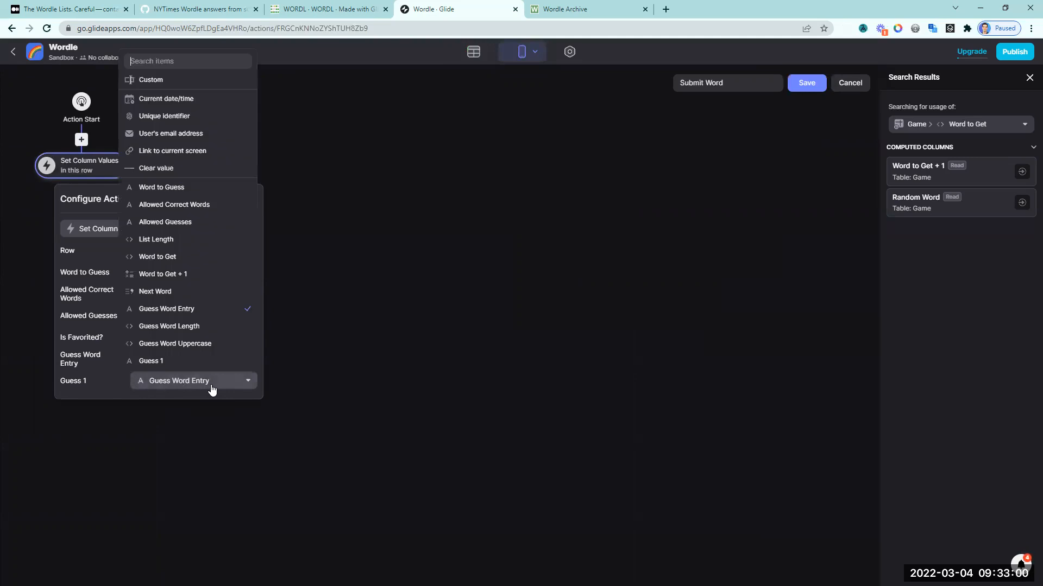
click(203, 343)
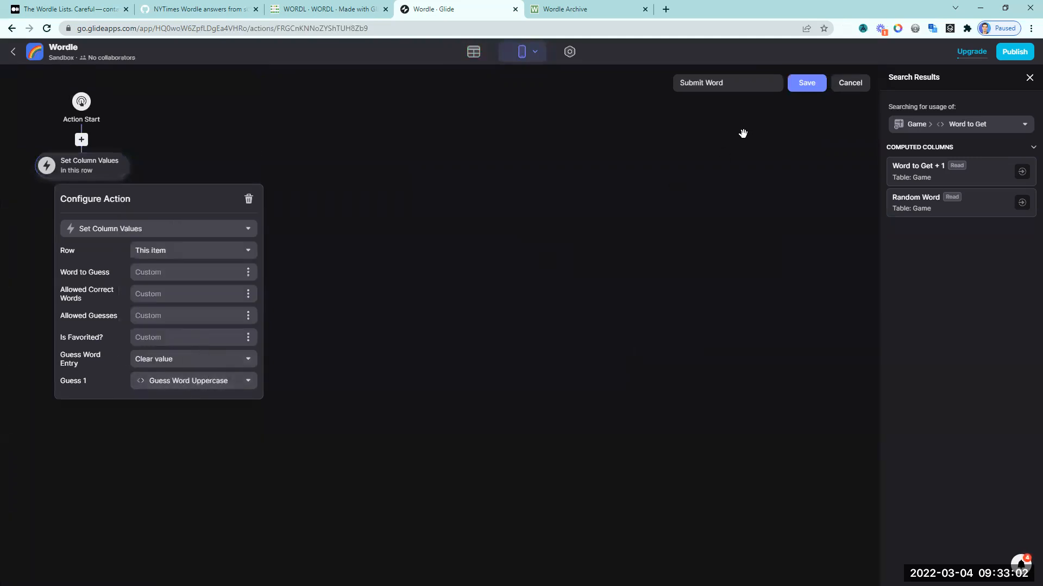
click(804, 89)
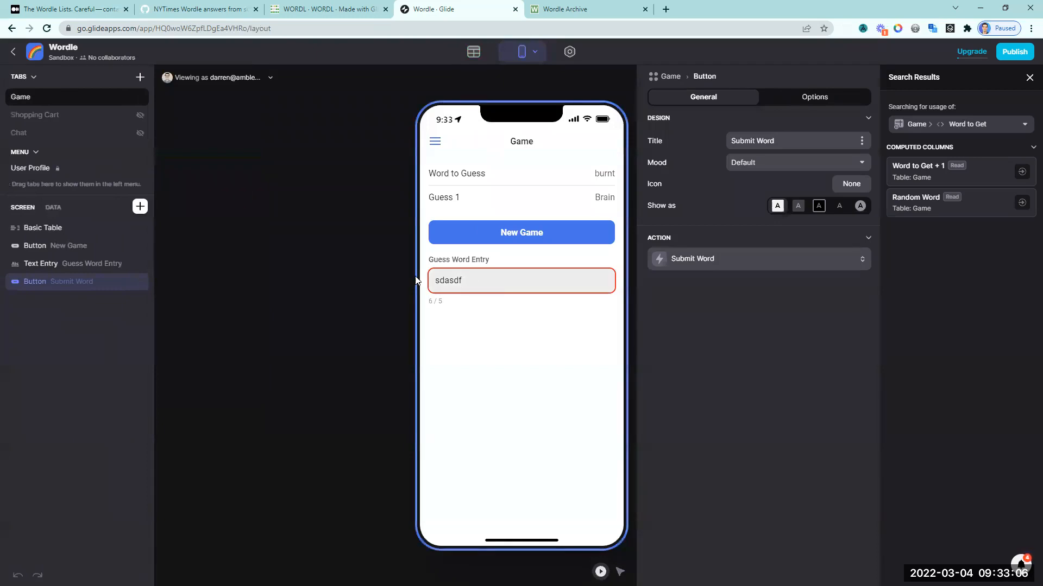
Step: Replace the test text in the app preview's Guess Word Entry with "Brain" and submit the word
click(478, 281)
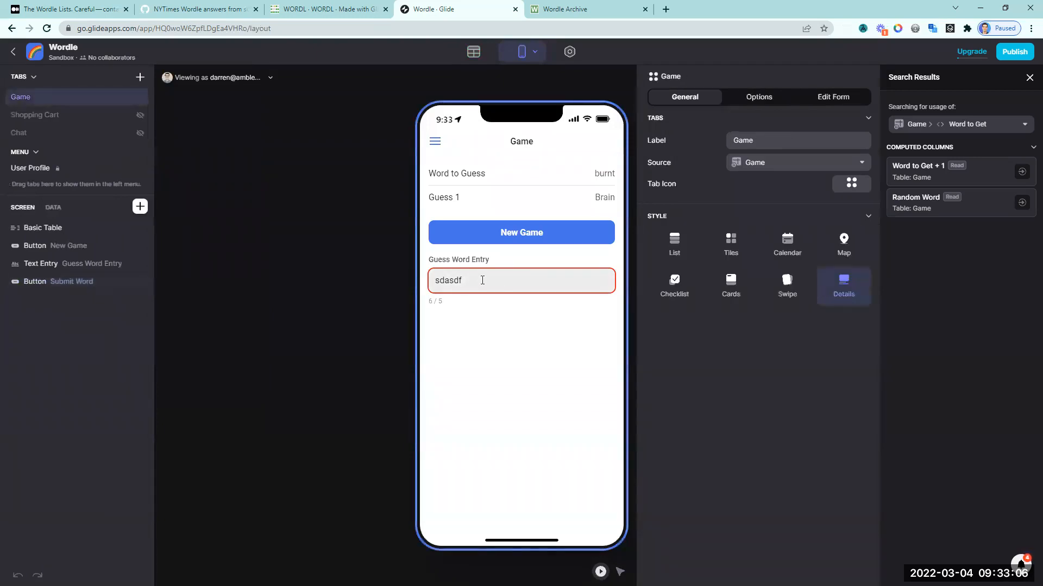
key(BackSpace)
key(BackSpace)
key(BackSpace)
key(BackSpace)
key(BackSpace)
key(BackSpace)
text(brain)
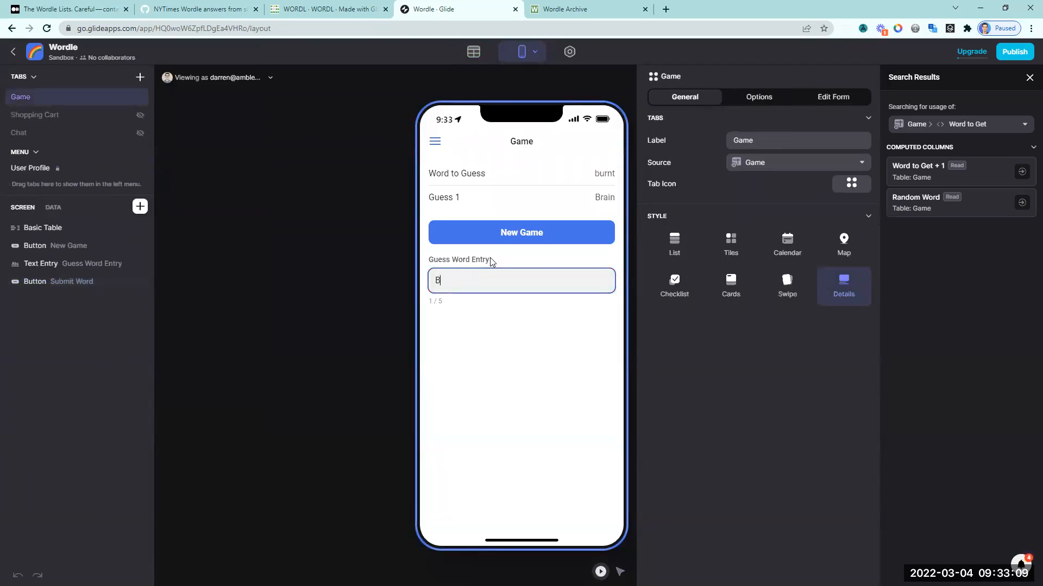
click(551, 336)
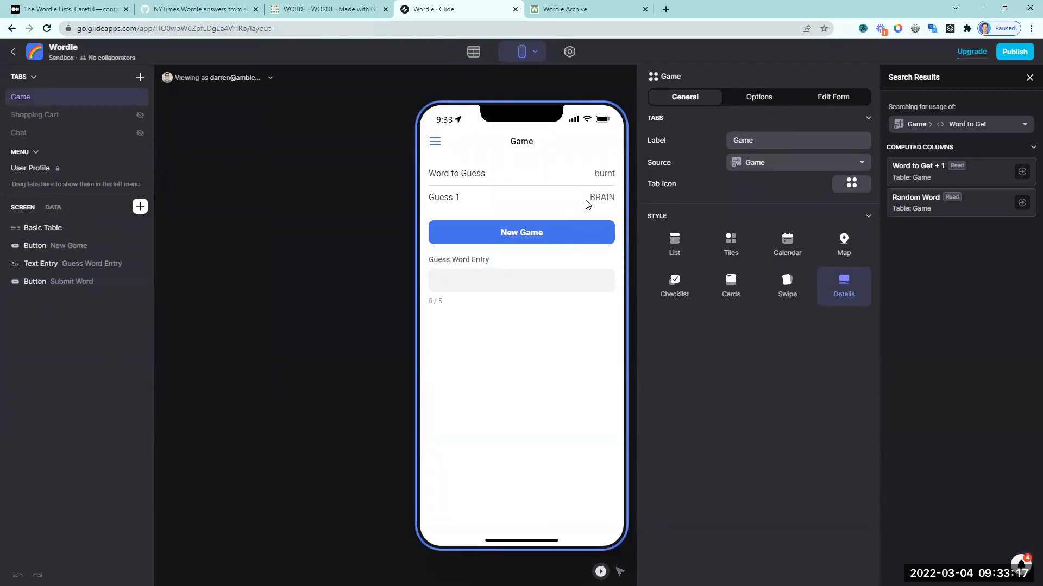
Step: Add an Uppercase Text column labelled "Word to Guess Uppercase" after Word to Guess in the Game table, using Word to Guess as its text
click(474, 51)
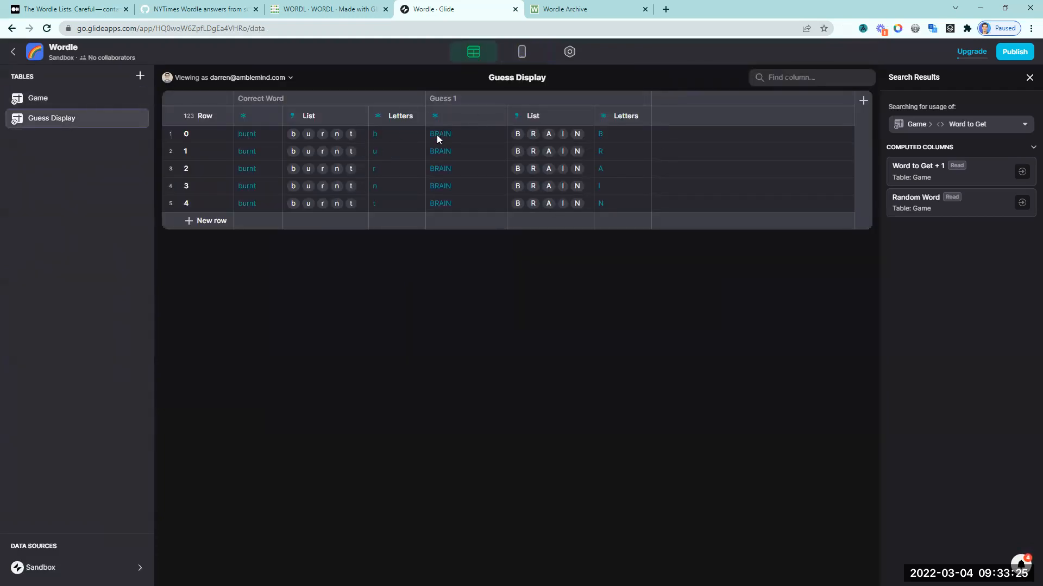
click(53, 99)
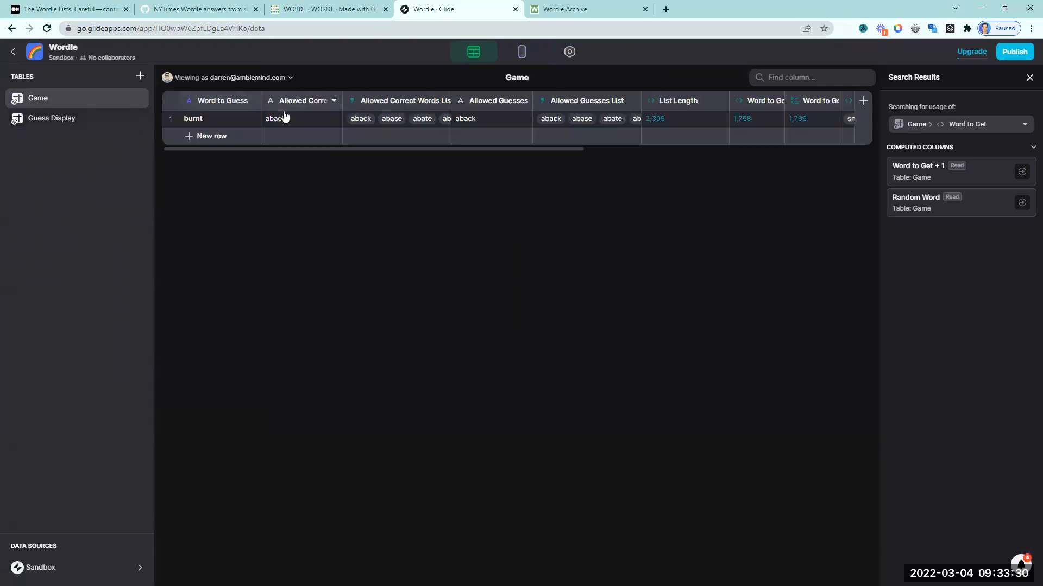
click(253, 104)
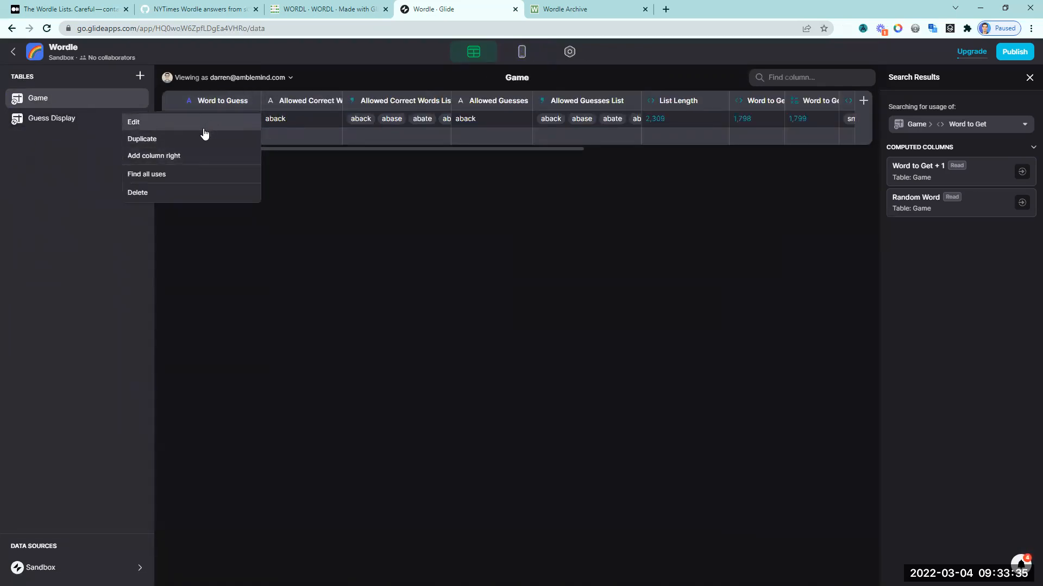
click(205, 130)
text(to Guess Uppercase)
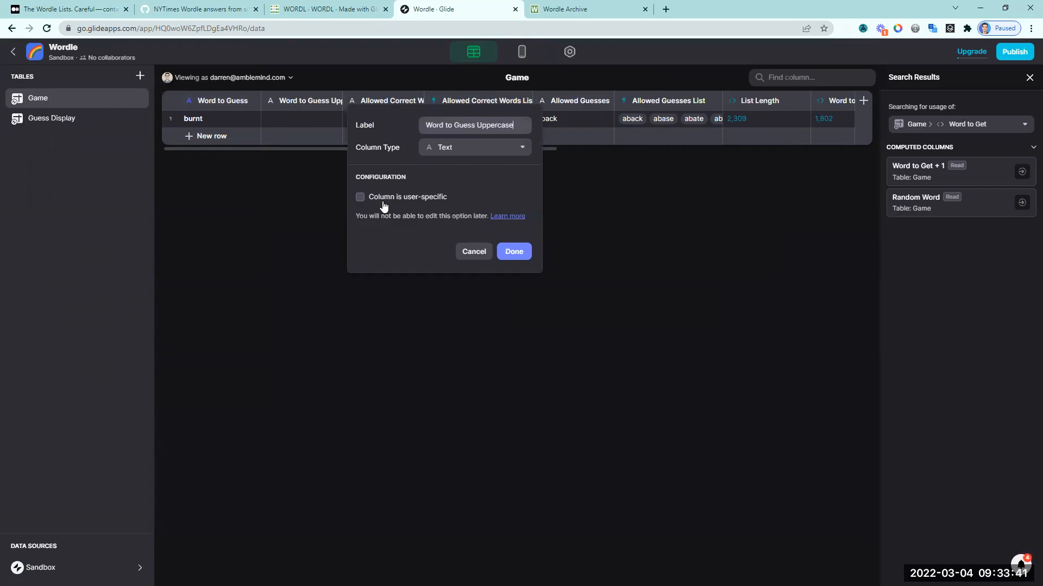
click(476, 147)
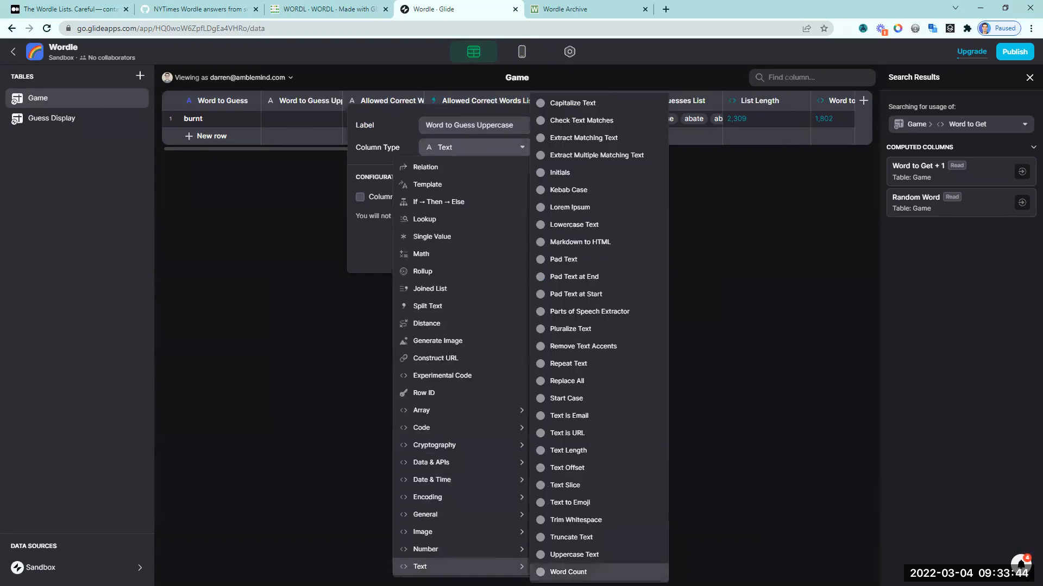
click(570, 552)
click(434, 264)
click(514, 288)
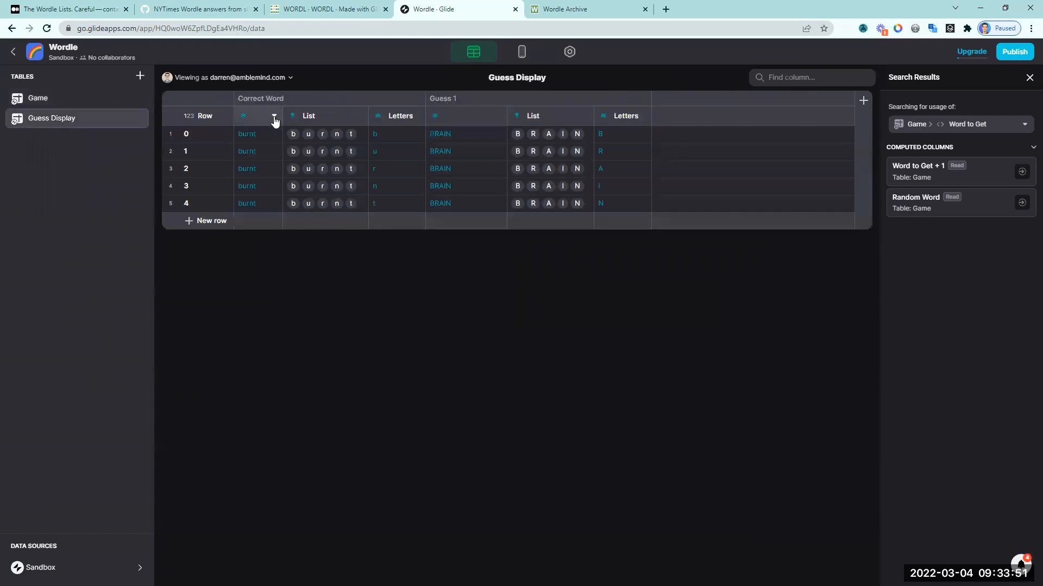
Step: Set the source of the Correct Word single value column in Guess Display to Word to Guess Uppercase from the Game table
click(275, 117)
click(257, 139)
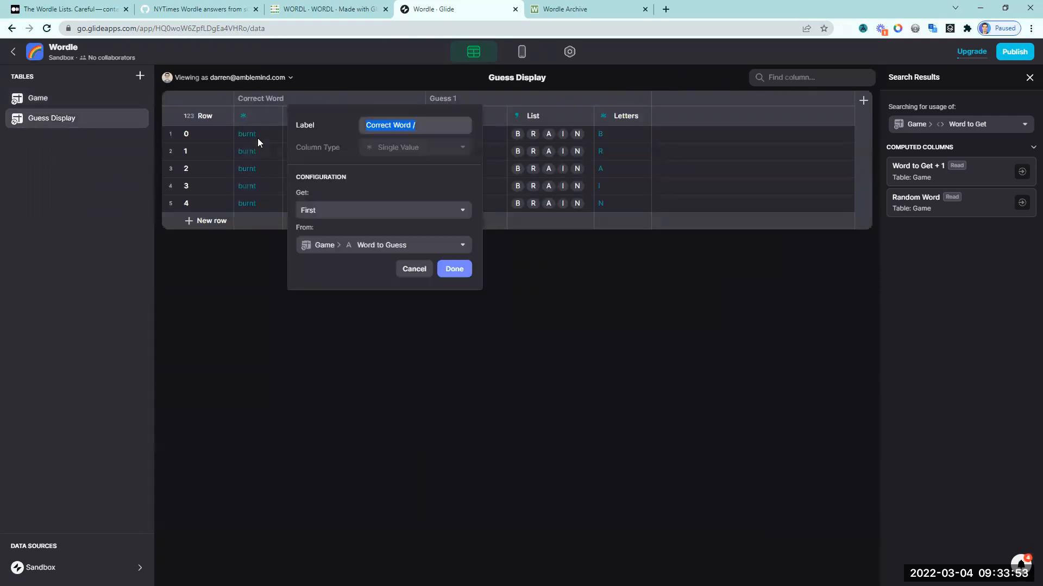
click(354, 245)
mouse_move(361, 319)
click(489, 346)
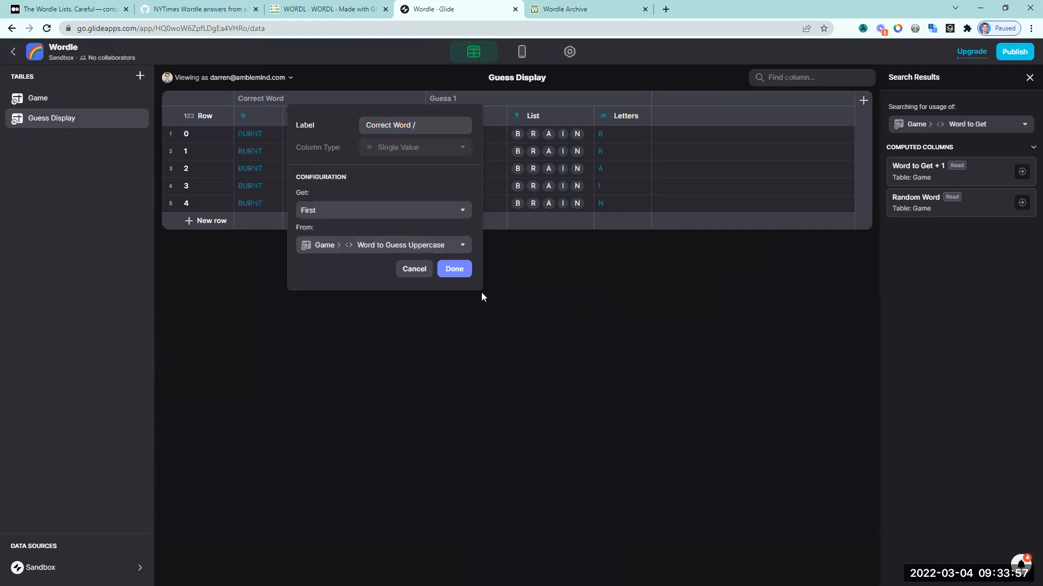
click(455, 270)
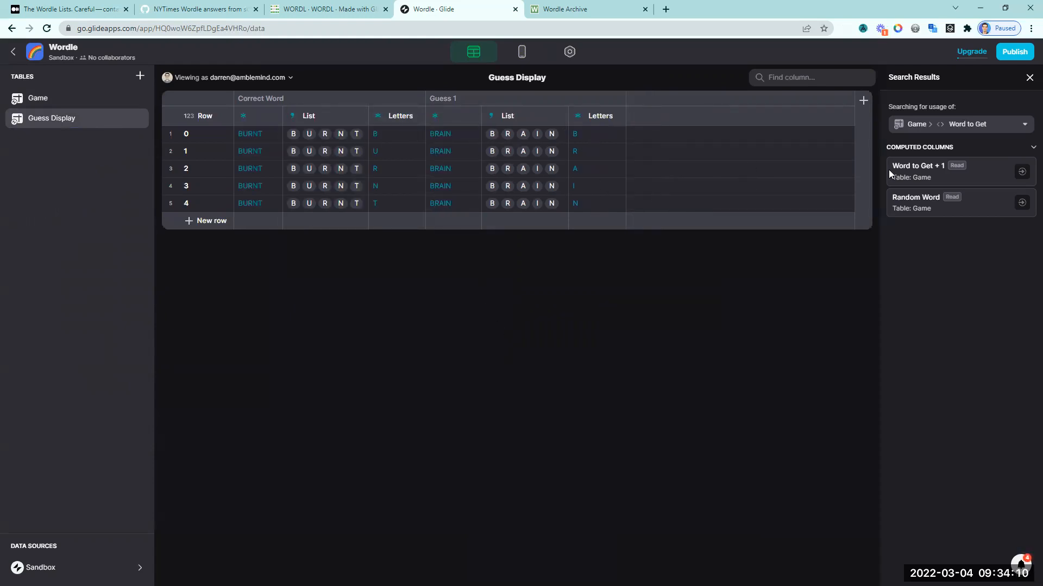
Step: Add an If-Then-Else column labelled "Guess 1 / Correct?" to Guess Display, with the Guess 1 Letters column as the tested value
click(863, 101)
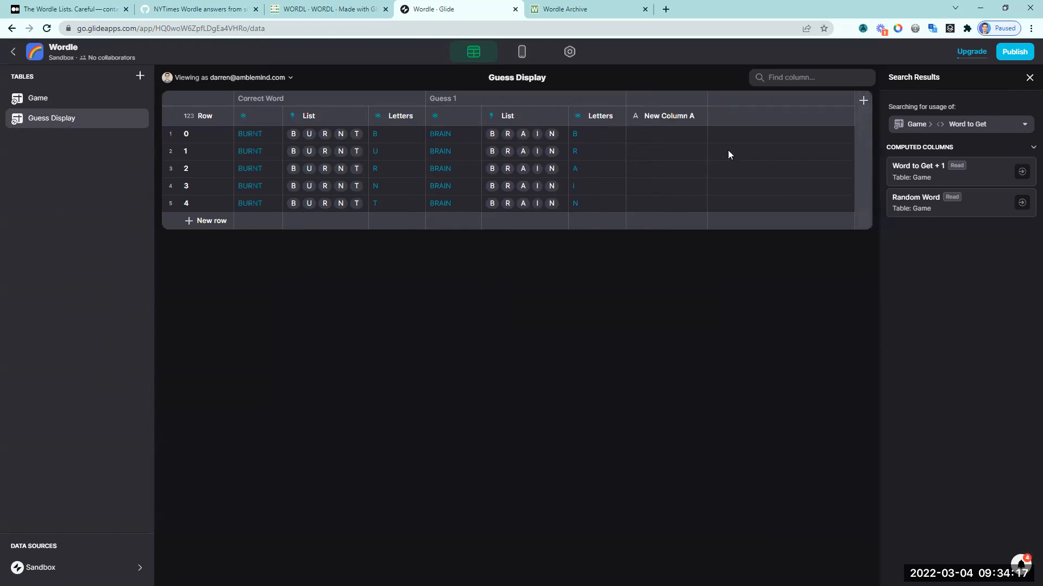
text(Guess 1 / Correct?)
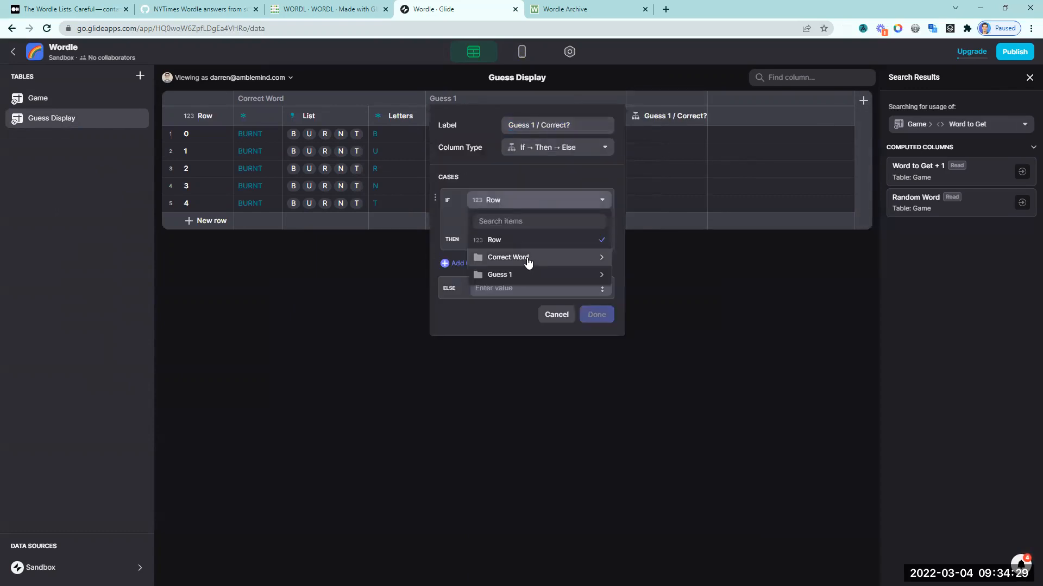
mouse_move(521, 274)
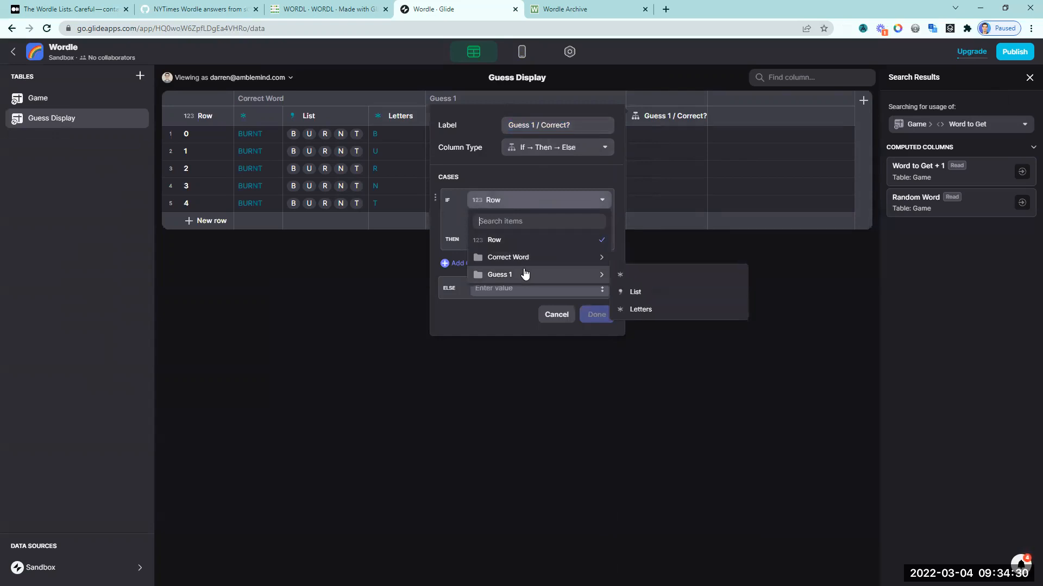
click(637, 308)
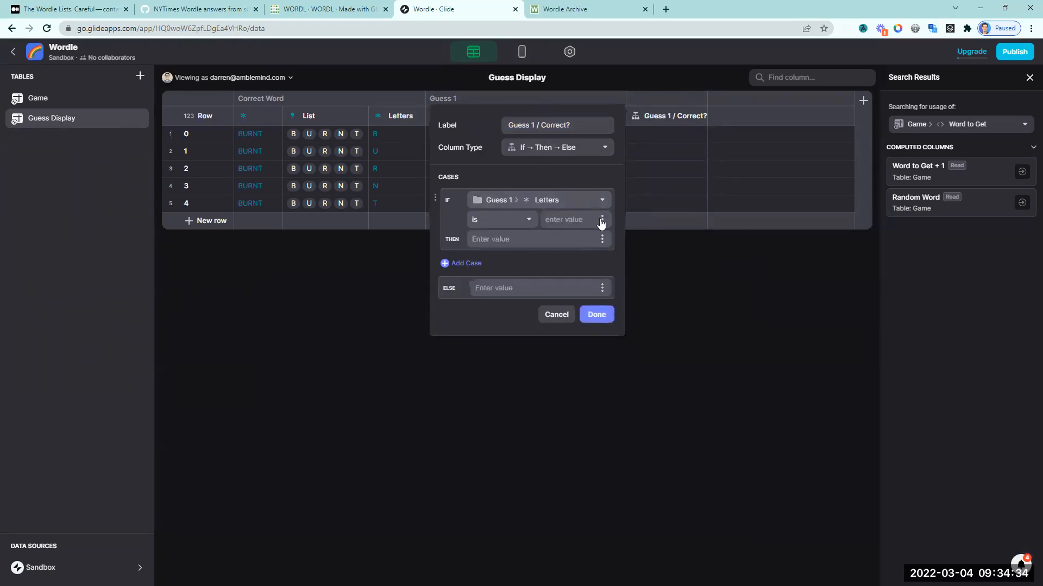
Step: Make the condition compare against the Correct Word Letters column, returning true when they match and false otherwise
click(602, 220)
mouse_move(546, 297)
click(622, 312)
click(552, 229)
text(true)
click(530, 287)
text(fal)
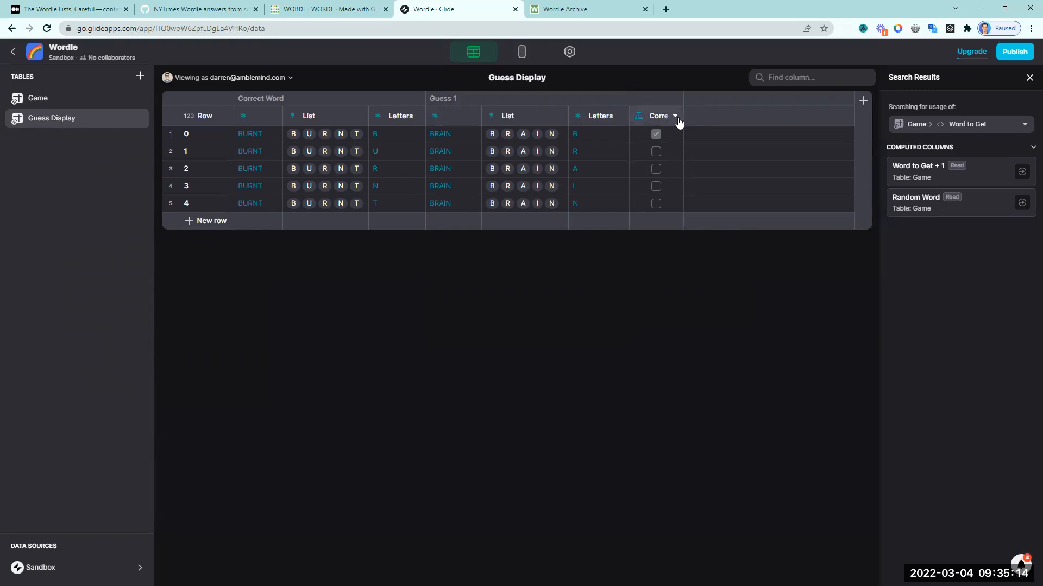
Step: Edit the Guess 1 / Correct? column in Guess Display so a matching letter returns a green square emoji
click(678, 118)
click(659, 138)
click(472, 233)
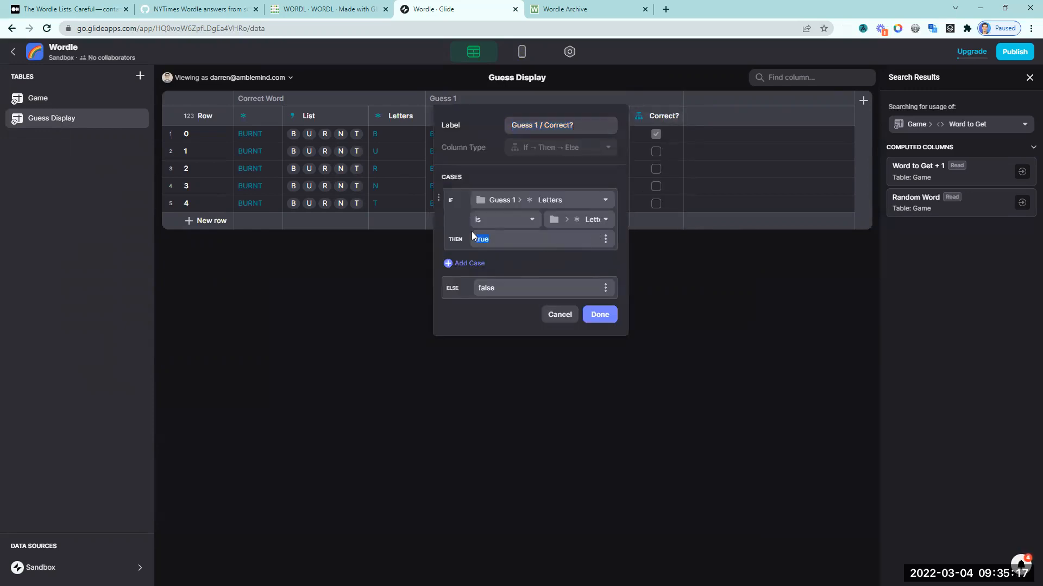
key(BackSpace)
key(super+period)
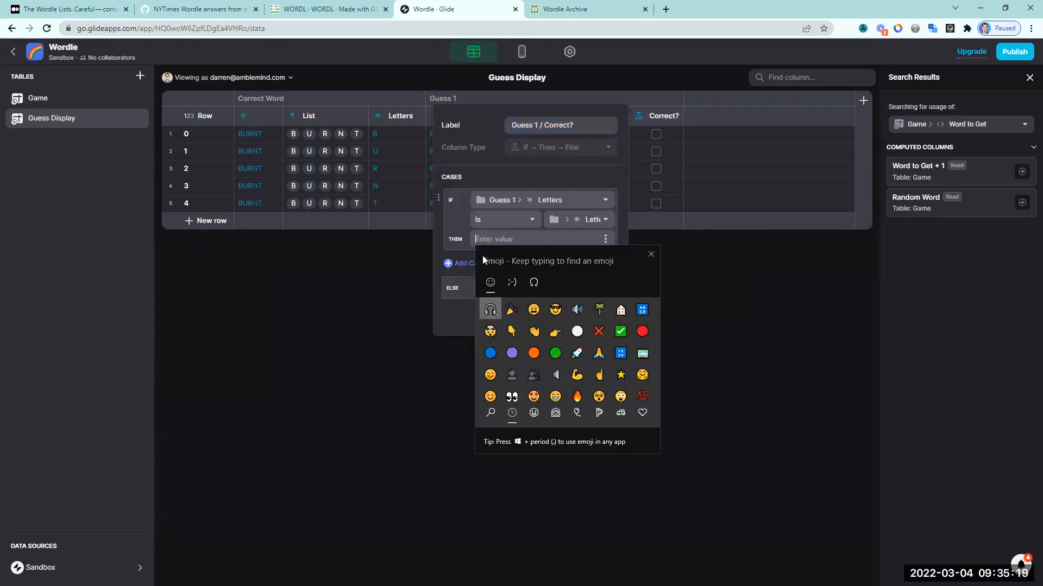
click(494, 414)
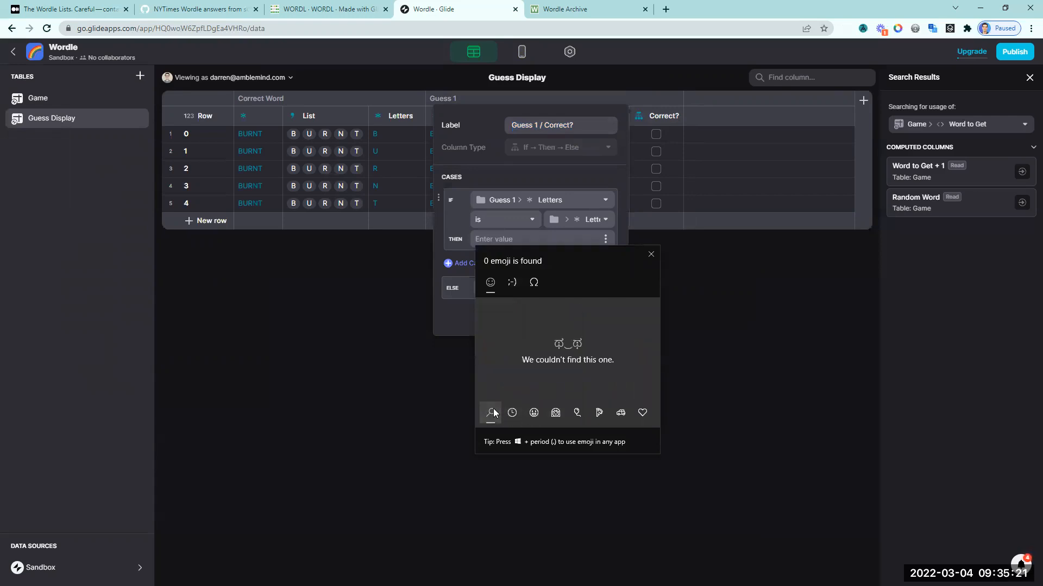
text(sq)
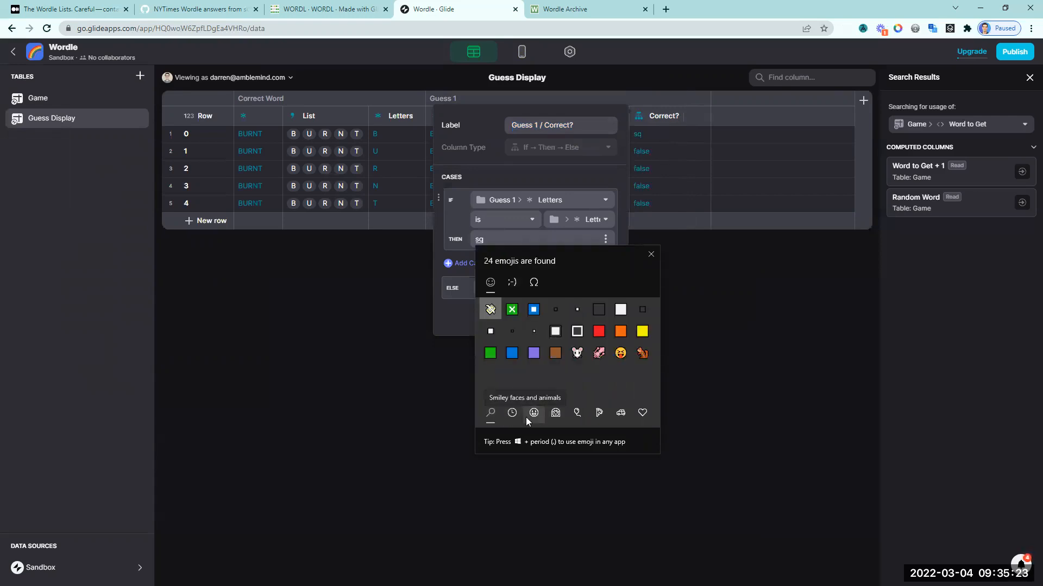
click(486, 354)
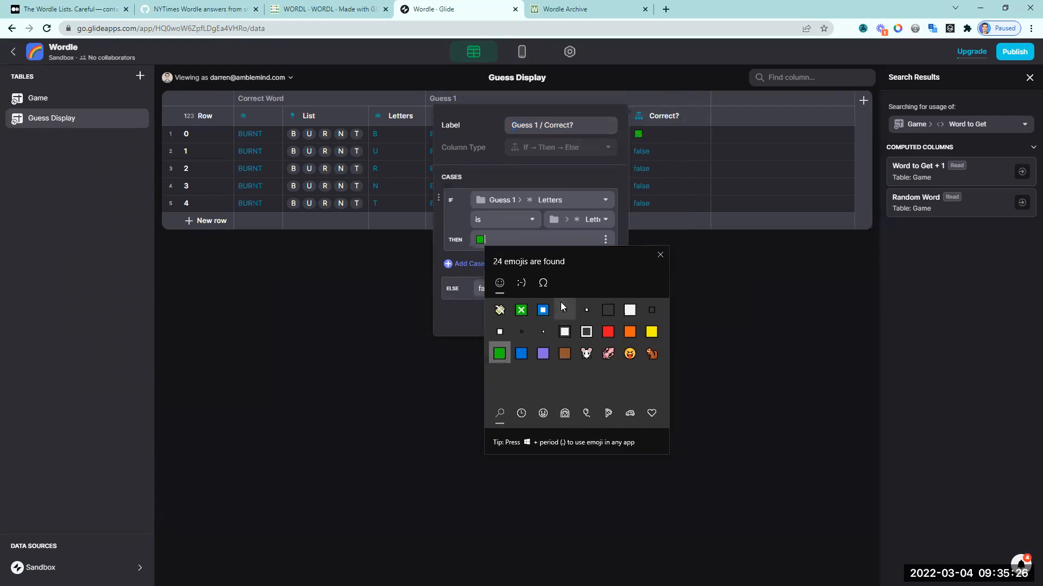
Step: Relabel the If-Then-Else column as "Guess 1 / Correct Colors"
click(587, 126)
key(BackSpace)
text(Colors)
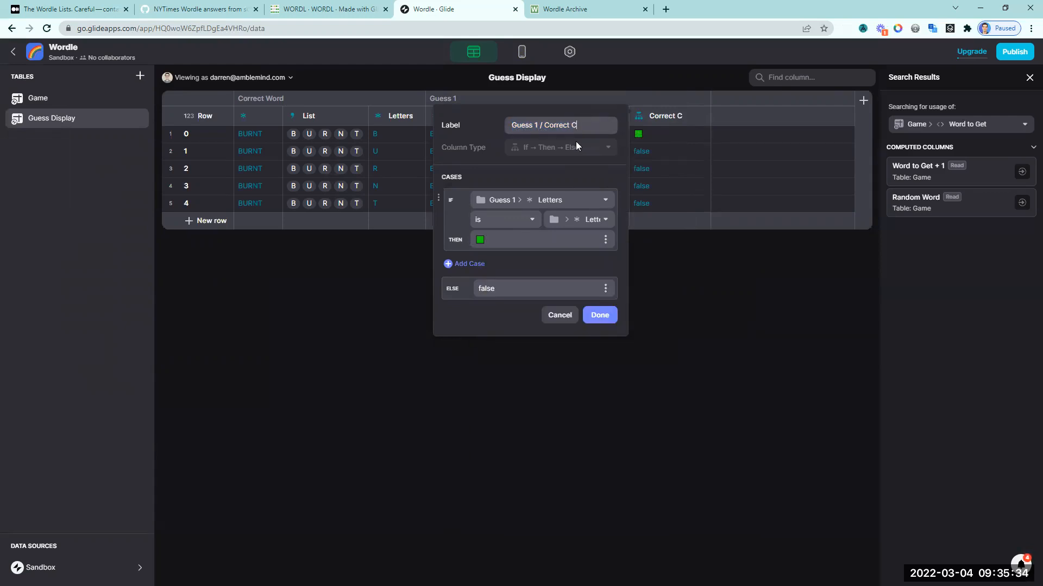
Step: Open the else value of the Guess 1 / Correct Colors column for editing
click(485, 289)
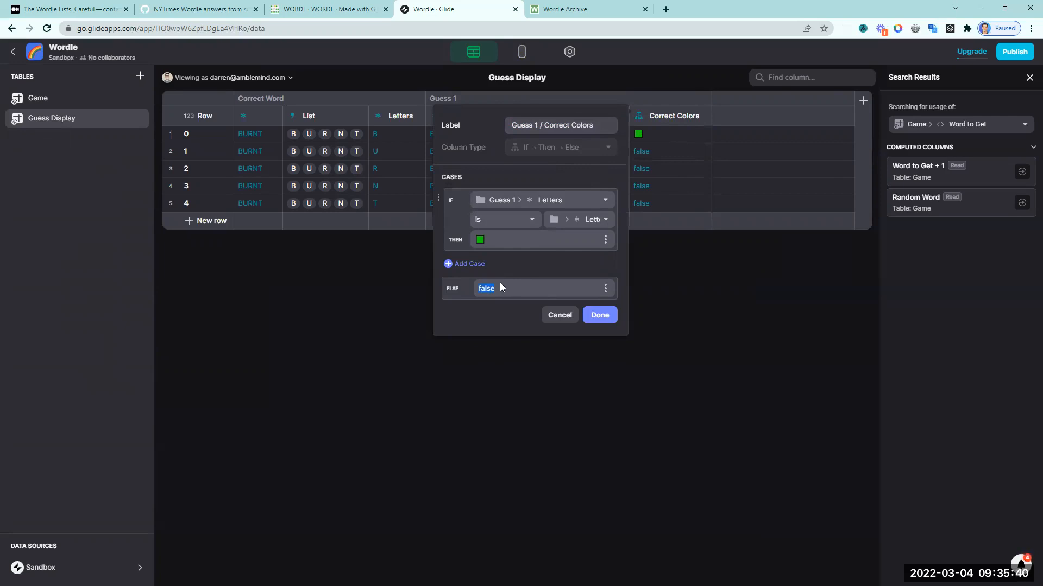
Step: Set the else value of the Guess 1 / Correct Colors column to the white square emoji
key(super+period)
text(sq)
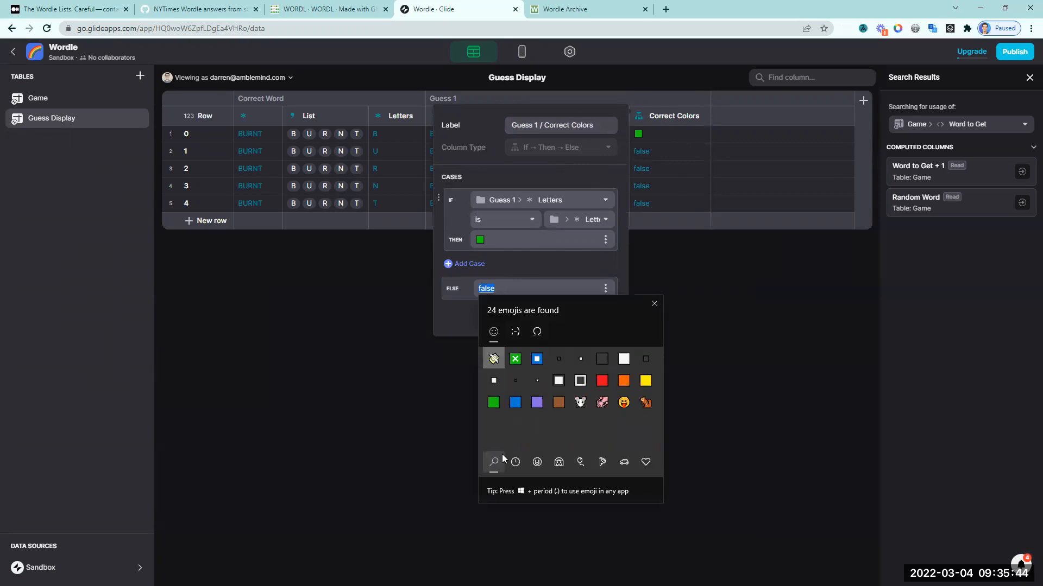
click(623, 358)
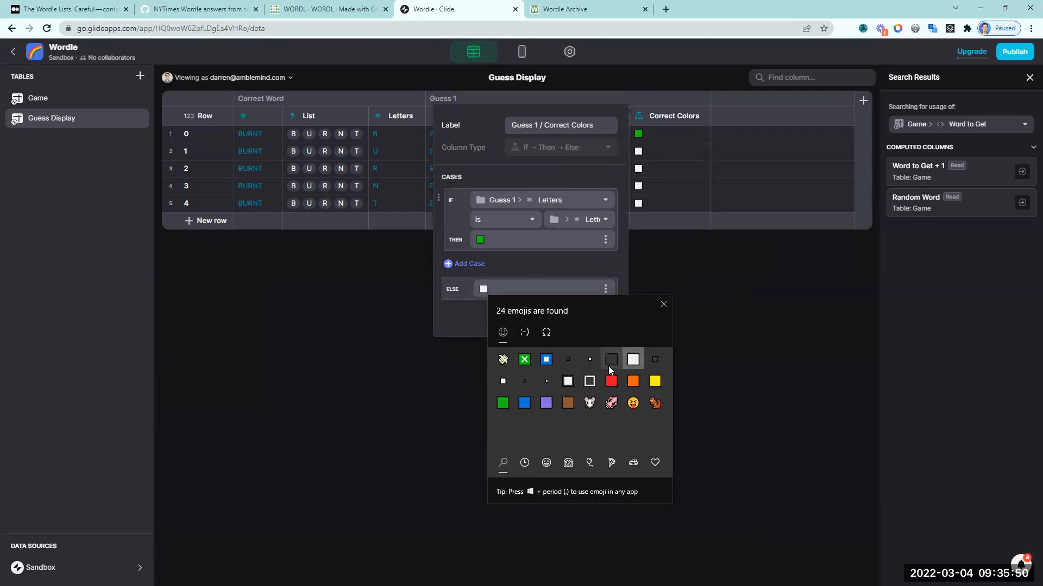
click(458, 323)
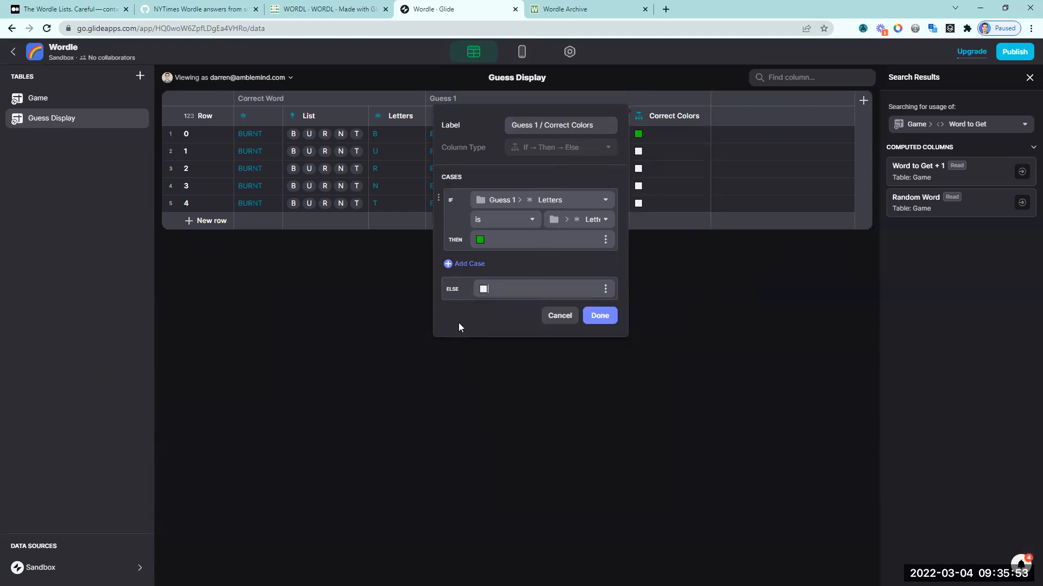
Step: Add a second case returning the orange square emoji if Guess 1 > Letters is included in the full Correct Word
click(478, 264)
click(503, 270)
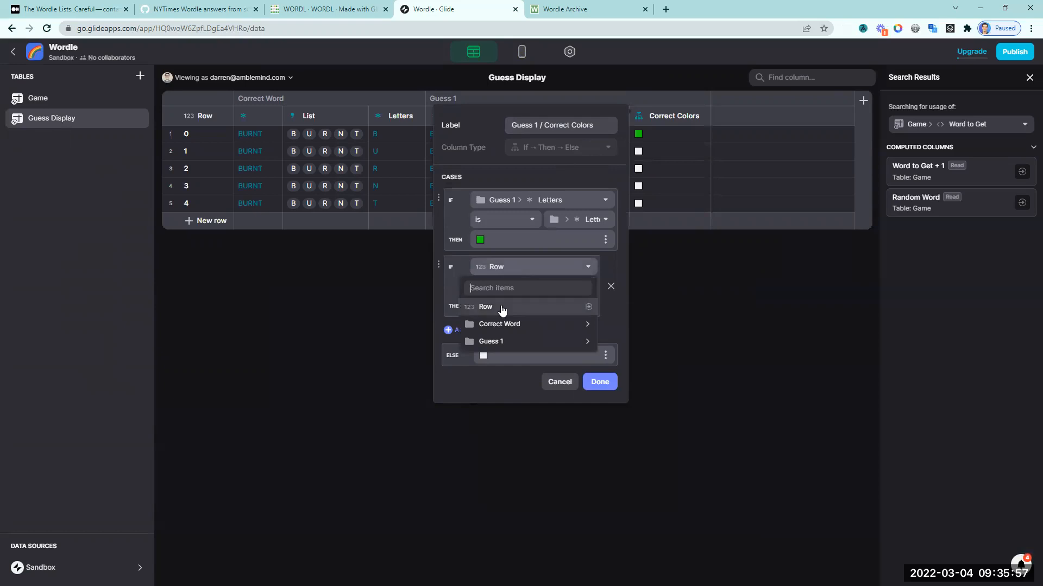
mouse_move(505, 341)
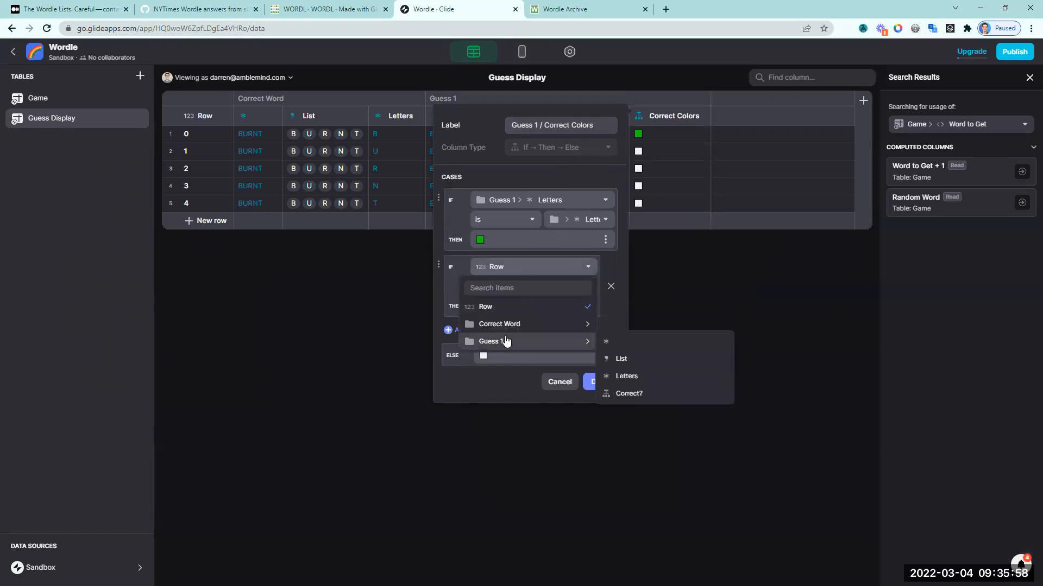
click(621, 377)
click(522, 288)
click(424, 406)
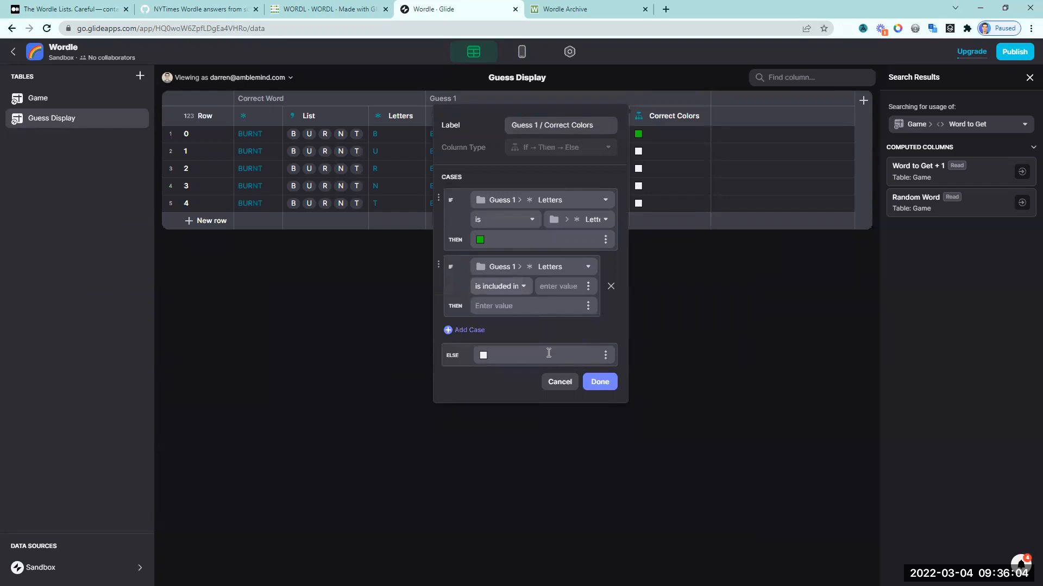
click(588, 287)
mouse_move(587, 345)
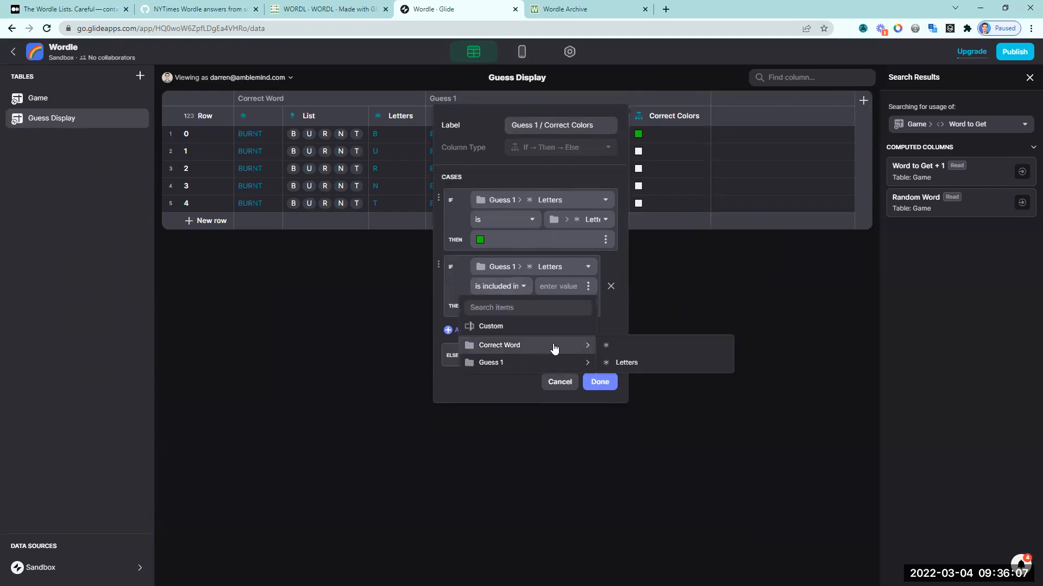
click(610, 349)
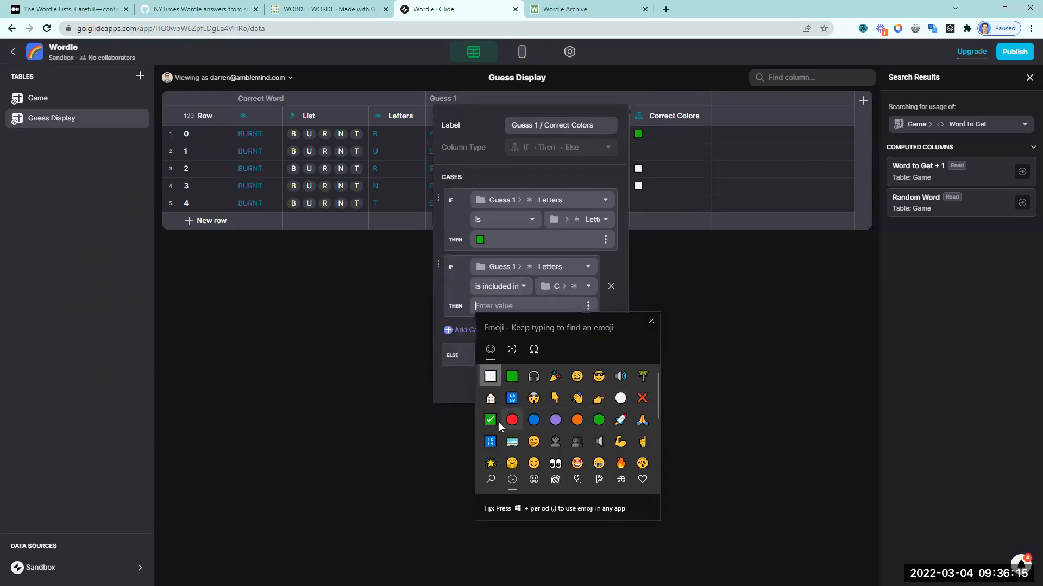
text(squ)
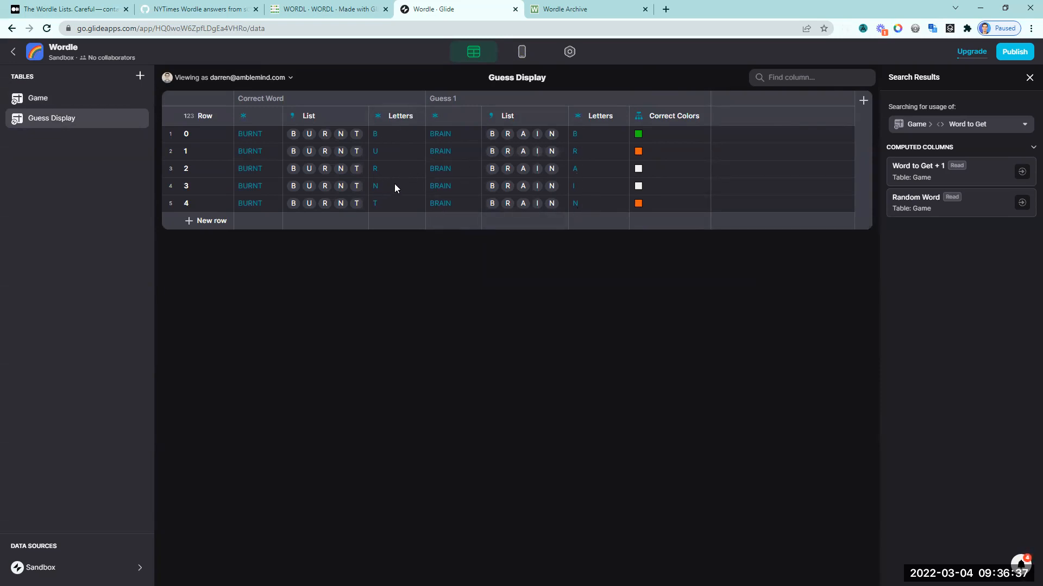
Step: Edit the Correct Colors column so its first case, the exact letter match, returns green
drag(673, 136, 666, 196)
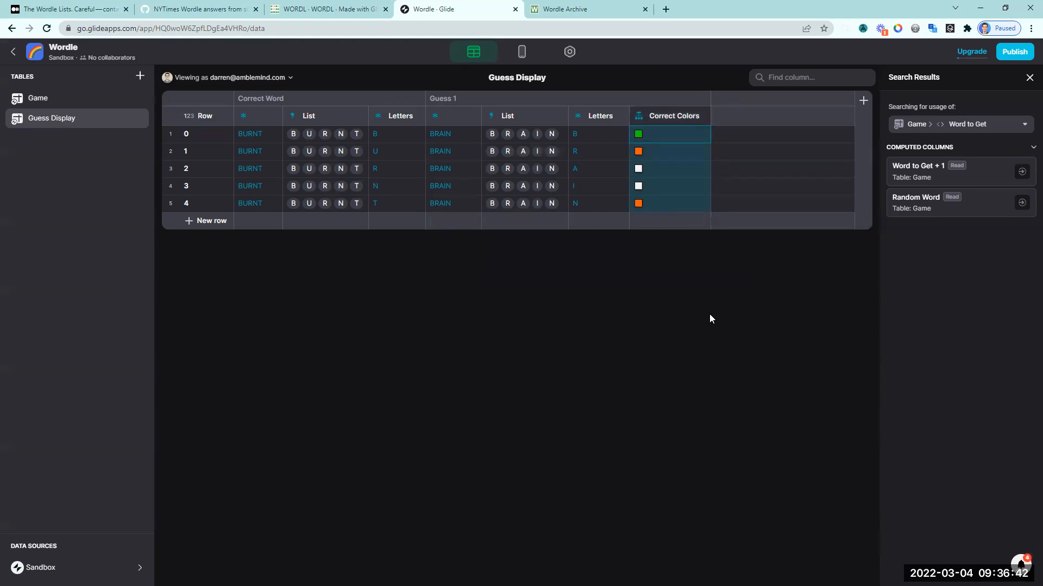
click(674, 115)
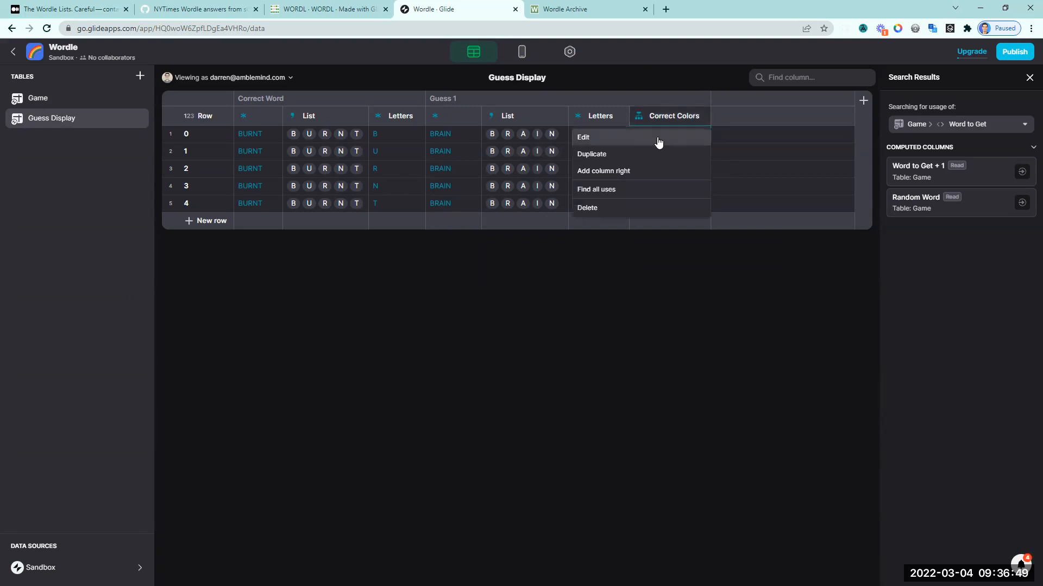
click(657, 137)
key(BackSpace)
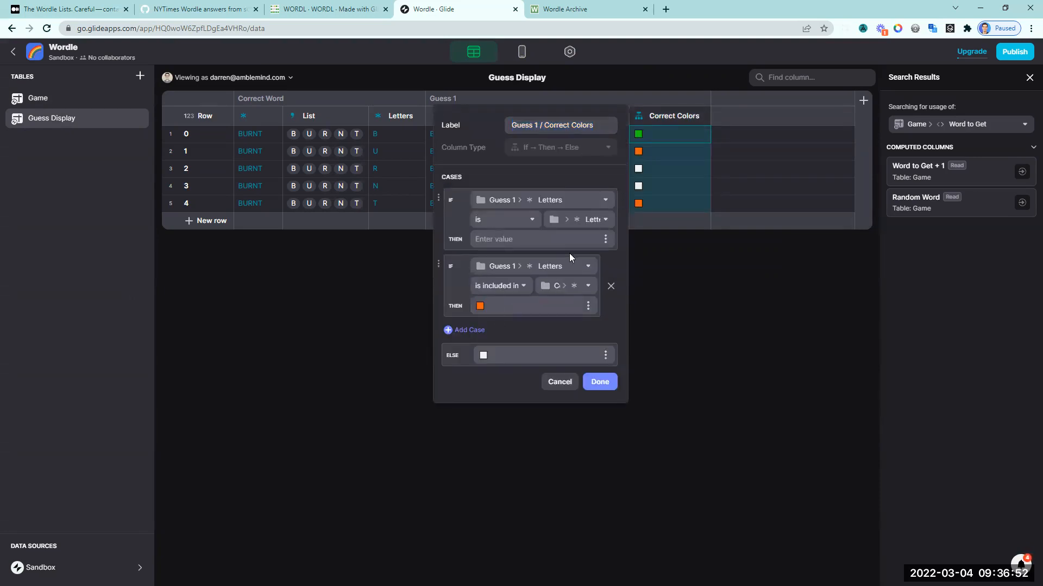
text(ge)
key(BackSpace)
text(reen)
Step: Set the included-letter case to return orange and the else value to white, and save the column
click(487, 306)
key(BackSpace)
text(orange)
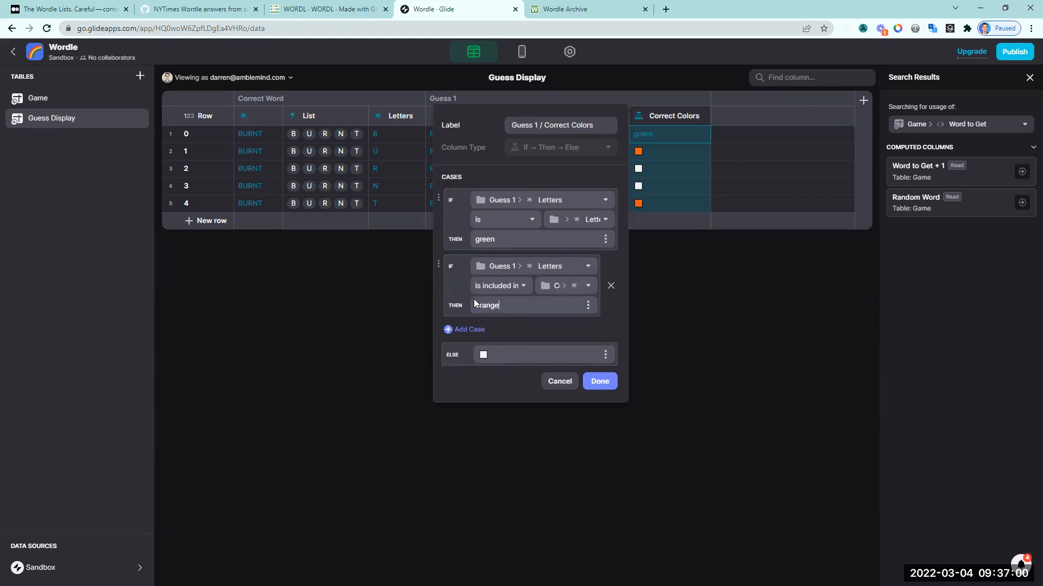
click(503, 357)
key(BackSpace)
text(white)
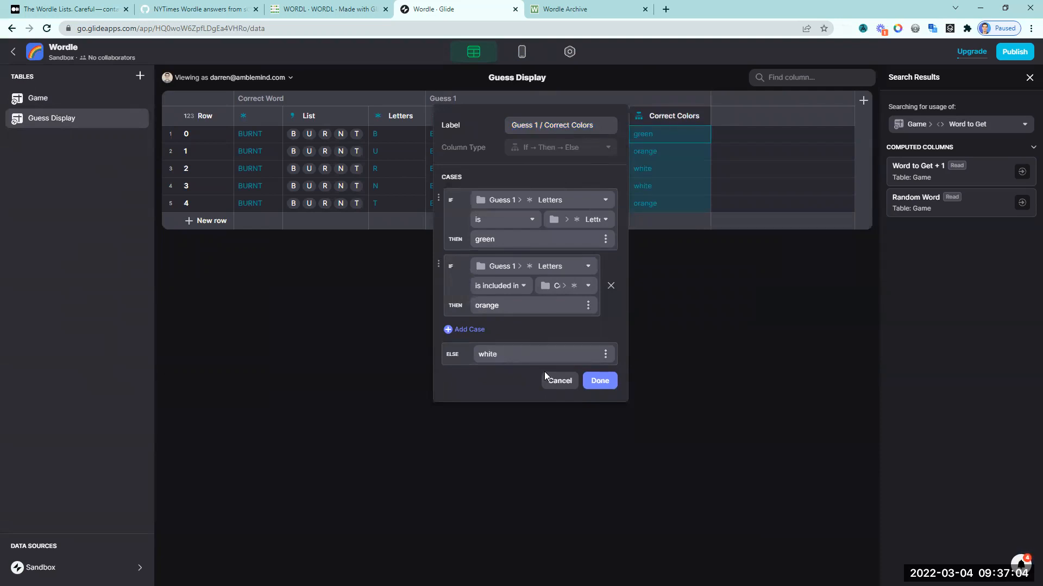
click(600, 381)
Step: Add a new column directly after Correct Colors with the column type Image from Color
click(702, 116)
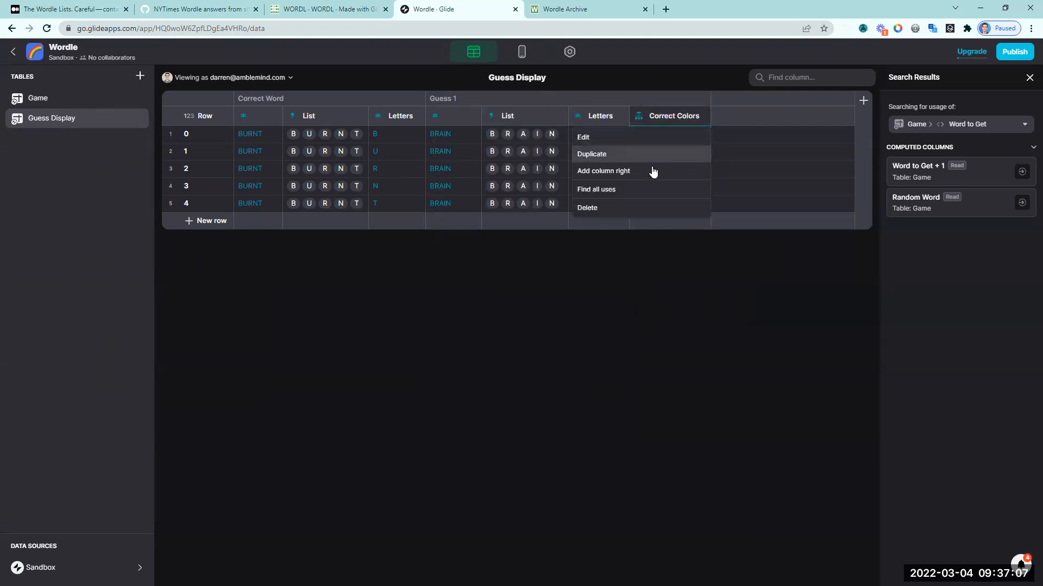
click(635, 170)
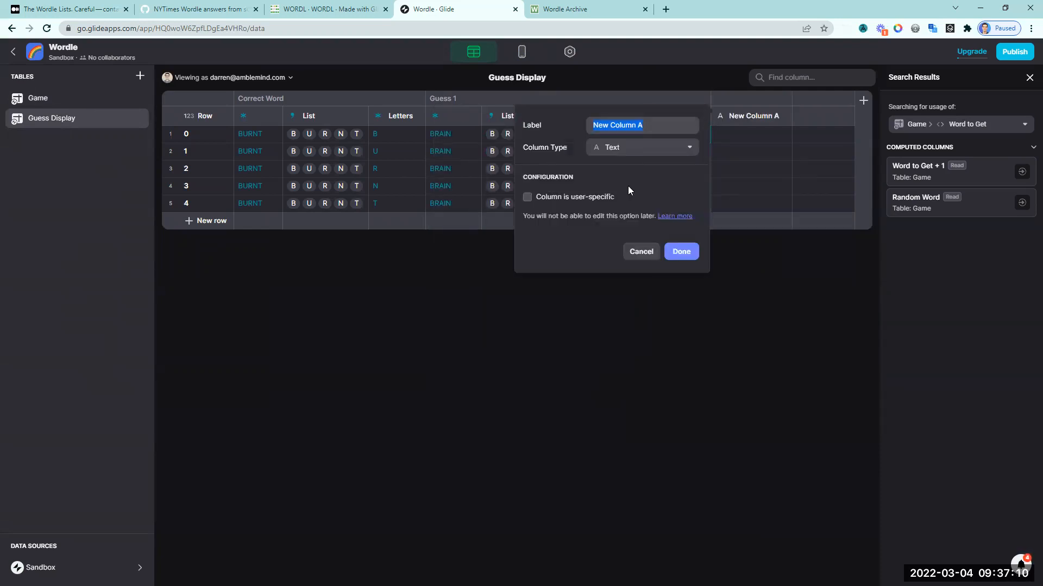
click(653, 152)
mouse_move(599, 435)
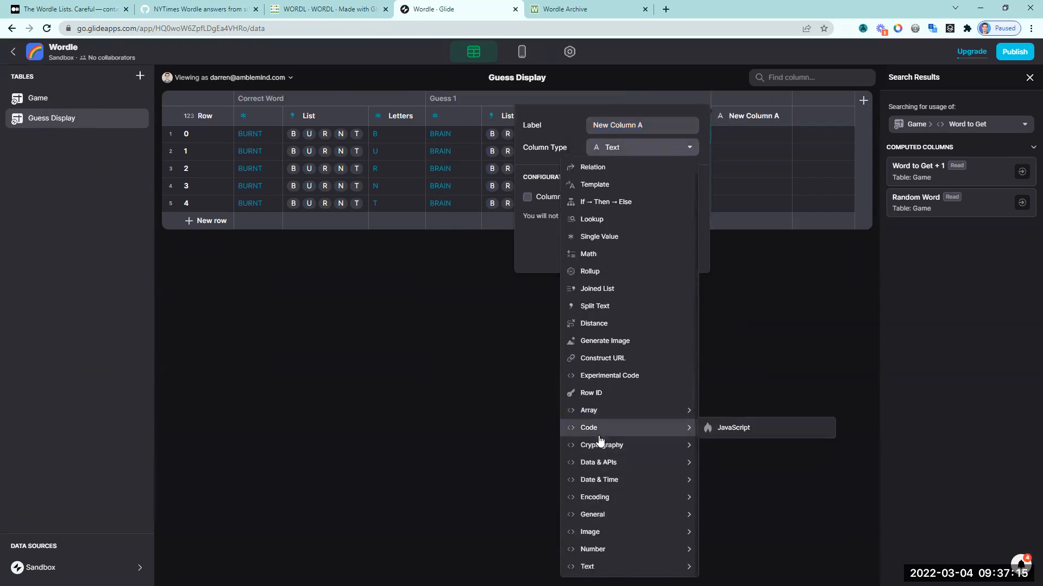
mouse_move(668, 532)
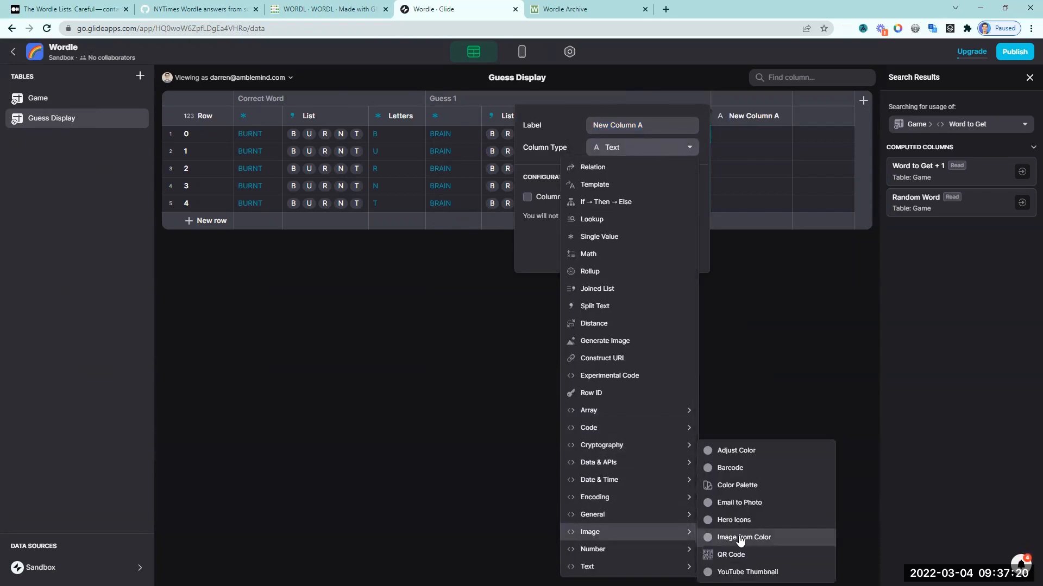
click(740, 537)
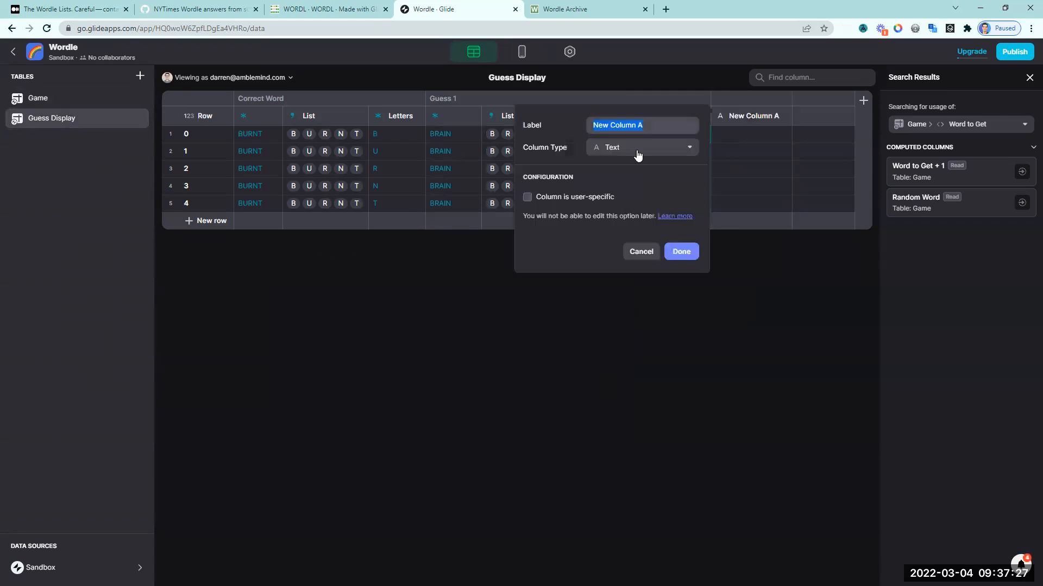
click(638, 150)
mouse_move(668, 532)
click(730, 538)
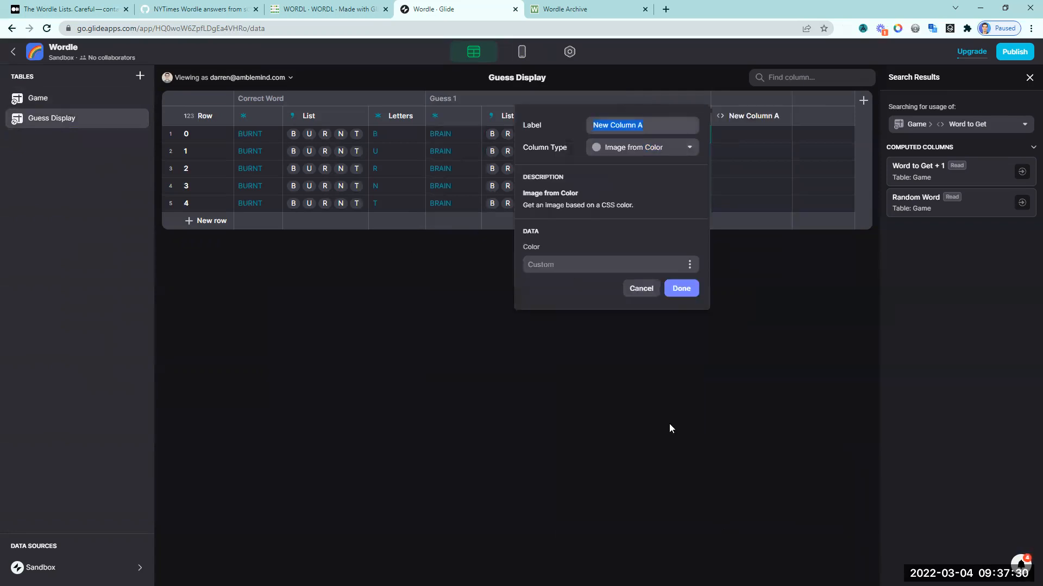
Step: Use Guess 1 > Correct Colors as the image color and label the new column Guess 1 / Background
click(608, 265)
mouse_move(658, 414)
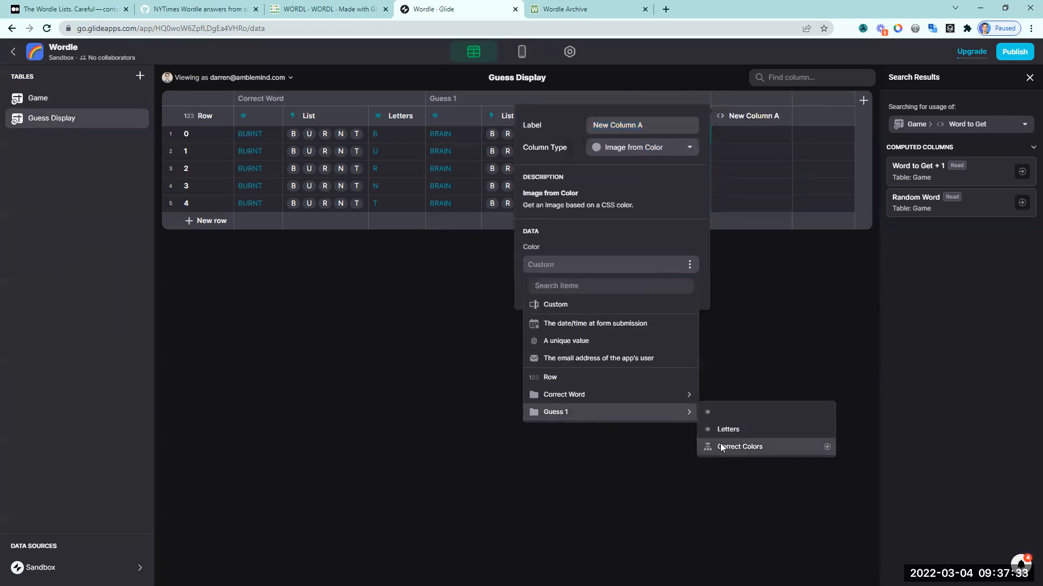
click(720, 446)
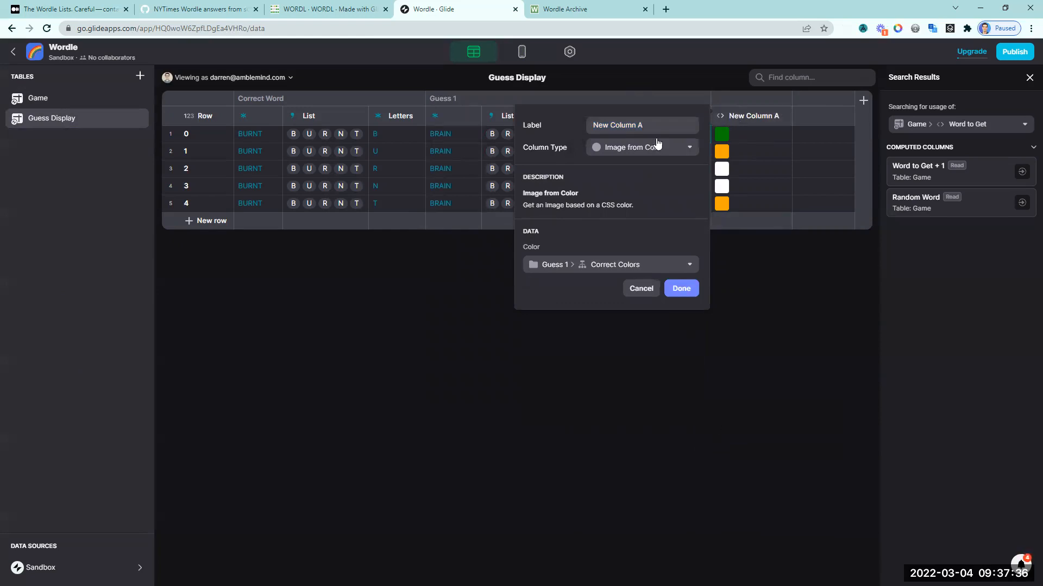
click(650, 123)
text(Background)
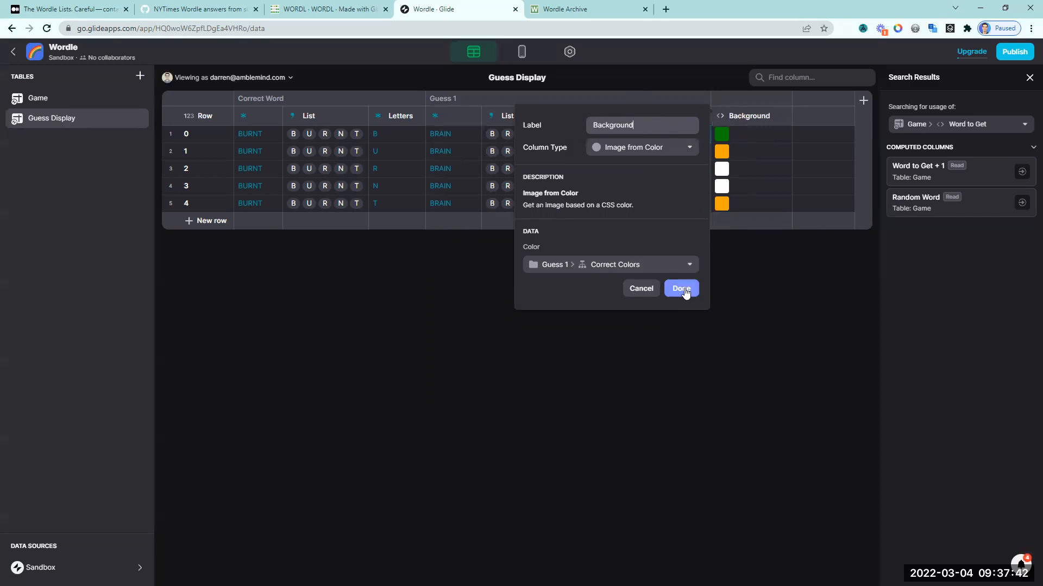
key(Home)
text(Guess 1 /)
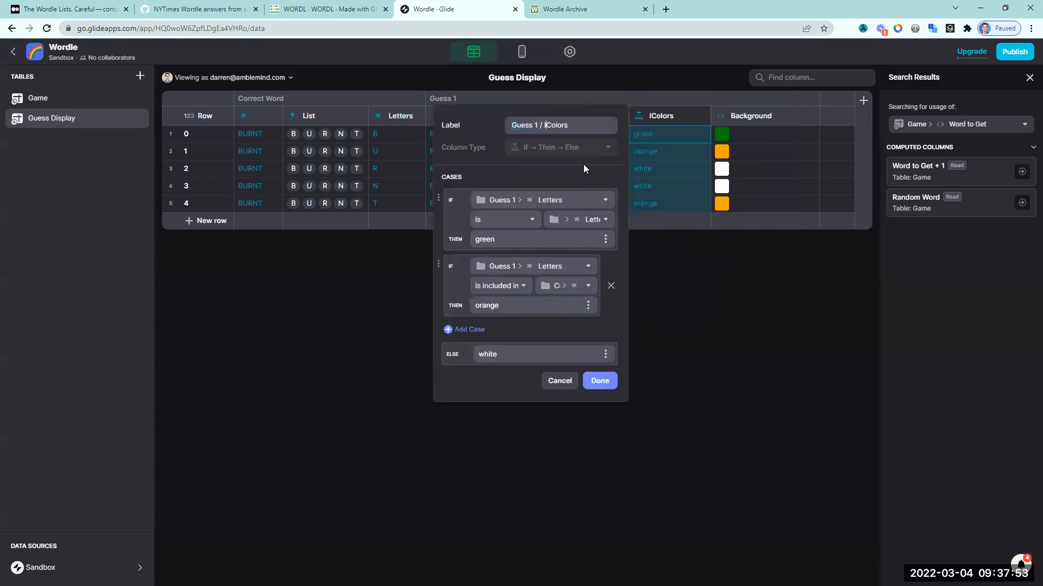
Step: Rename the Correct Colors column as Guess 1 / IFE Color
text(FE Color)
click(604, 379)
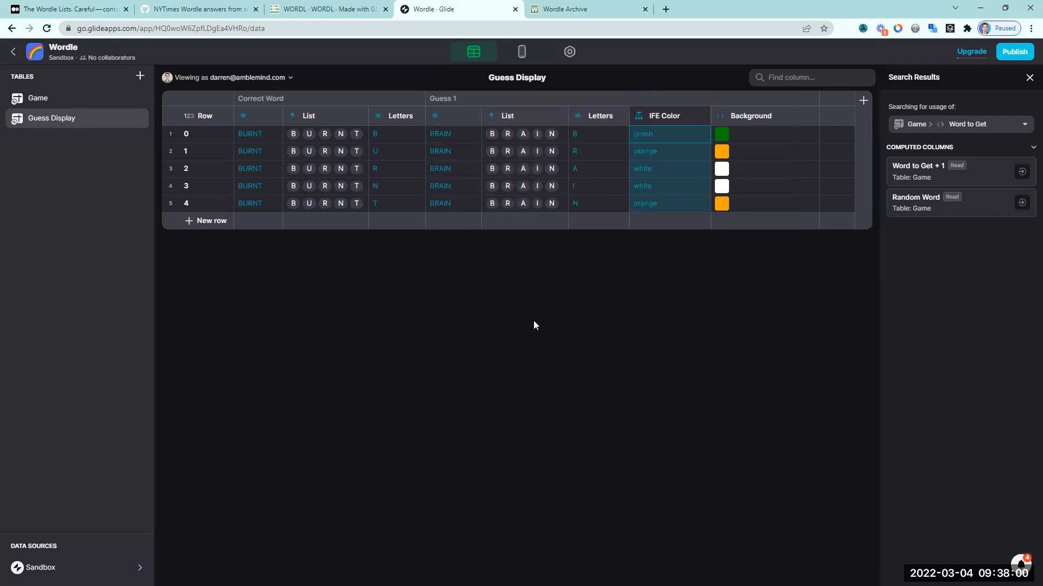
Step: Insert an Inline List component on the Game screen of the app layout and give it the Tiles style
click(520, 53)
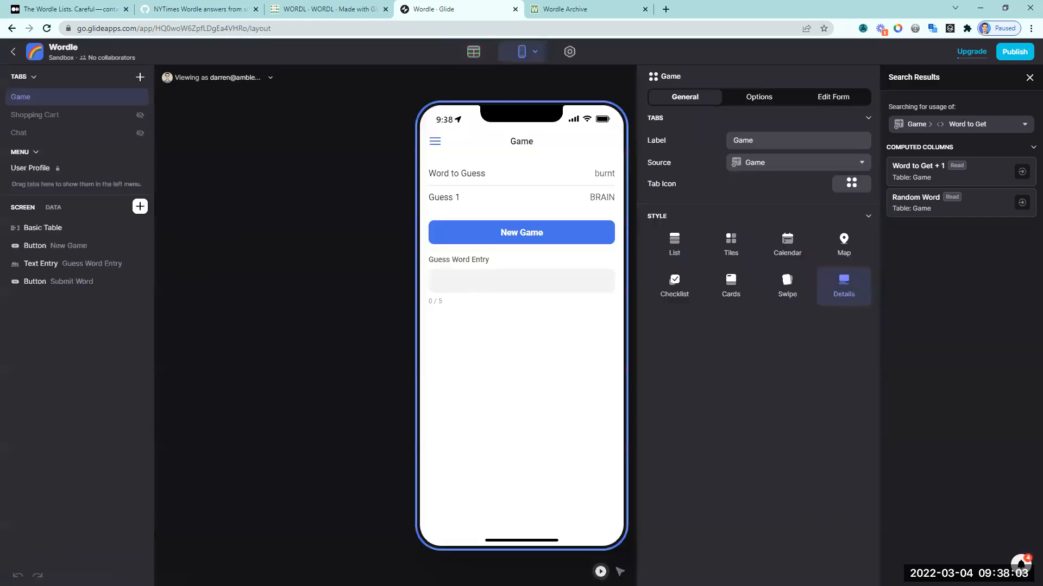
click(140, 206)
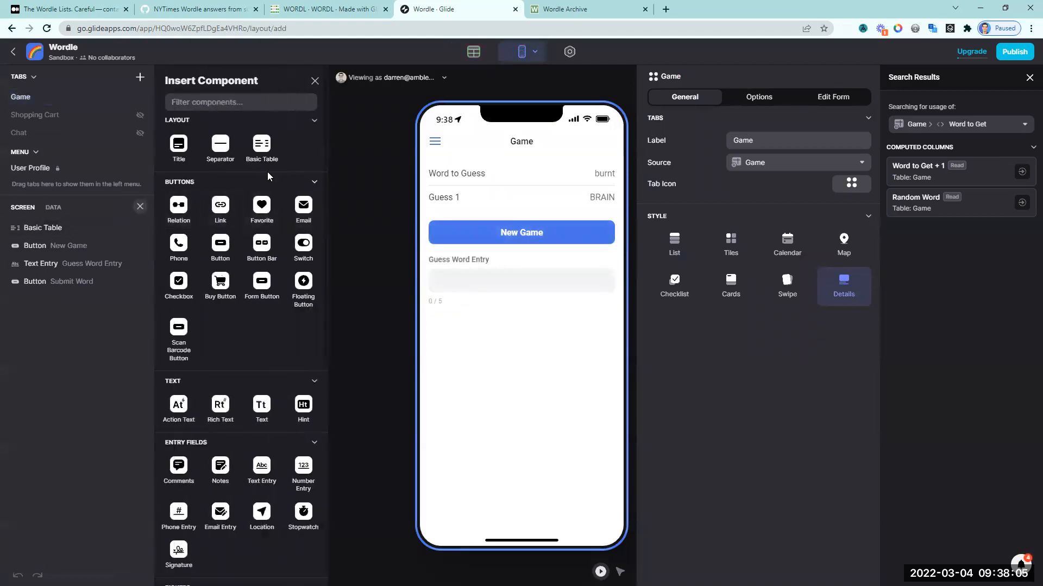
text(inlin)
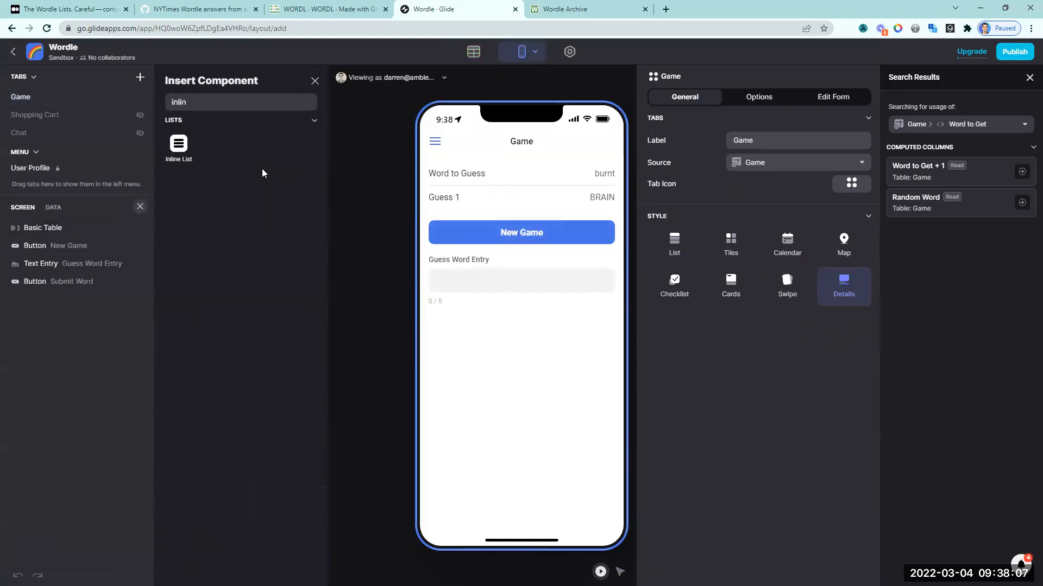
click(165, 157)
click(732, 153)
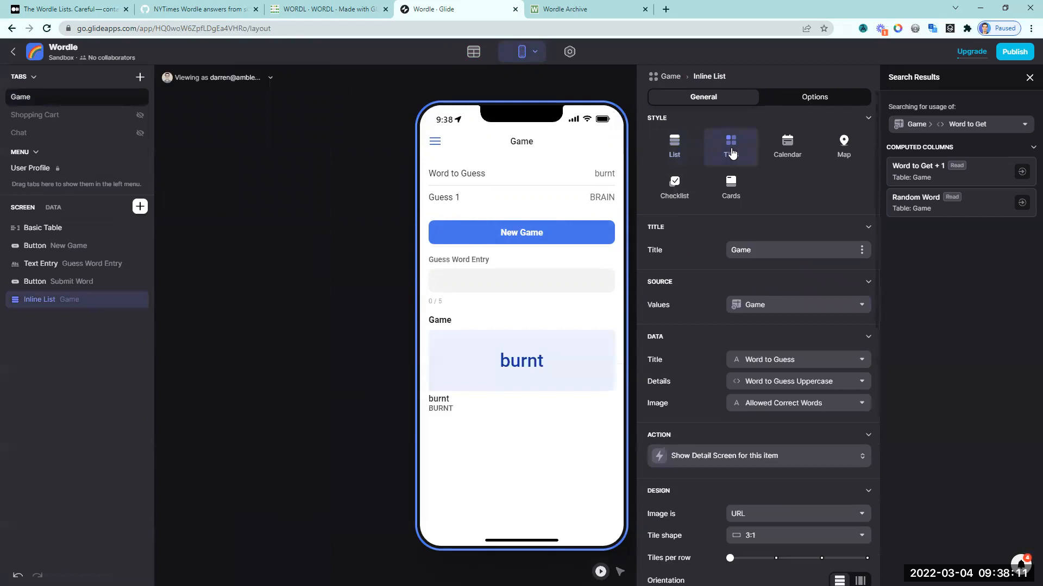
Step: Set the inline list's source to the Guess Display table and its image to Guess 1 > Background
scroll(771, 320, down, 3)
scroll(771, 333, up, 2)
click(758, 196)
click(759, 281)
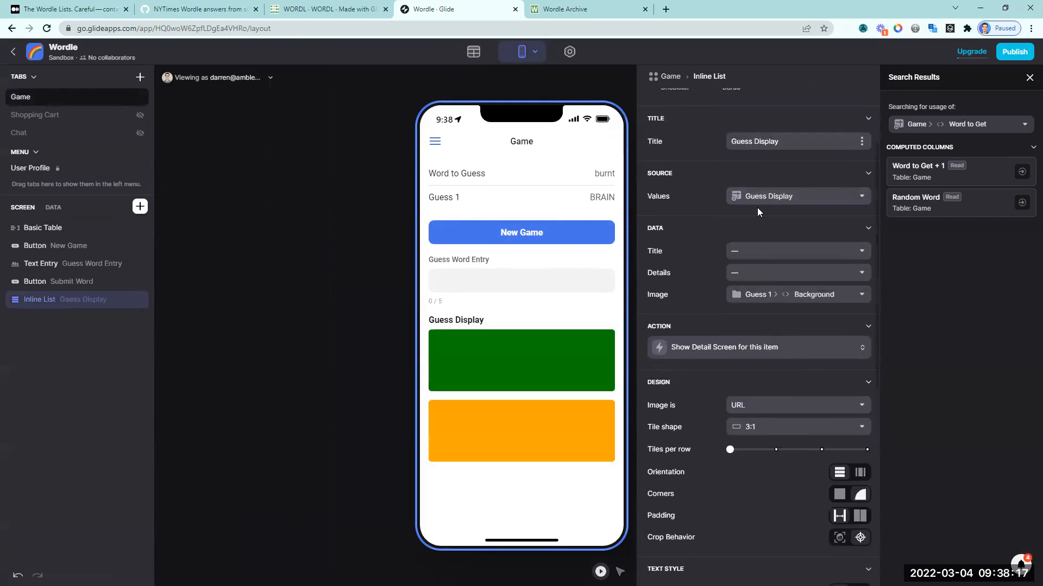
click(755, 298)
mouse_move(759, 356)
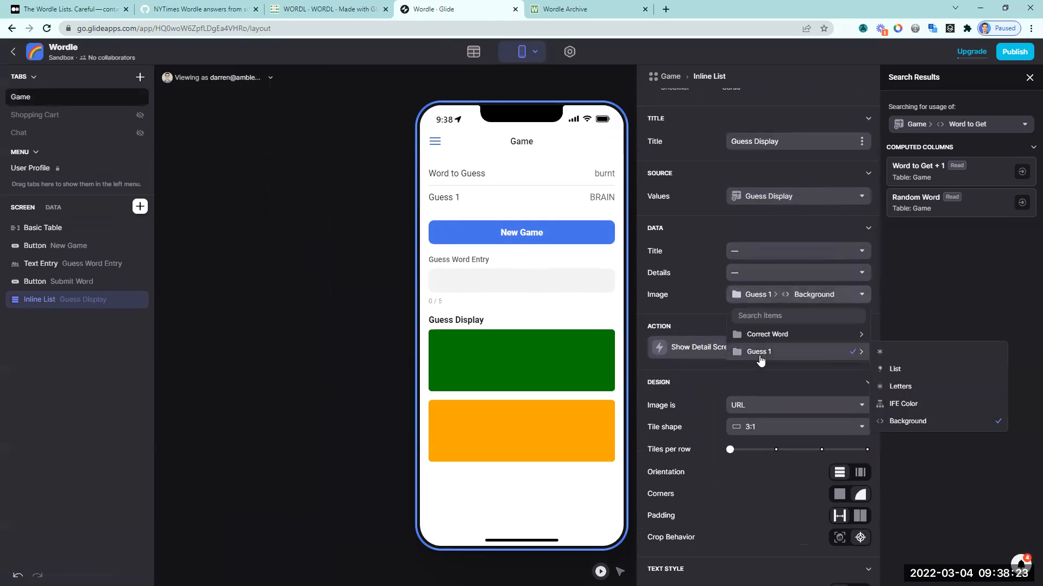
click(907, 423)
Step: Set the title of the inline list items to Guess 1 > Letters
scroll(778, 446, down, 1)
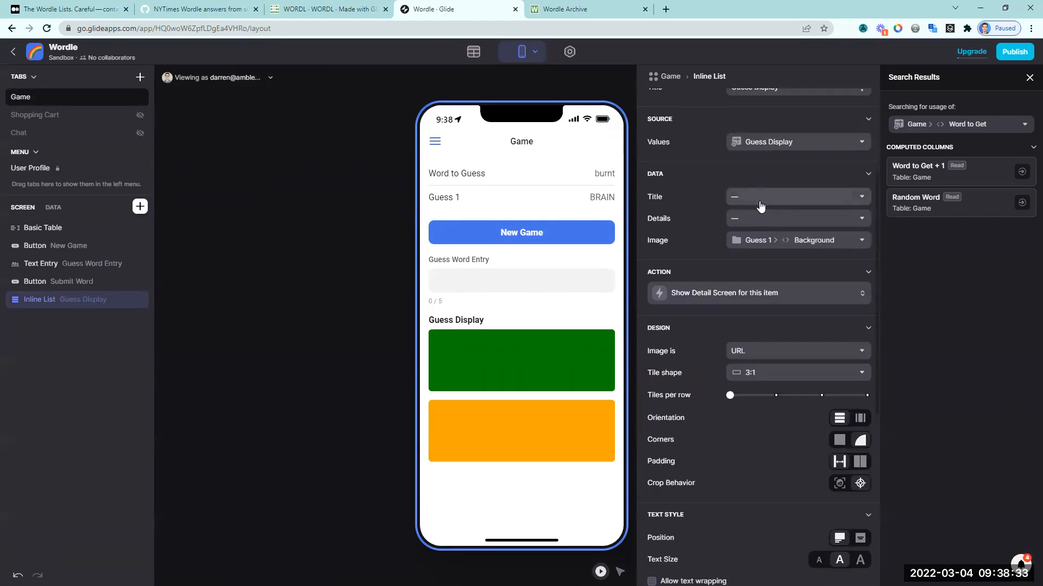
click(762, 199)
mouse_move(761, 294)
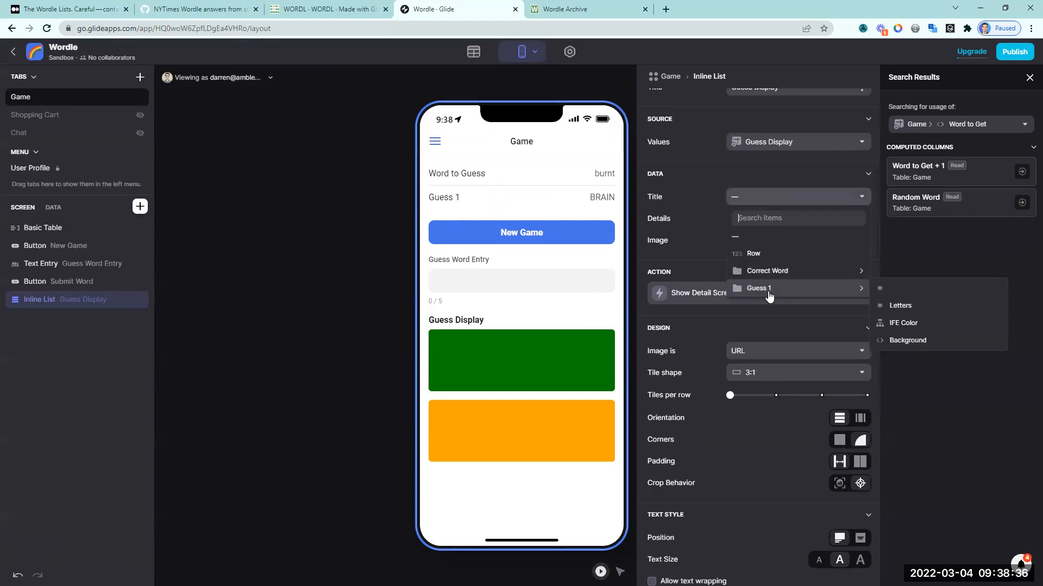
click(901, 305)
Step: Change the text position so the letters are overlaid on the tile images
scroll(465, 224, down, 4)
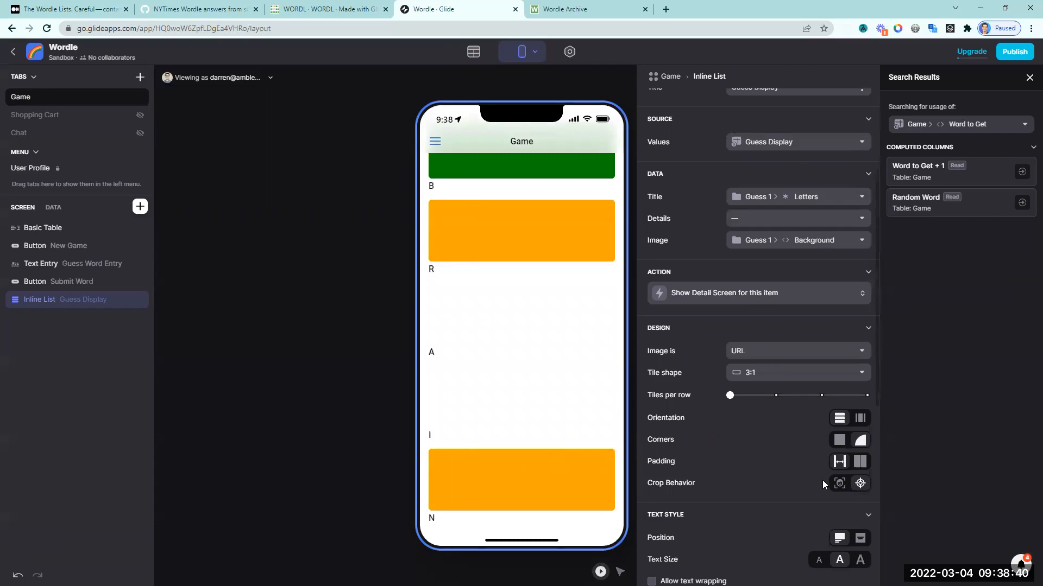
scroll(827, 483, down, 2)
click(858, 429)
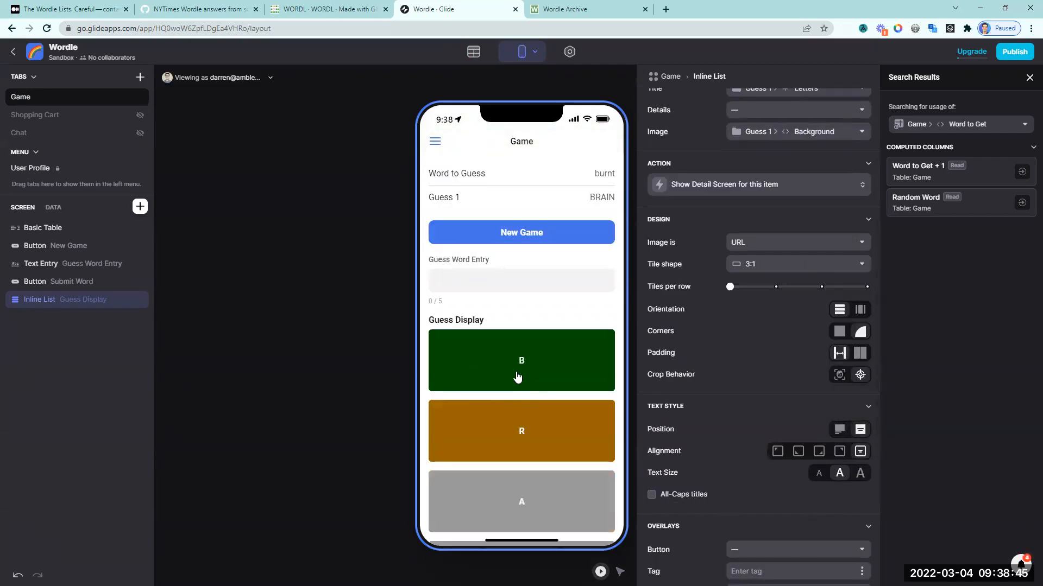
Step: Set the Guess Display inline list to the large text size and horizontal orientation
click(861, 473)
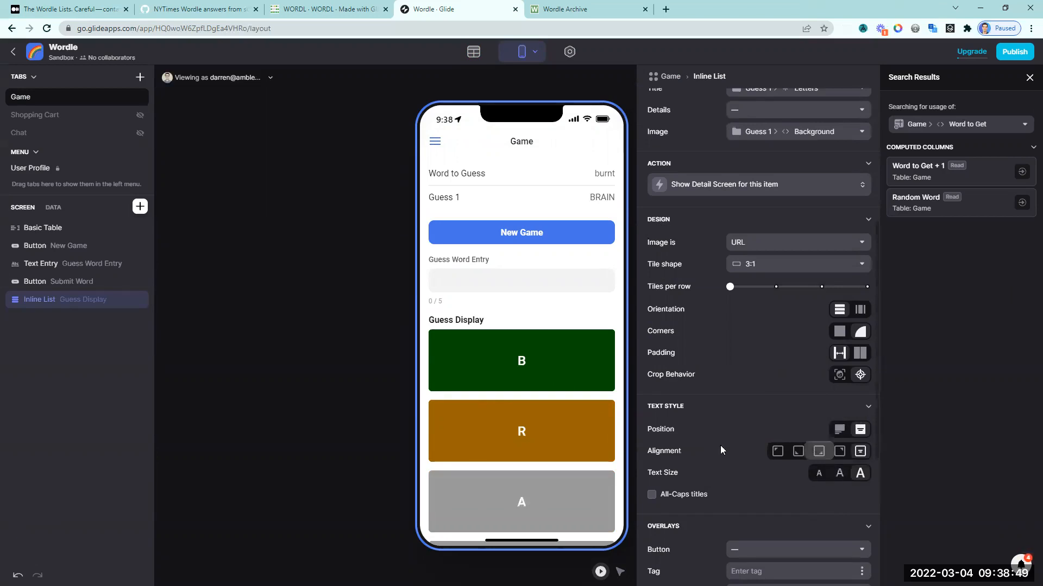
click(848, 312)
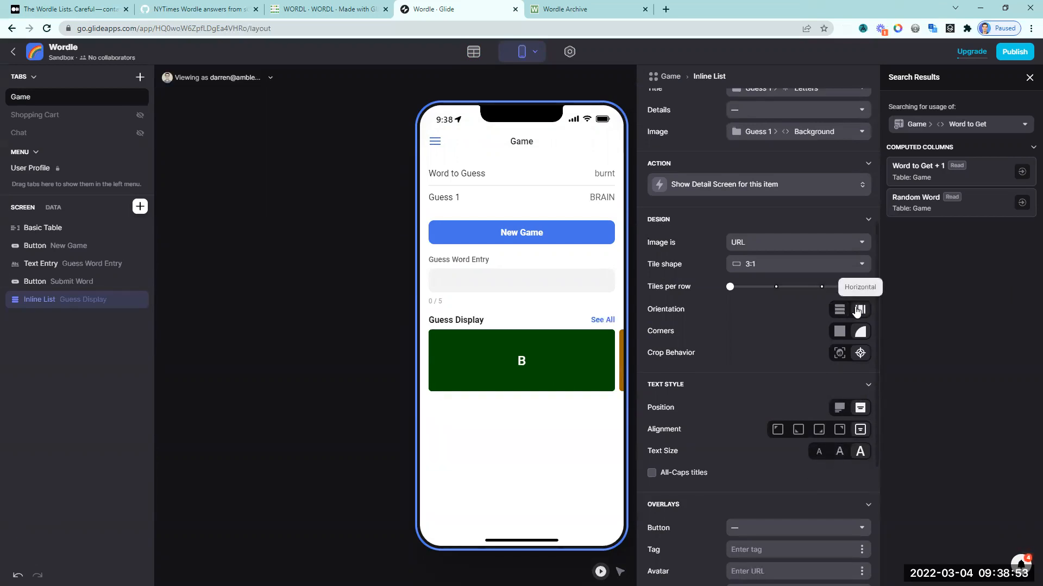
Step: Change the inline list's tile shape to Square and its tiles per row to the maximum
click(757, 266)
click(759, 303)
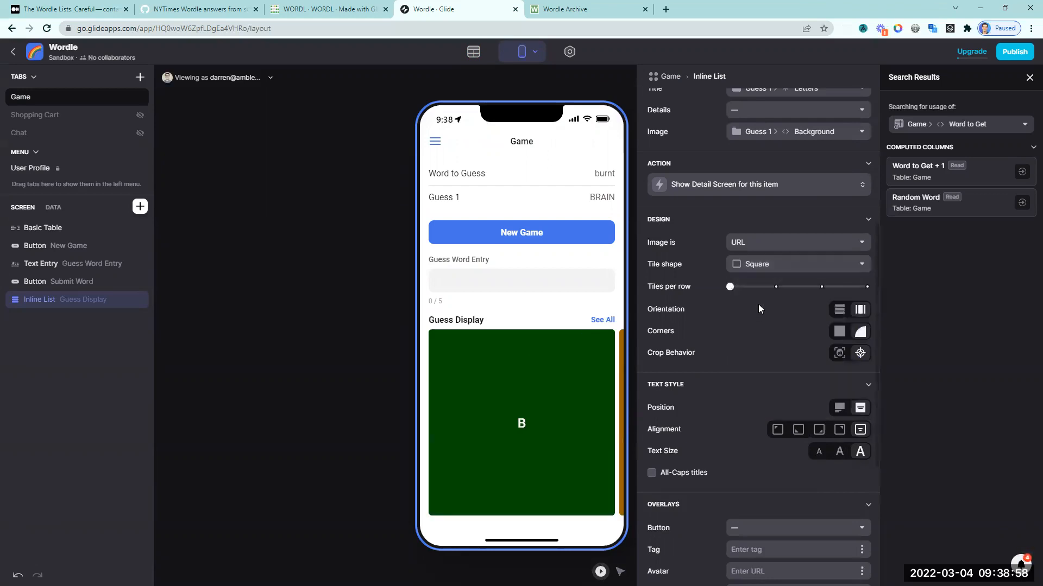
click(868, 286)
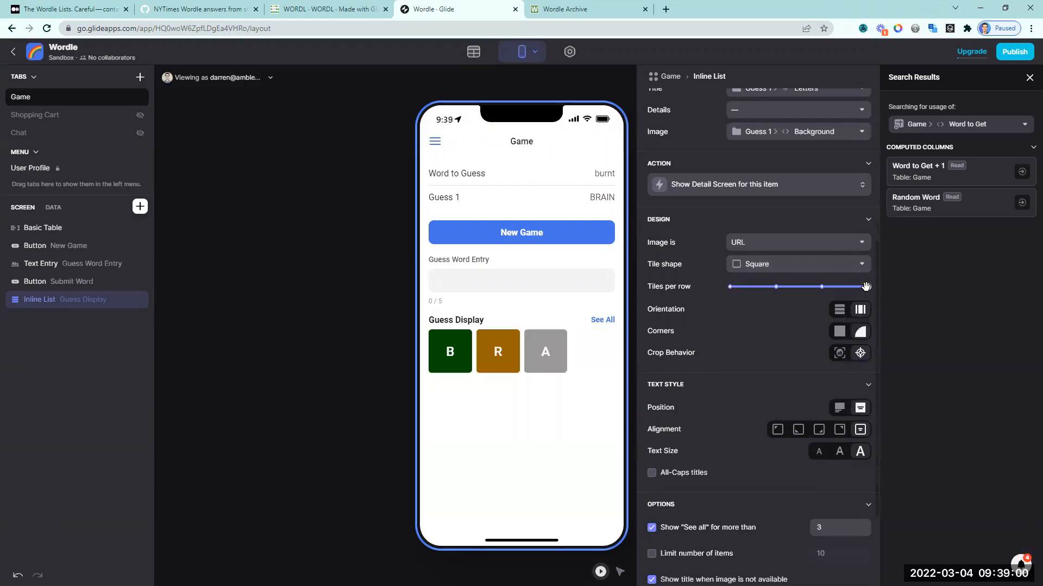
Step: Turn off the "See all" option of the Guess Display inline list and try scrolling its tiles in the preview
scroll(736, 380, down, 2)
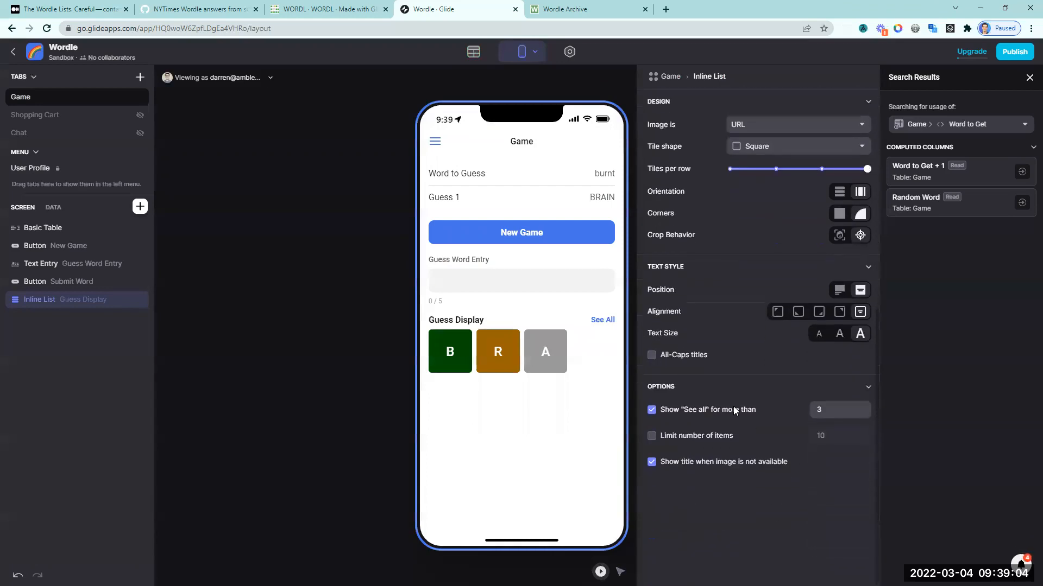
click(652, 407)
drag(583, 362, 628, 366)
click(628, 365)
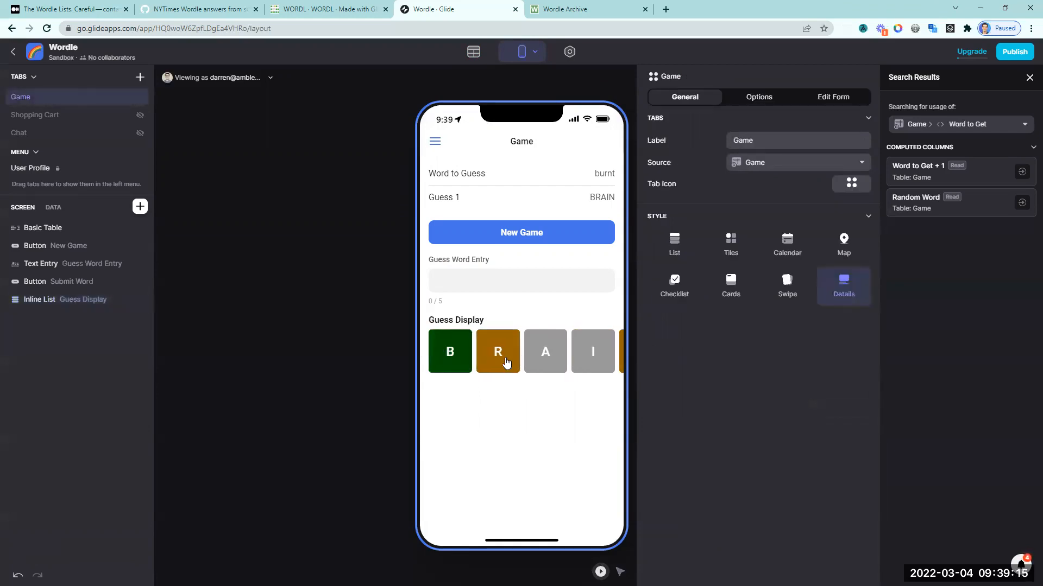
drag(543, 358, 623, 400)
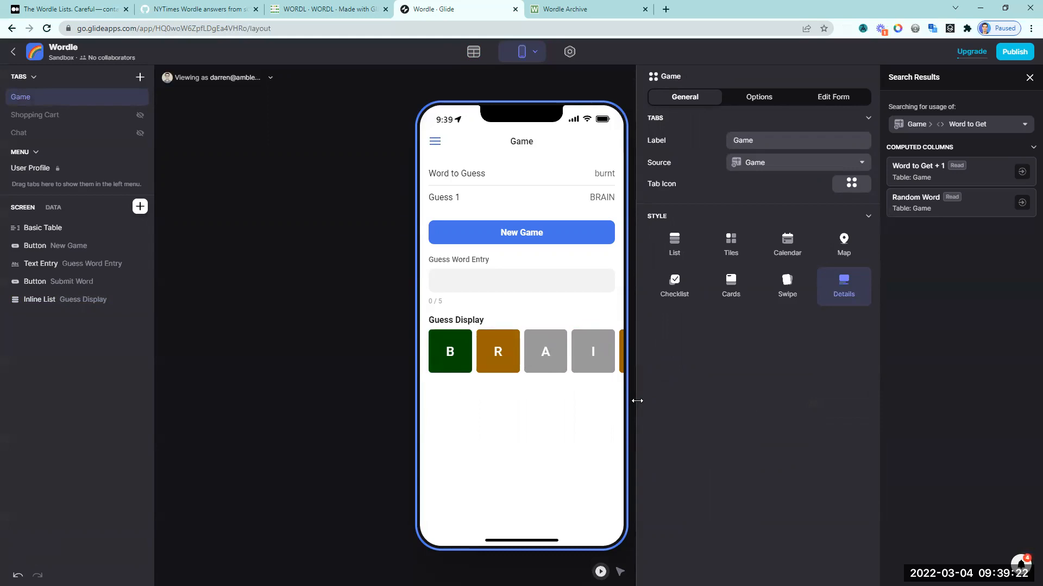
click(43, 301)
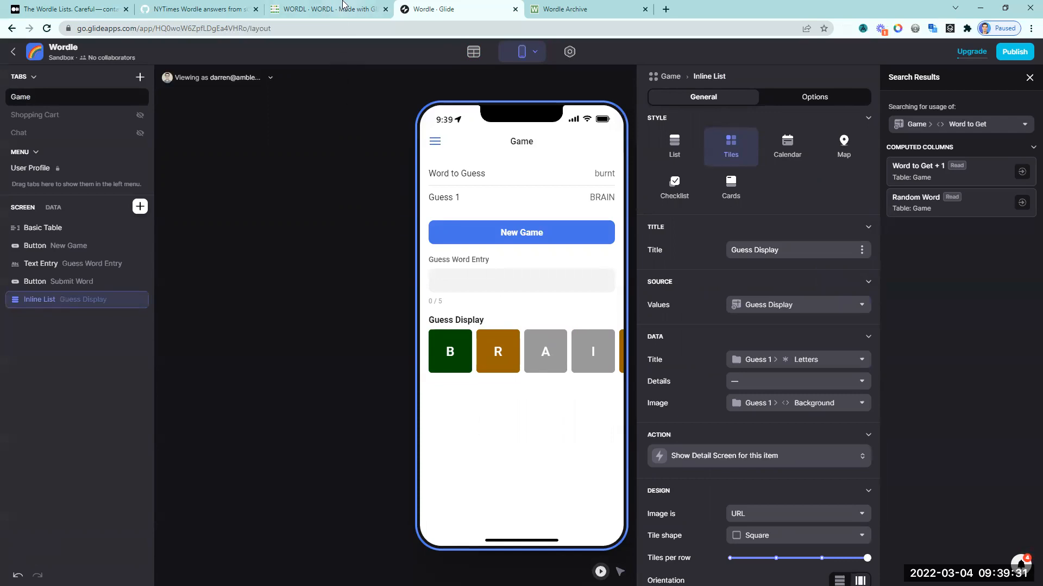
Step: Switch to the WORDL app page and inspect the area above its first guess row in DevTools
click(342, 8)
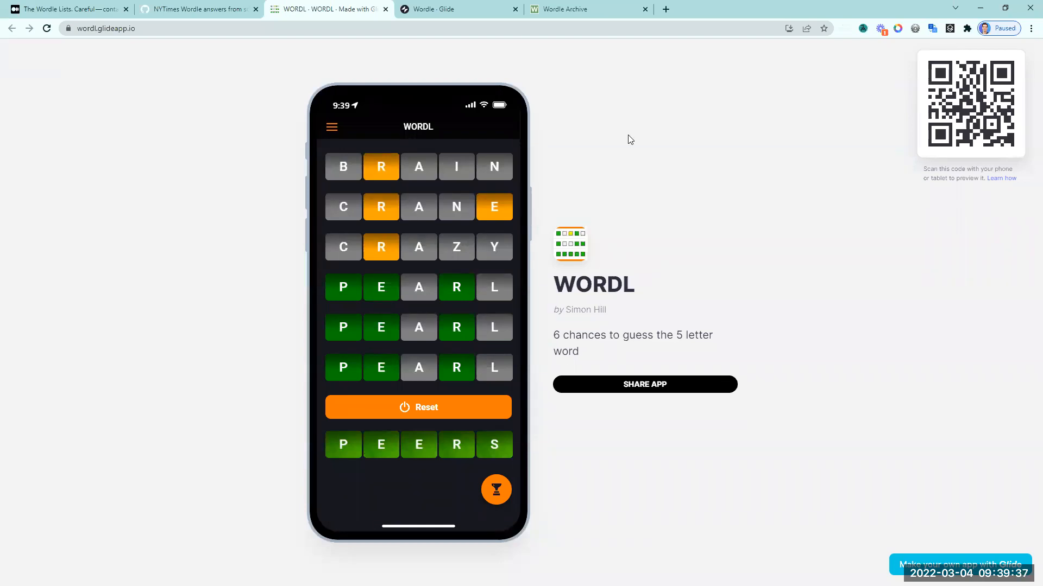
key(F12)
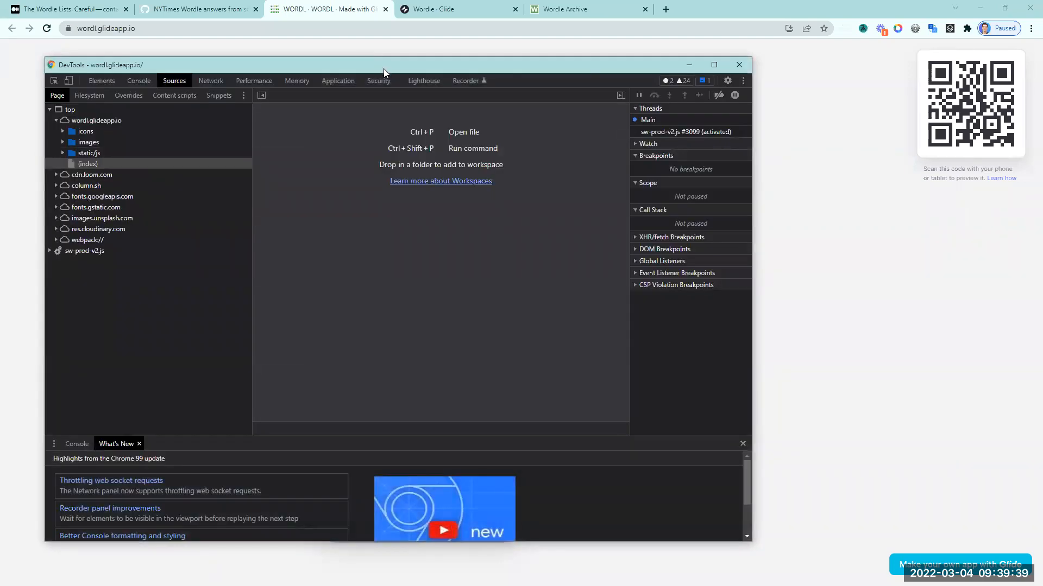
drag(383, 69, 951, 74)
click(621, 85)
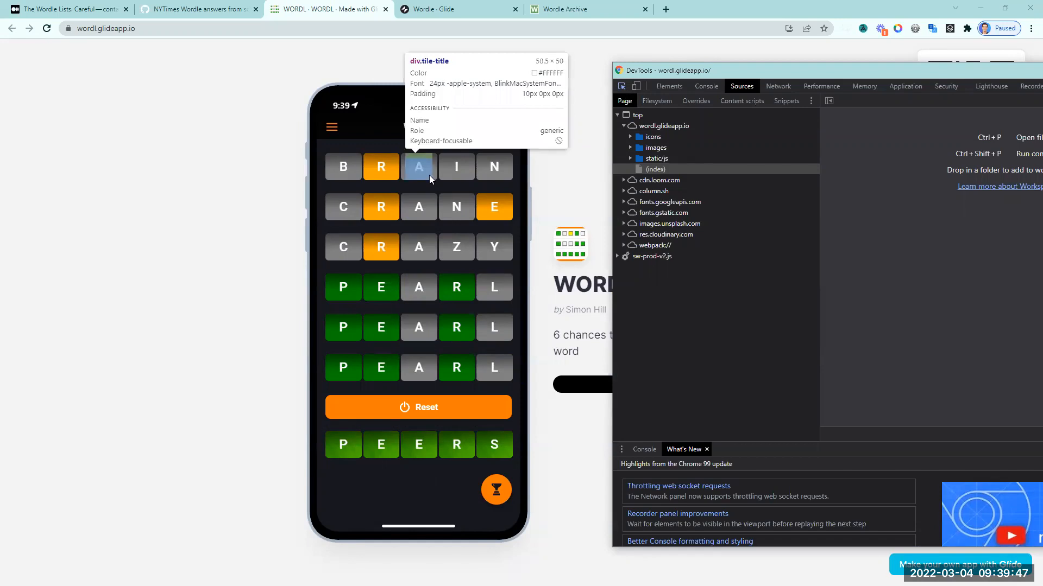
click(368, 144)
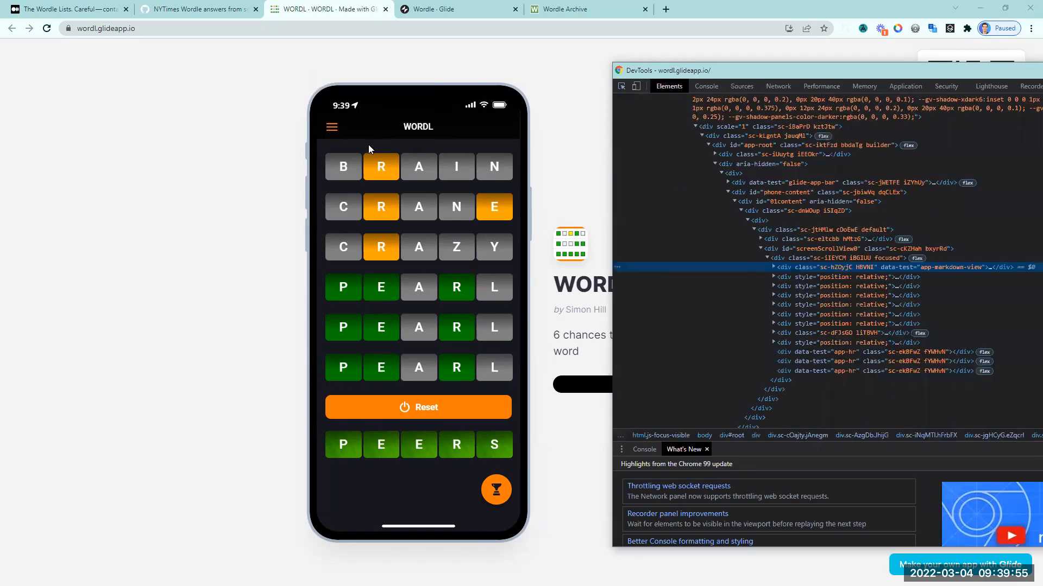
drag(740, 70, 544, 55)
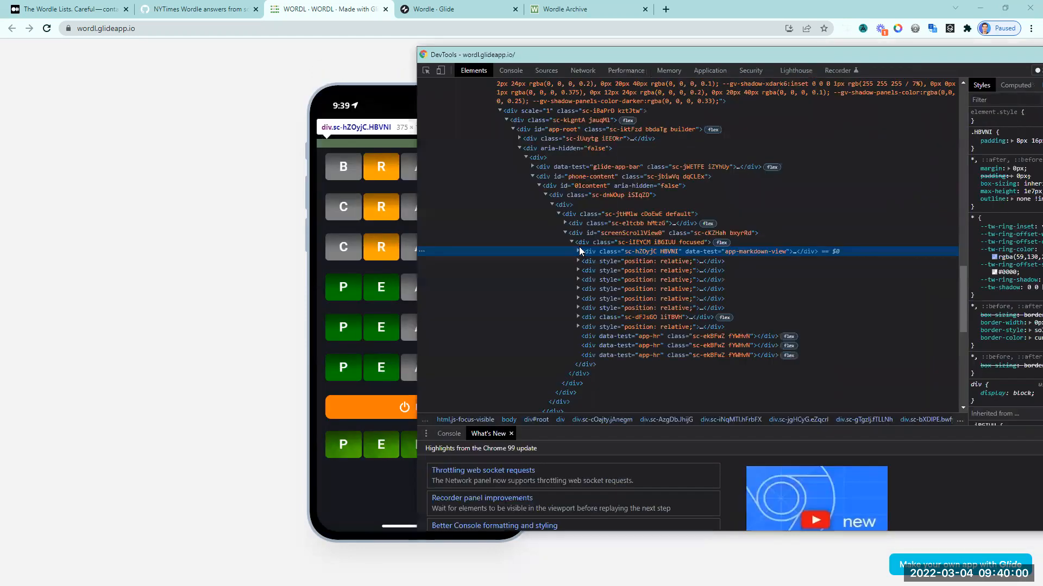
Step: Expand the style element inside WORDL's app-markdown-view block and copy its CSS rules
click(577, 252)
click(584, 261)
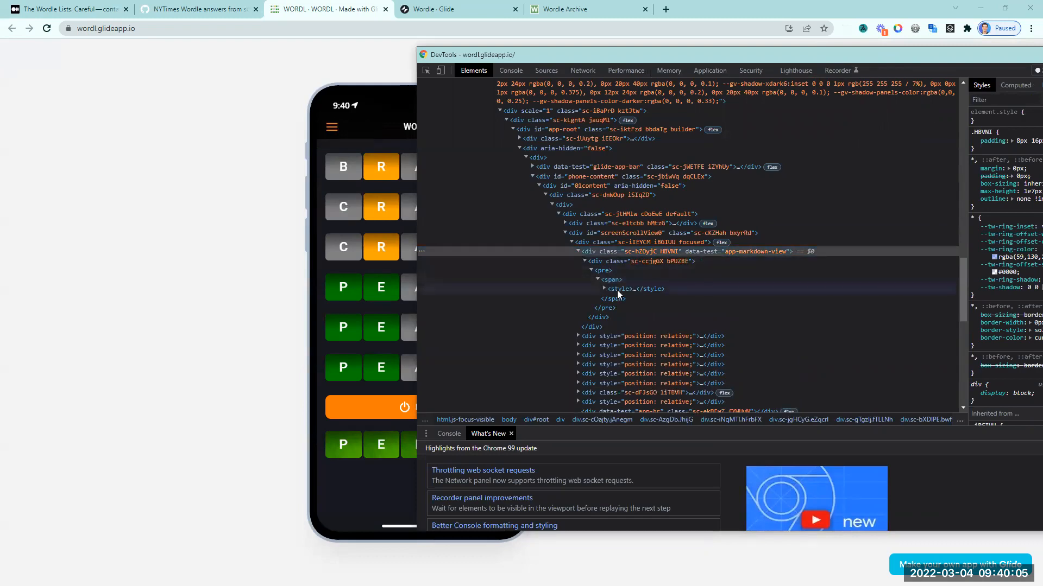
click(605, 288)
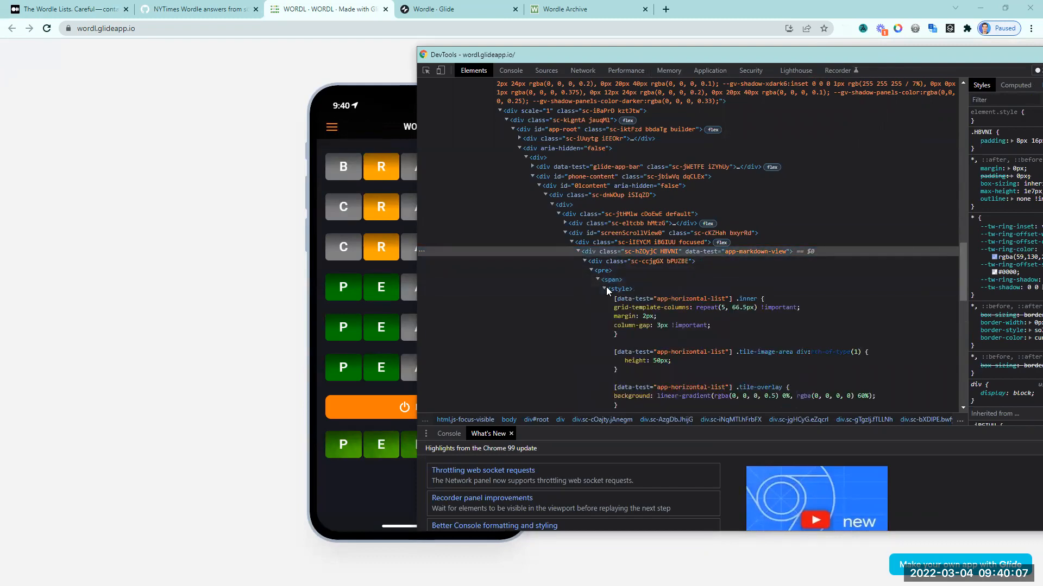
scroll(630, 259, down, 3)
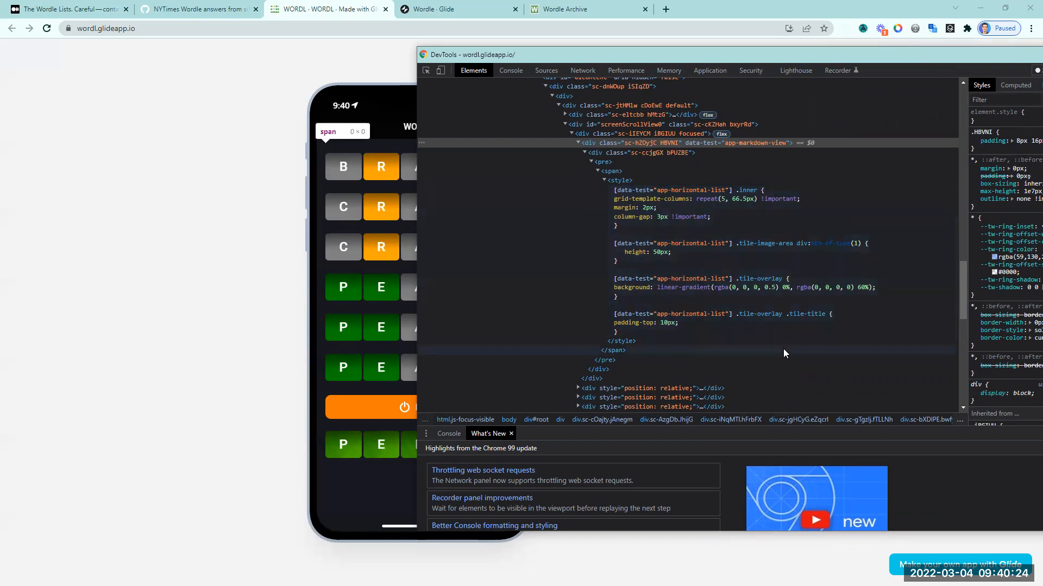
drag(568, 58, 512, 84)
click(607, 269)
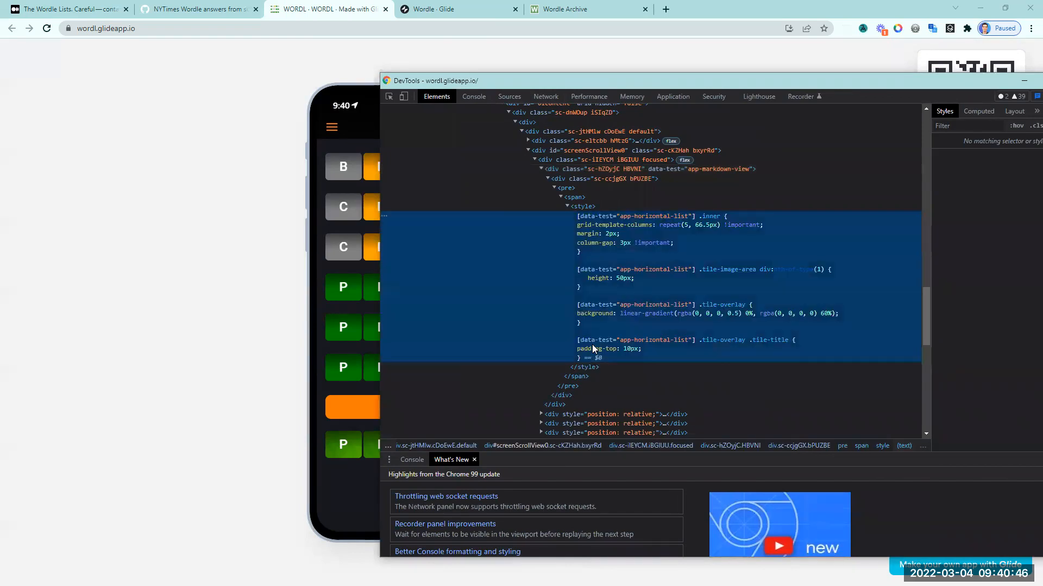
double_click(582, 278)
Step: Return to the Wordle project in Glide and insert a Rich Text component on the Game screen
click(433, 9)
click(140, 206)
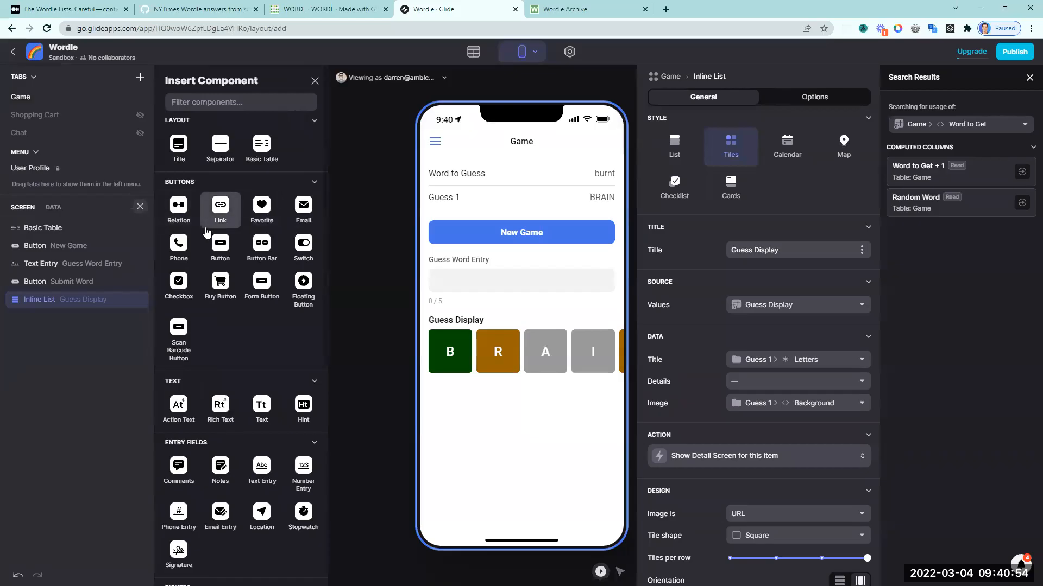
text(rich)
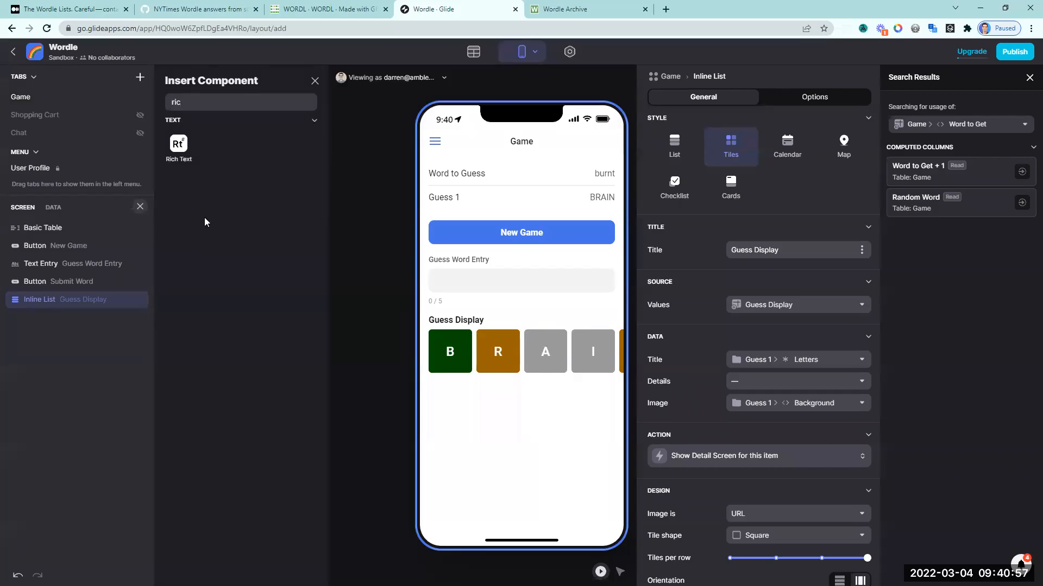
click(178, 152)
Step: Fill the Rich Text component with <pre><span><style> followed by the copied CSS, and remove the extra blank line
text(<pre><span?)
key(BackSpace)
text(><sty;e)
key(ctrl+v)
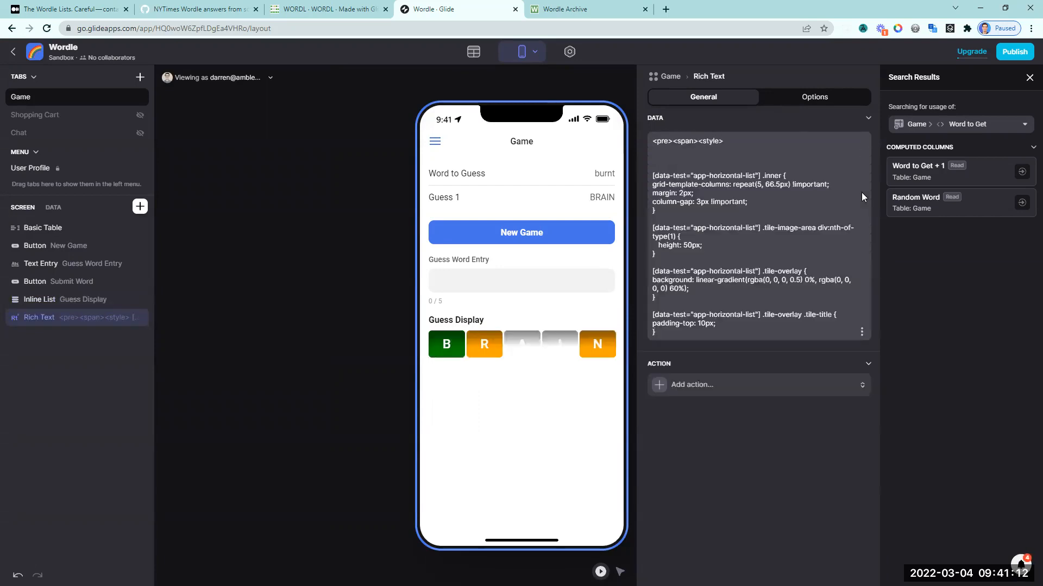
key(BackSpace)
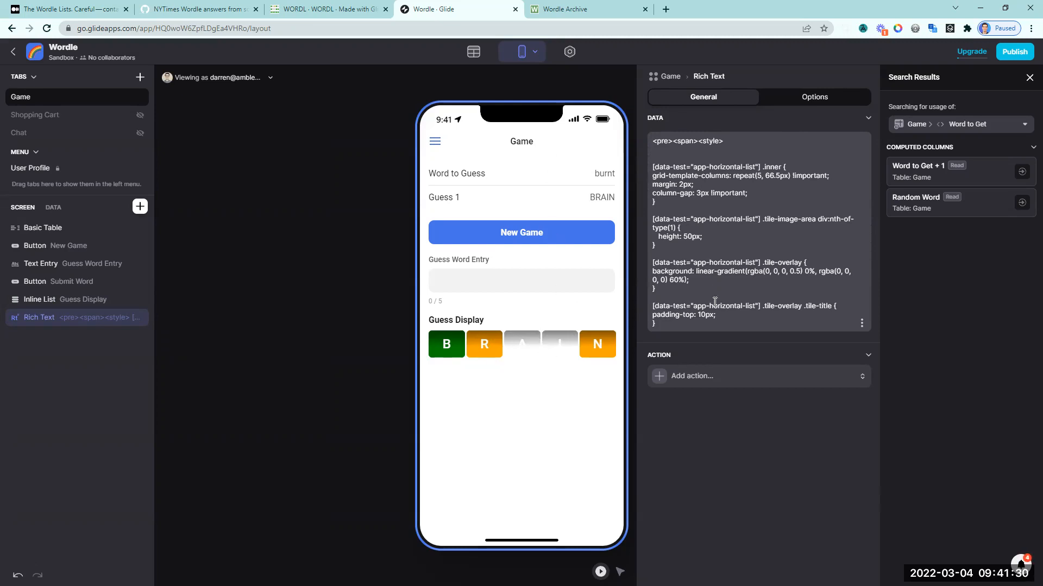
Step: Delete the .tile-overlay linear-gradient background rule and its leftover blank lines from the Rich Text CSS
drag(688, 281, 637, 271)
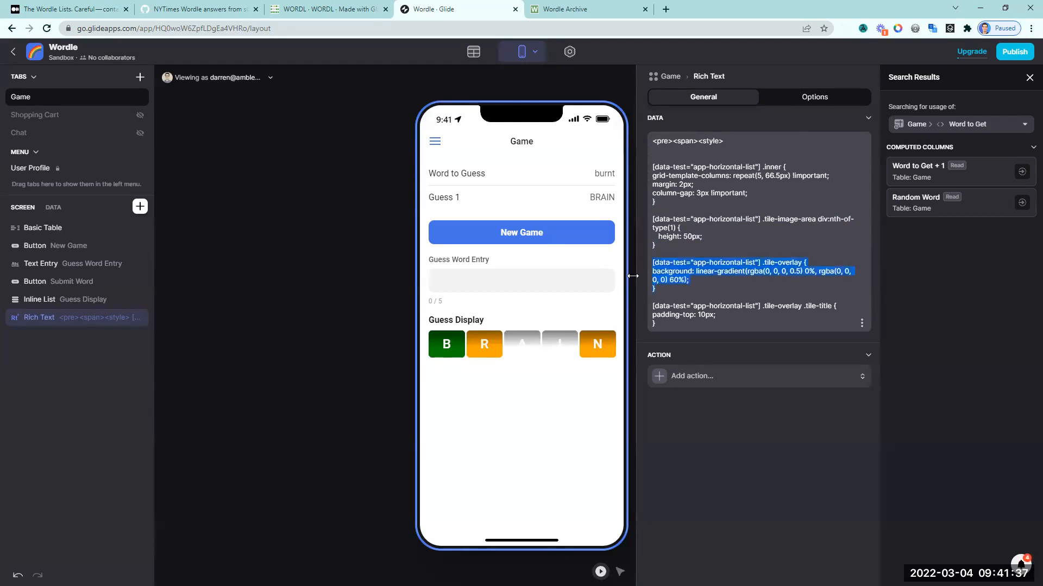
key(BackSpace)
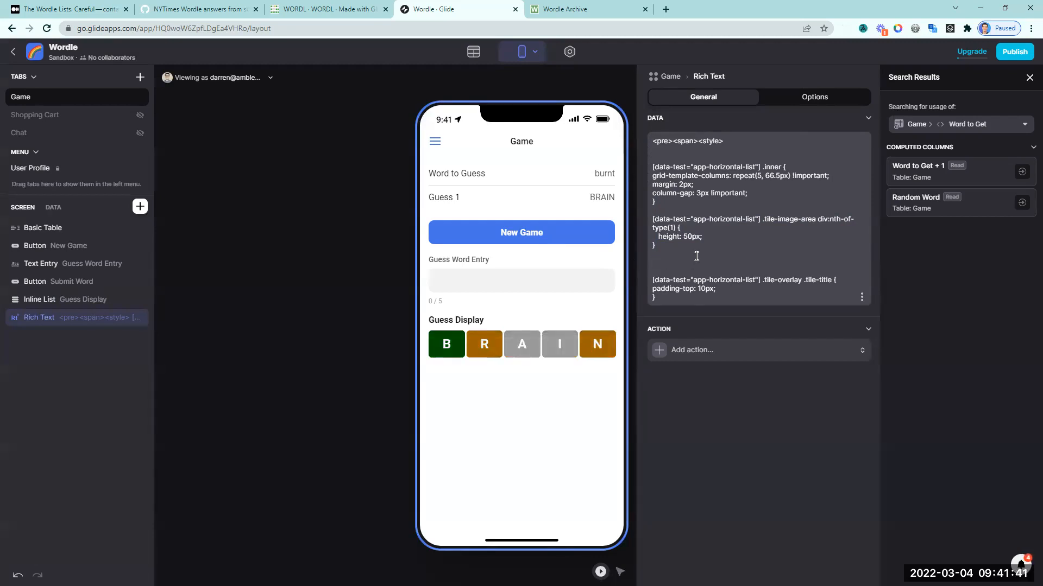
key(BackSpace)
key(BackSpace)
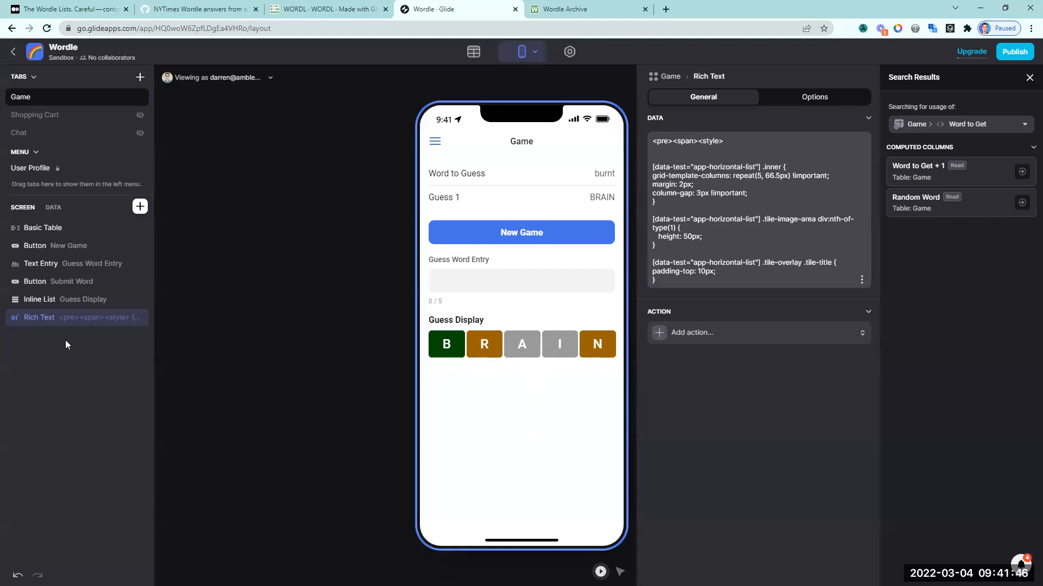
Step: Move the Rich Text component above the Basic Table and clear the title of the Guess Display inline list
drag(38, 318, 62, 227)
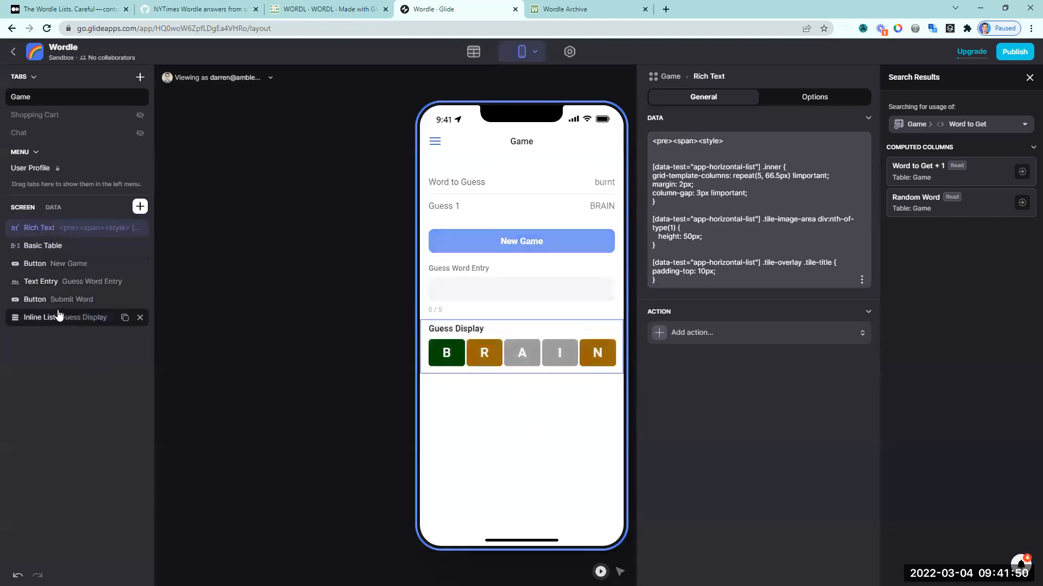
click(59, 316)
key(BackSpace)
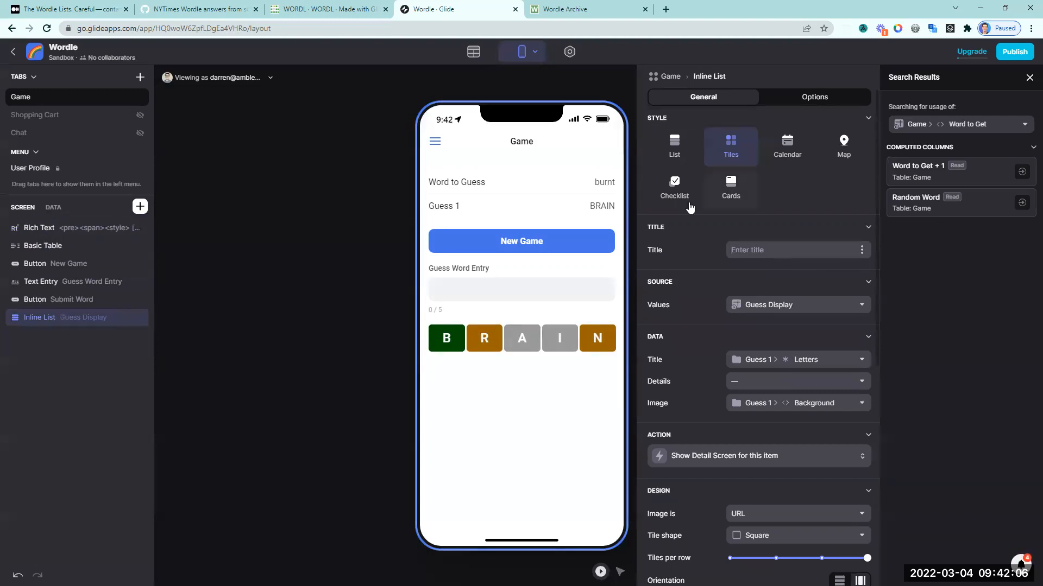
Step: Duplicate the Guess 1 column in the Game data table and label the copy Guess 2
click(473, 51)
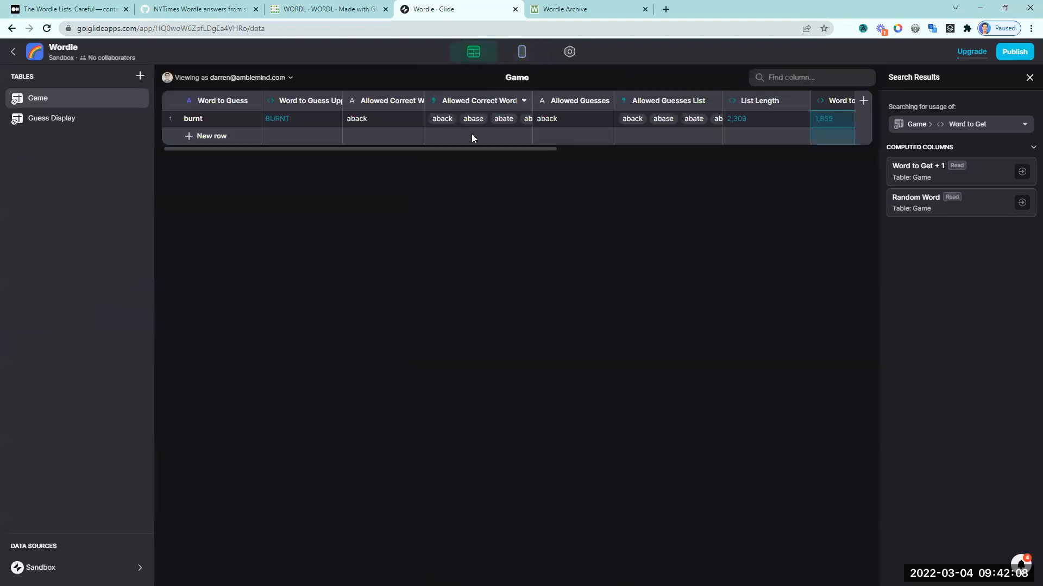
drag(343, 149, 663, 170)
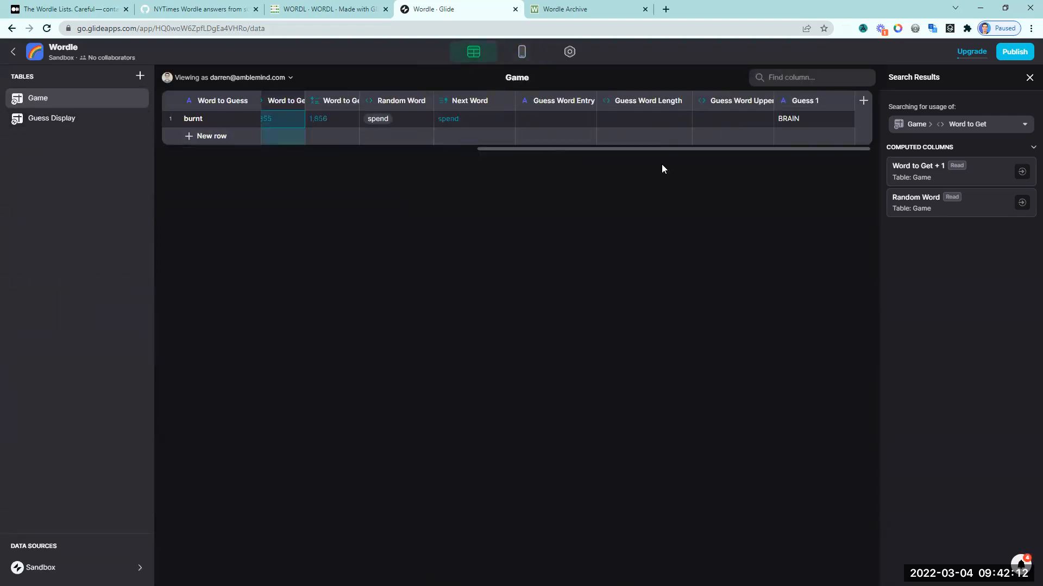
click(39, 113)
click(39, 98)
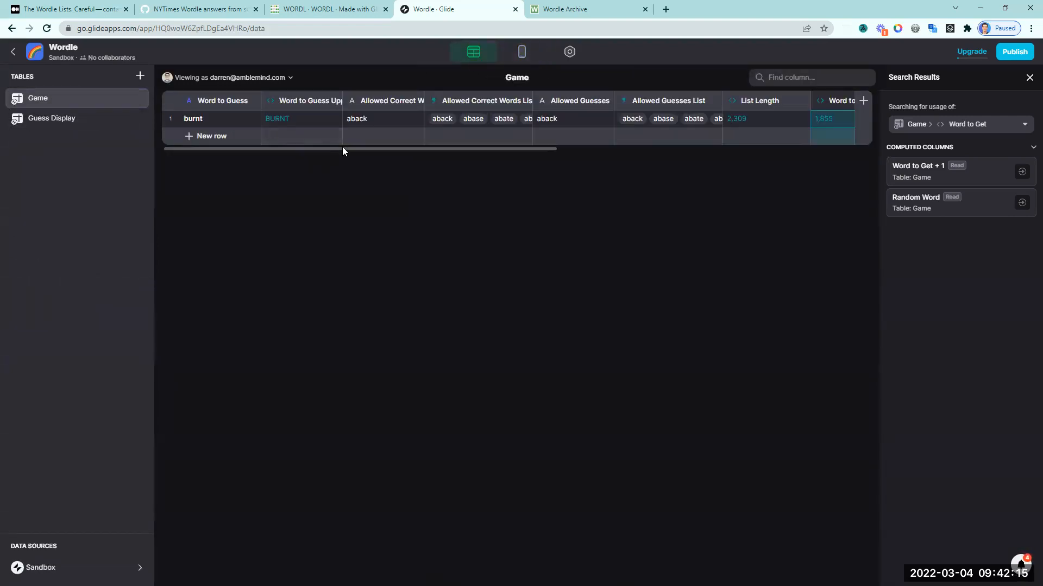
drag(342, 148, 759, 160)
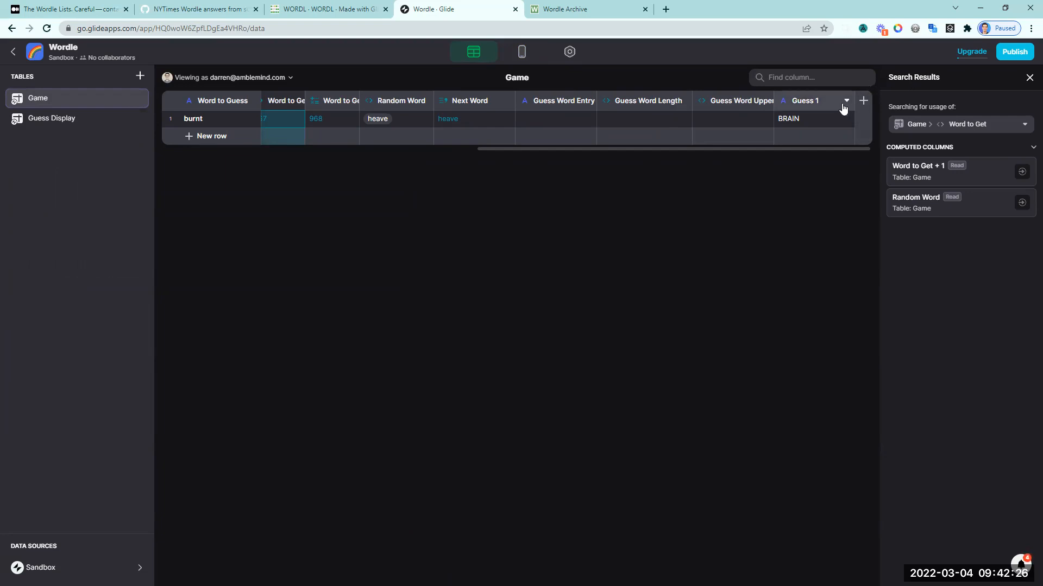
click(845, 101)
click(765, 156)
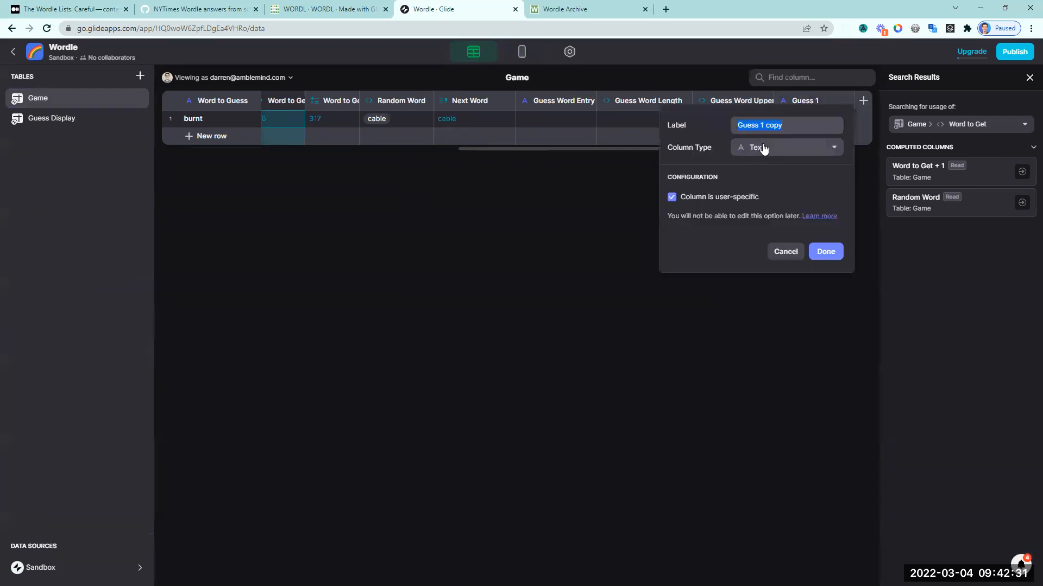
click(783, 129)
key(BackSpace)
key(BackSpace)
key(BackSpace)
key(BackSpace)
key(BackSpace)
key(BackSpace)
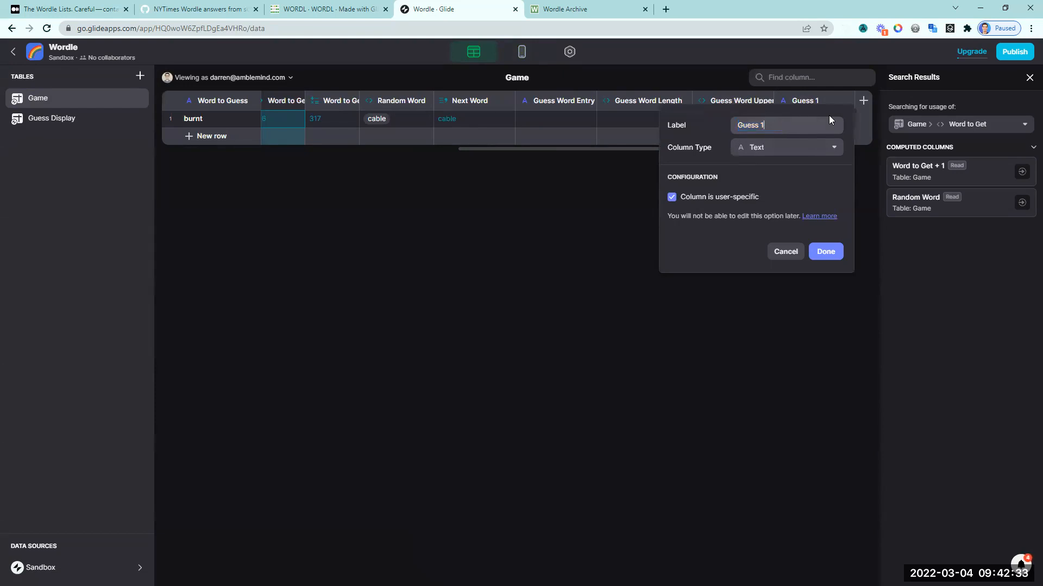
text(2)
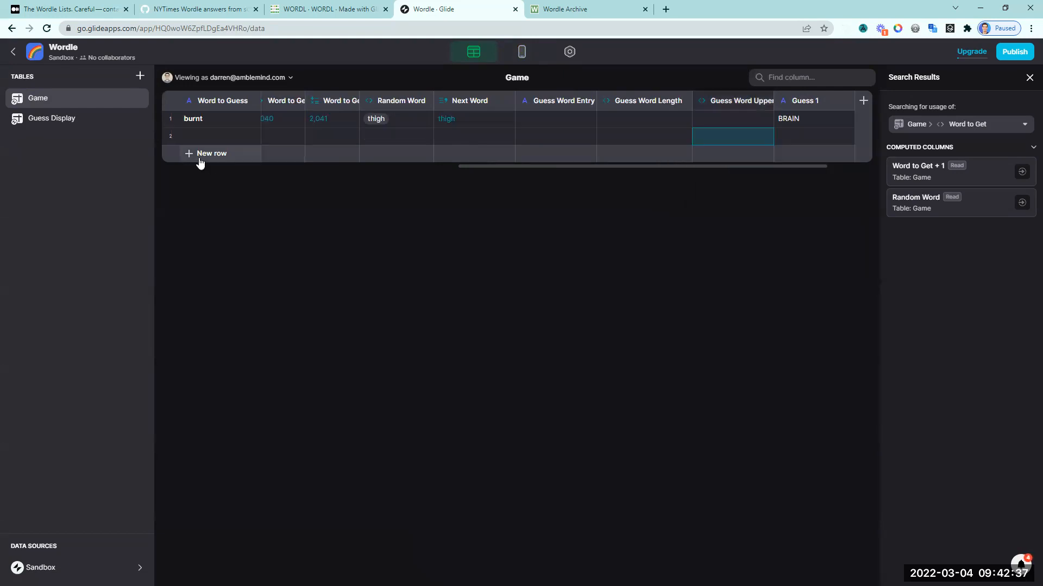
Step: Select the stray empty second row in the Game table
click(171, 137)
click(170, 138)
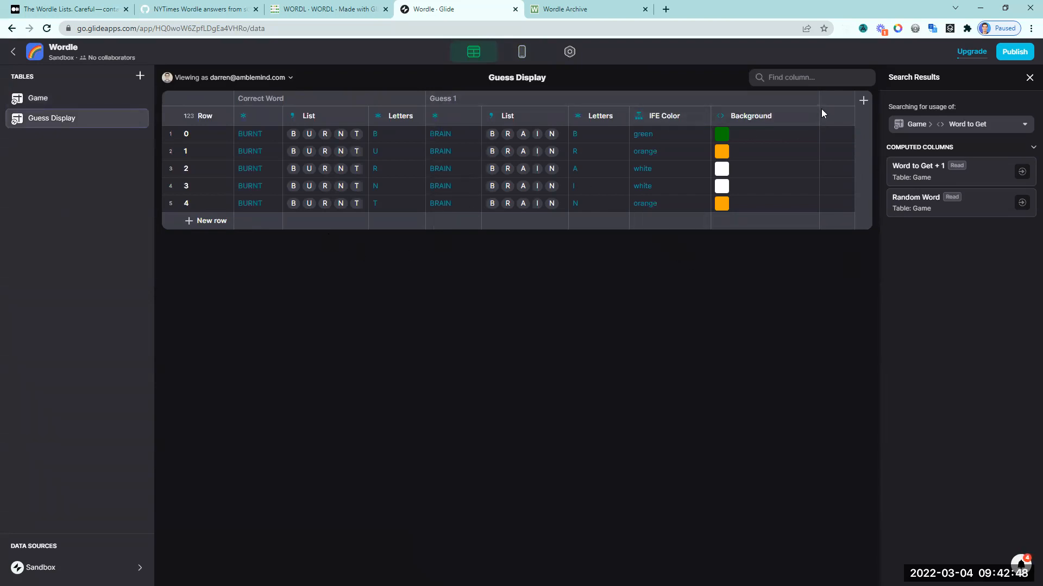
Step: Narrow the Background column in the Guess Display table
drag(818, 112, 795, 128)
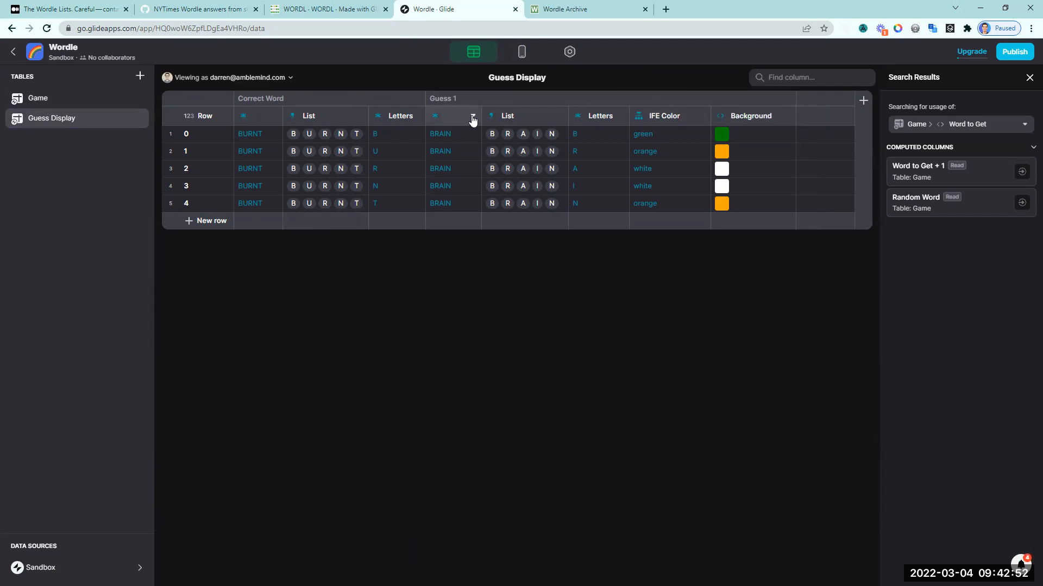
Step: Duplicate the Guess 1 single value column in Guess Display as "Guess 2 /", taking the first Guess 2 value from the Game table
click(472, 117)
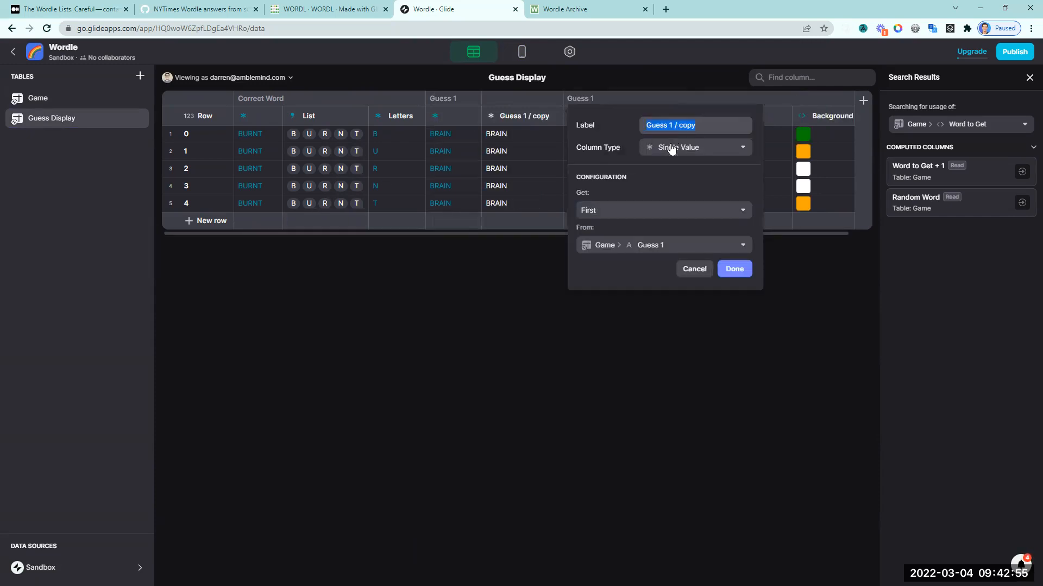
click(675, 125)
key(BackSpace)
text(2)
key(Delete)
key(Delete)
key(Delete)
key(Delete)
key(Delete)
click(663, 245)
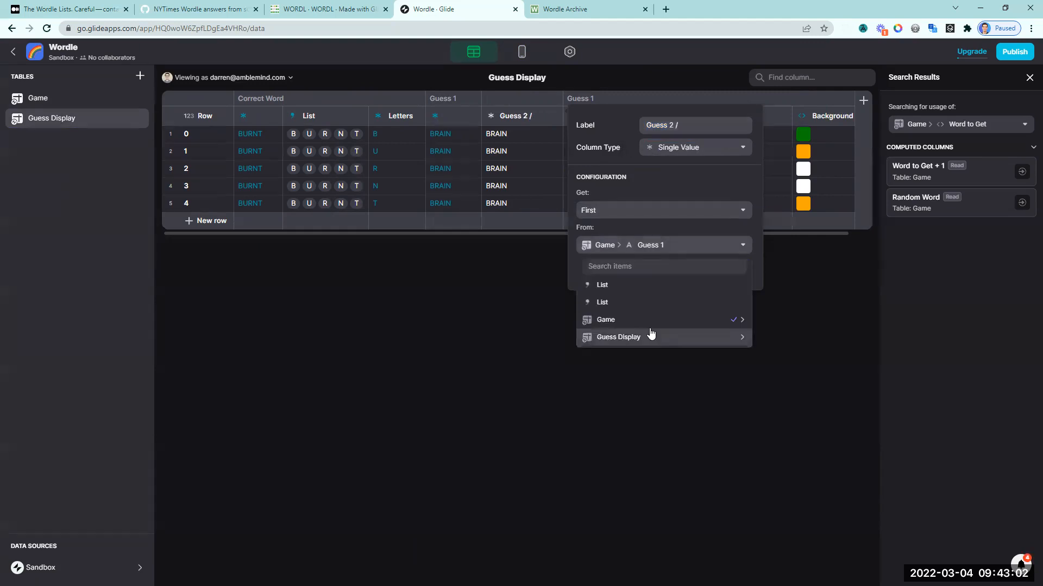
mouse_move(658, 318)
click(804, 572)
click(734, 269)
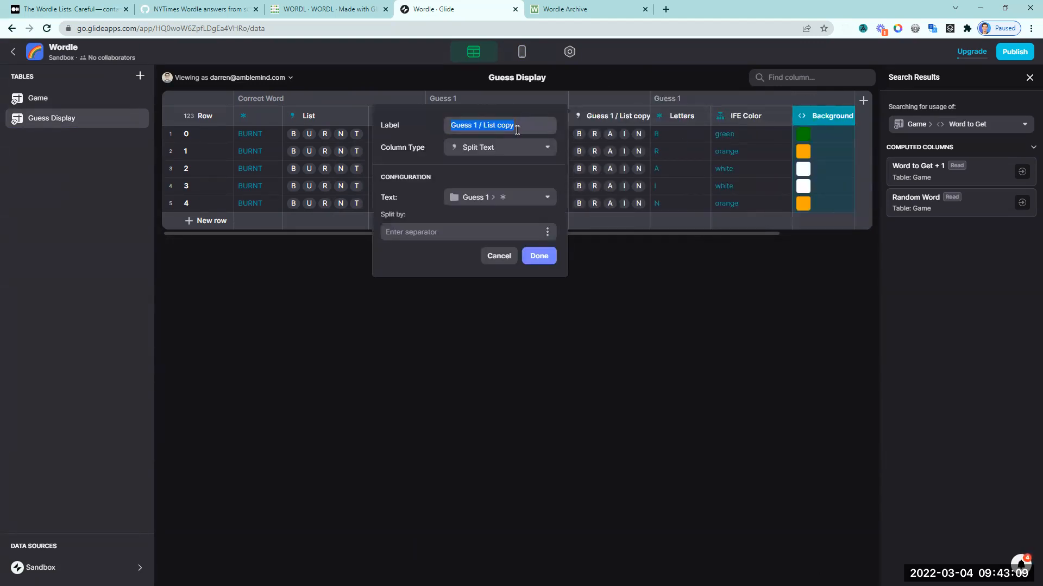
Step: Duplicate the Guess 1 List column as Guess 2 / List and split the text of the Guess 2 column
click(477, 126)
key(BackSpace)
text(2)
click(541, 128)
key(BackSpace)
key(BackSpace)
key(BackSpace)
key(BackSpace)
key(BackSpace)
click(519, 206)
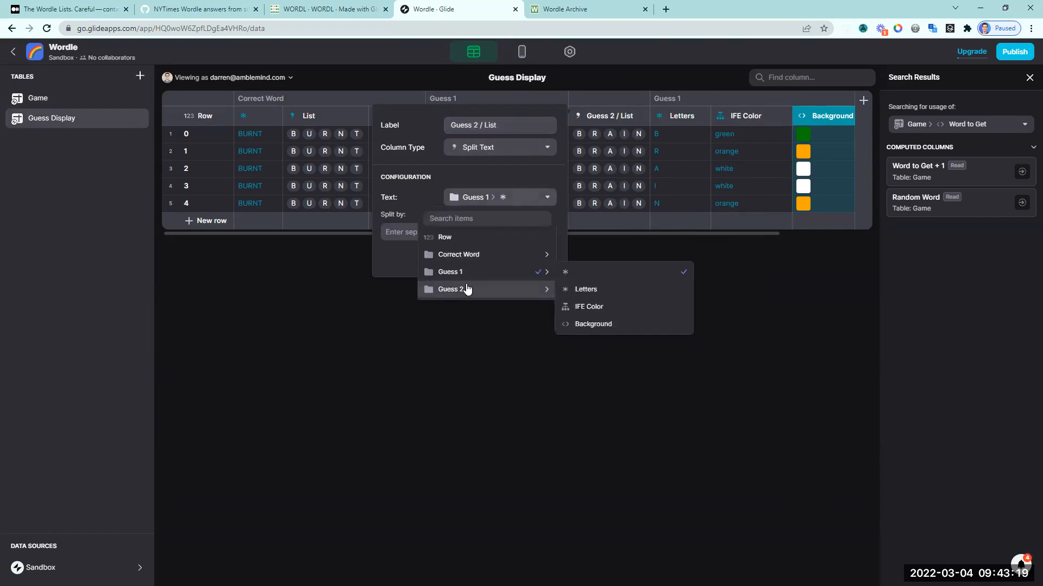
click(579, 298)
click(526, 256)
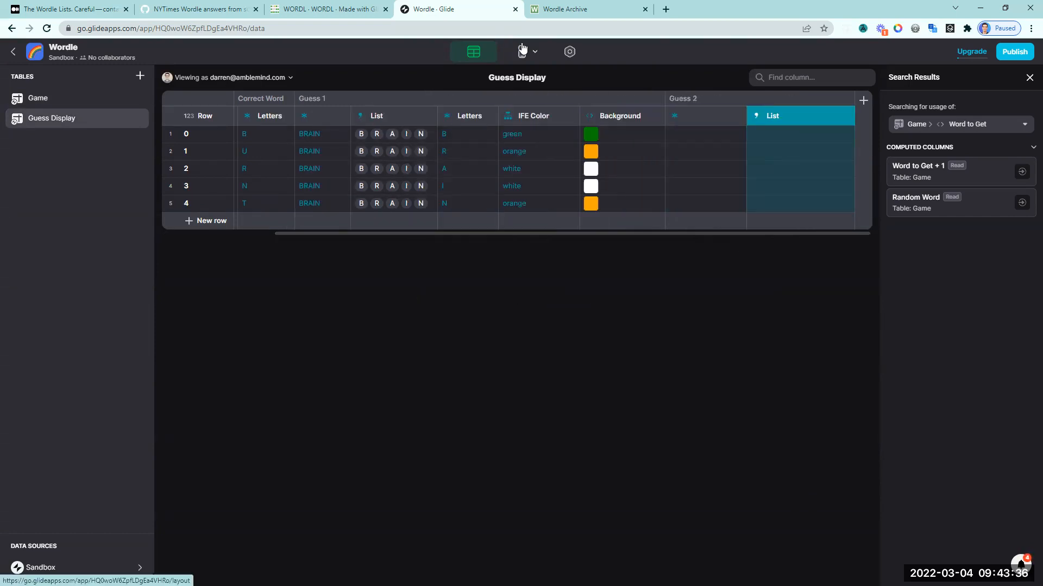
Step: Enter the test word asdfs as the guess word in the app preview
click(522, 50)
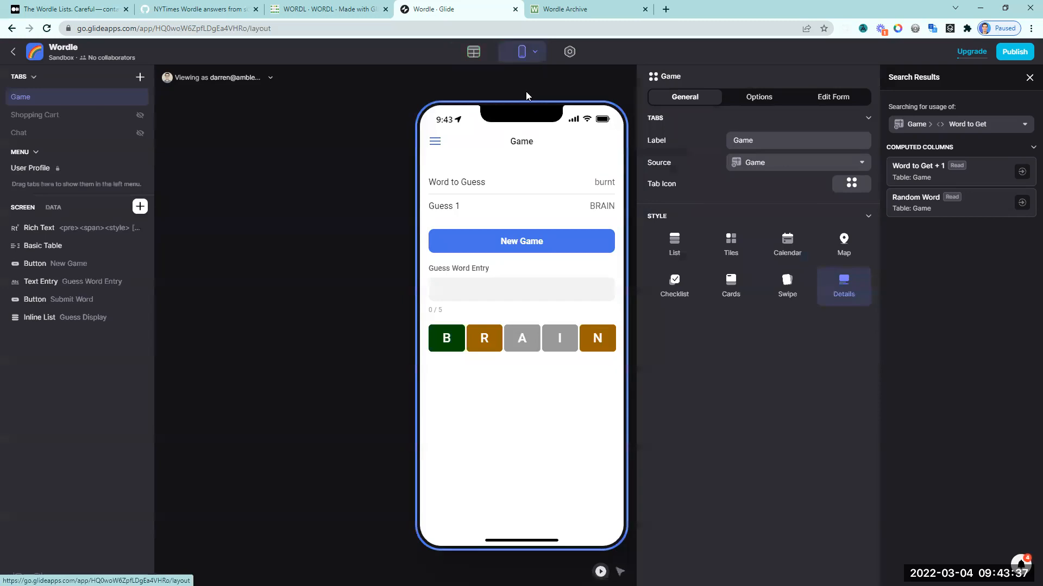
click(472, 291)
text(asdfs)
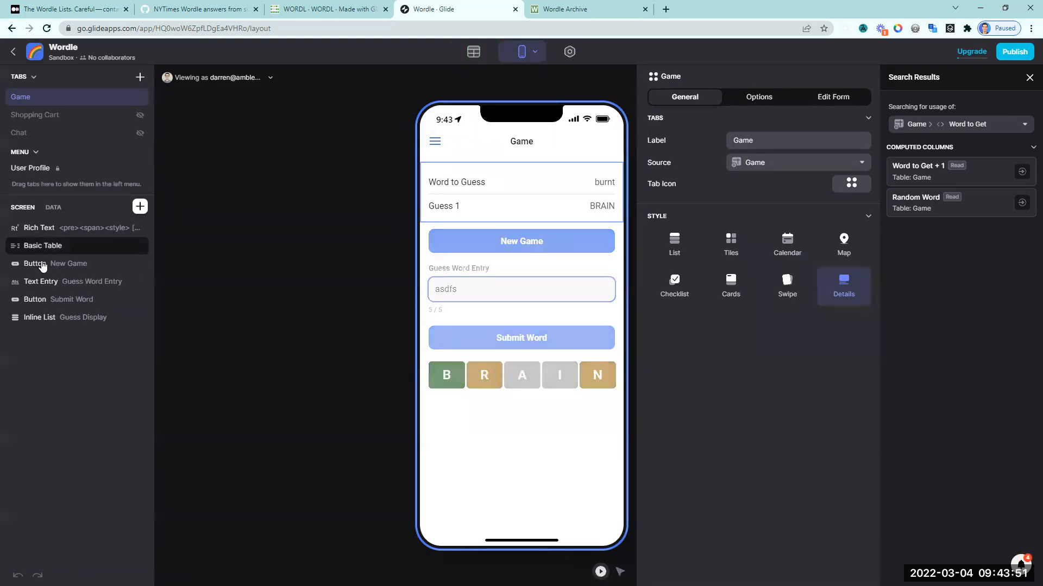
Step: Edit the Submit Word button's action so its existing Set Column Values runs only if Guess 1 is empty
click(60, 299)
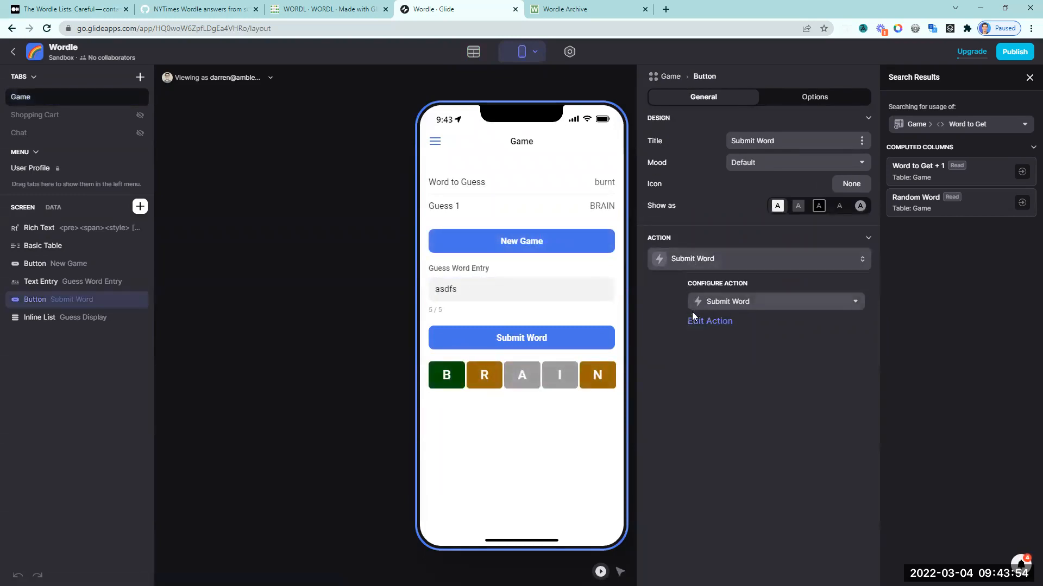
click(697, 321)
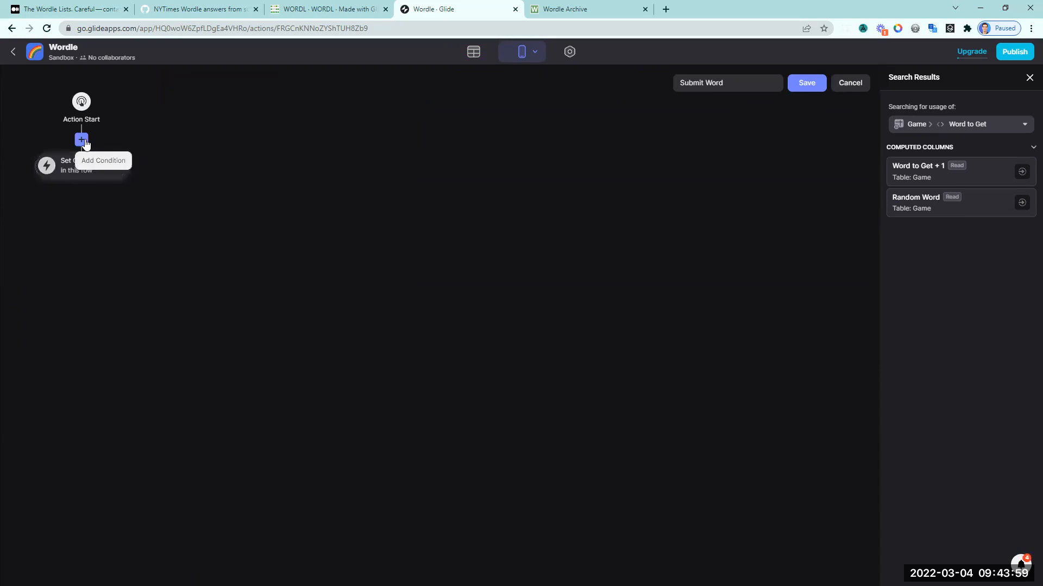
click(83, 141)
click(84, 143)
click(131, 198)
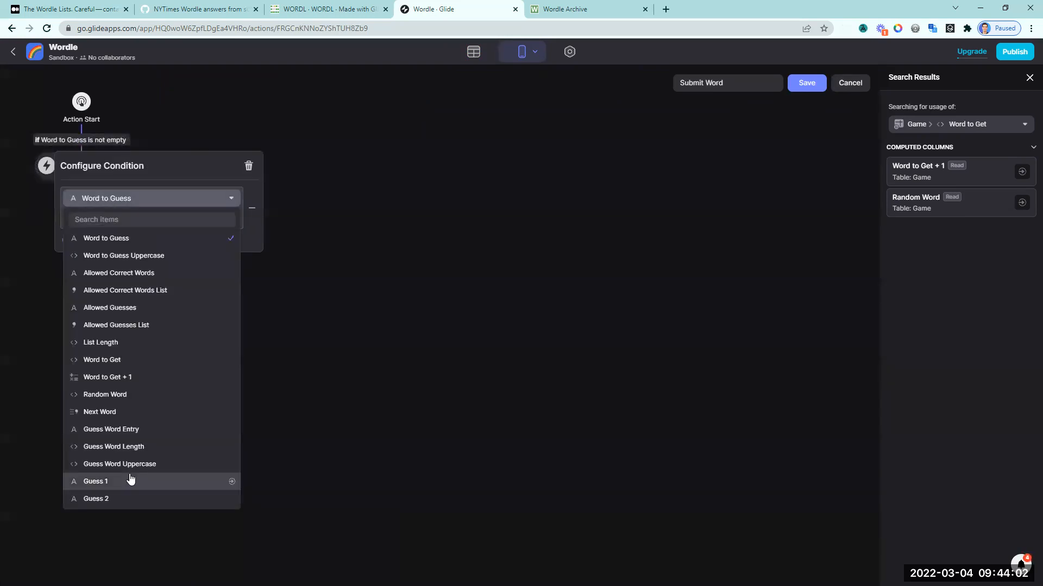
click(130, 481)
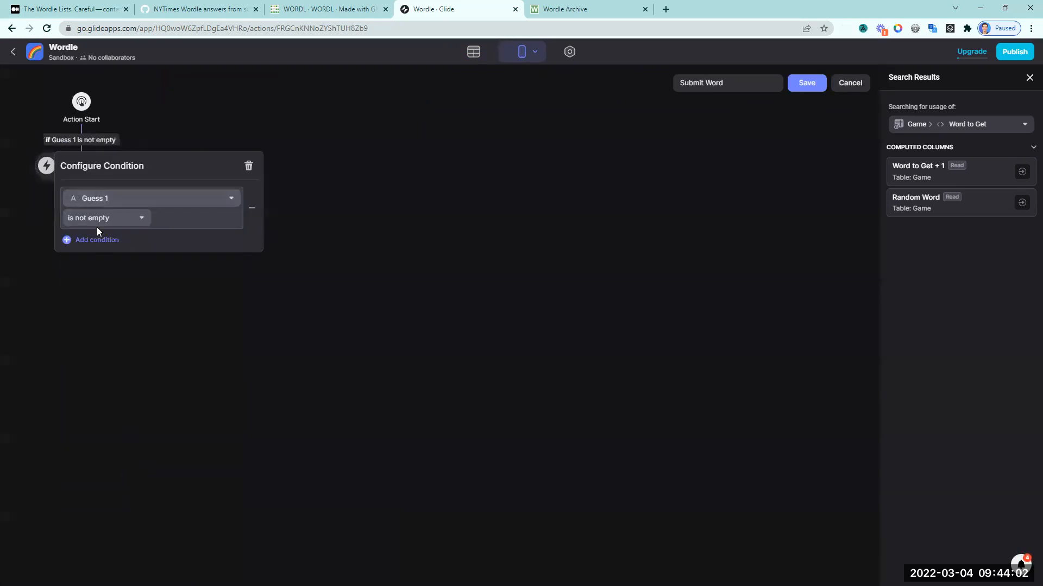
click(101, 217)
click(76, 267)
click(114, 381)
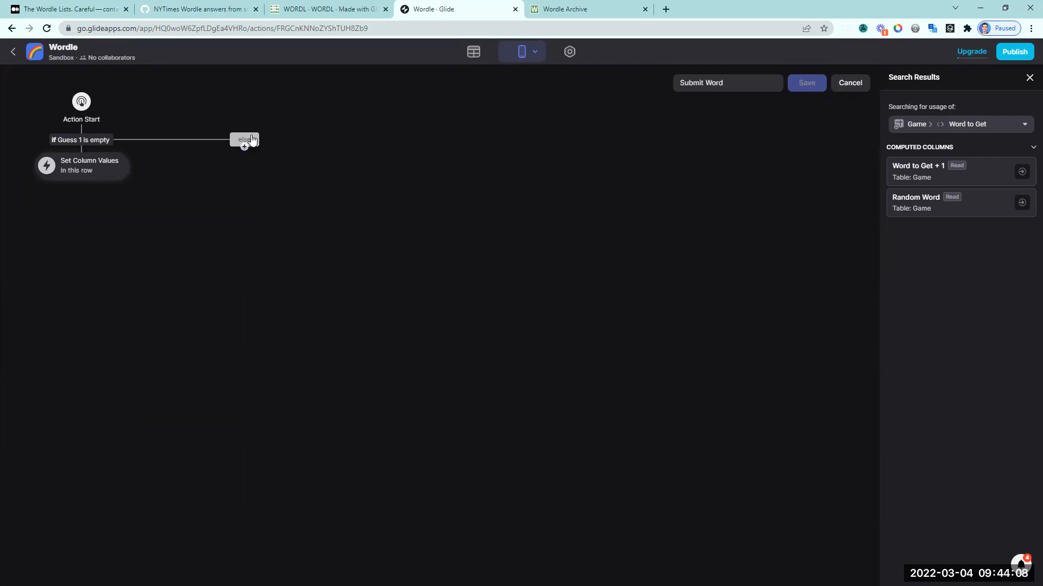
Step: Add a second branch to the Submit Word action with the condition Guess 2 is empty
click(252, 140)
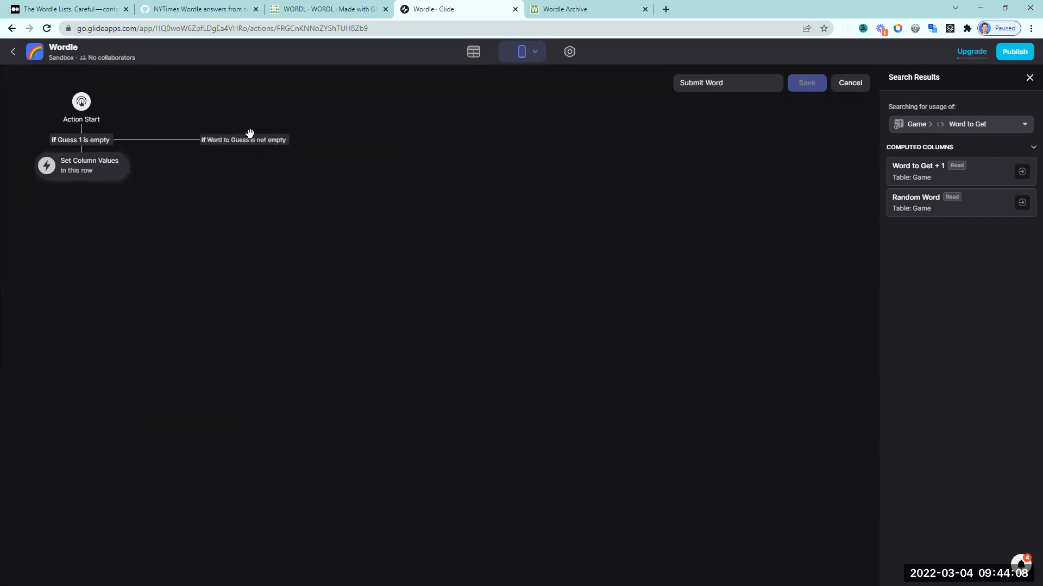
click(256, 142)
click(248, 204)
click(182, 499)
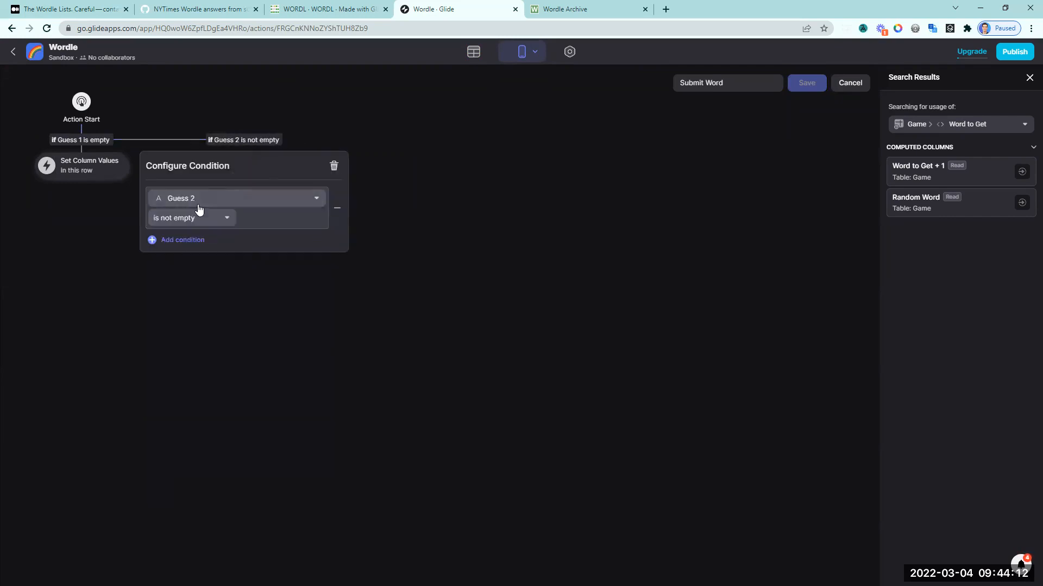
click(198, 217)
click(175, 272)
click(185, 305)
Step: Add a Set Column Values action to the Guess 2 branch, setting Guess 2 to Guess Word Uppercase
click(244, 158)
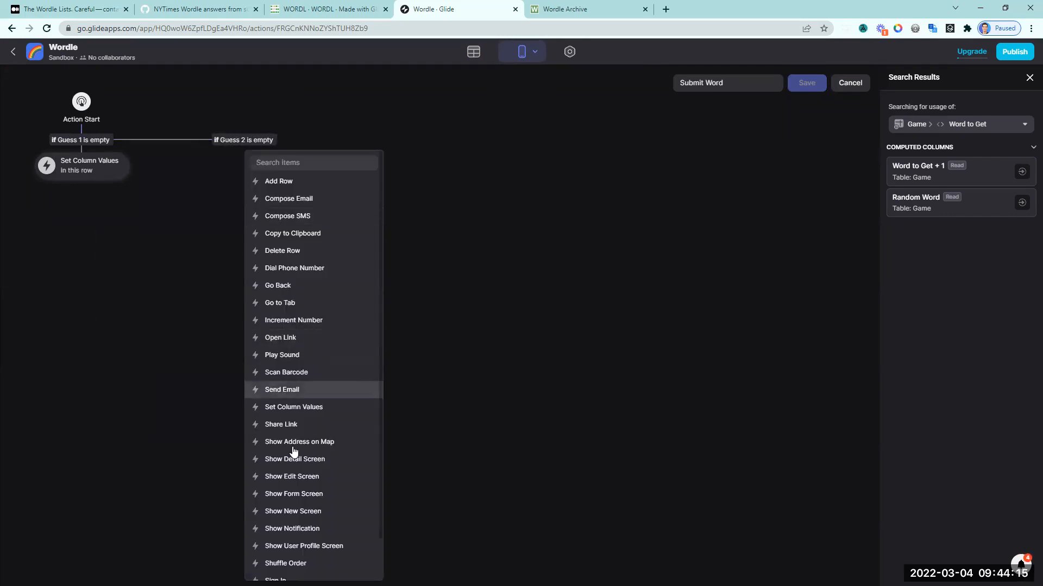
scroll(295, 483, down, 2)
scroll(297, 431, up, 2)
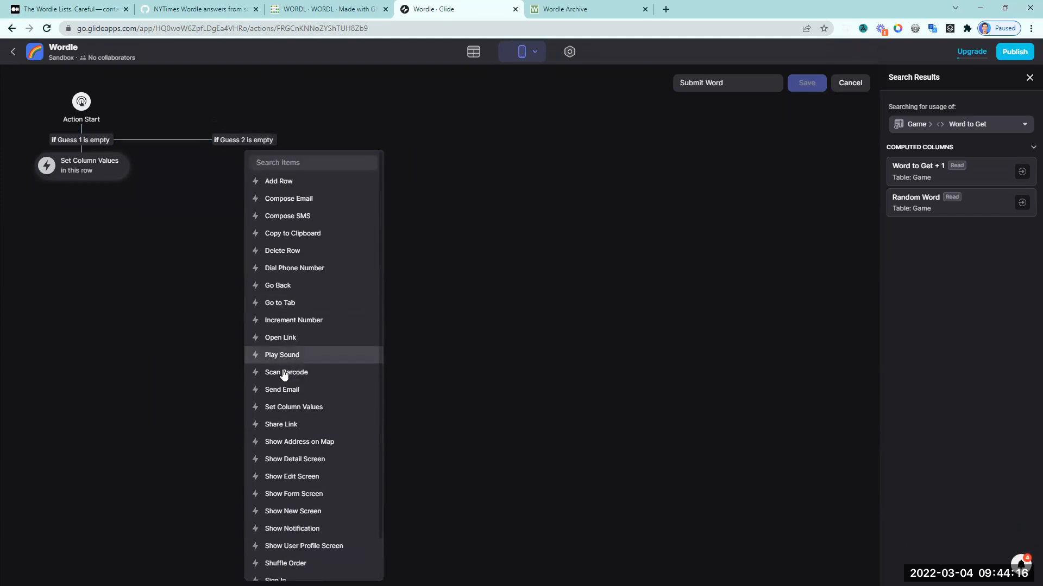
click(284, 408)
click(245, 168)
scroll(250, 375, down, 1)
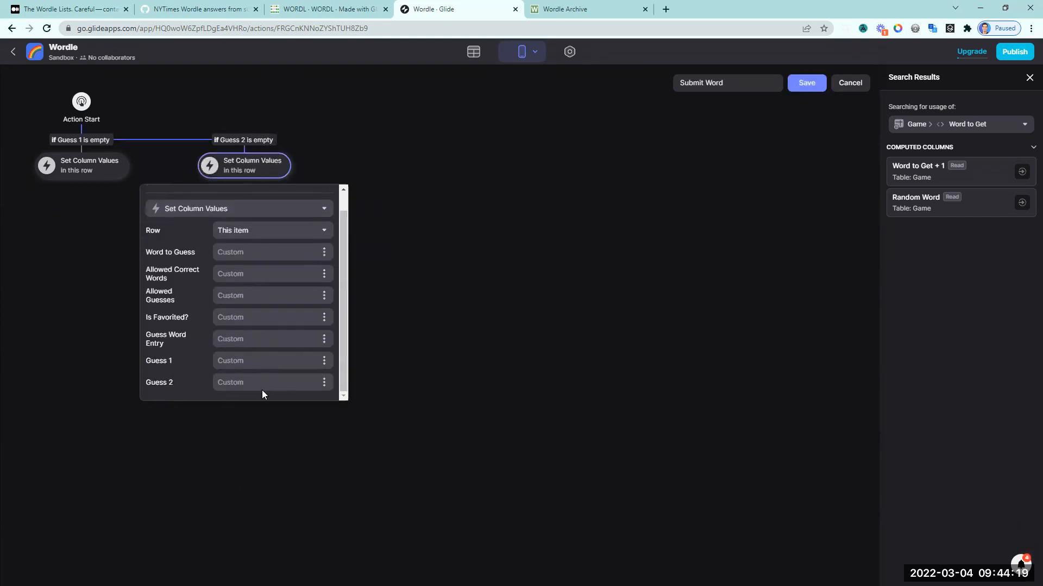
click(324, 383)
scroll(302, 374, down, 1)
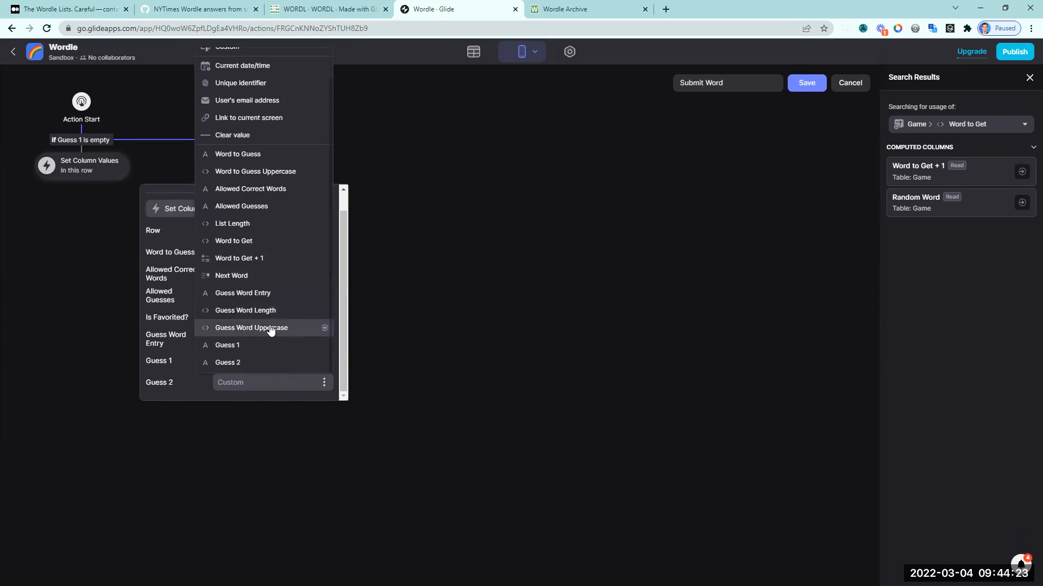
click(270, 329)
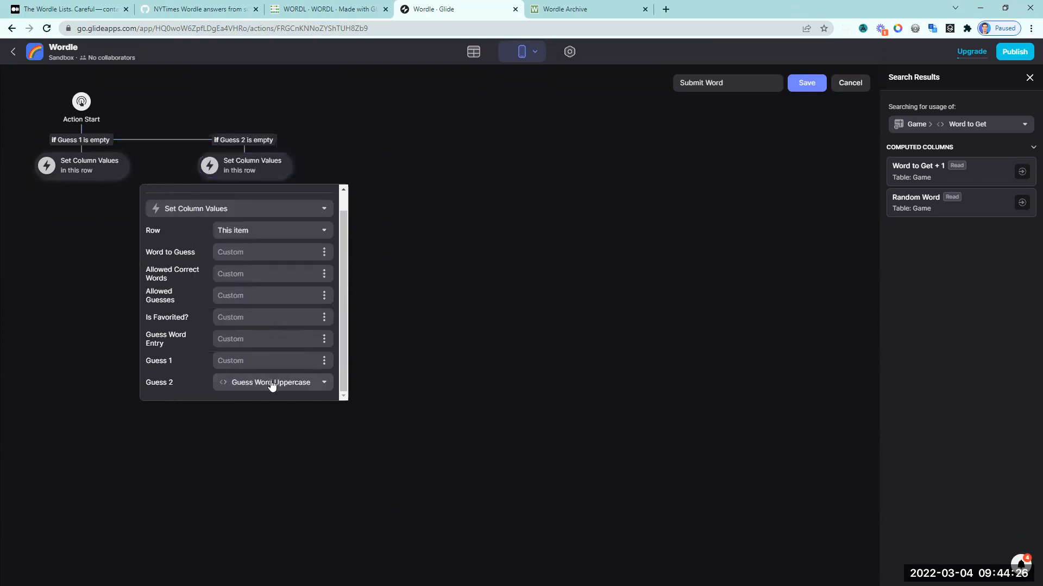
Step: Set Guess Word Entry to Clear value in the Guess 2 branch and save the Submit Word action
click(324, 338)
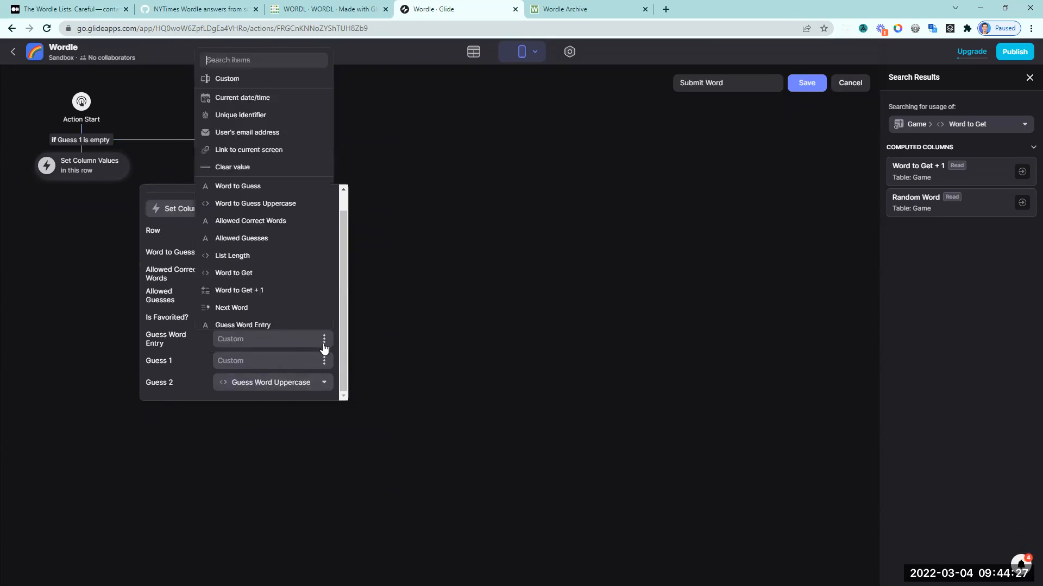
click(242, 163)
click(806, 83)
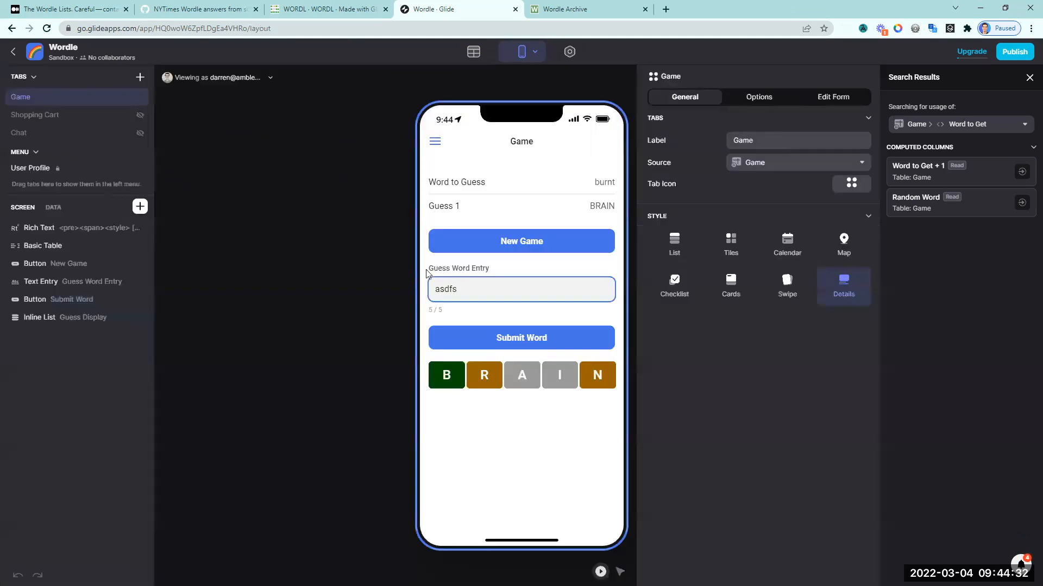
Step: Submit BOAST as the guess word in the app preview
double_click(496, 286)
text(B)
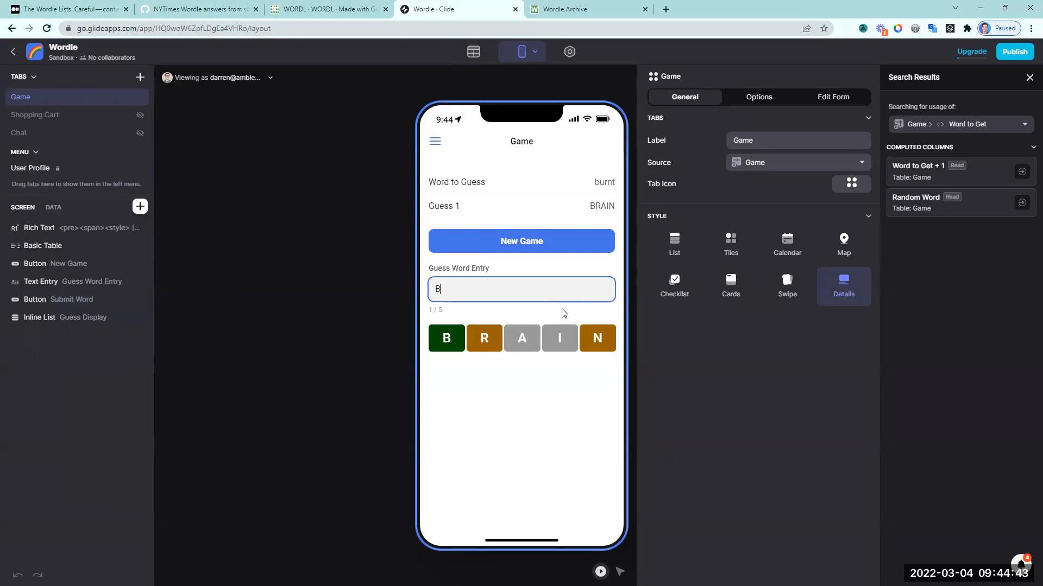
text(OAST)
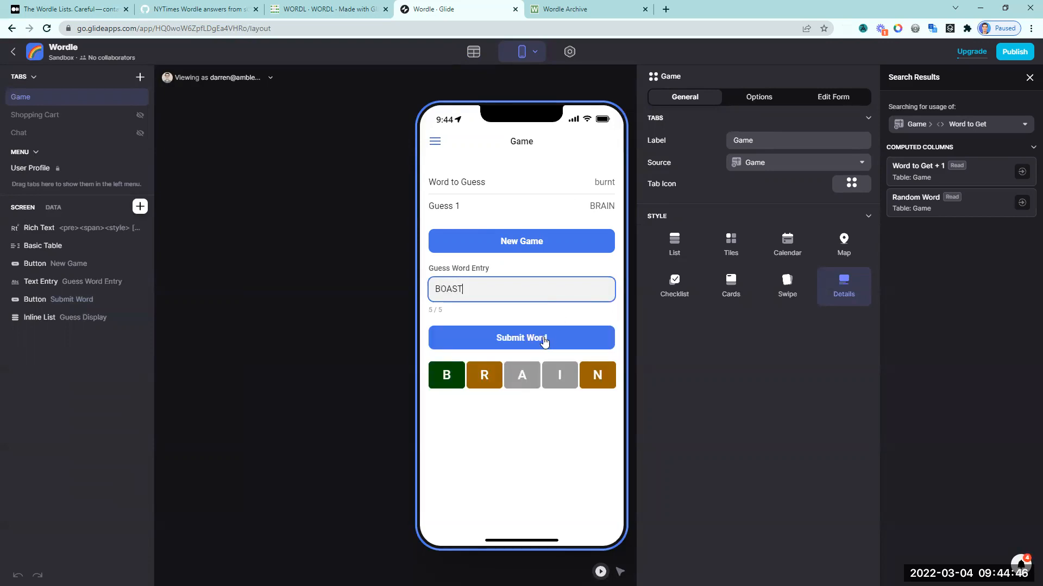
click(545, 340)
Step: Add a row showing Guess 2 to the Basic Table component
click(42, 245)
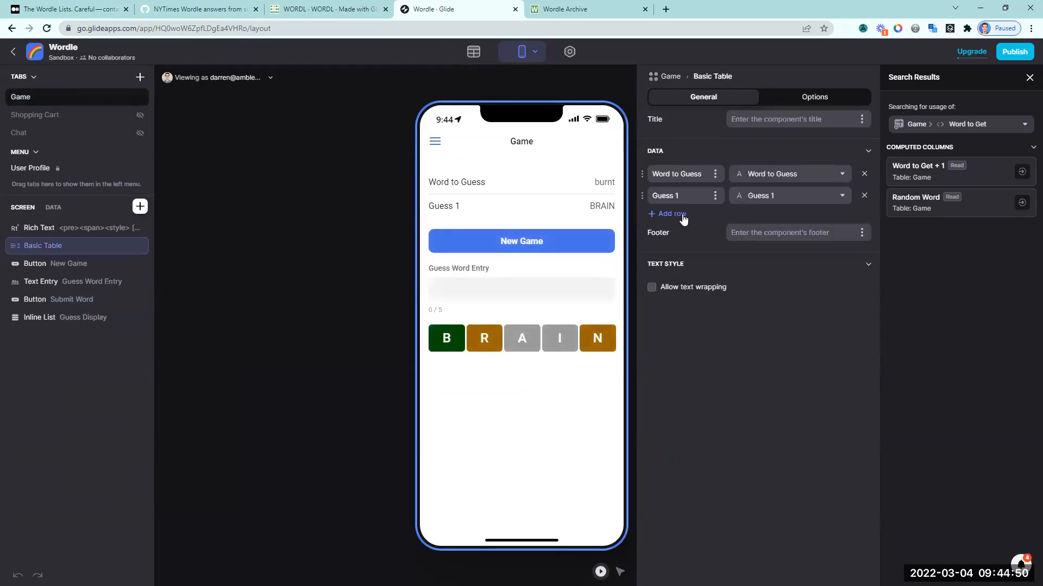
click(672, 214)
click(761, 225)
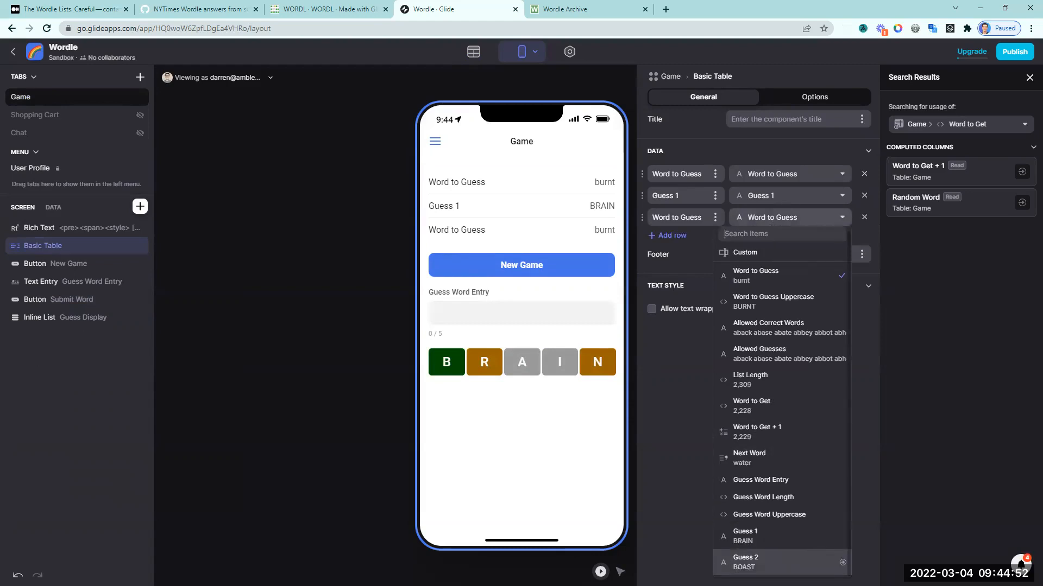
click(752, 561)
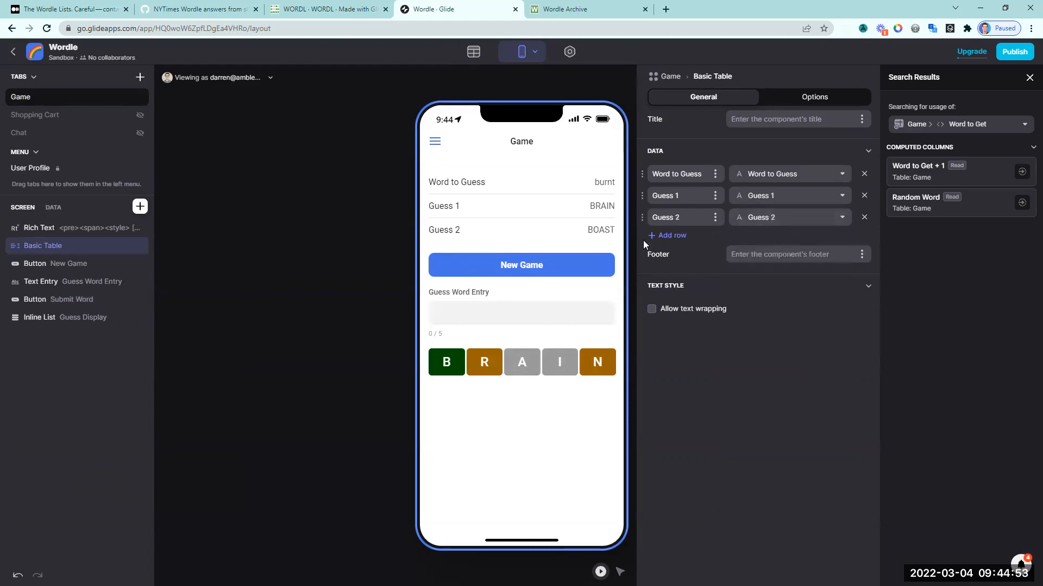
Step: In Guess Display, duplicate the Guess 1 IFE Color column as Guess 2 / IFE Color and base both cases on Guess 2 Letters
click(473, 51)
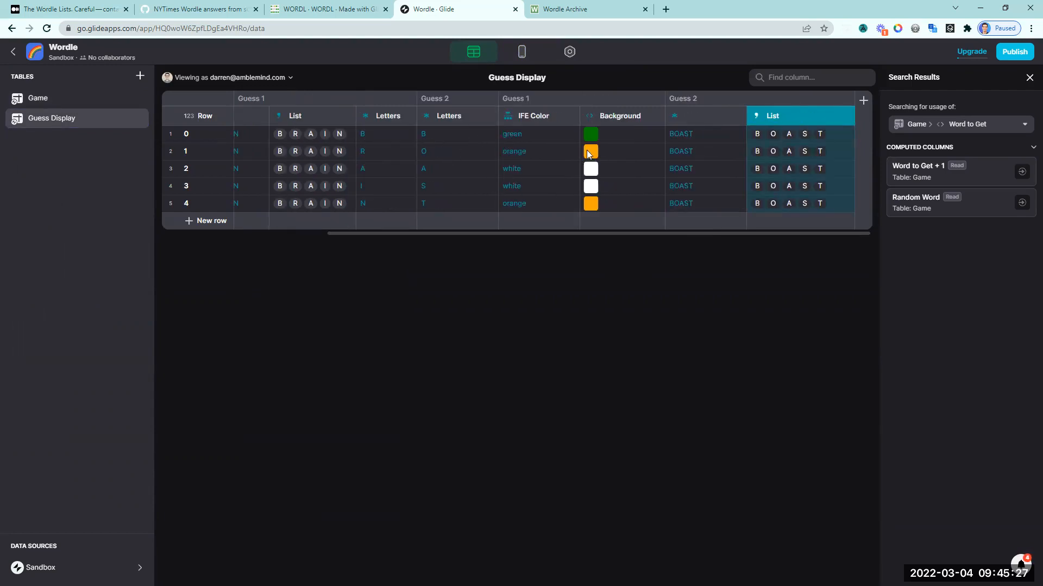
click(450, 116)
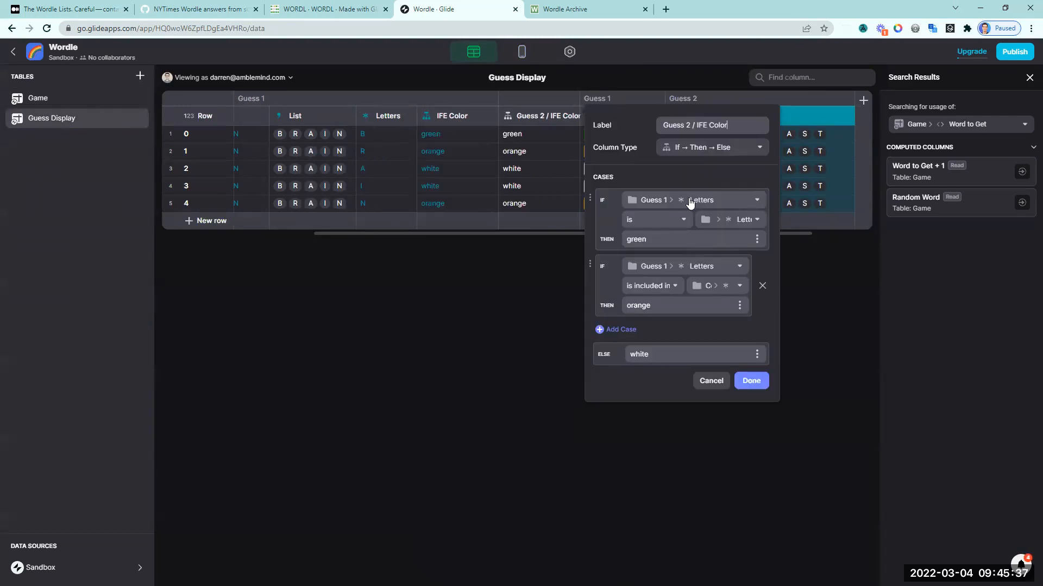
click(690, 202)
mouse_move(678, 293)
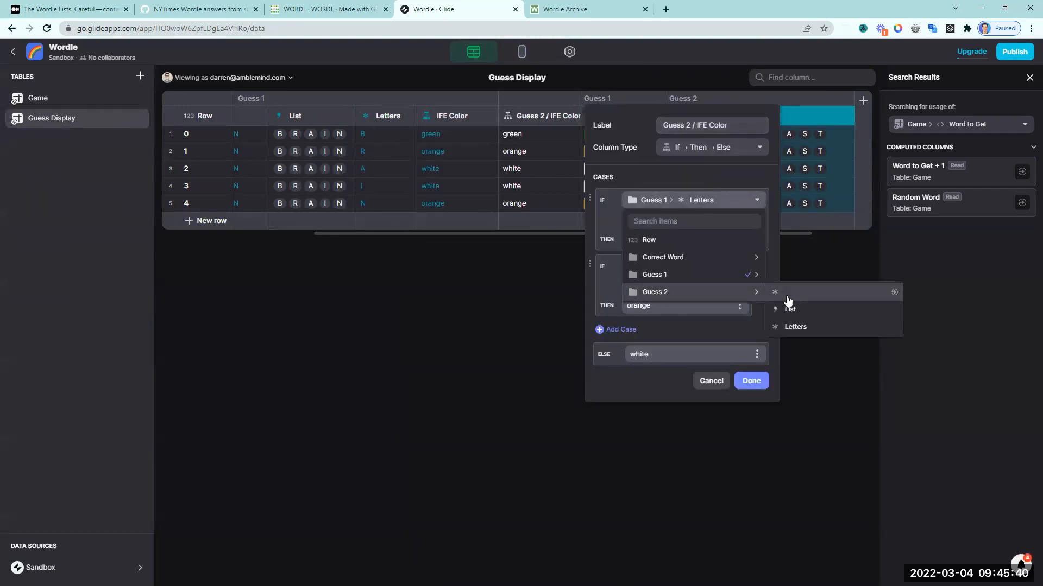
click(795, 327)
click(696, 271)
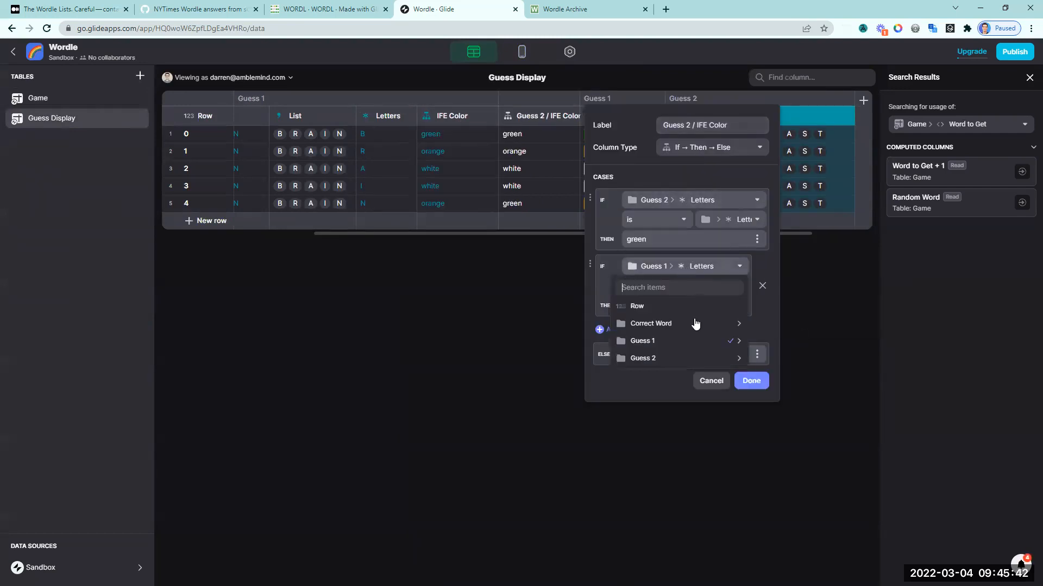
mouse_move(741, 360)
click(799, 392)
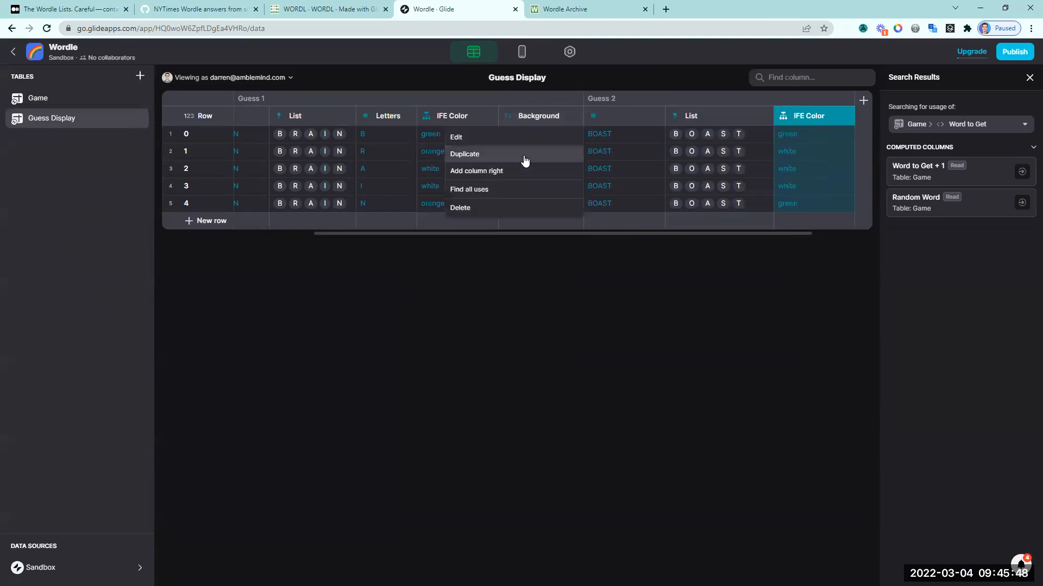
Step: Duplicate the Guess 1 Background column as Guess 2 / Background, using the Guess 2 IFE Color
click(522, 153)
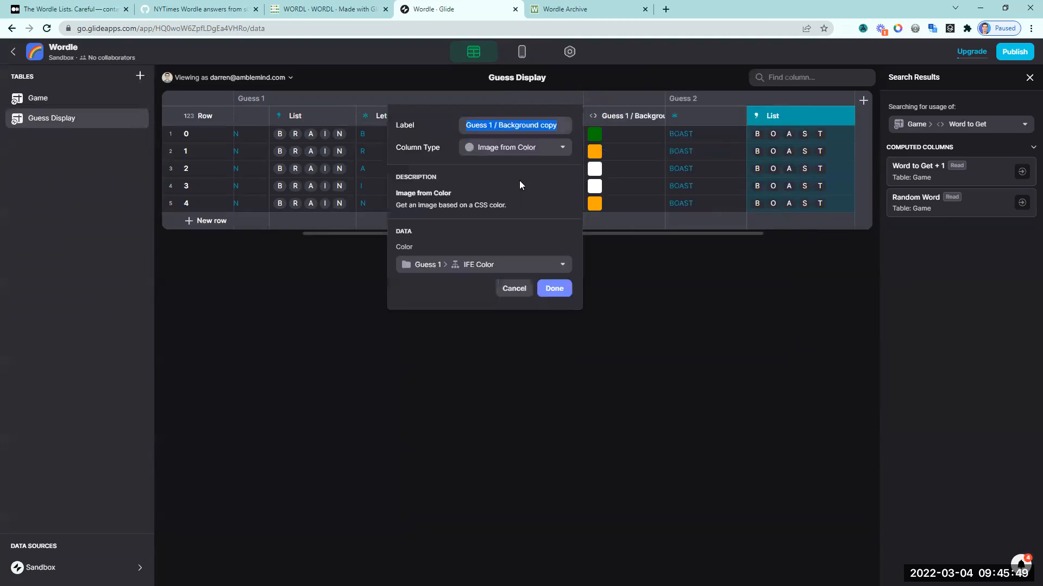
click(554, 288)
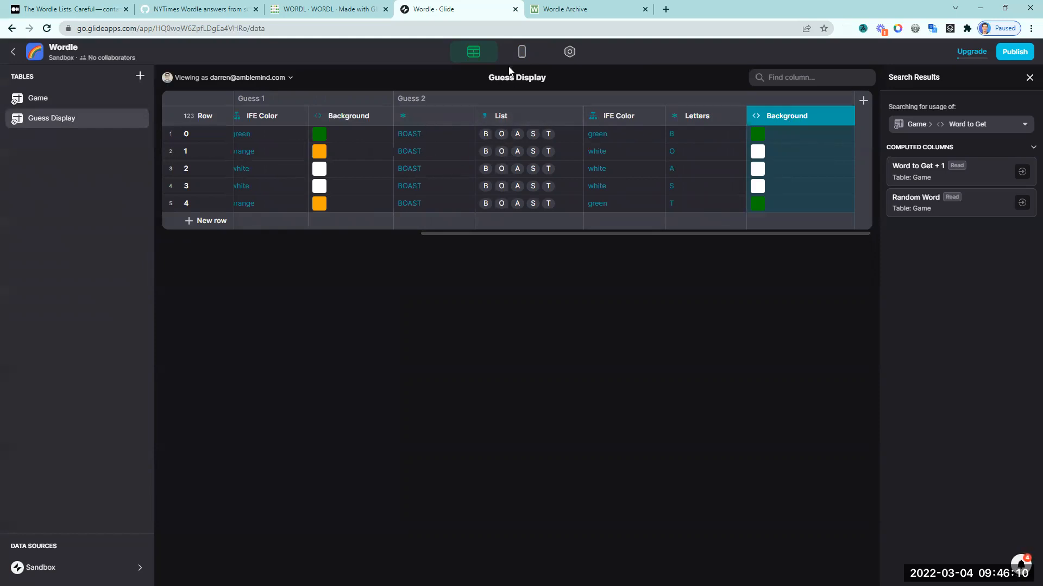
Step: Duplicate the Guess Display inline list on the Game screen
click(521, 51)
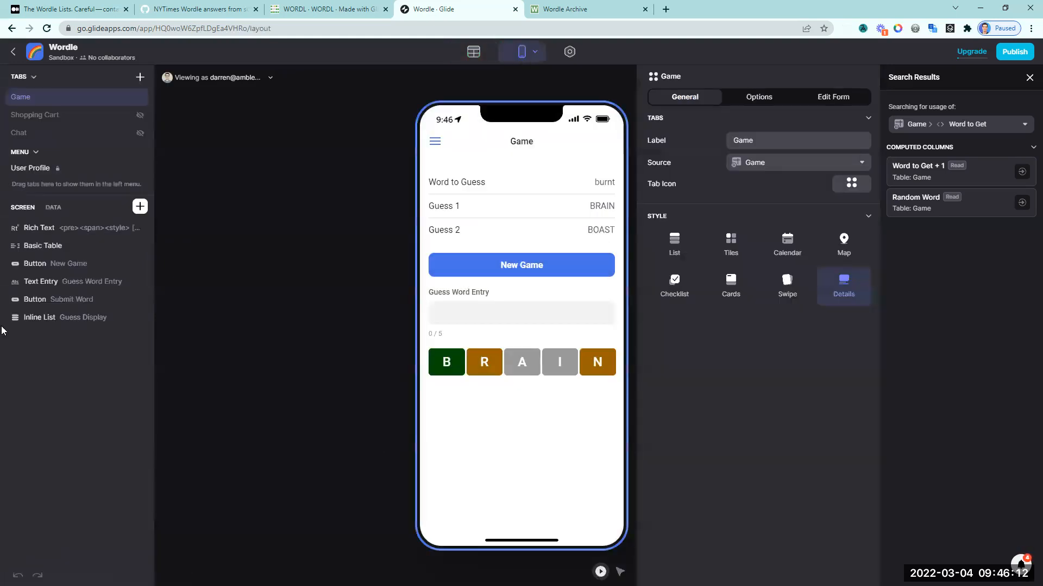
click(124, 317)
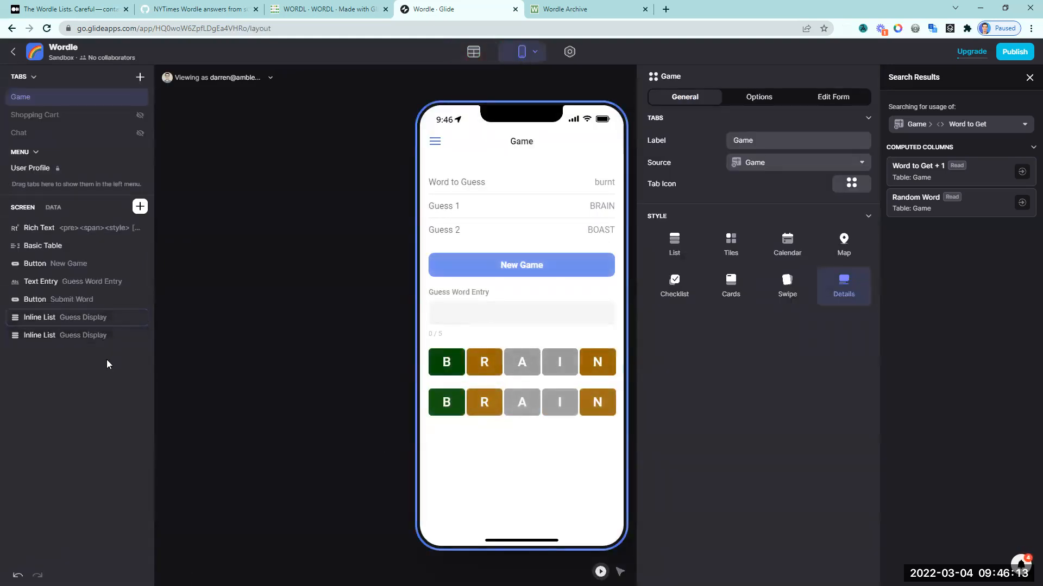
Step: Set the second Guess Display list's title to Guess 2 Letters and its image to Guess 2 Background
click(83, 342)
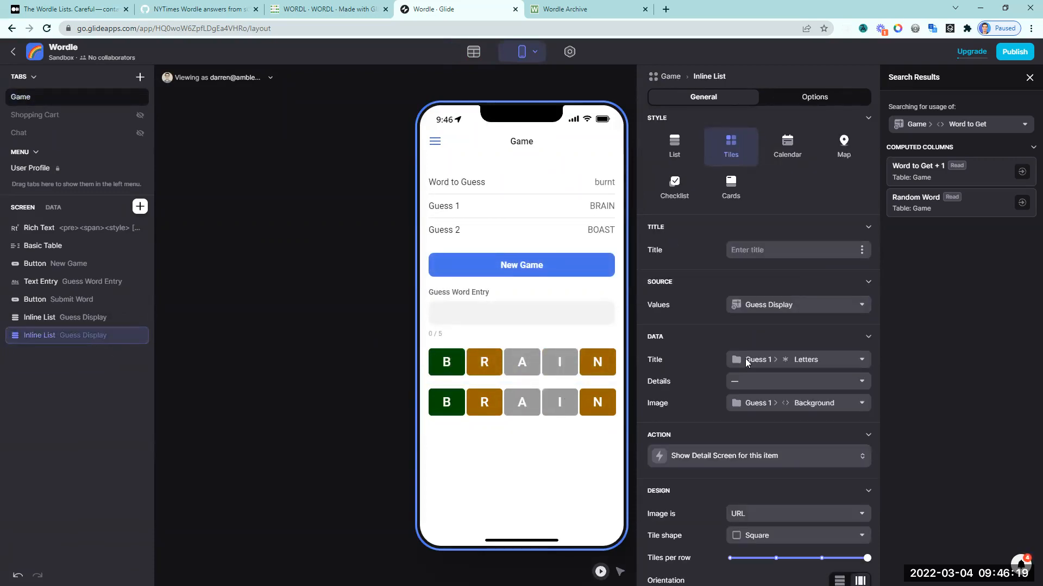
click(784, 359)
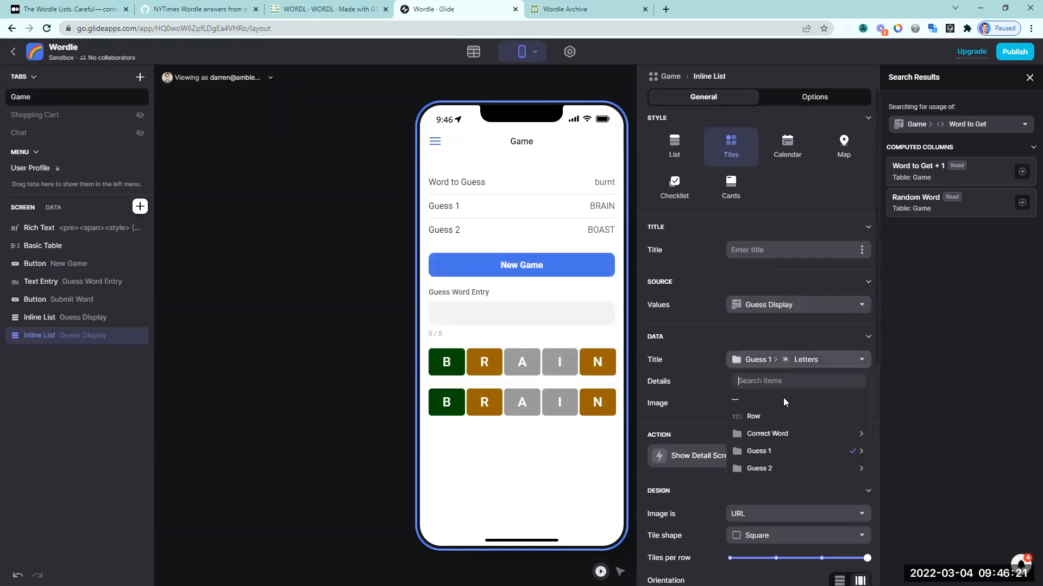
mouse_move(827, 474)
click(900, 503)
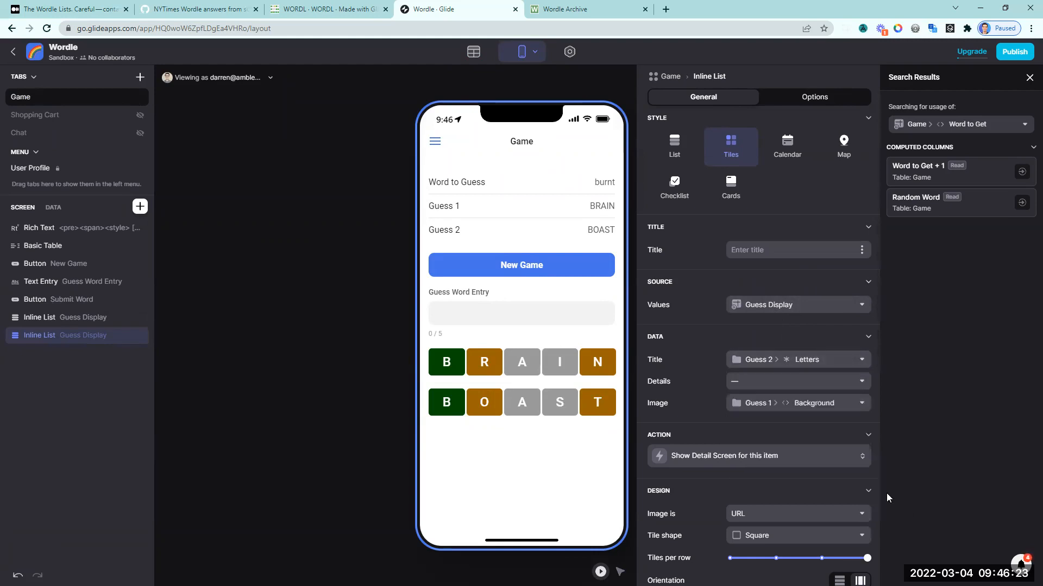
click(768, 406)
mouse_move(771, 478)
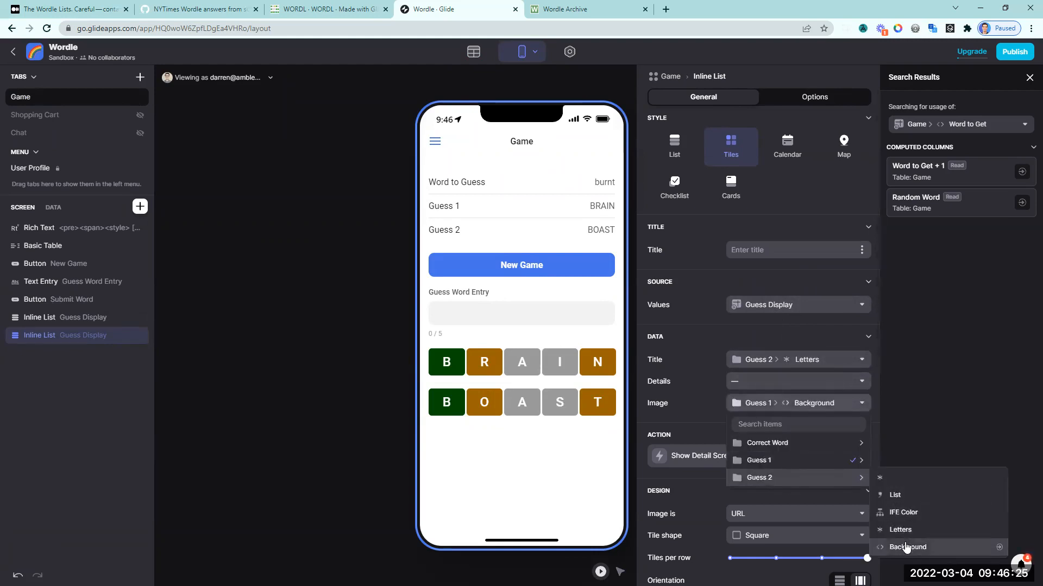
click(906, 544)
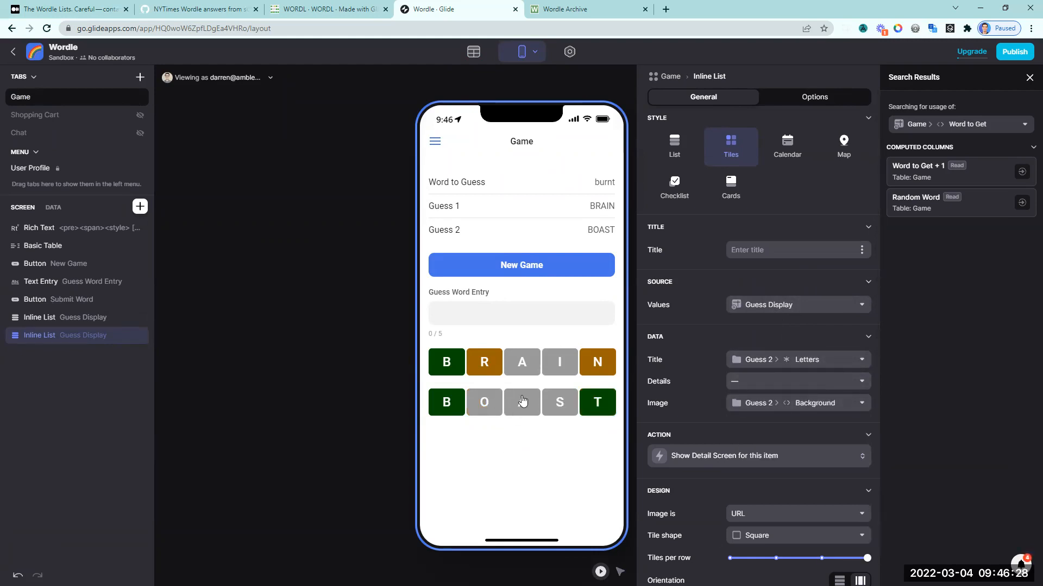
Step: Switch the preview user to Anyone, then publish the app and open its published link
click(214, 78)
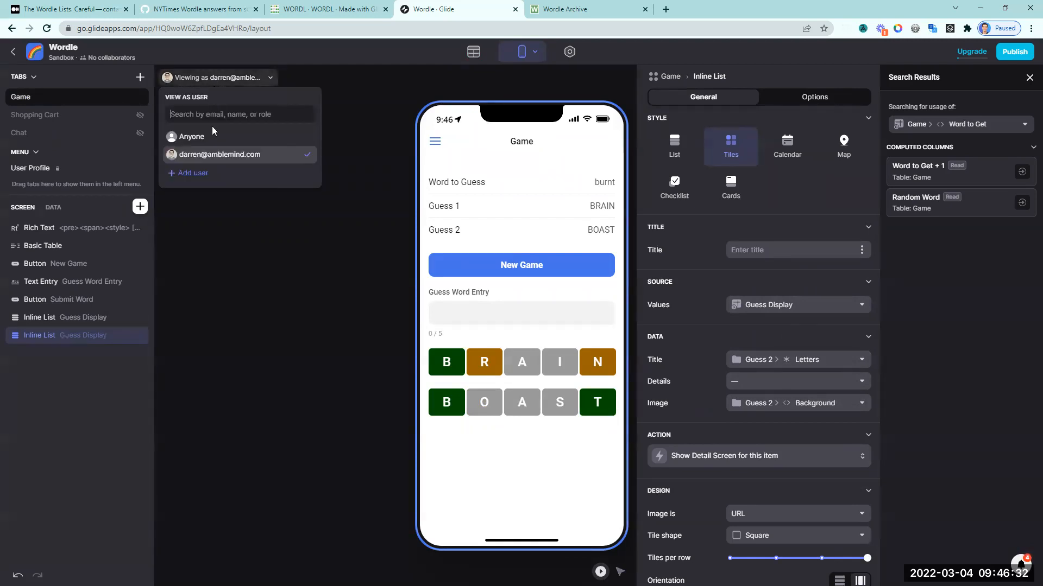
click(211, 139)
click(1013, 53)
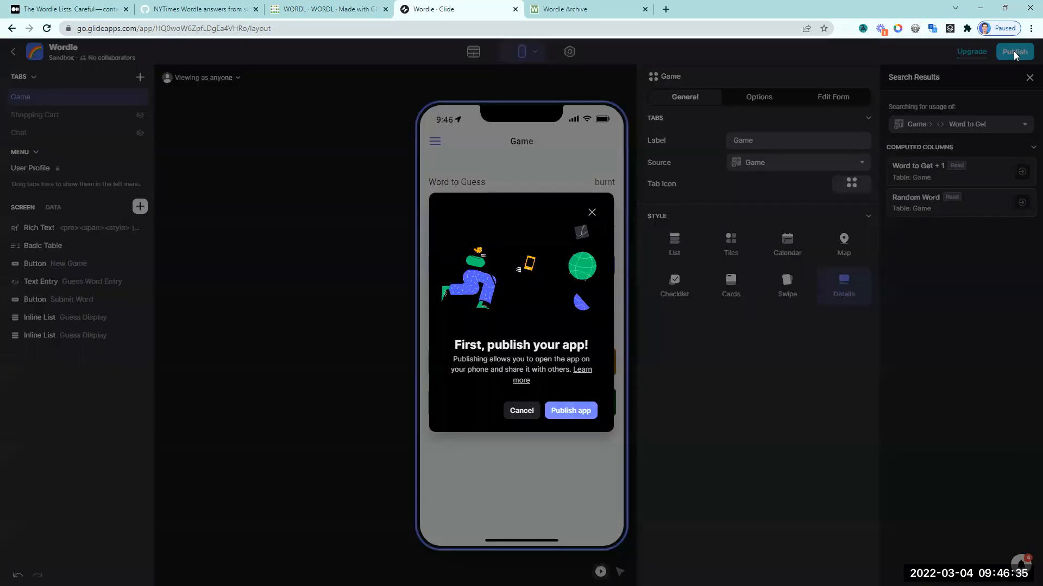
click(581, 413)
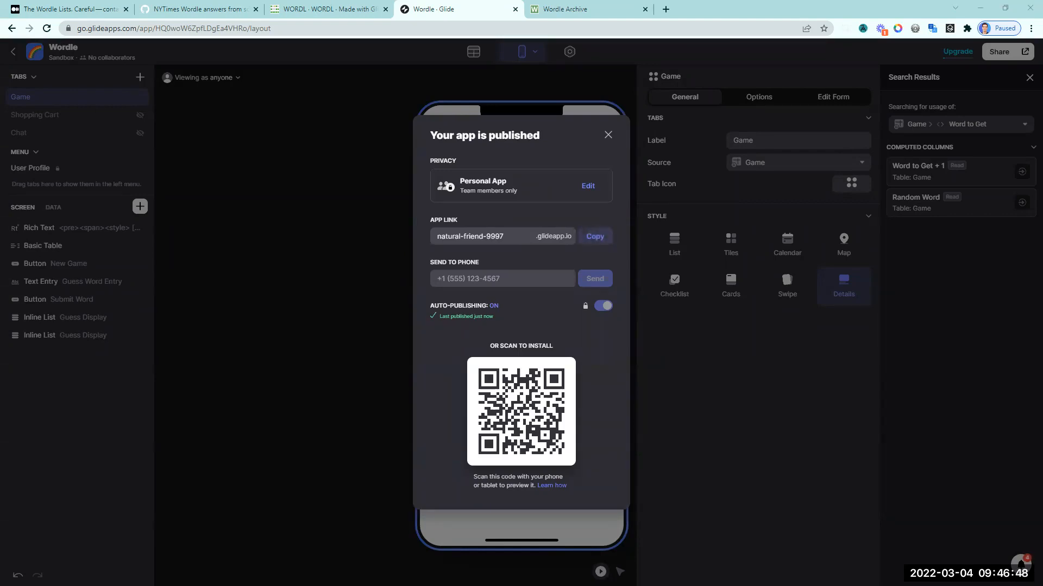
click(321, 123)
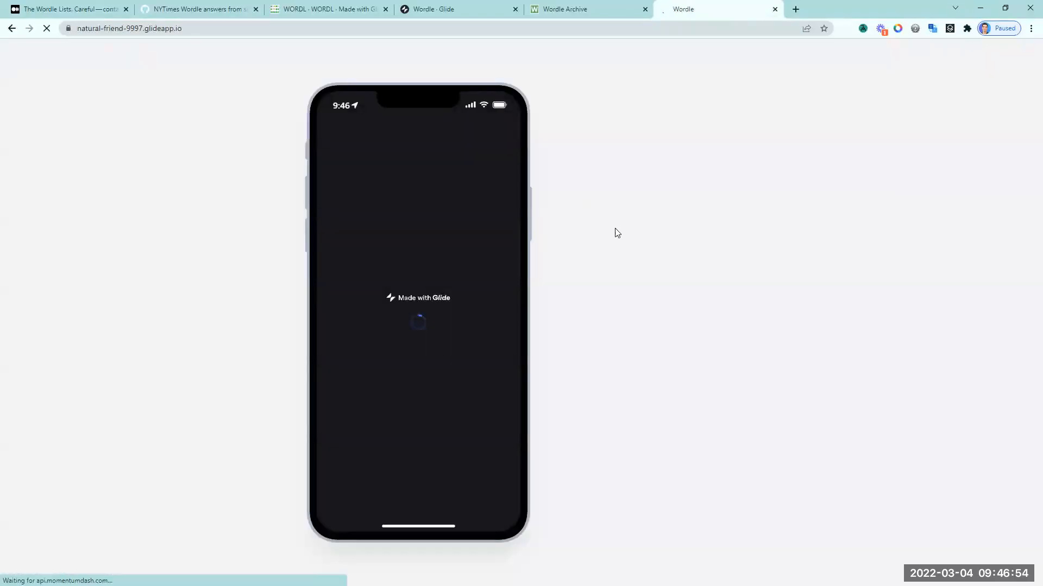
Step: In the app's privacy settings, set the sign-in option to Public
click(455, 8)
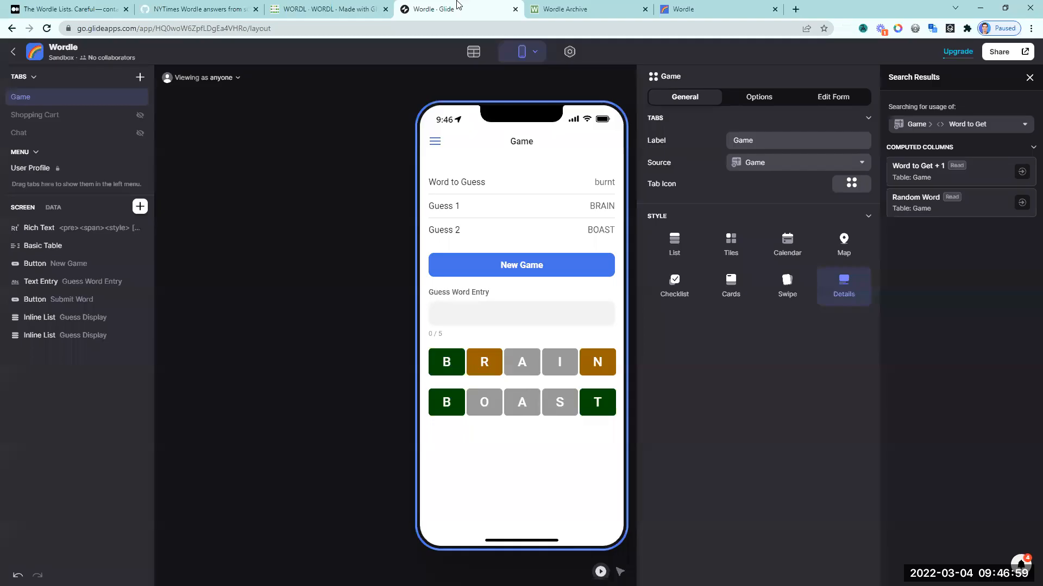
click(570, 54)
click(547, 173)
click(543, 199)
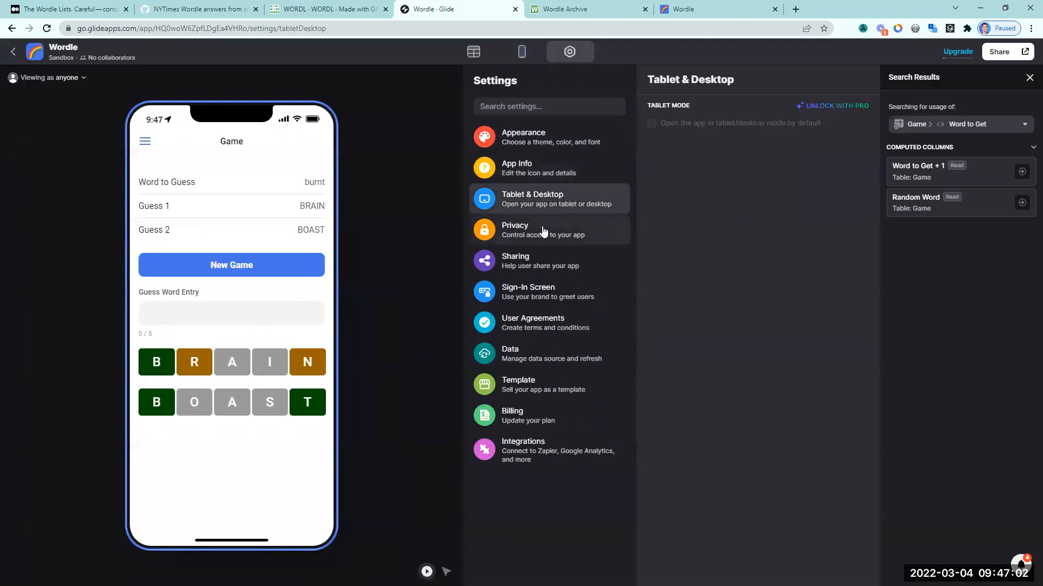
click(543, 231)
click(671, 127)
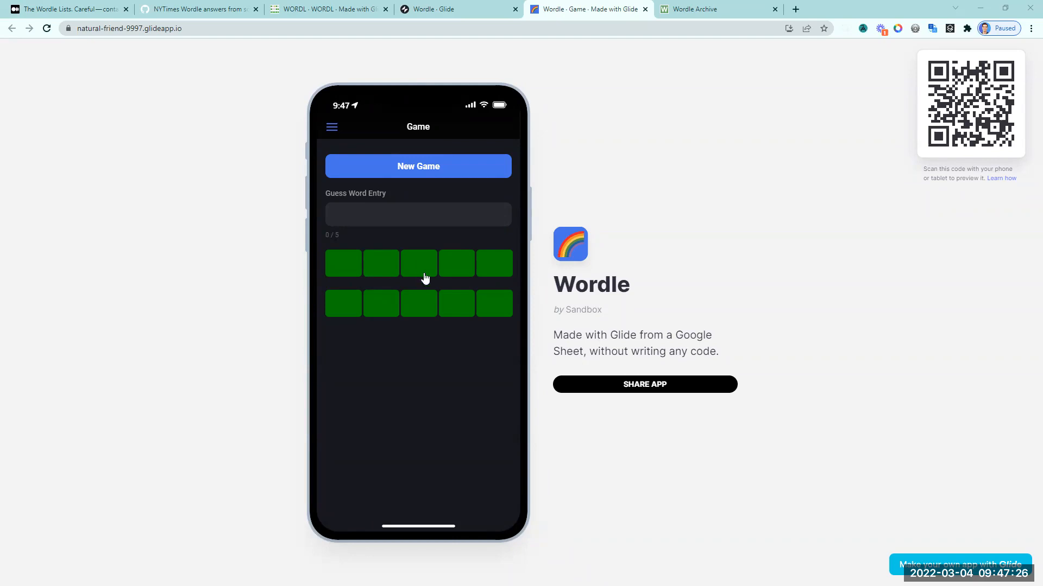
Step: Make the first Guess Display inline list visible only when Guess 1 is not empty
click(418, 9)
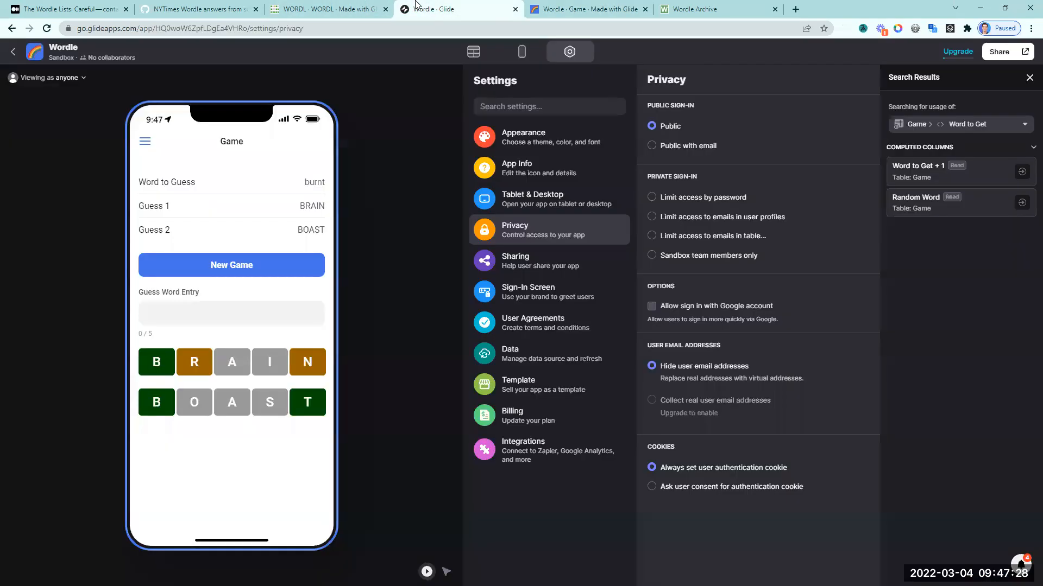
click(522, 51)
click(65, 317)
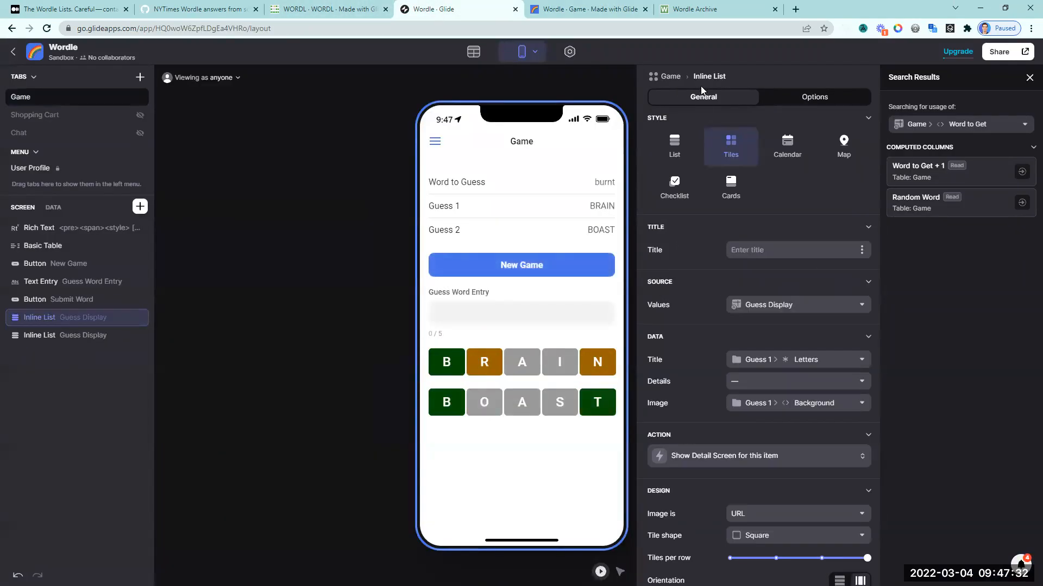
click(775, 99)
click(679, 142)
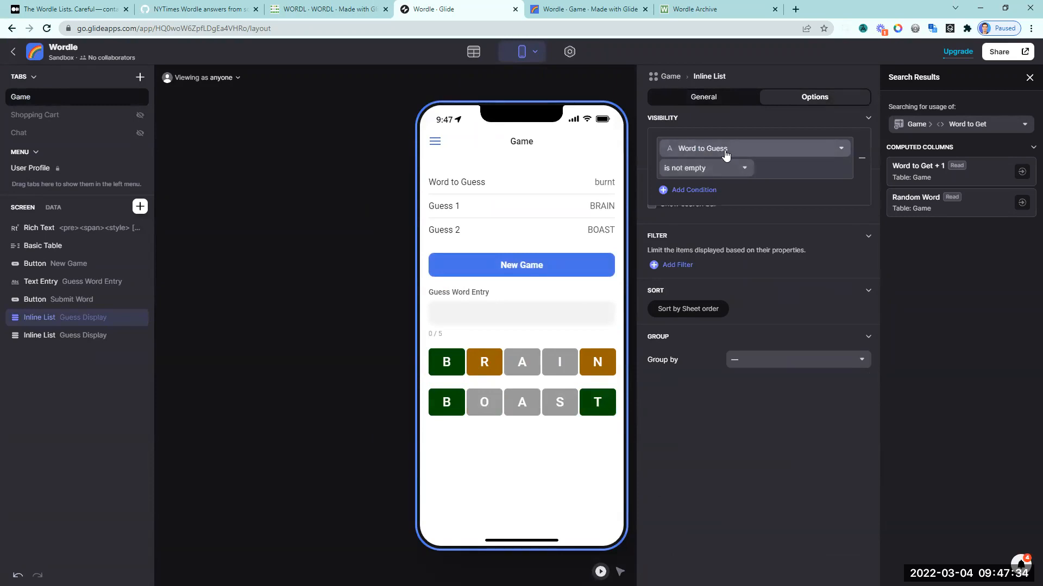
click(725, 155)
click(725, 432)
Step: Make the second Guess Display inline list visible only when Guess 2 is not empty, and check the published app
click(75, 334)
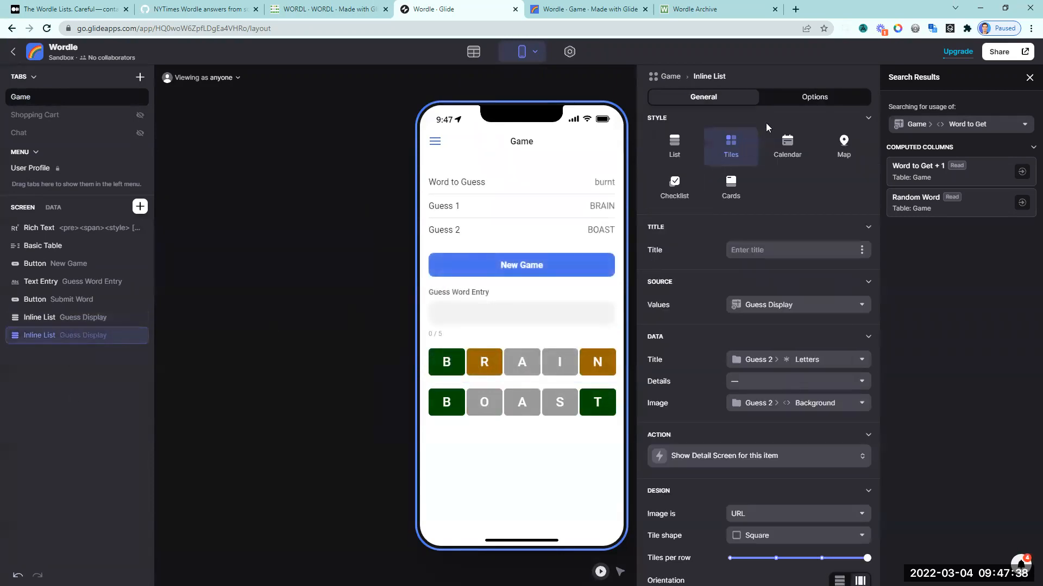
click(767, 99)
click(688, 155)
click(695, 150)
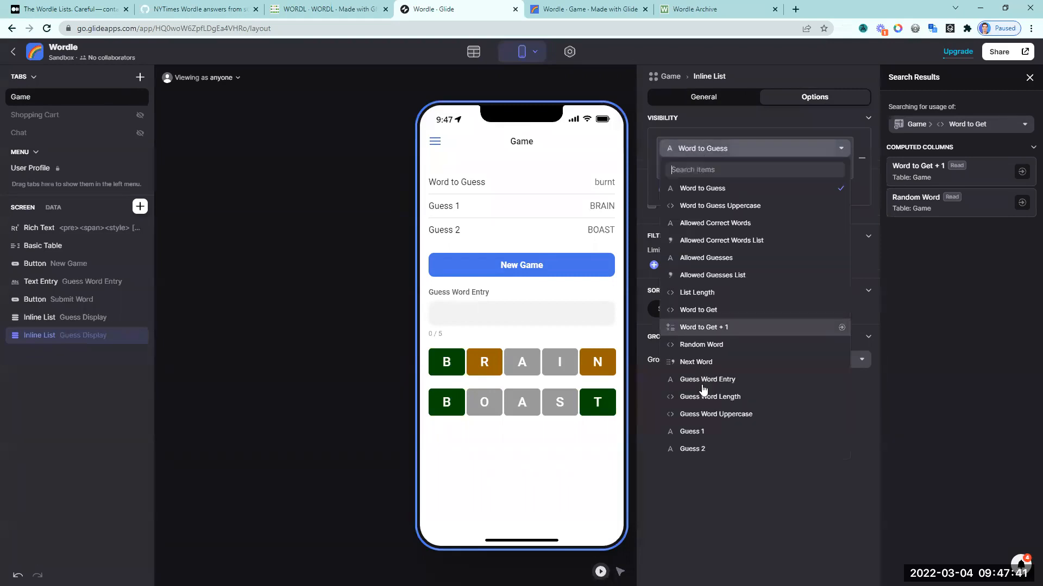
click(703, 448)
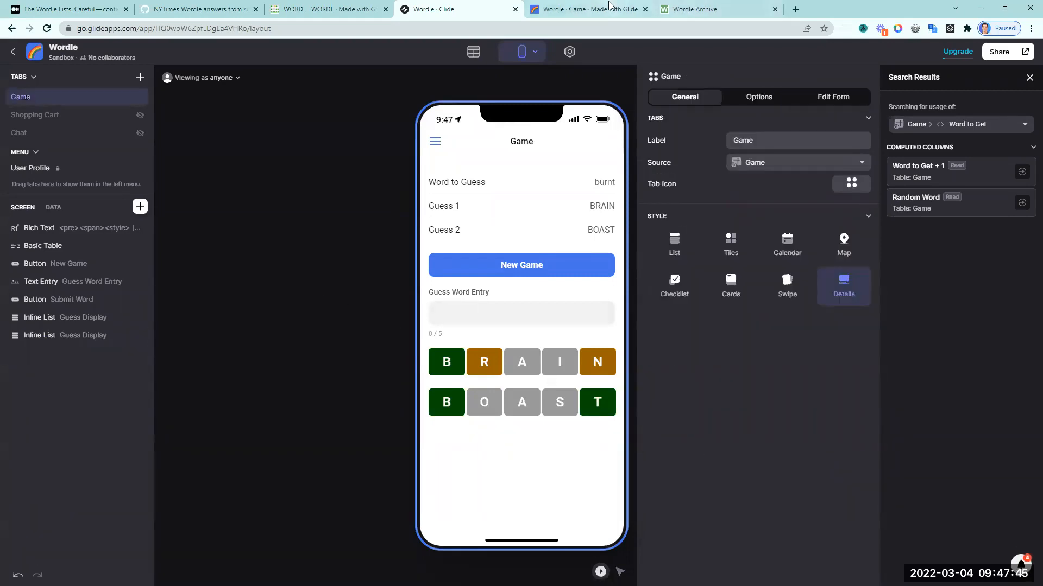
click(597, 10)
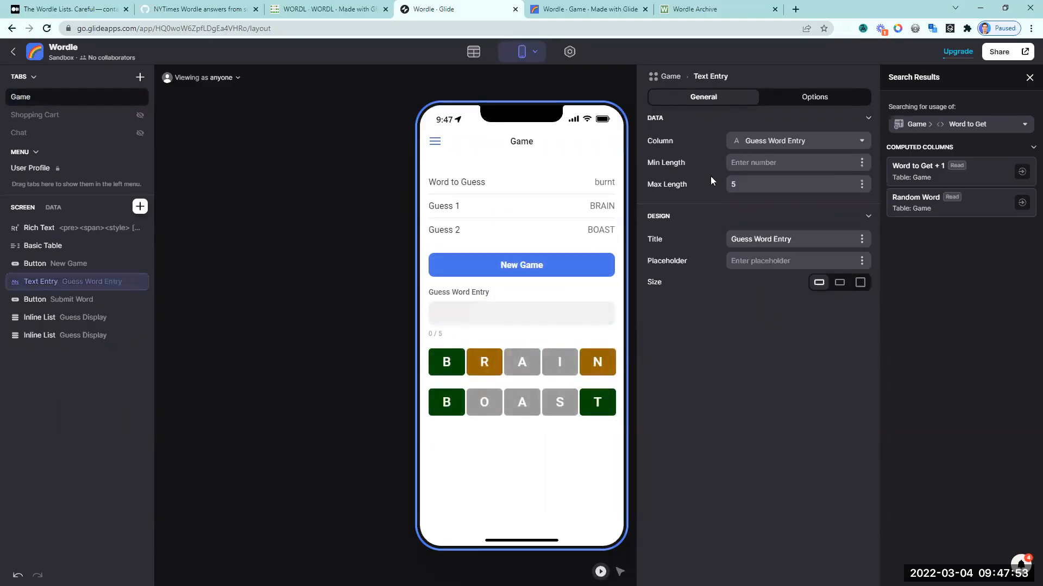
Step: Make the Guess Word Entry text field visible only when Word to Guess is not empty
click(793, 97)
click(705, 145)
click(714, 149)
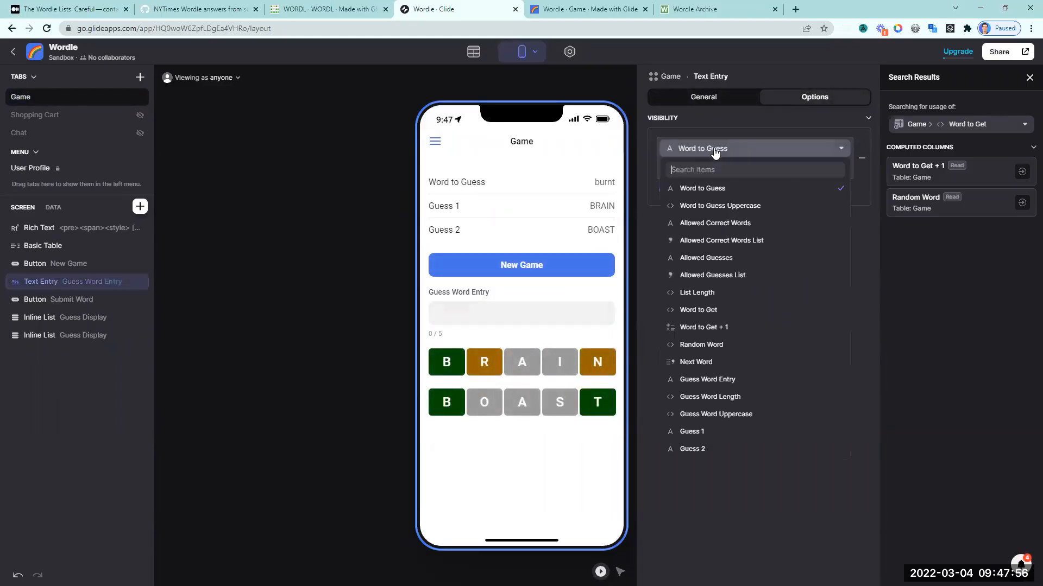
click(714, 150)
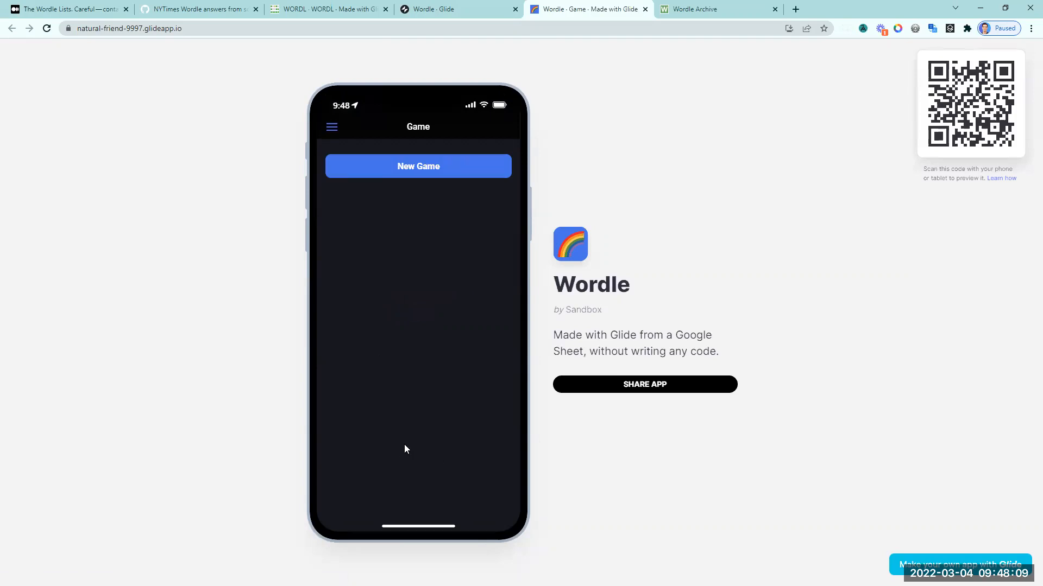
Step: Start a new game in the published app and submit "salet" as the first guess
click(433, 175)
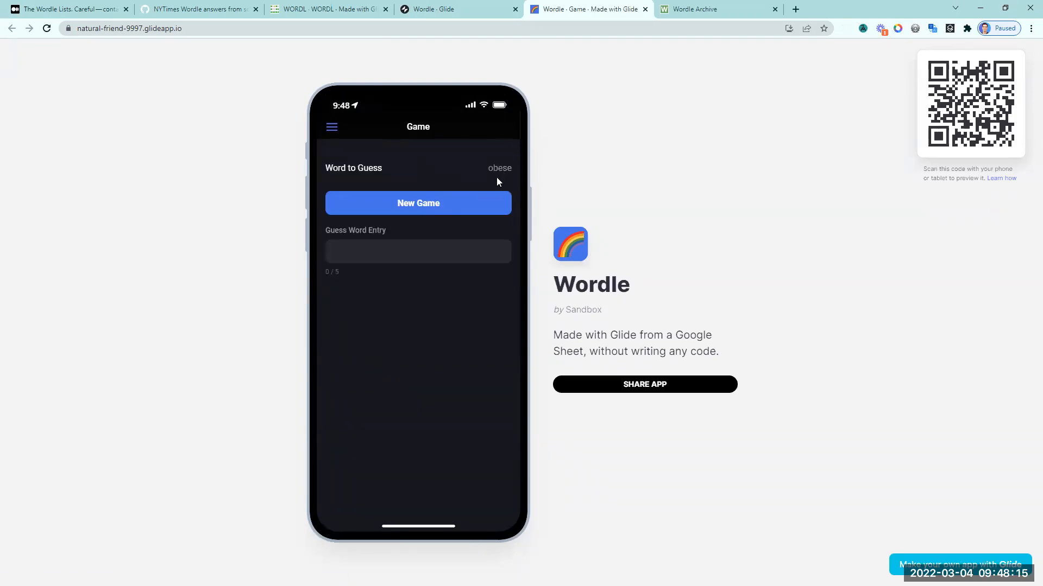
click(401, 250)
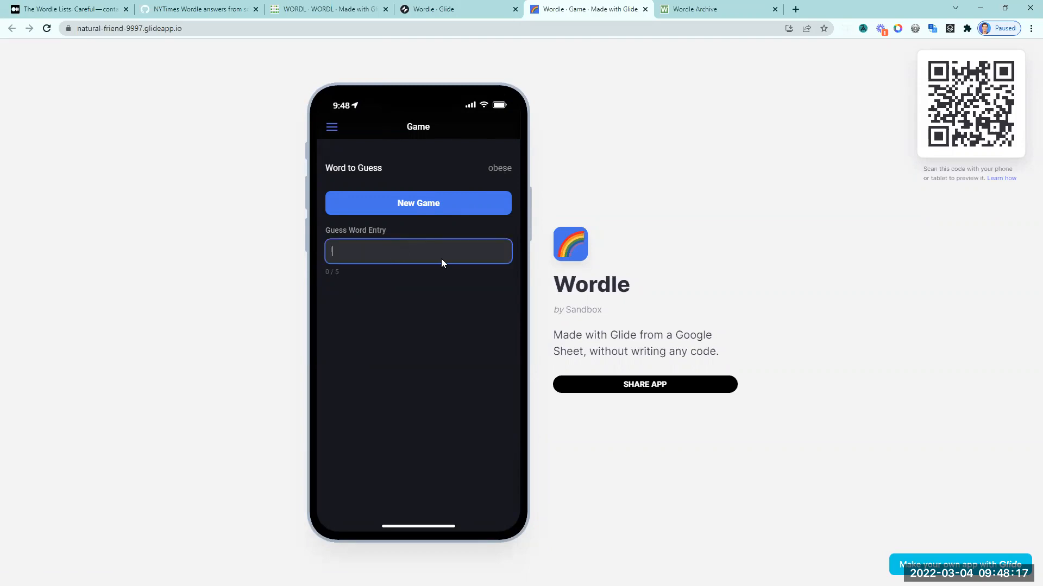
click(411, 392)
click(364, 249)
text(salet)
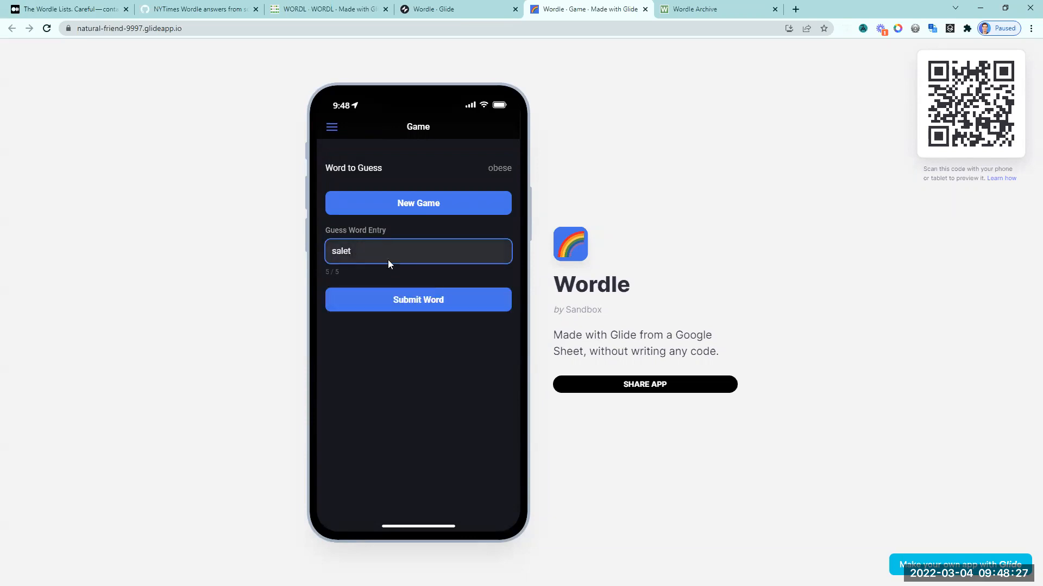
click(391, 303)
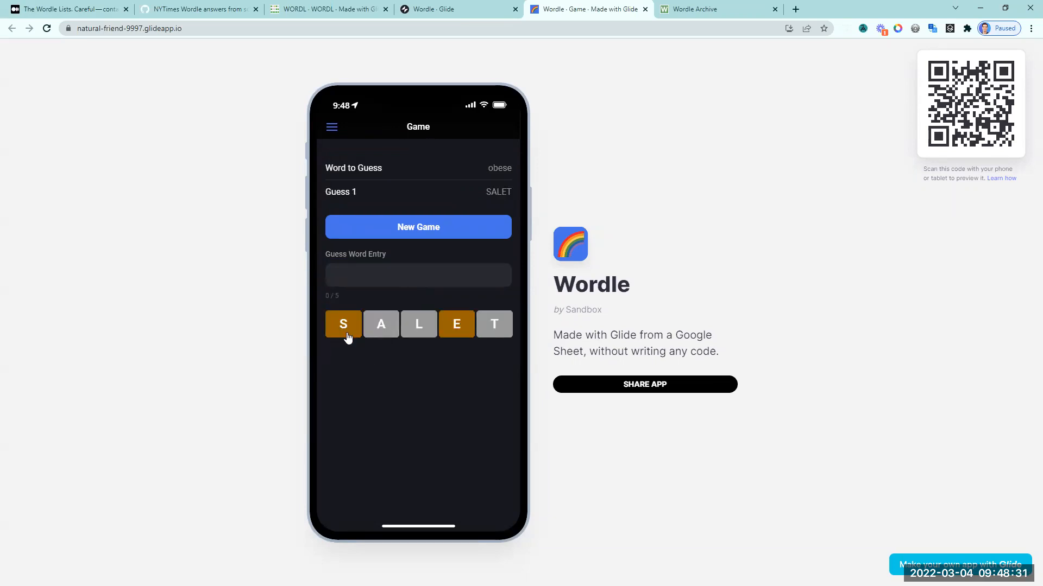
Step: Enter "geese" as the second guess in the published game
click(372, 278)
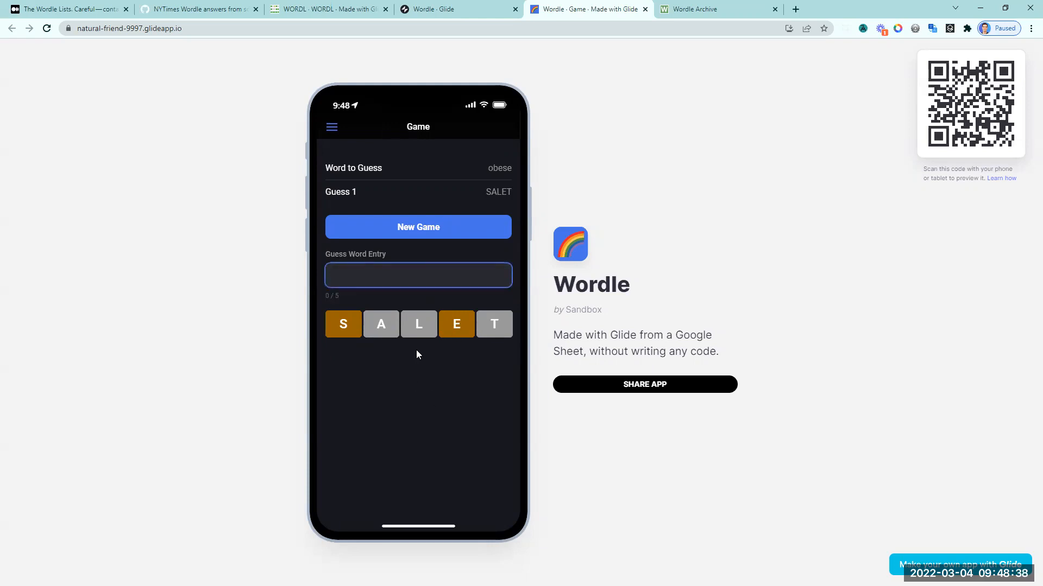
text(geese)
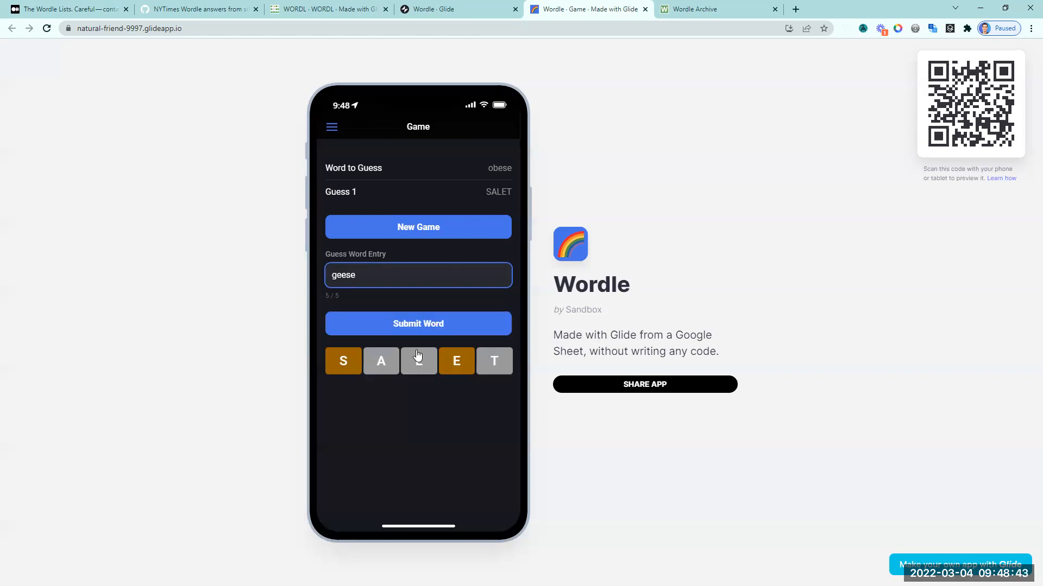
key(Return)
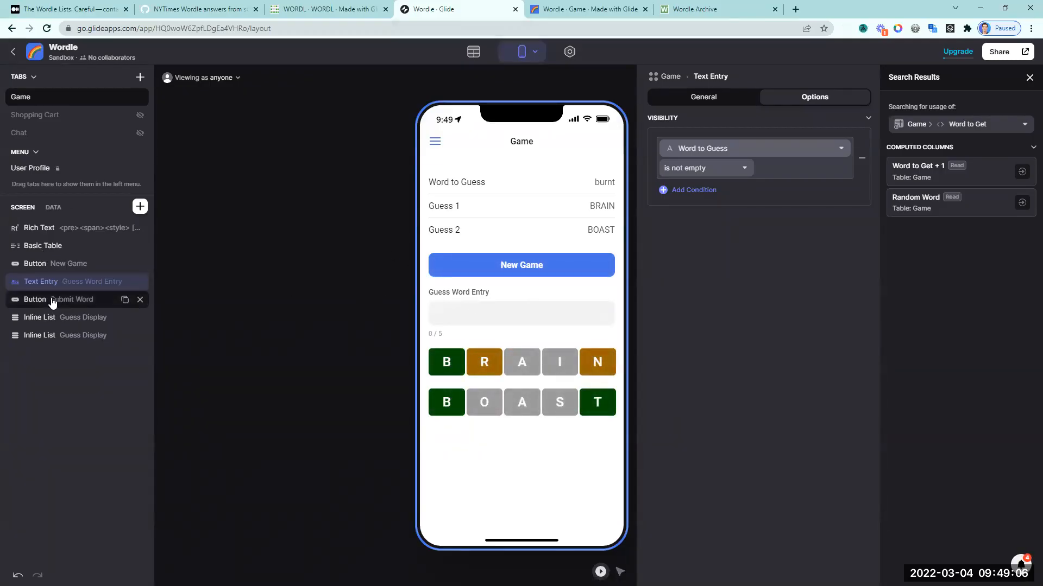
Step: Add a first branch to the Submit Word action with the condition Word to Guess Uppercase is Guess Word Uppercase
click(50, 300)
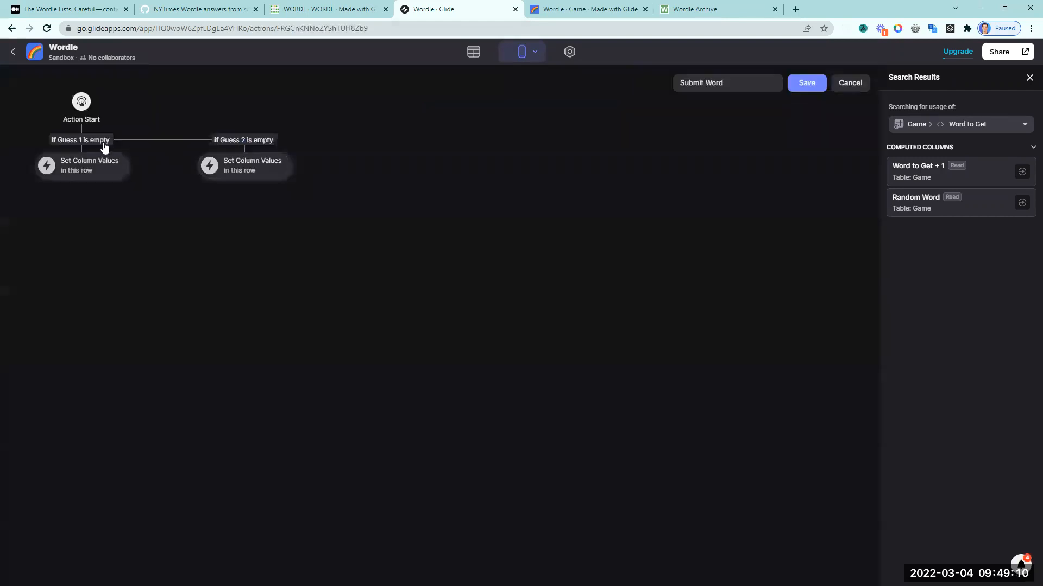
click(112, 140)
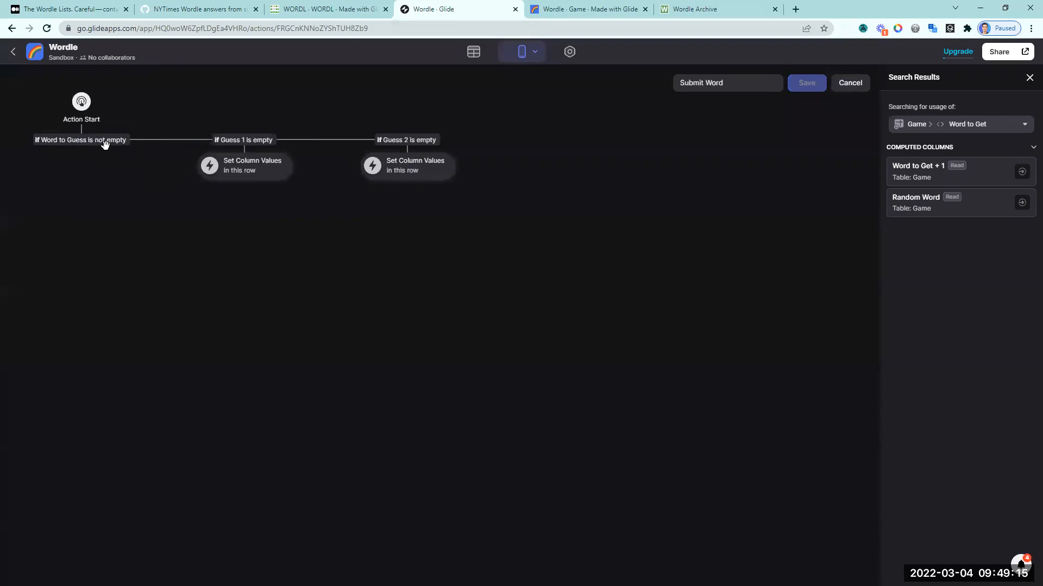
click(105, 142)
click(107, 199)
click(110, 256)
click(122, 222)
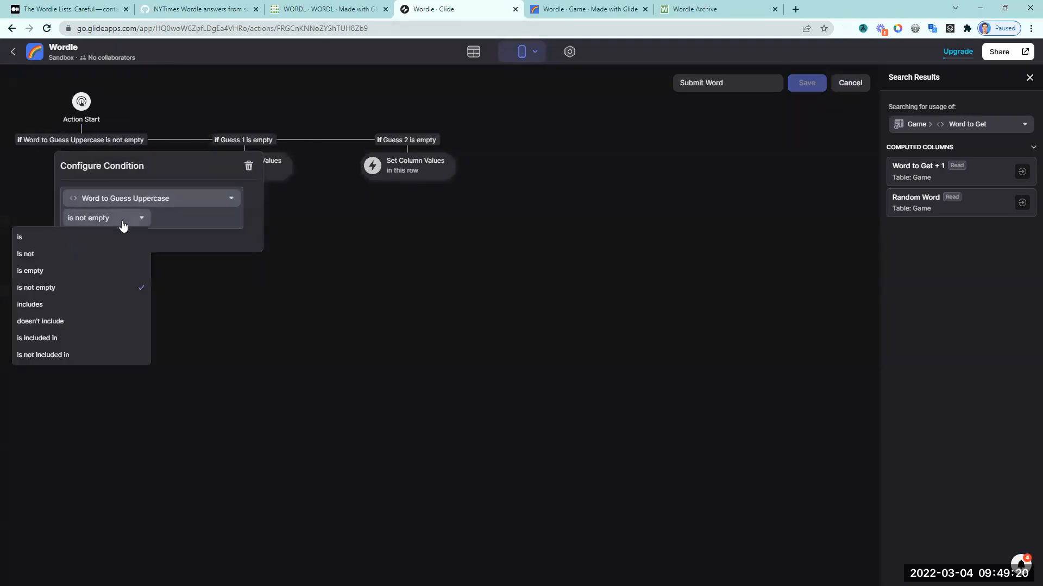
click(100, 239)
click(233, 221)
click(163, 450)
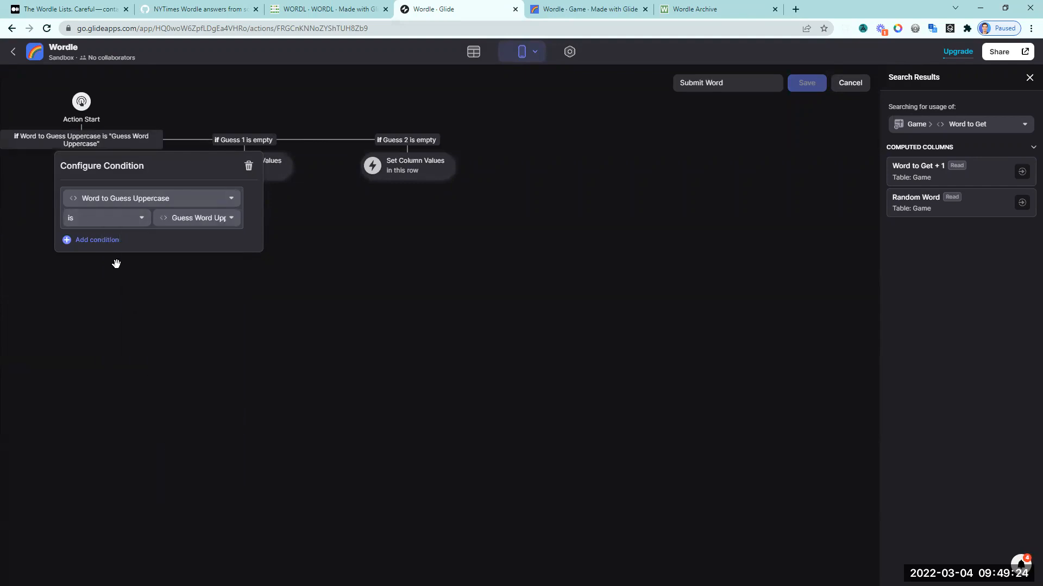
click(103, 240)
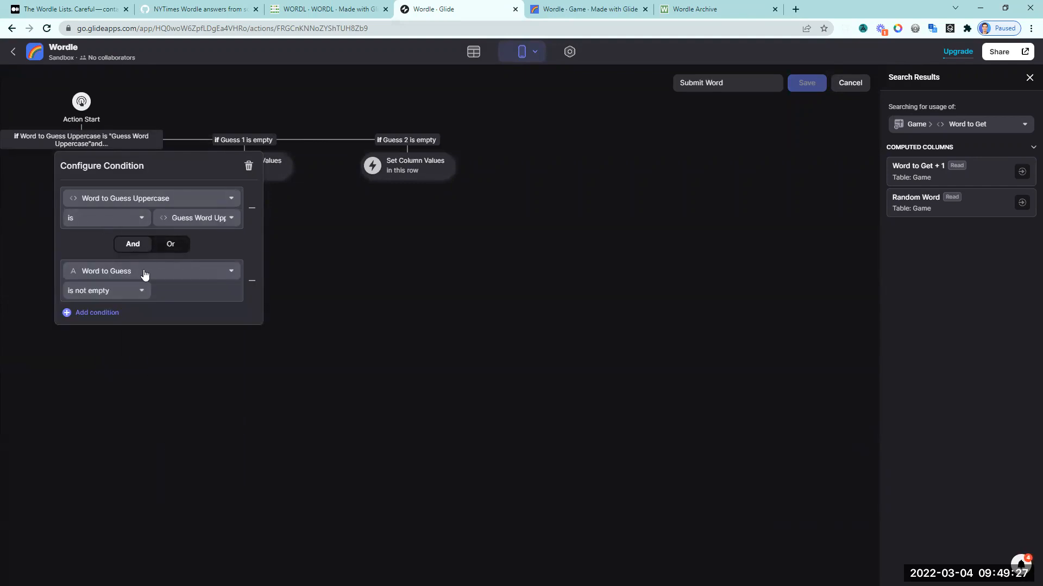
click(252, 281)
Step: Add a Show New Screen action to the branch for a correctly guessed word
click(81, 155)
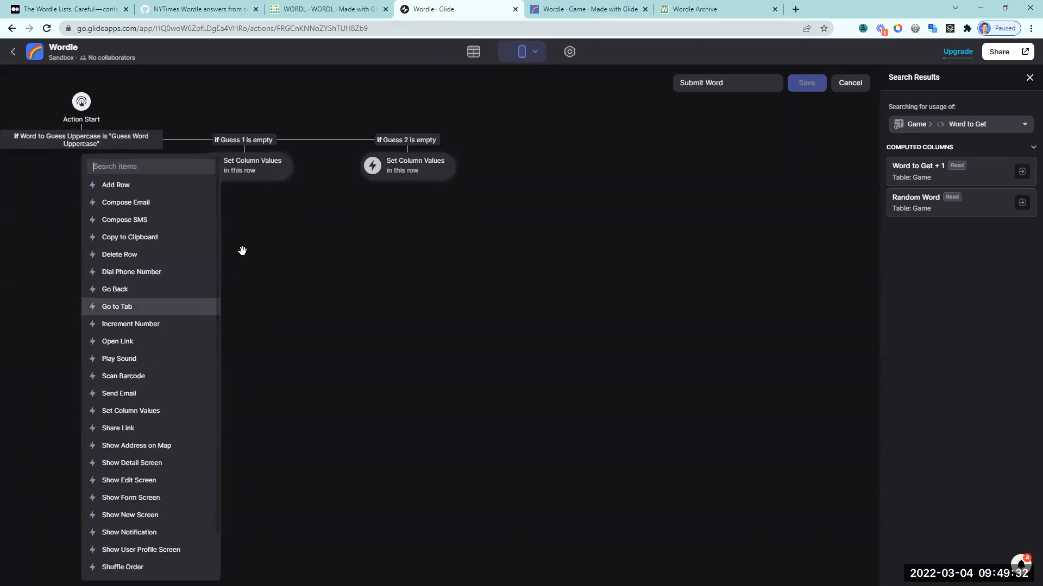
scroll(170, 462, down, 1)
click(168, 466)
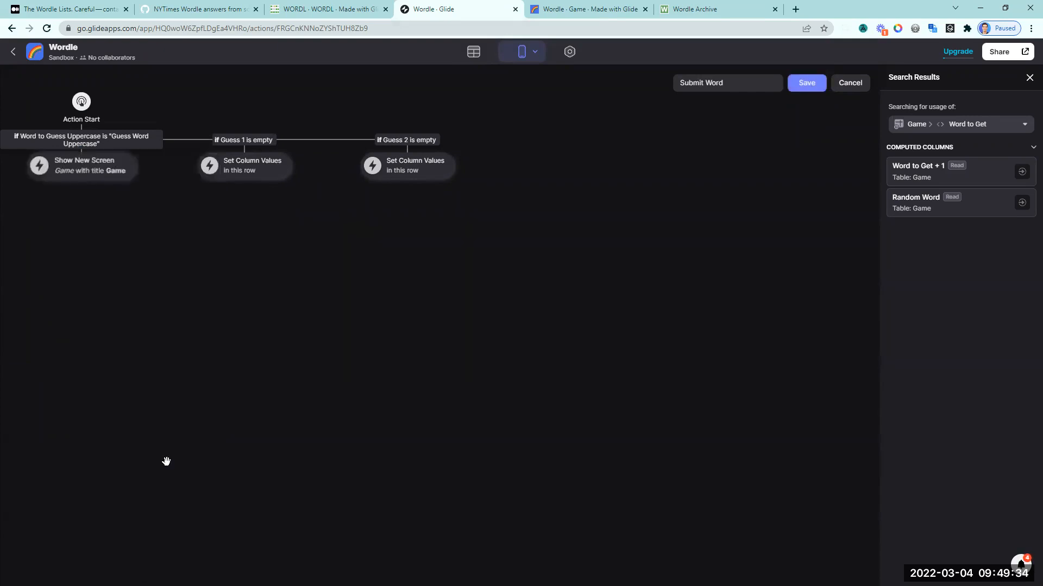
Step: Add a Set Column Values action to the correct-guess branch and place it before the Show New Screen action
click(107, 172)
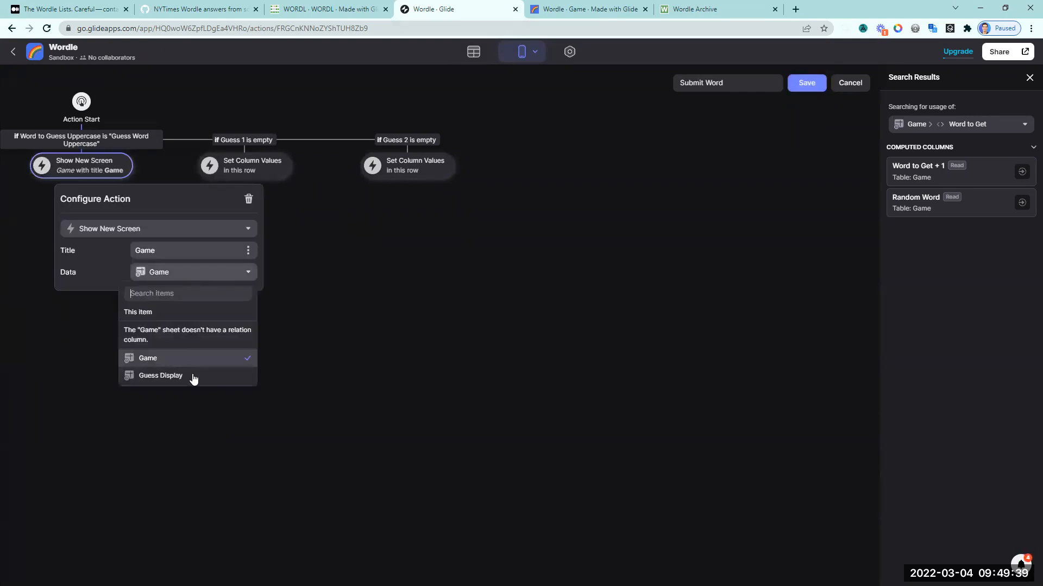
click(265, 321)
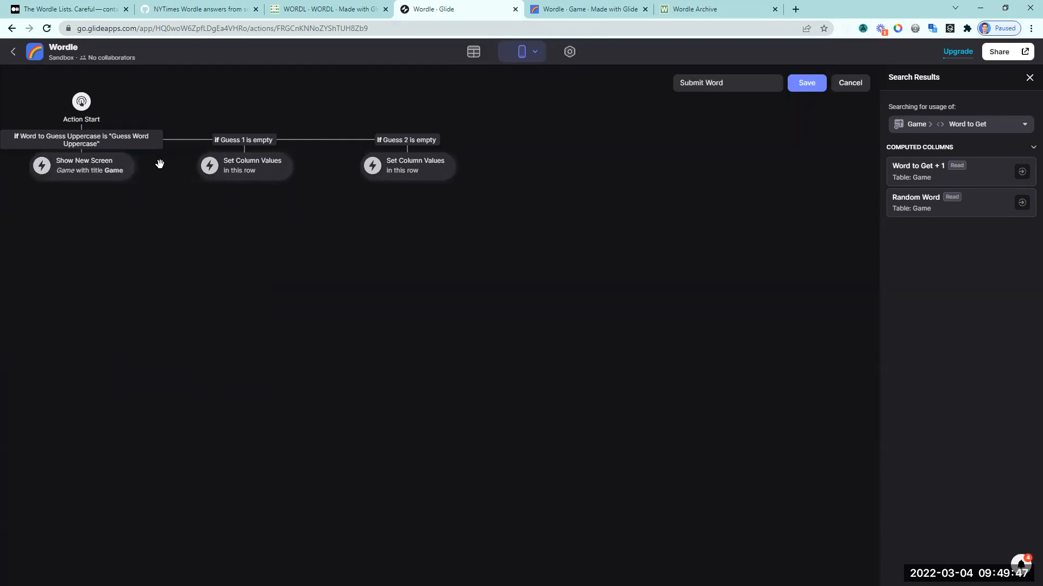
click(79, 175)
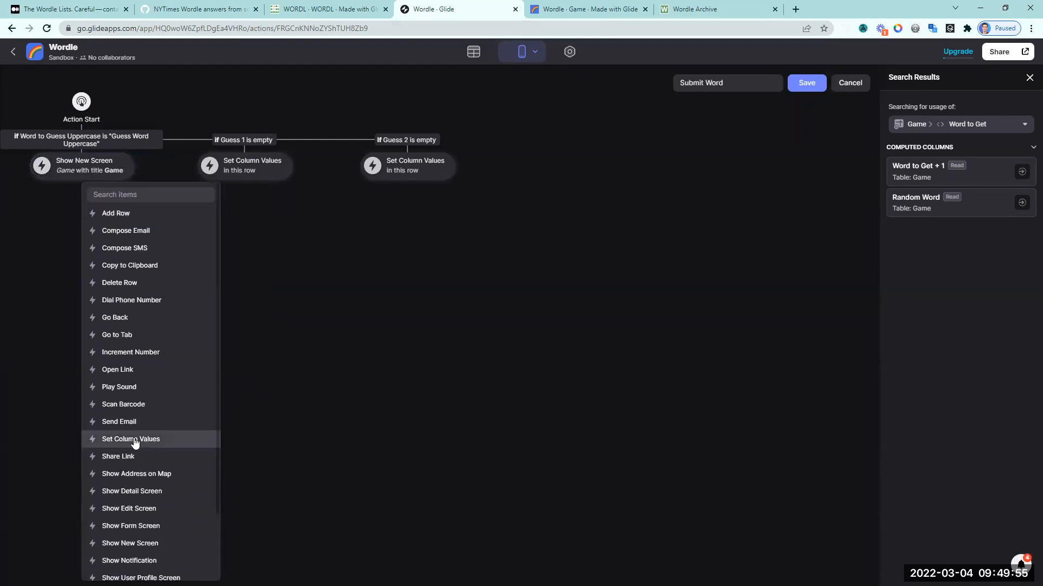
click(139, 437)
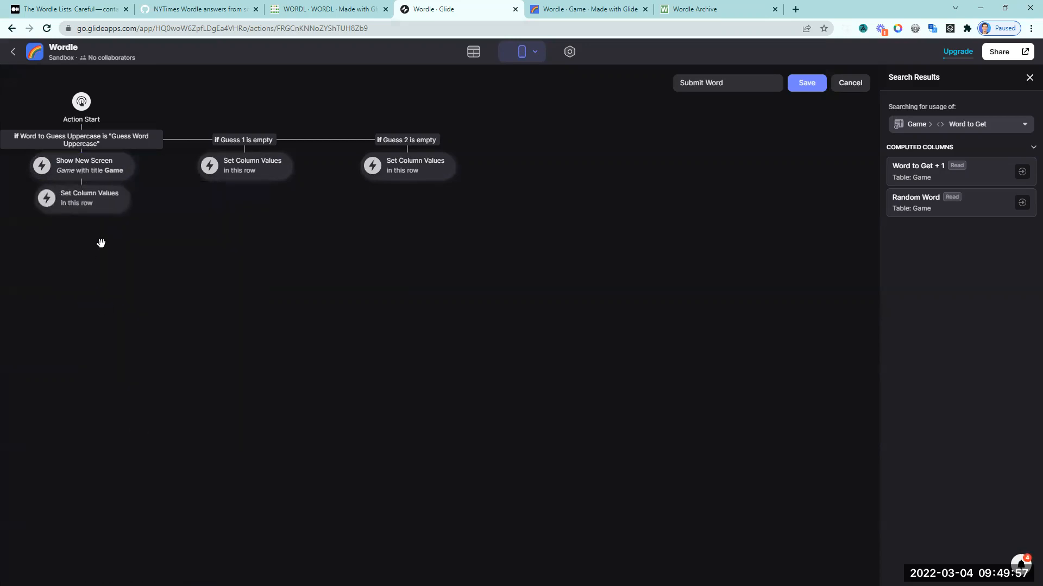
drag(81, 199, 81, 163)
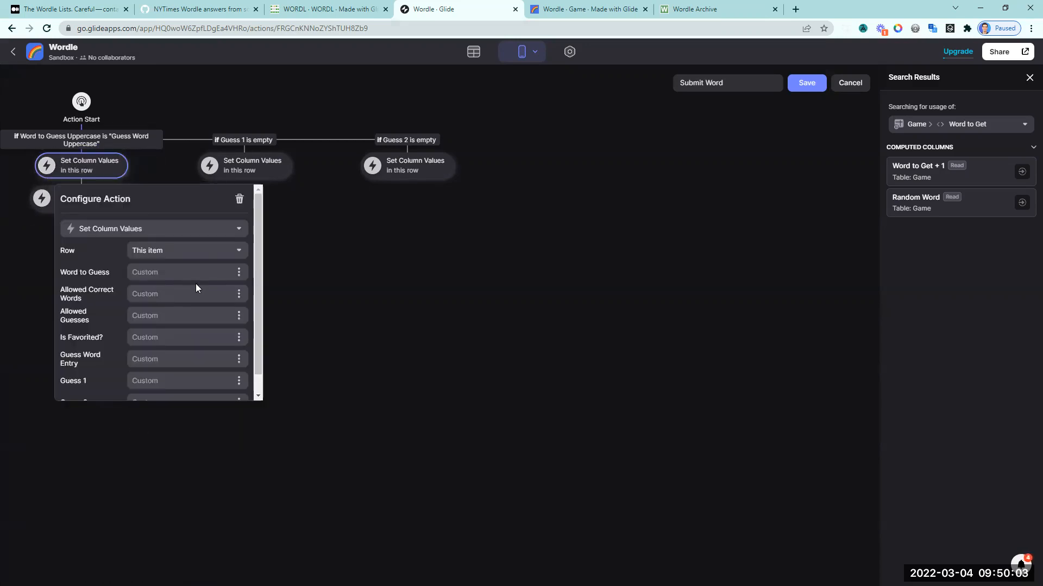
Step: Configure the branch's Set Column Values action to clear the values of Word to Guess and Guess Word Entry
click(239, 273)
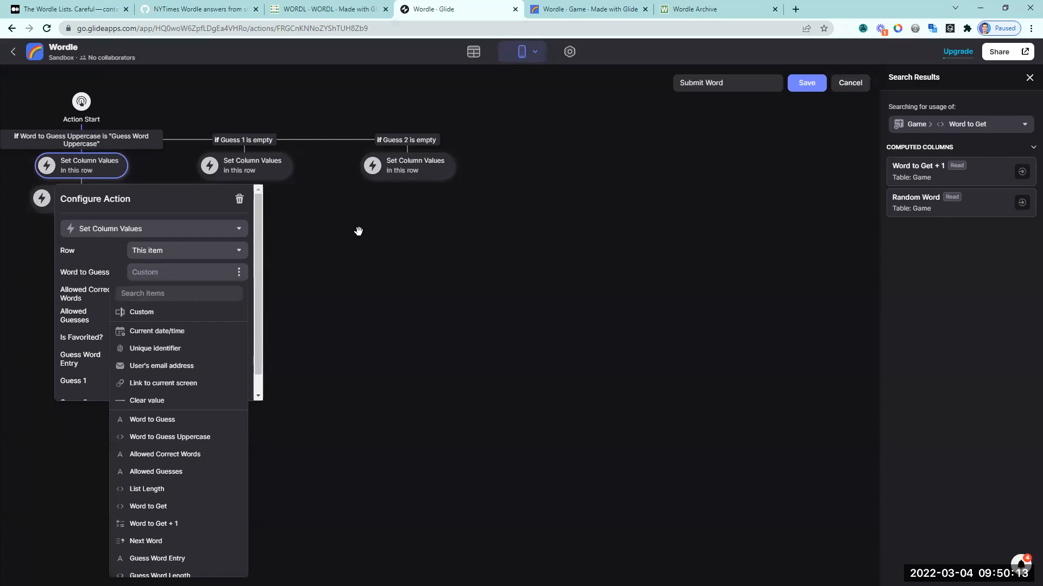
click(172, 401)
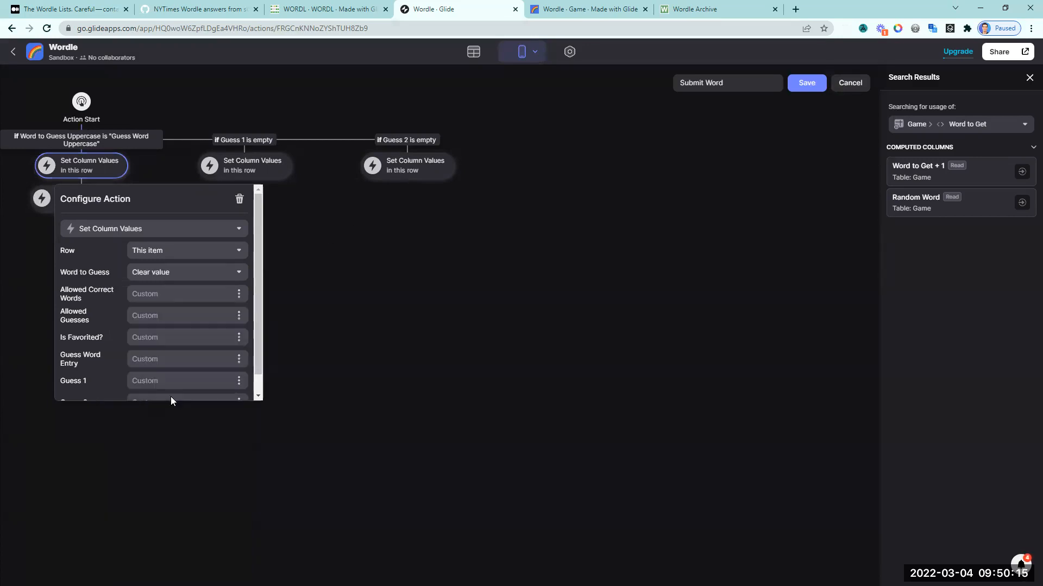
scroll(189, 310, down, 1)
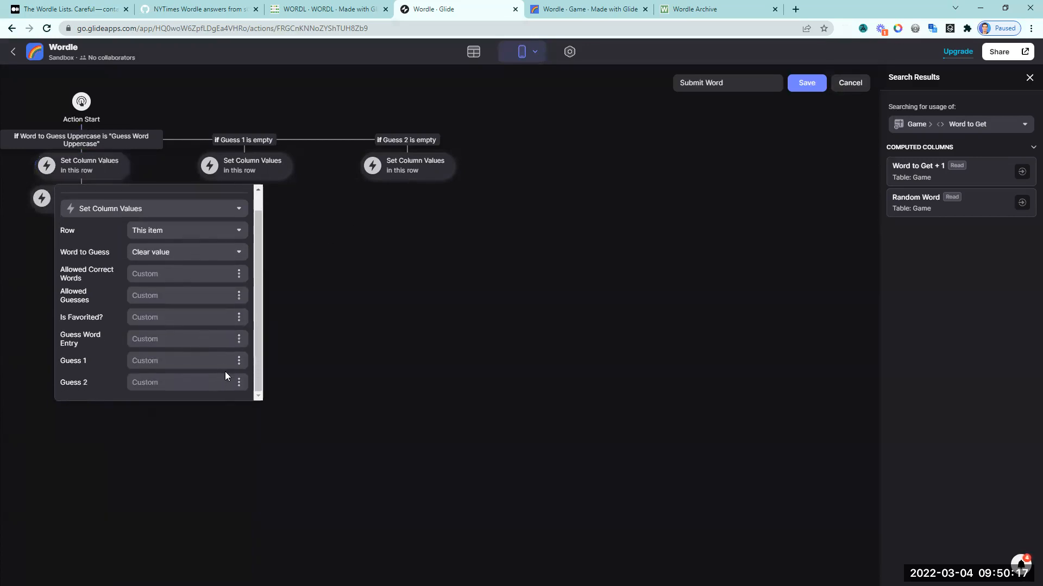
click(239, 341)
click(163, 166)
click(489, 157)
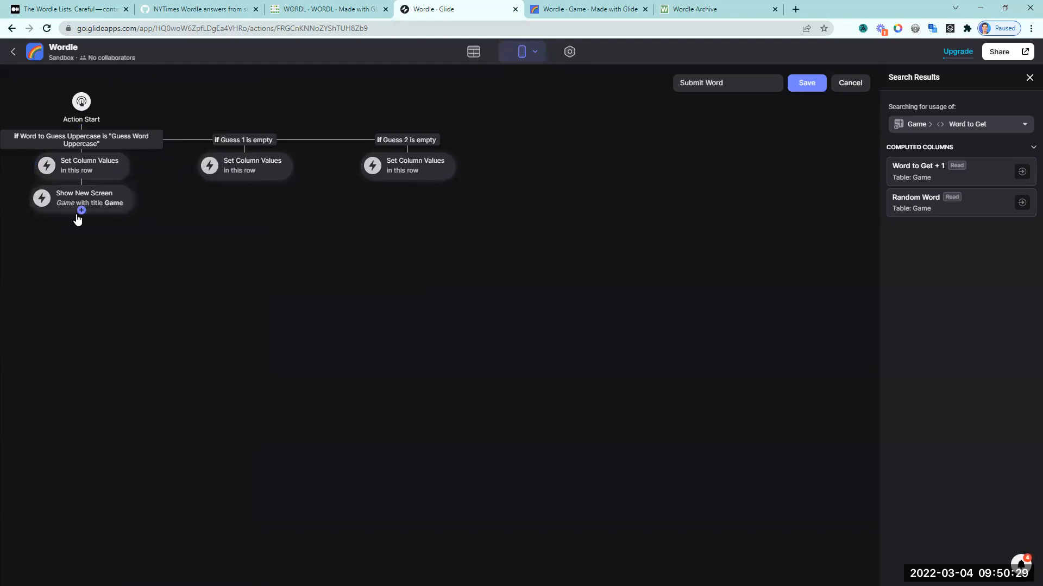
Step: Append a Show Notification action with the text "Great" after Show New Screen and save the Submit Word action
click(80, 218)
text(noti)
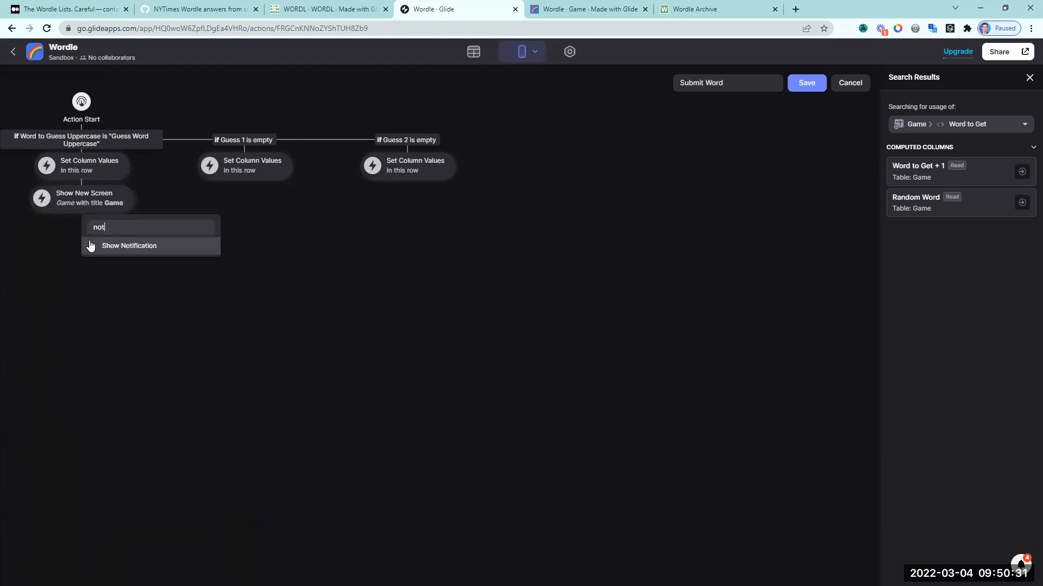
click(211, 249)
text(Great)
click(356, 275)
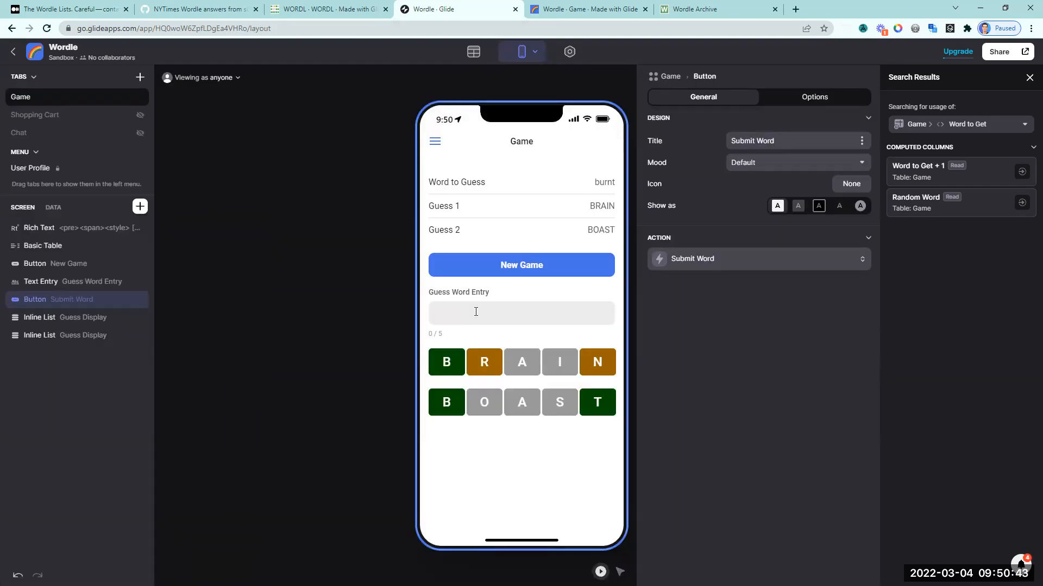
Step: Test the correct-guess branch by submitting "burnt" as the guess in the app preview, closing the usage search results
click(475, 312)
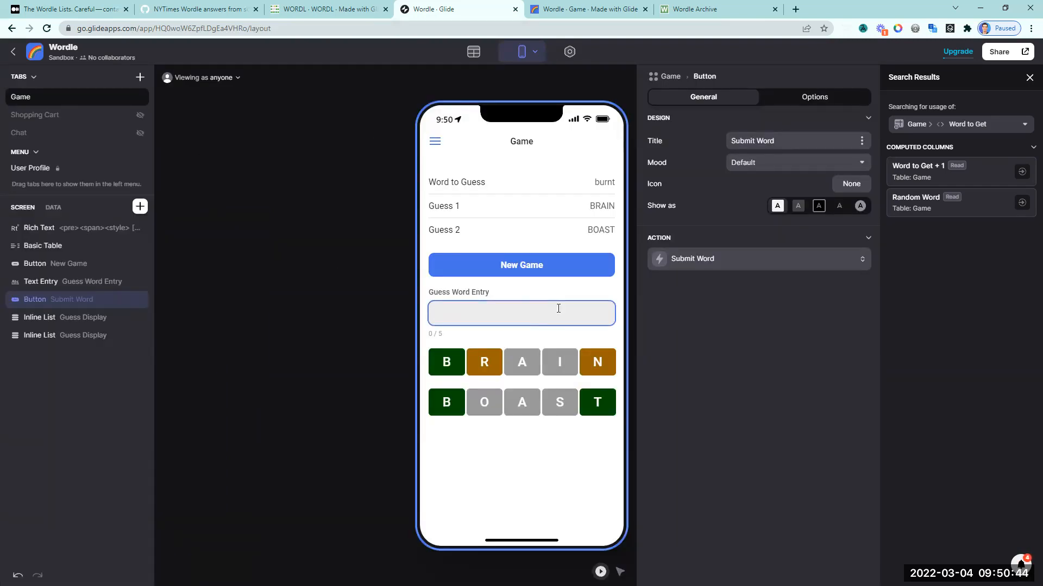
text(burnt)
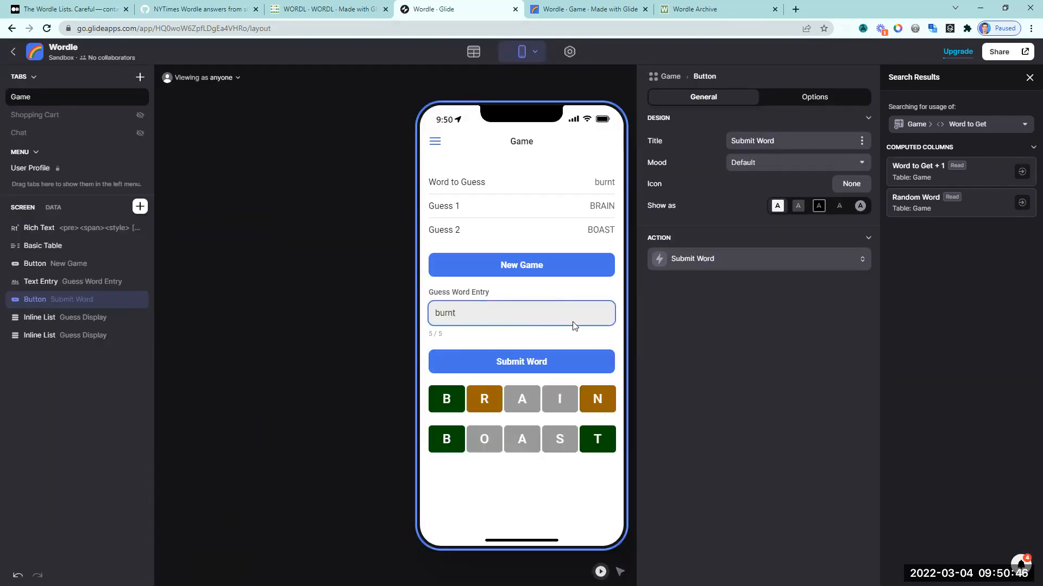
click(1029, 77)
click(580, 363)
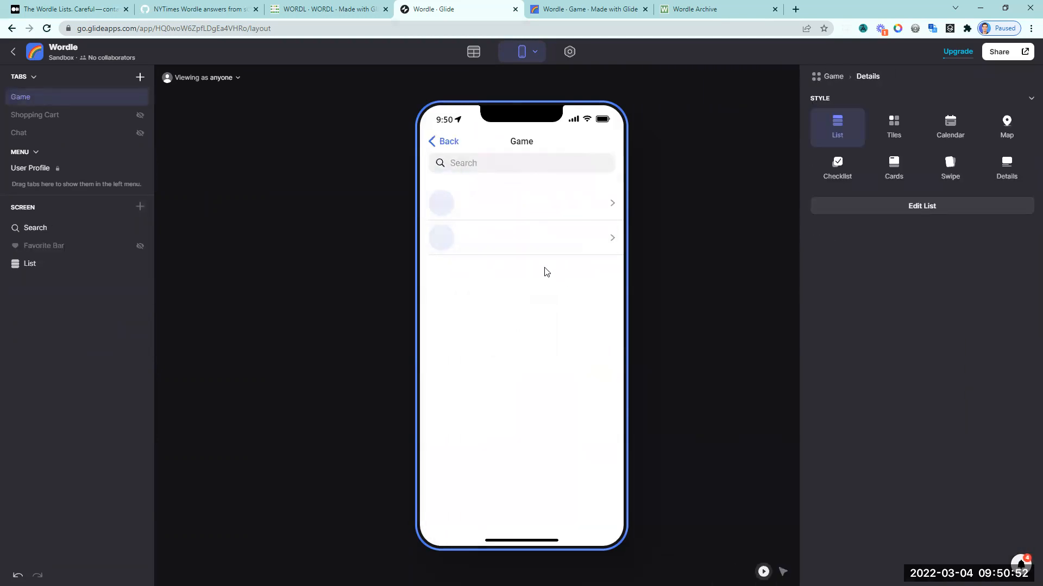
Step: Change the new Game screen's list to the Details style and delete all of its default components
click(44, 269)
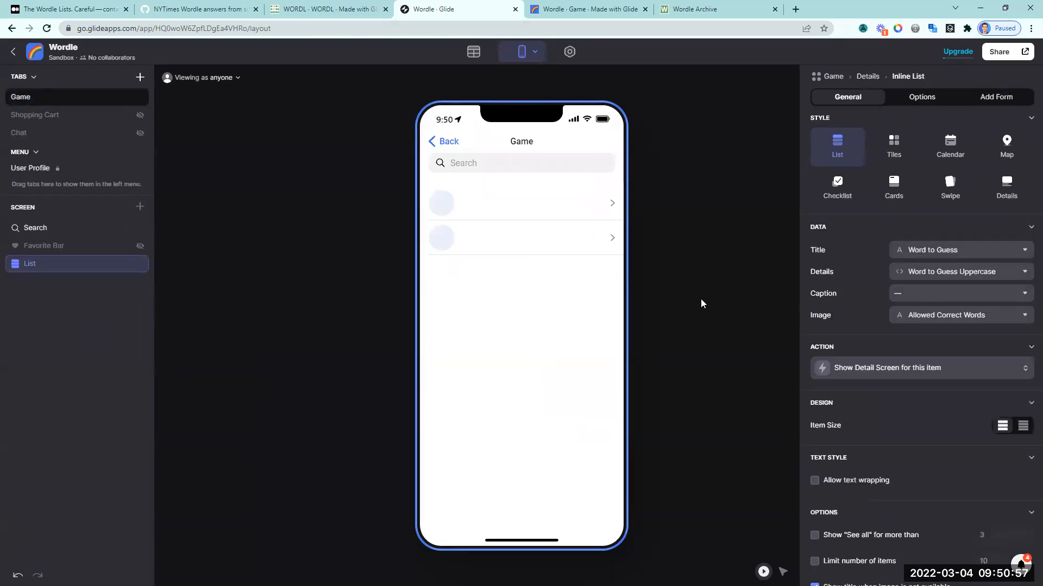
click(1024, 199)
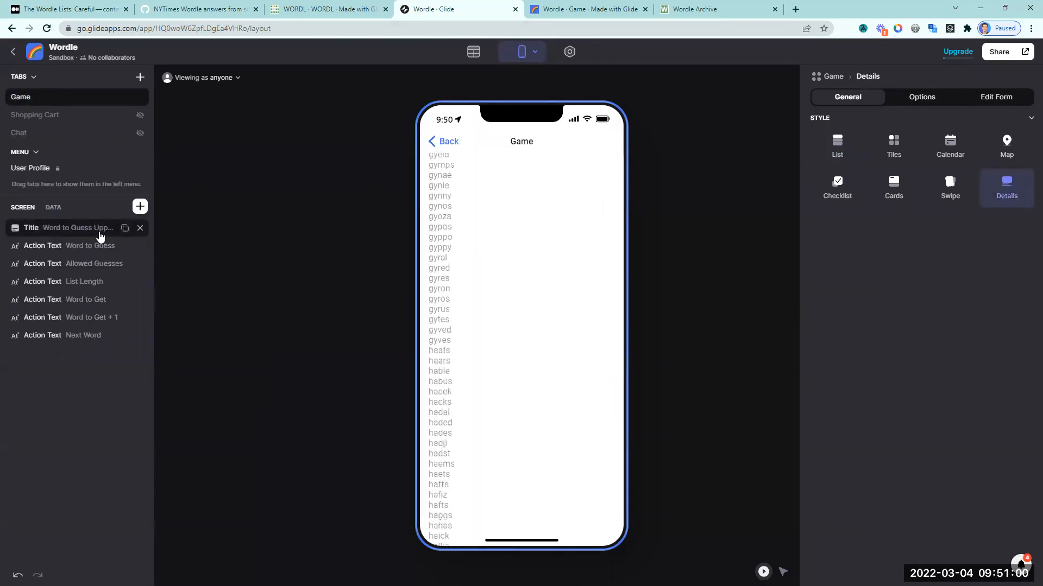
right_click(98, 234)
click(112, 363)
click(614, 338)
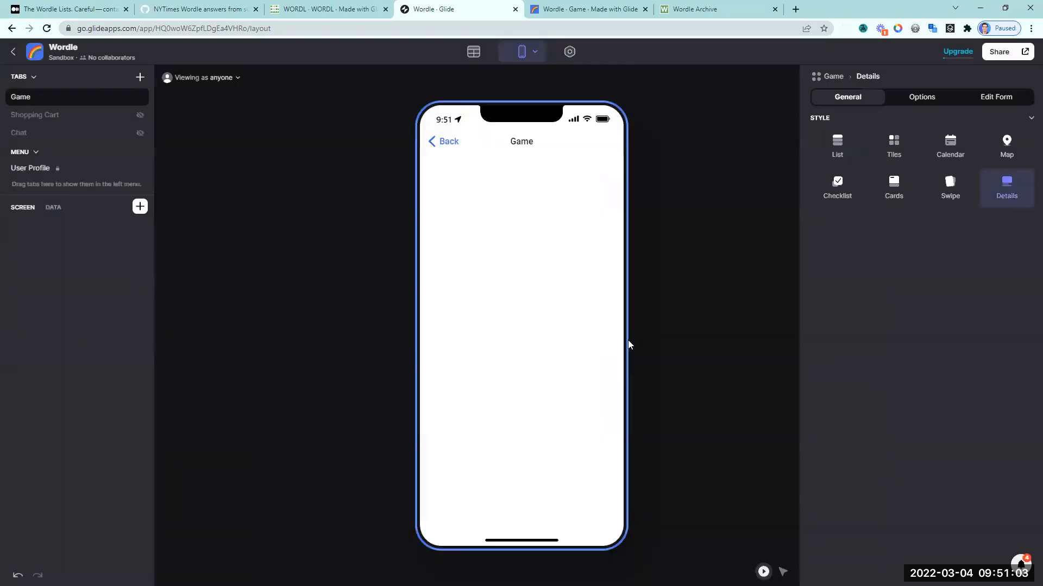
Step: Add a Rich Text component to the empty screen with the custom text "# You got it! 🎉"
click(140, 206)
text(rich)
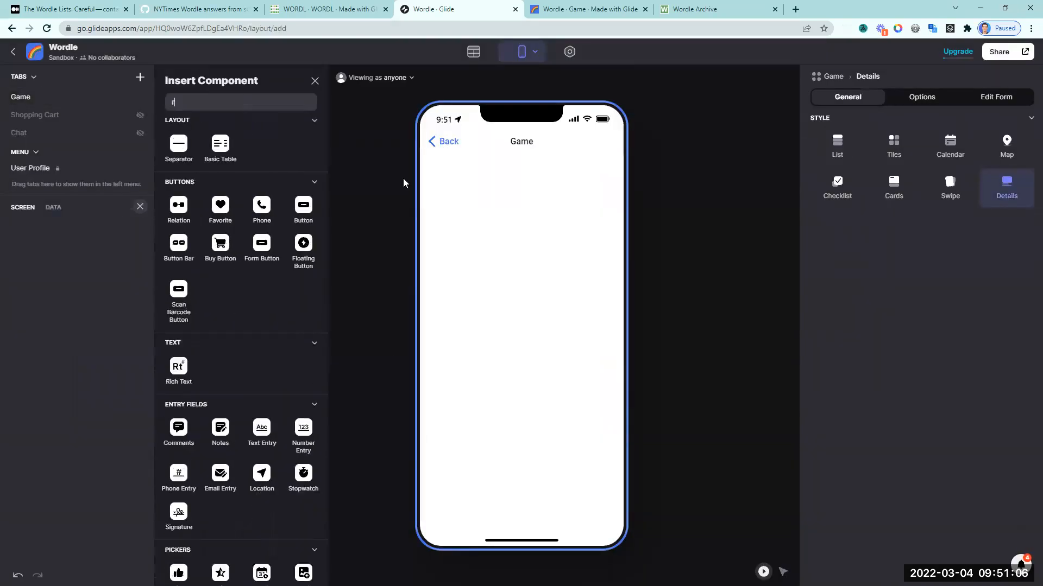
click(209, 156)
click(969, 142)
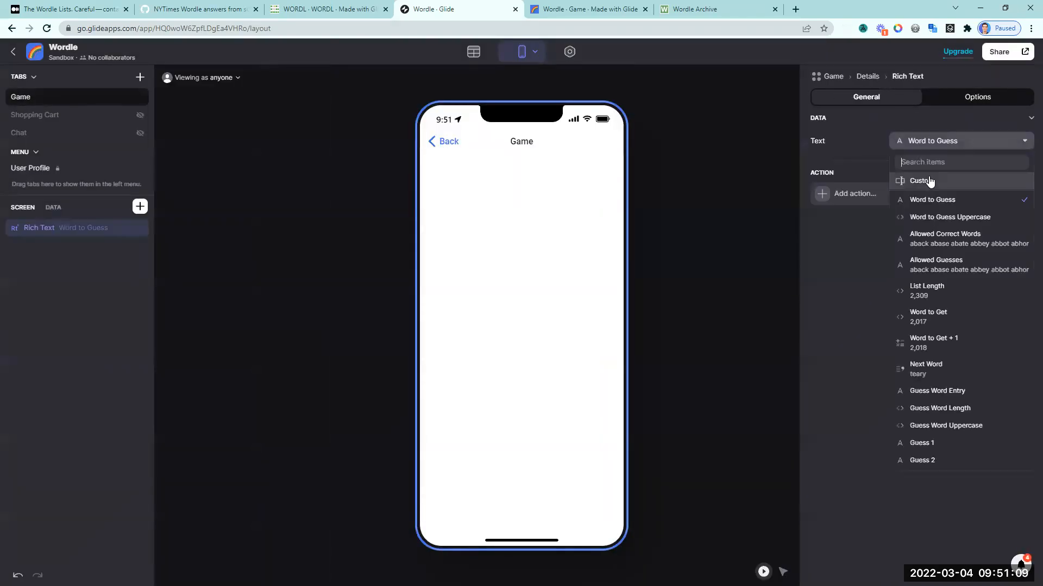
click(929, 179)
text(# You got it!)
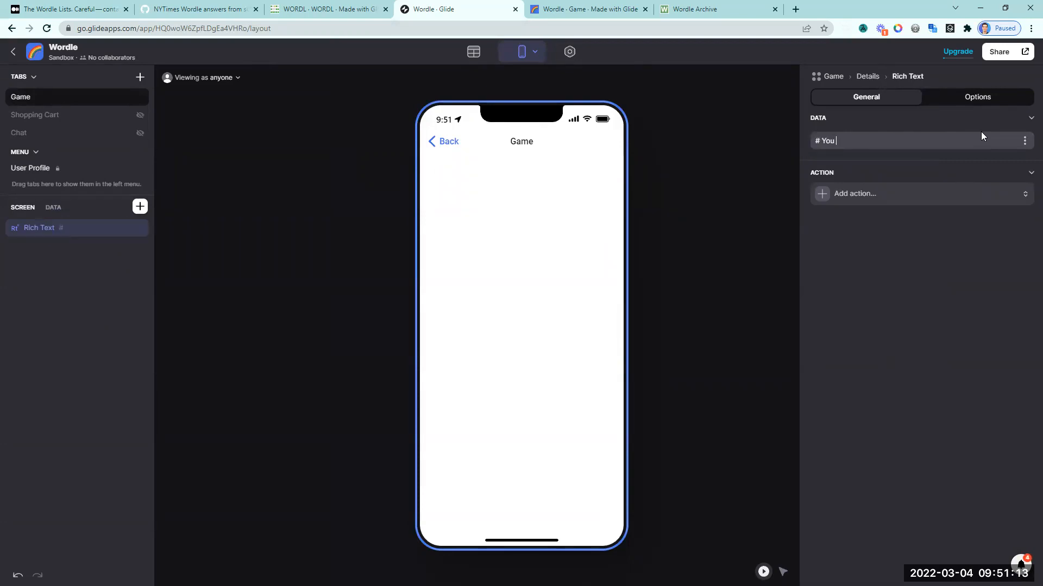
key(super+period)
click(959, 212)
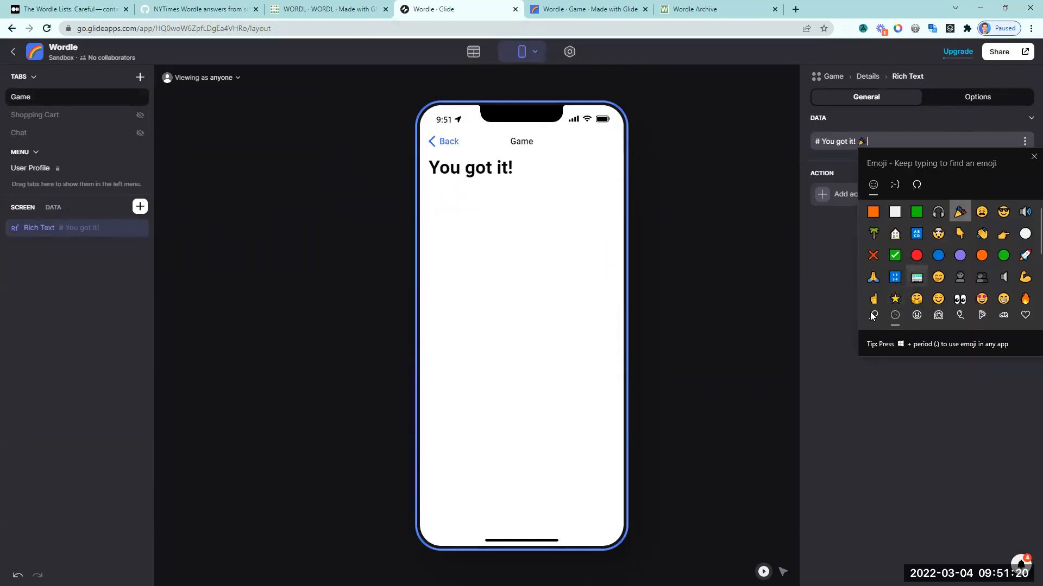
Step: Add a Button component below the rich text and title it "New Game"
click(140, 206)
text(but)
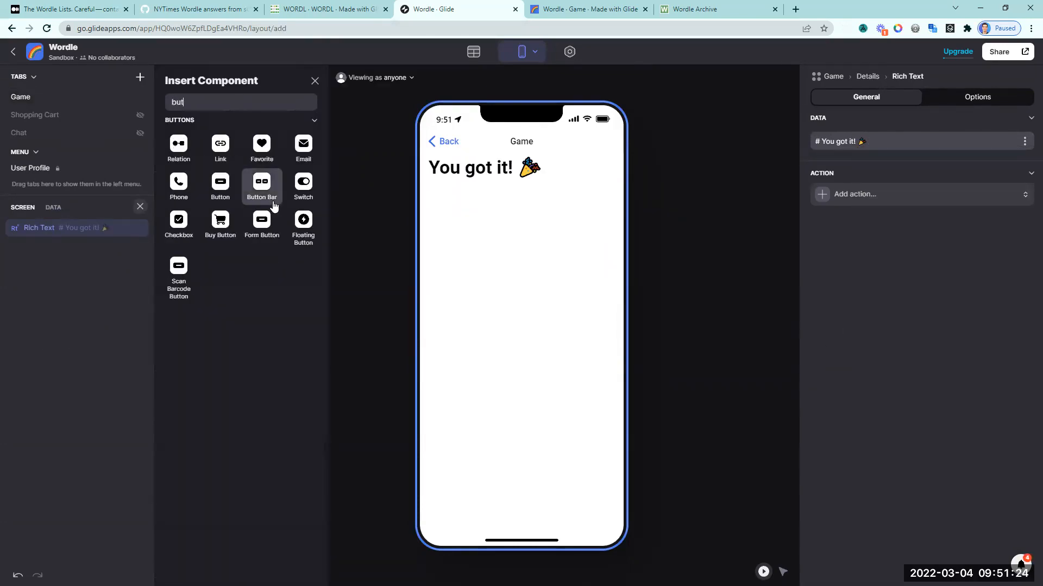
click(218, 185)
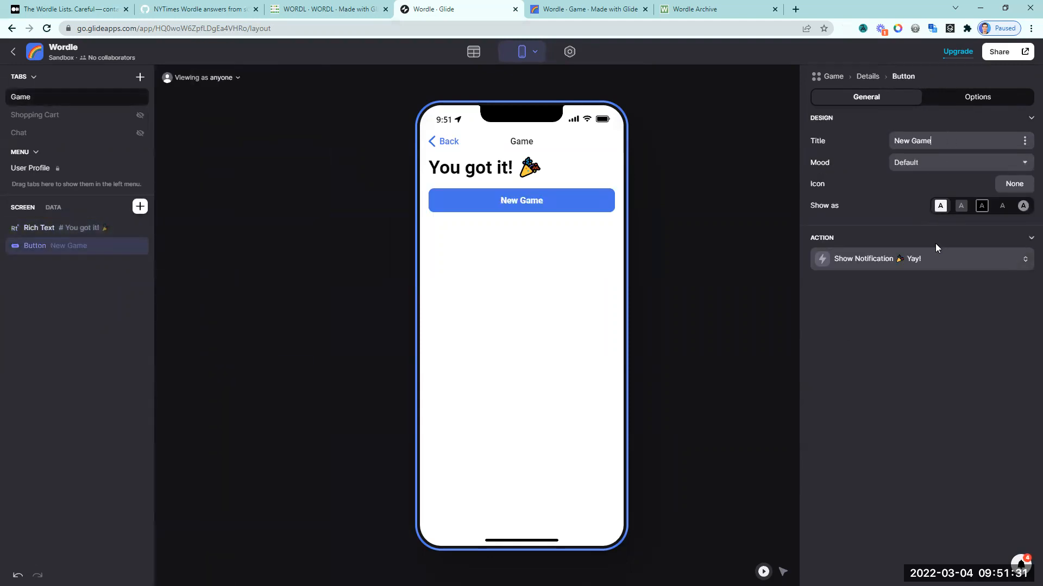
Step: Set the New Game button's action to Set Column Values with Word to Guess taken from Next Word
click(933, 259)
click(918, 303)
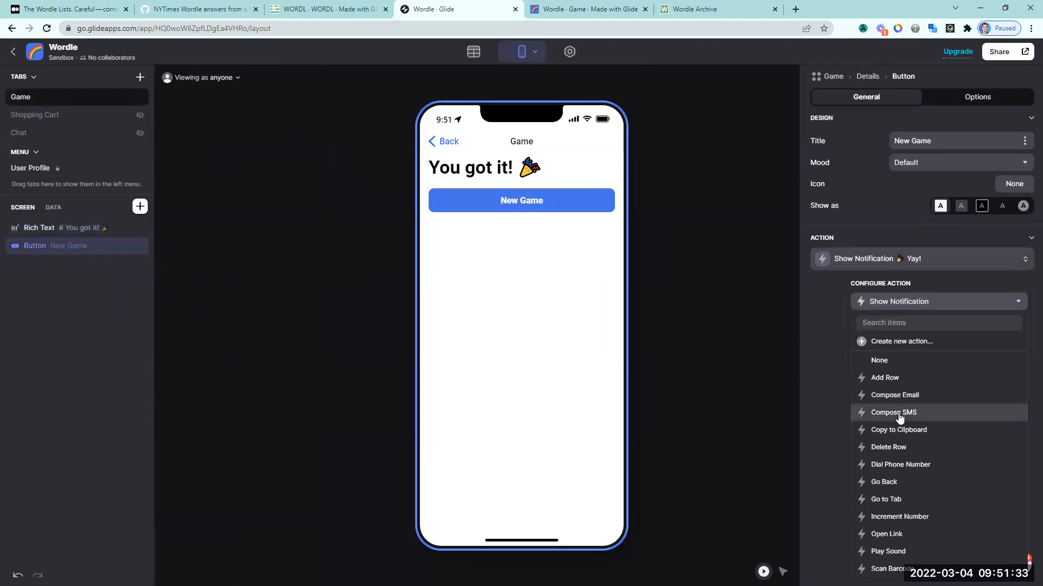
scroll(903, 421, down, 2)
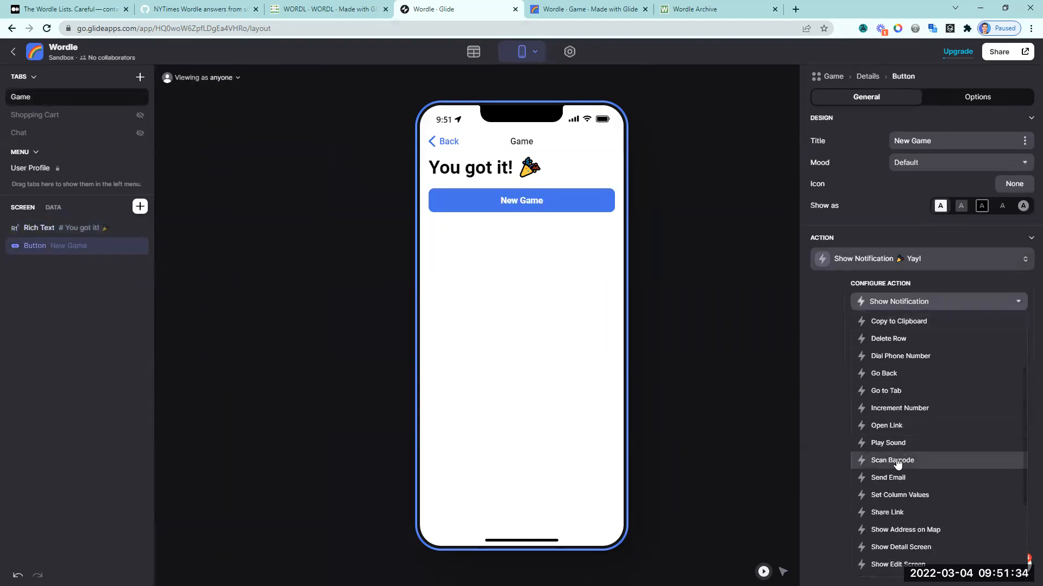
click(898, 495)
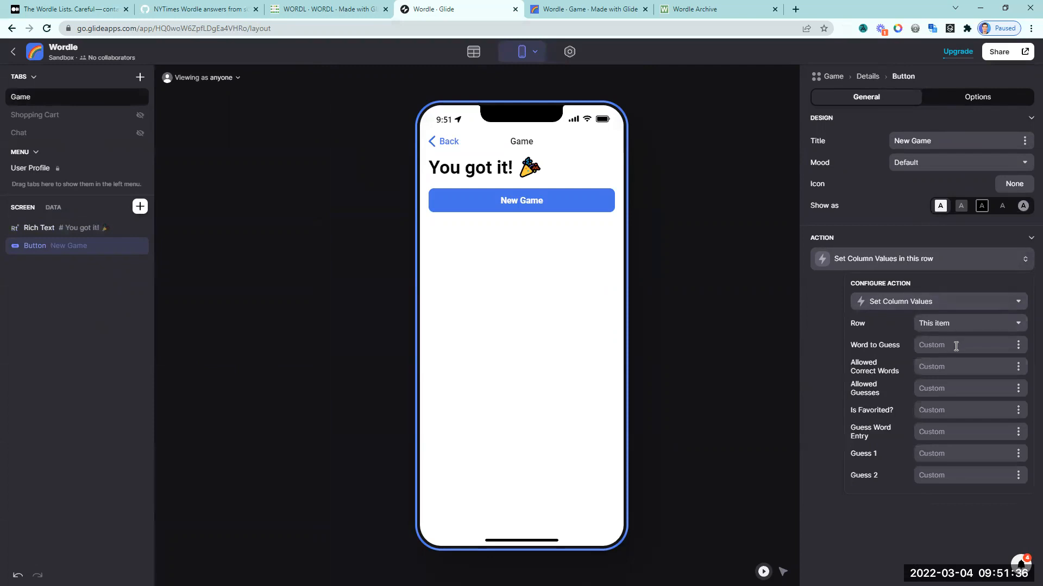
click(1018, 345)
scroll(956, 292, down, 1)
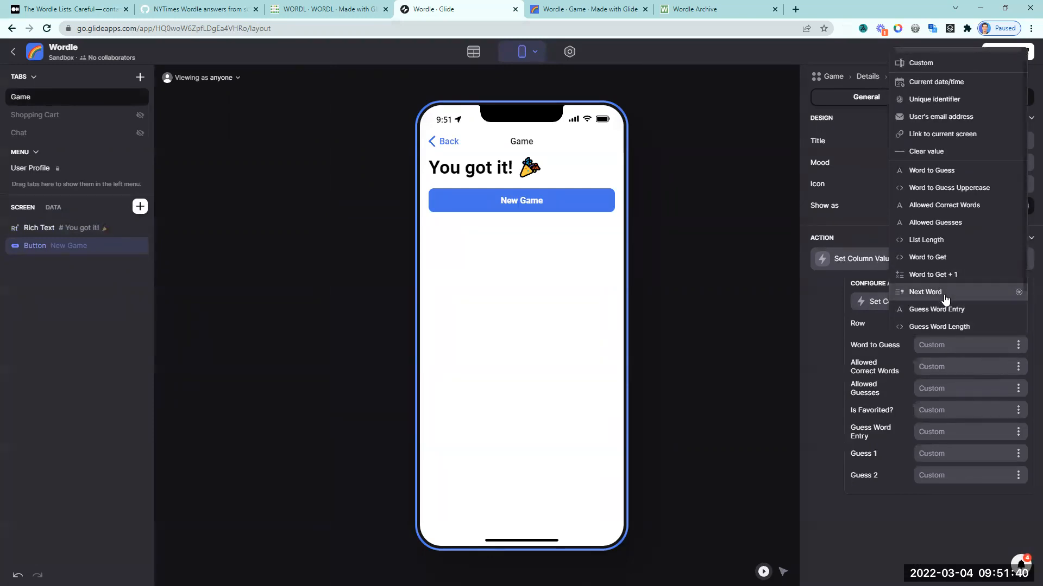
click(940, 293)
click(545, 183)
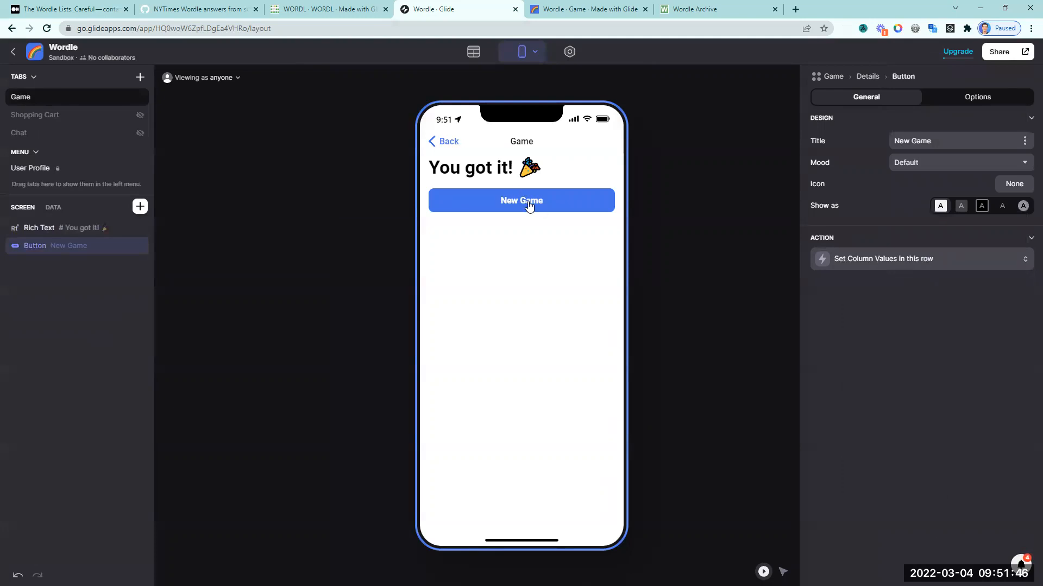
Step: Create a custom action named "New Game" for the button that sets Word to Guess to Next Word, followed by Go Back
click(856, 263)
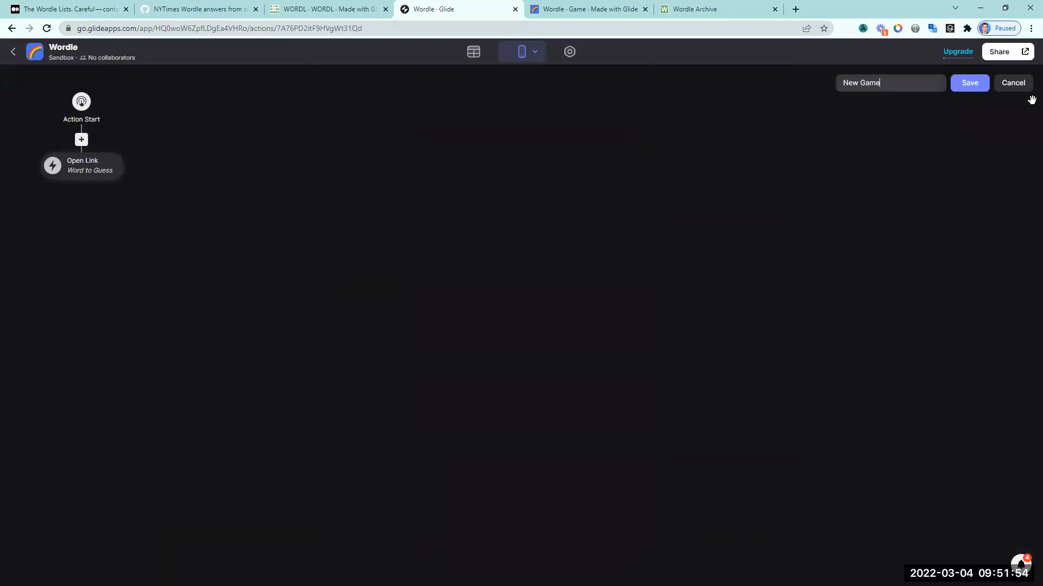
click(94, 171)
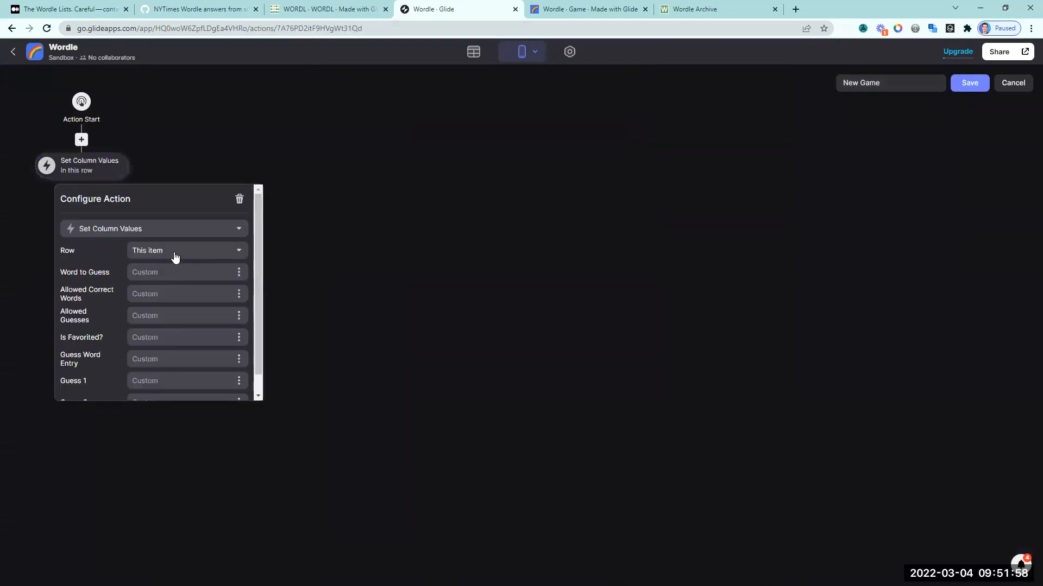
click(238, 273)
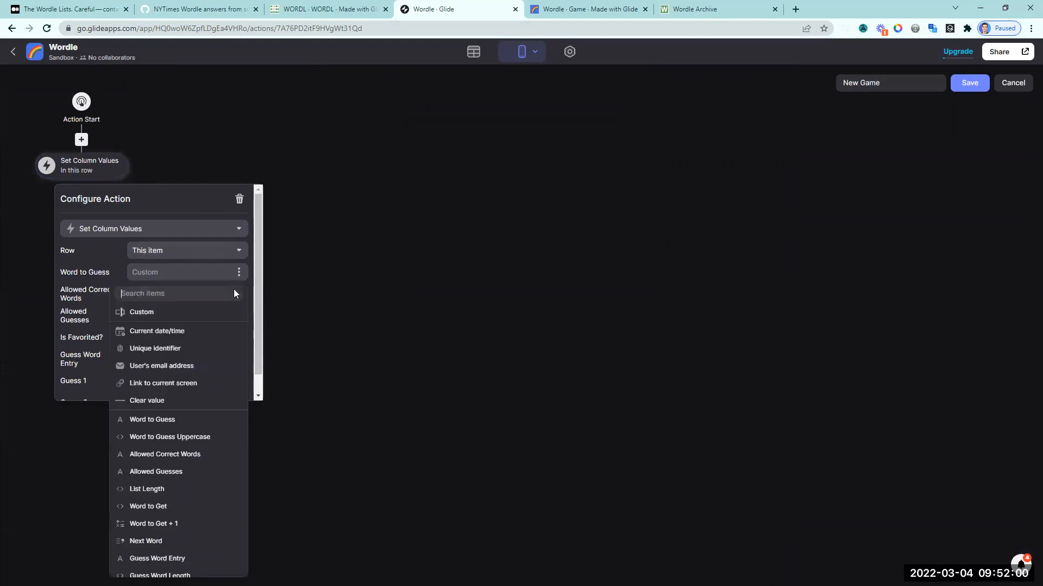
scroll(158, 496, down, 1)
click(207, 477)
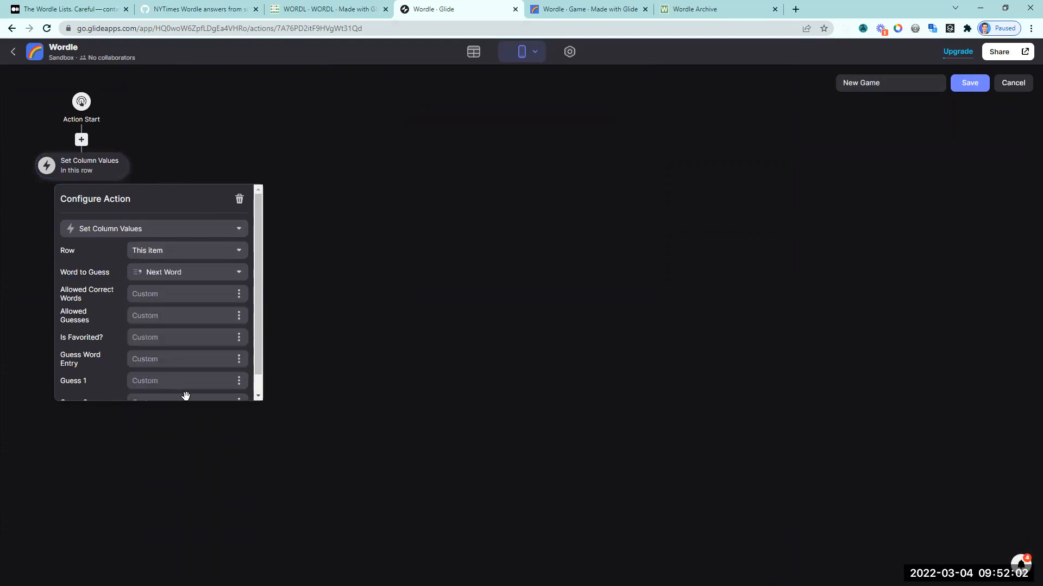
click(84, 172)
text(g)
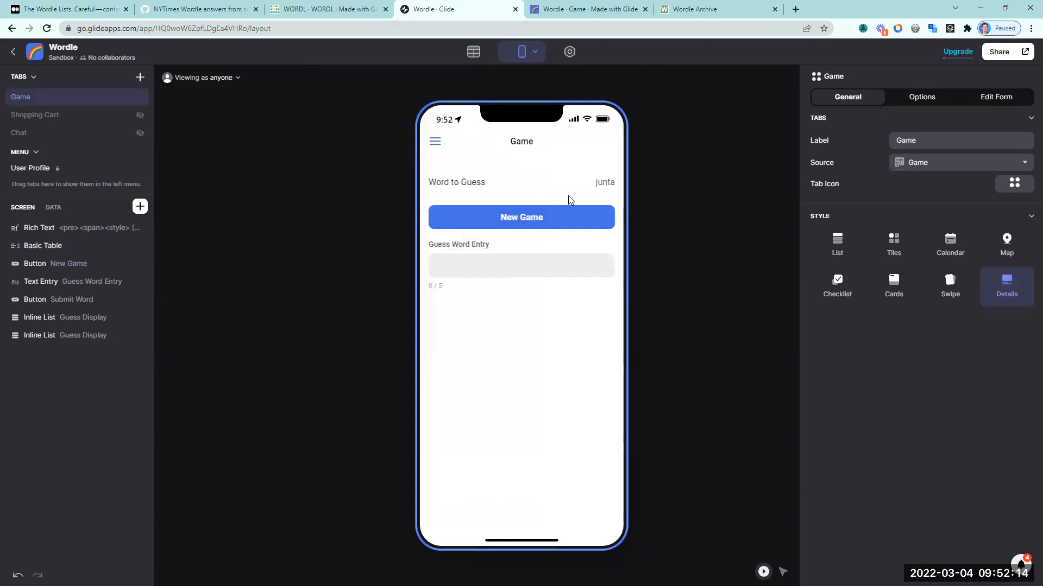
Step: Reopen the New Game action to review its sequence and leave it without editing
key(alt+Left)
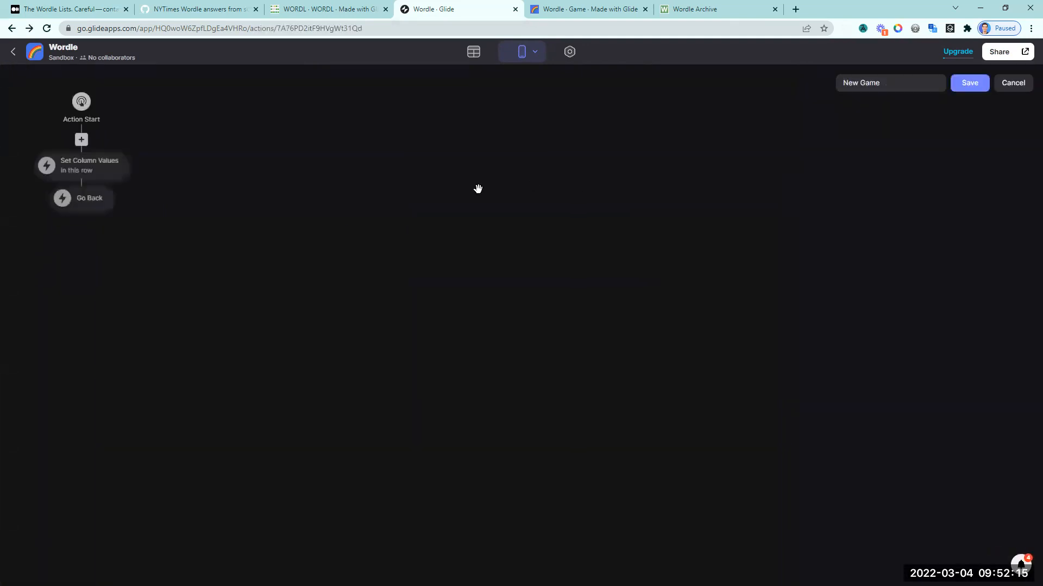
click(1023, 83)
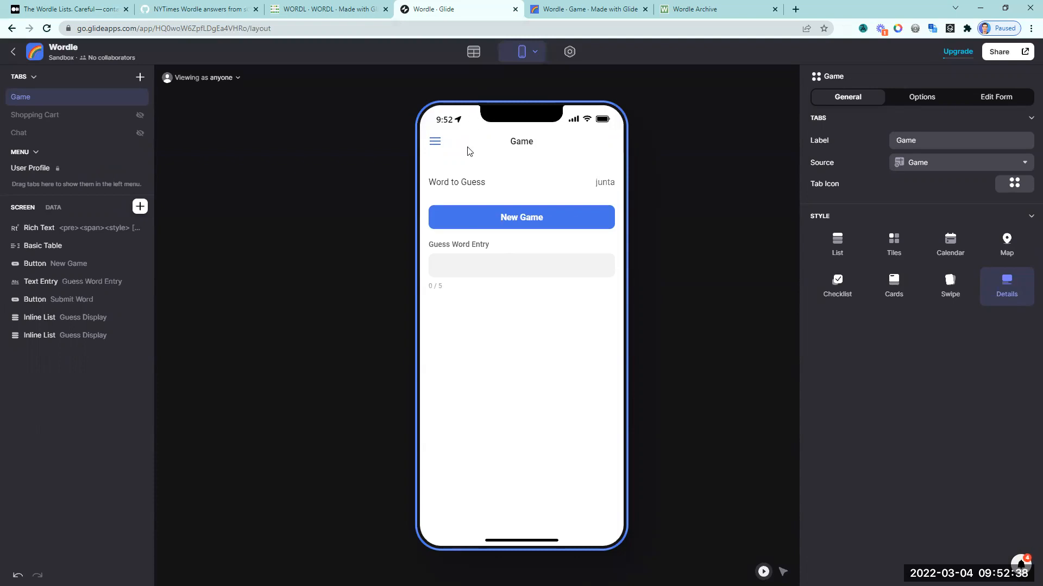
Step: Submit "aaaaa" as a guess in the game preview to test whether invalid words are accepted
click(457, 269)
text(aaaaa)
click(462, 310)
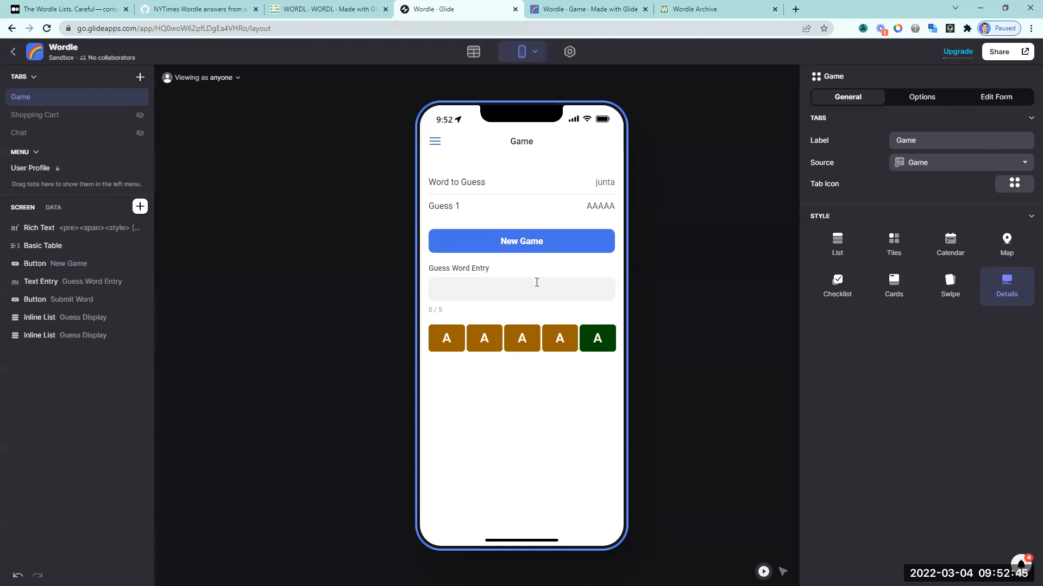
Step: Check the Allowed Guesses List column in the Game table and return to the app layout
click(474, 51)
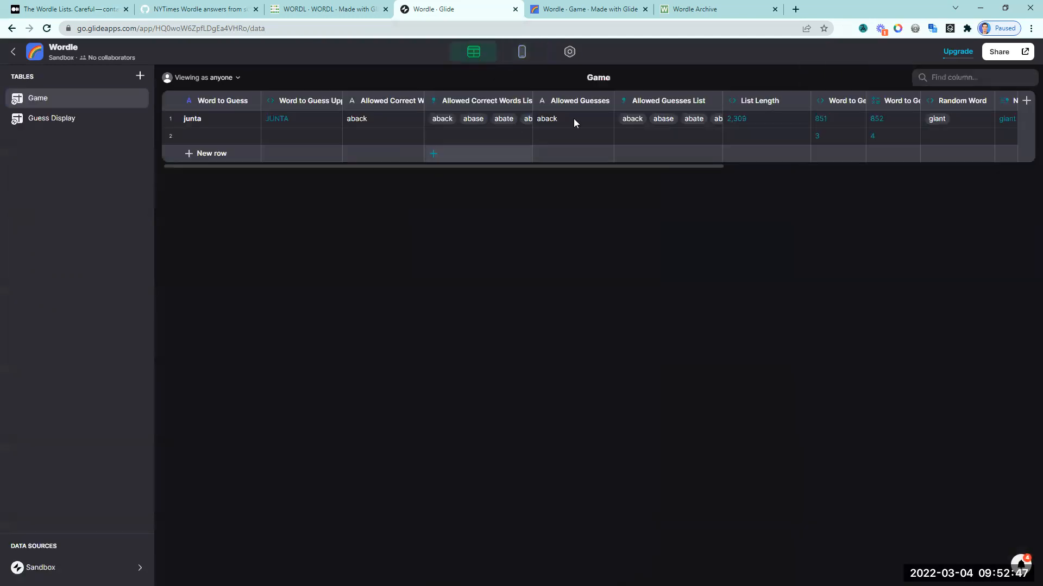
click(662, 124)
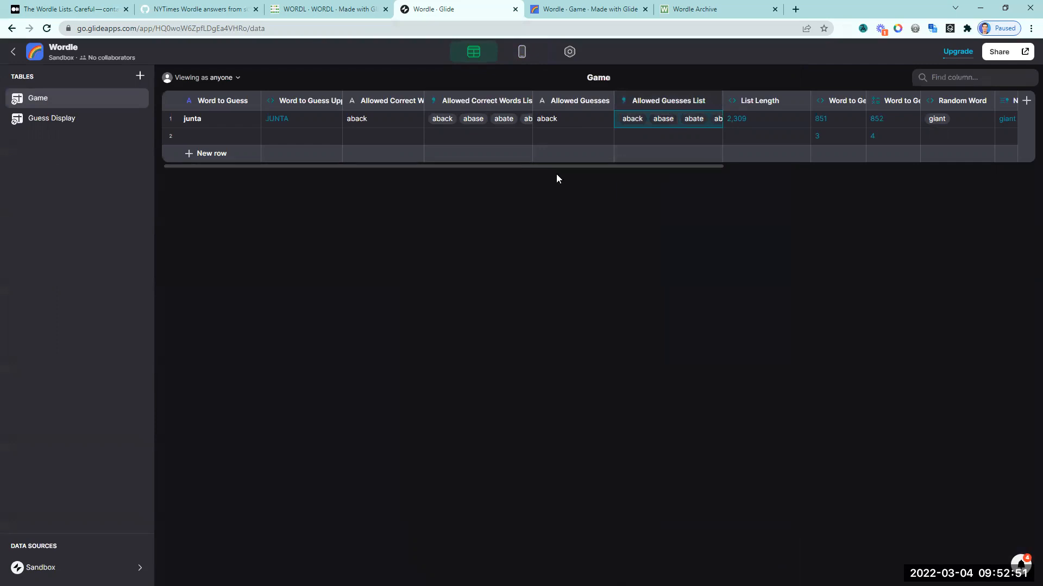
click(522, 52)
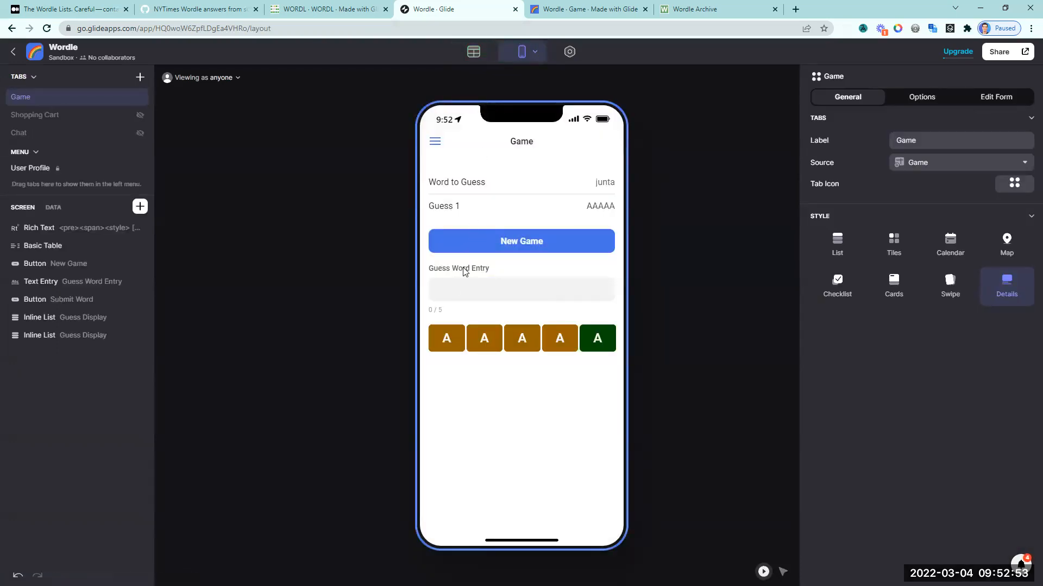
click(62, 303)
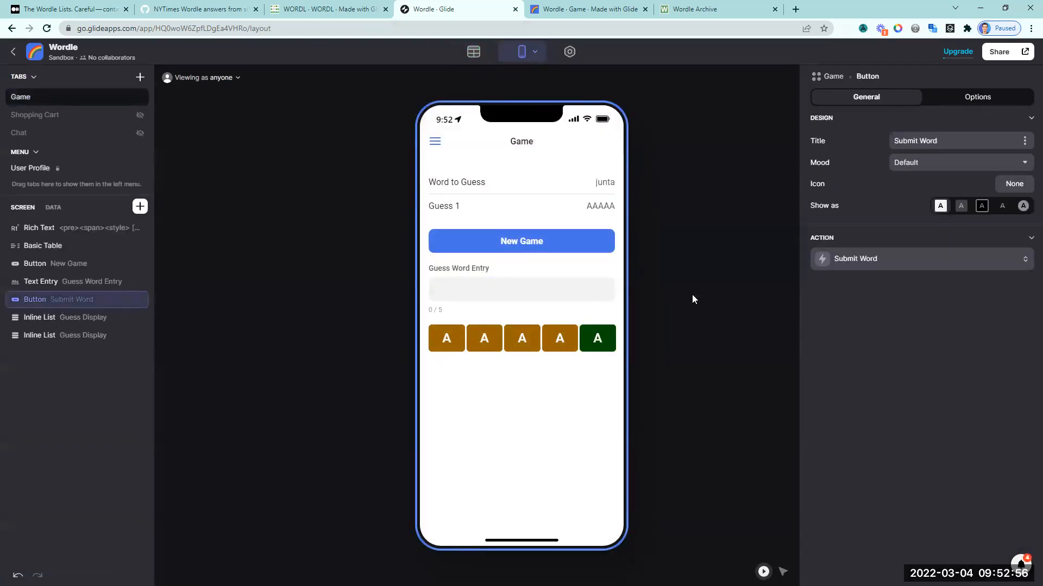
click(866, 260)
click(871, 322)
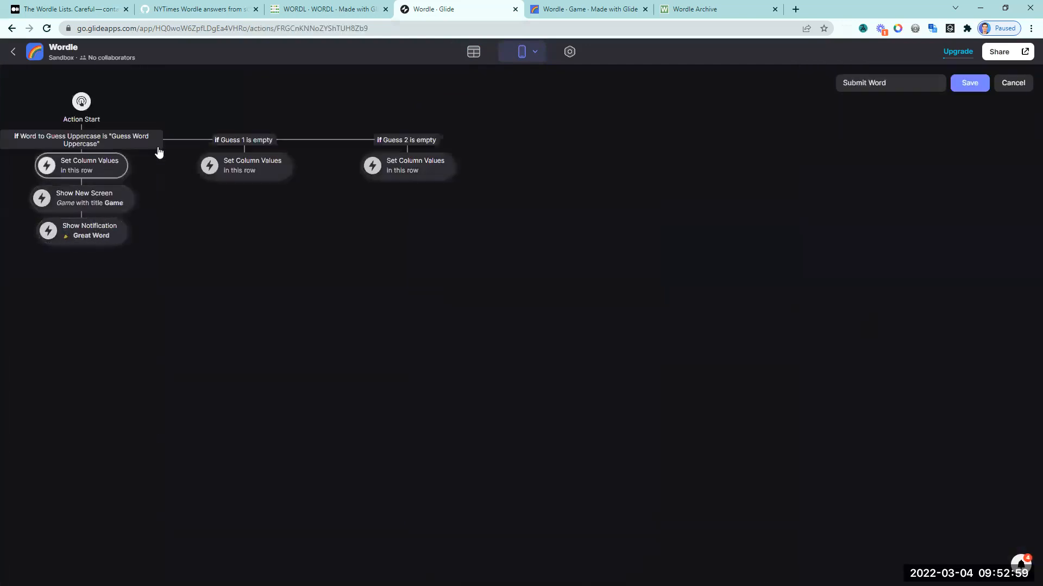
drag(209, 148, 98, 149)
click(100, 150)
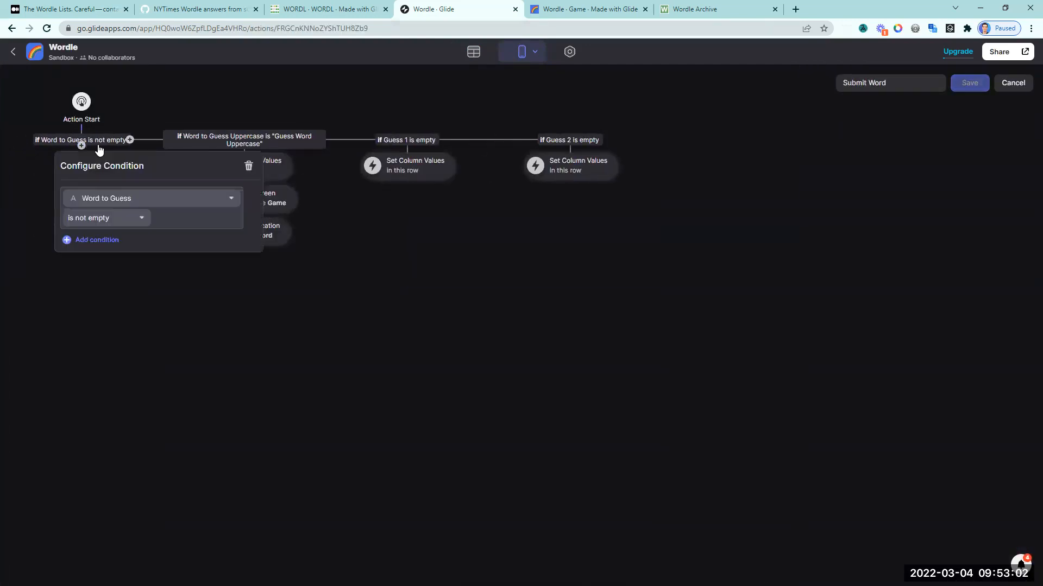
click(102, 203)
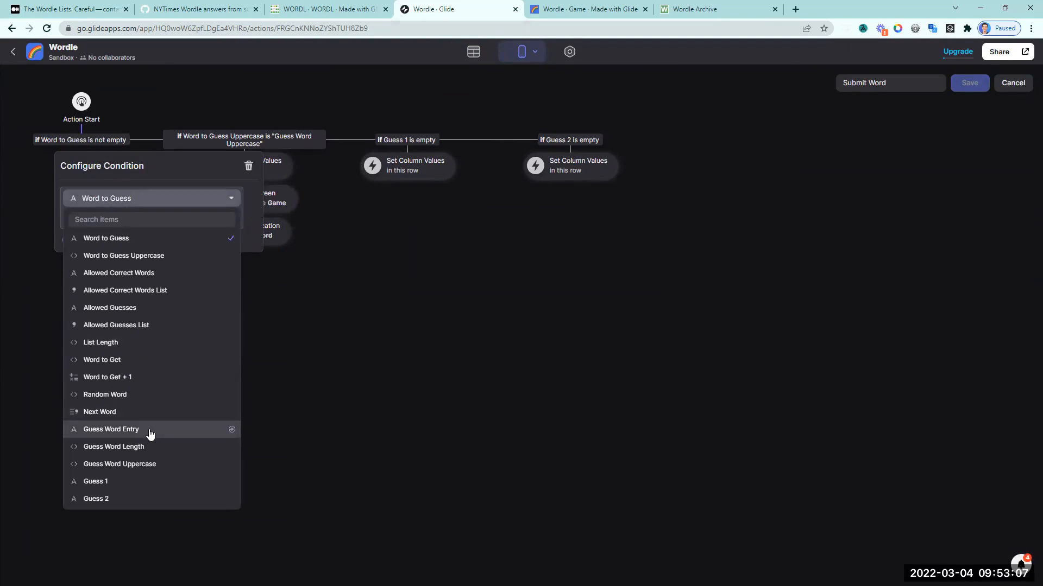
click(1015, 87)
Step: Add a column named "Guess Word Lowercase" right after Guess Word Uppercase in the Game table
click(479, 58)
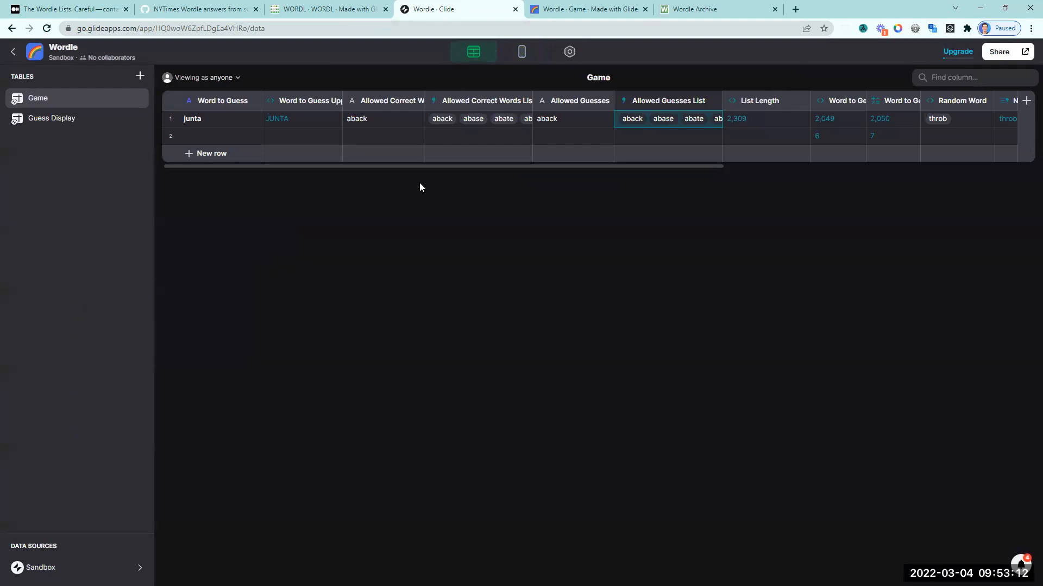
drag(459, 167, 786, 106)
click(846, 100)
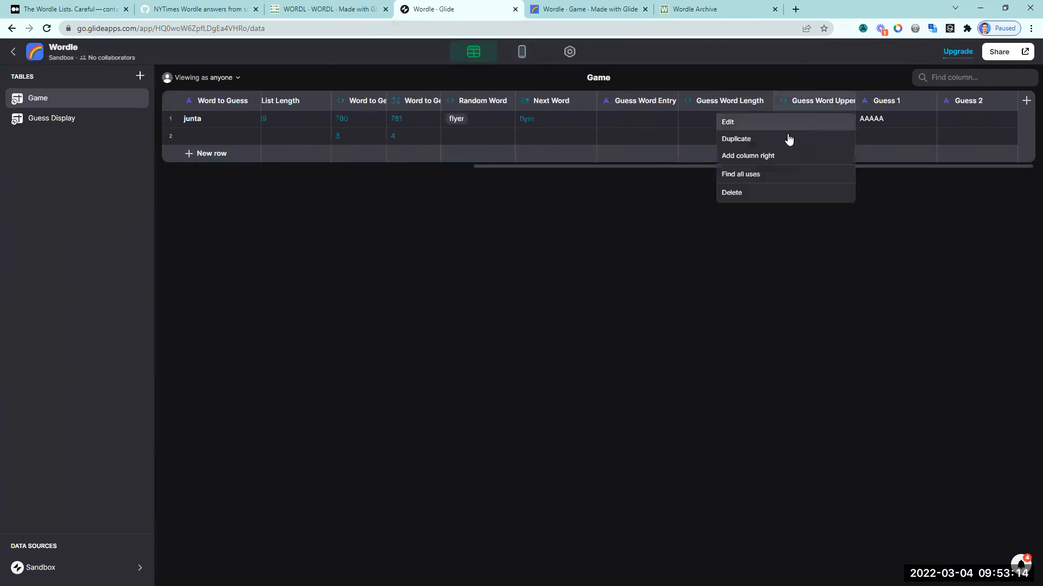
click(781, 155)
text(Gues)
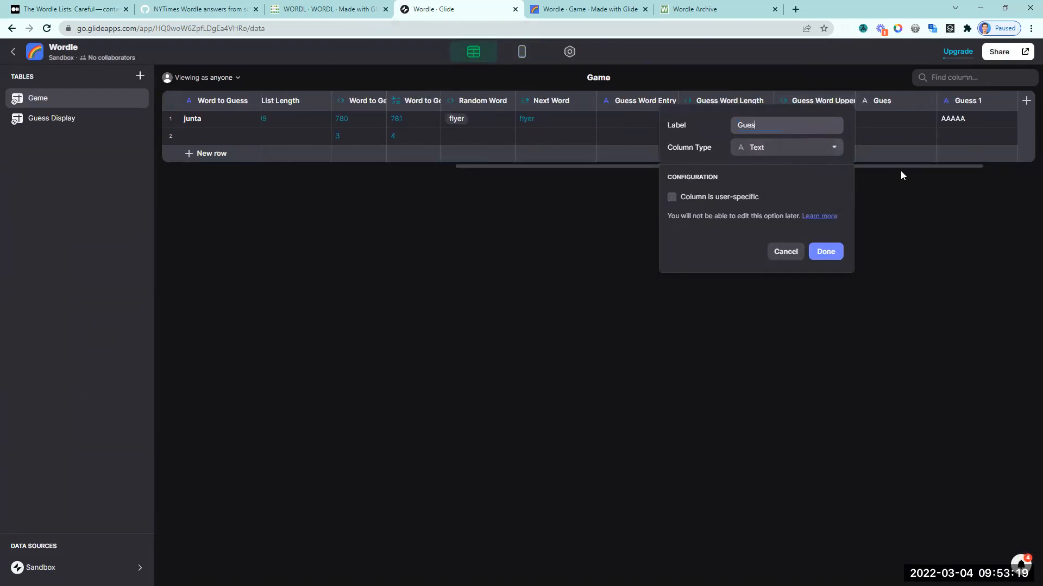
text(s Word Lowercase)
Step: Make Guess Word Lowercase a Lowercase Text column that converts Guess Word Entry
click(815, 147)
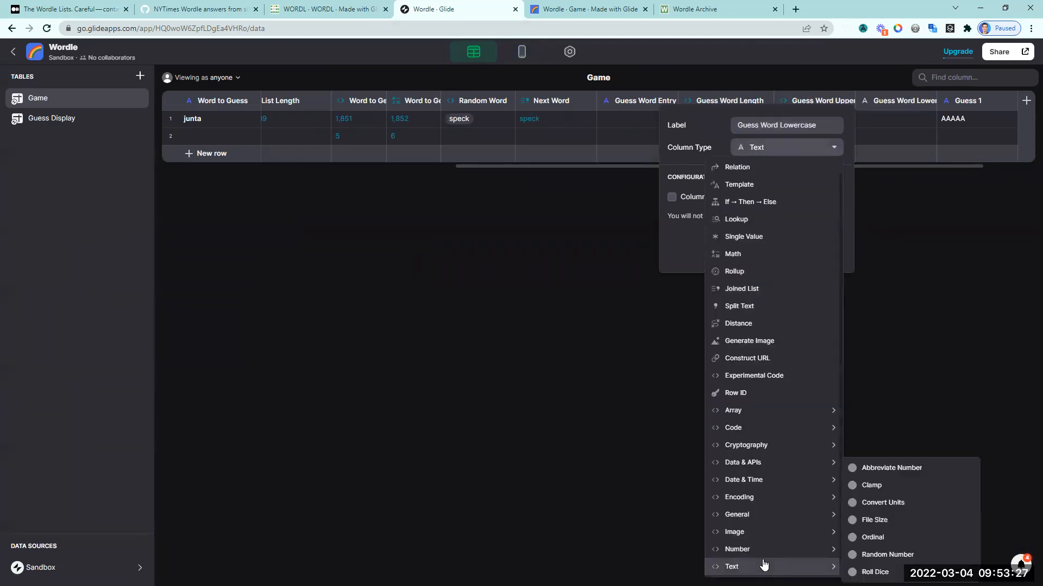
mouse_move(798, 566)
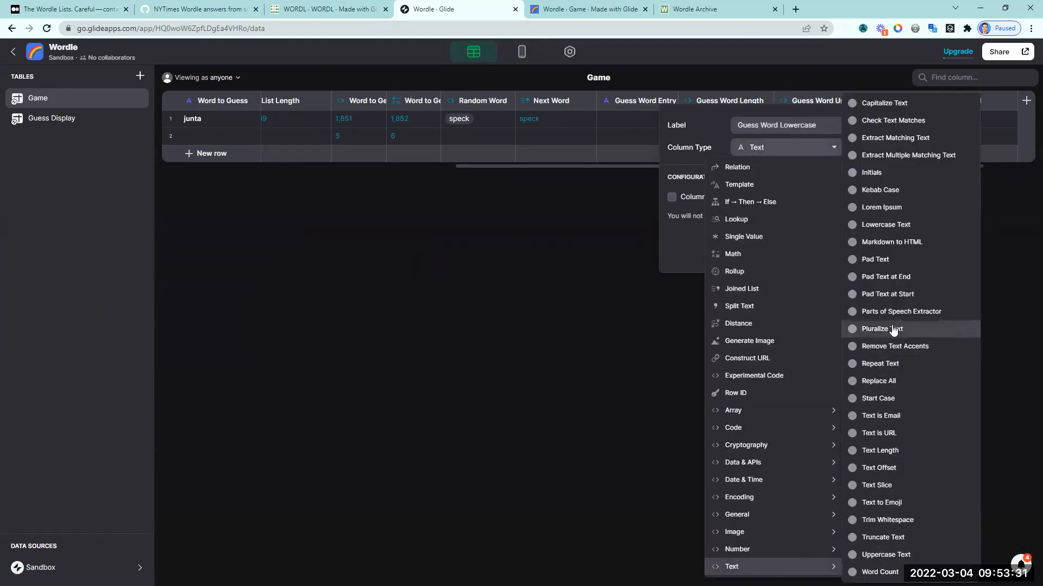
click(885, 224)
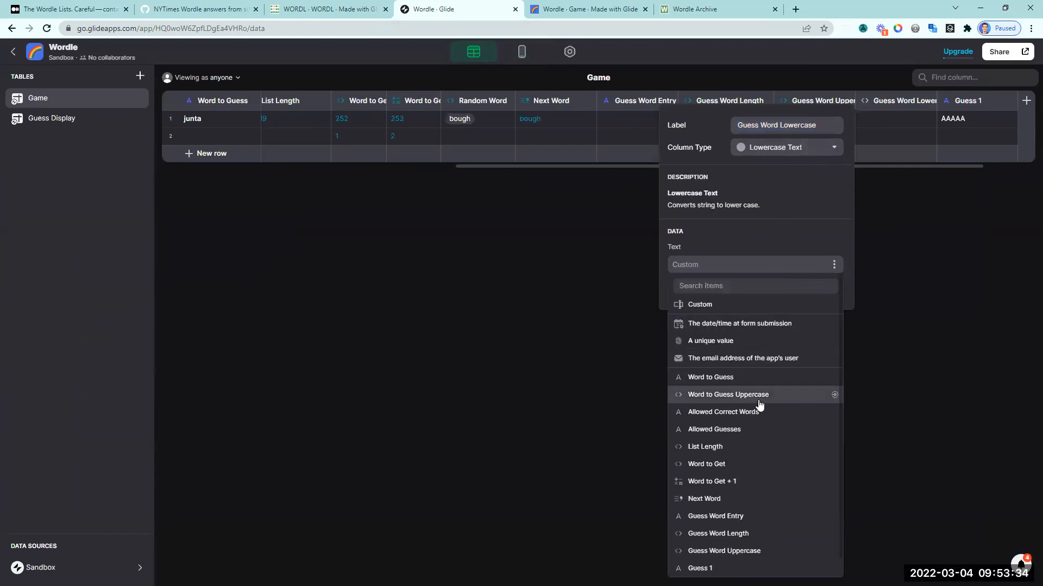
scroll(752, 488, down, 1)
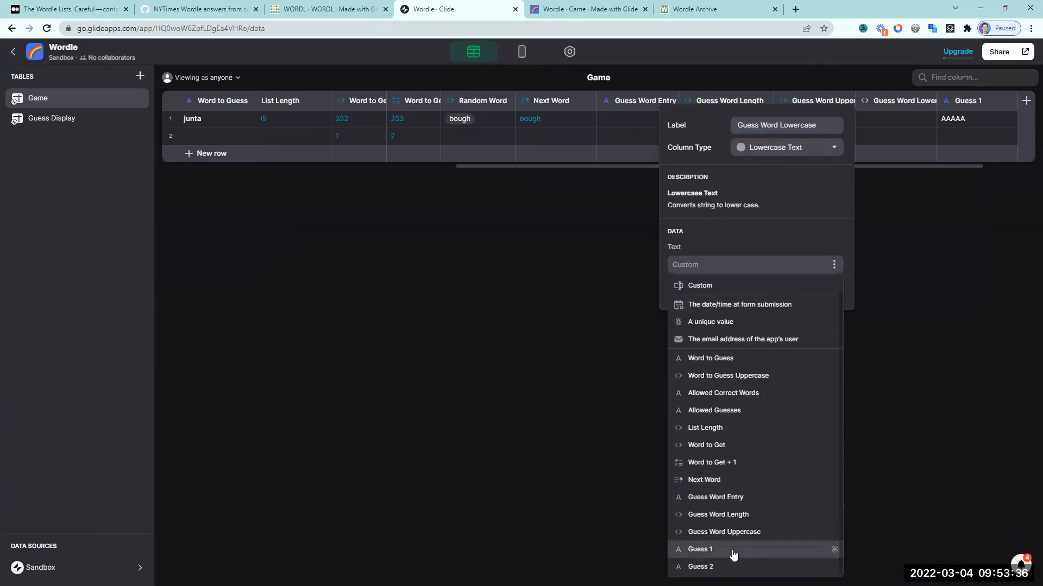
click(734, 497)
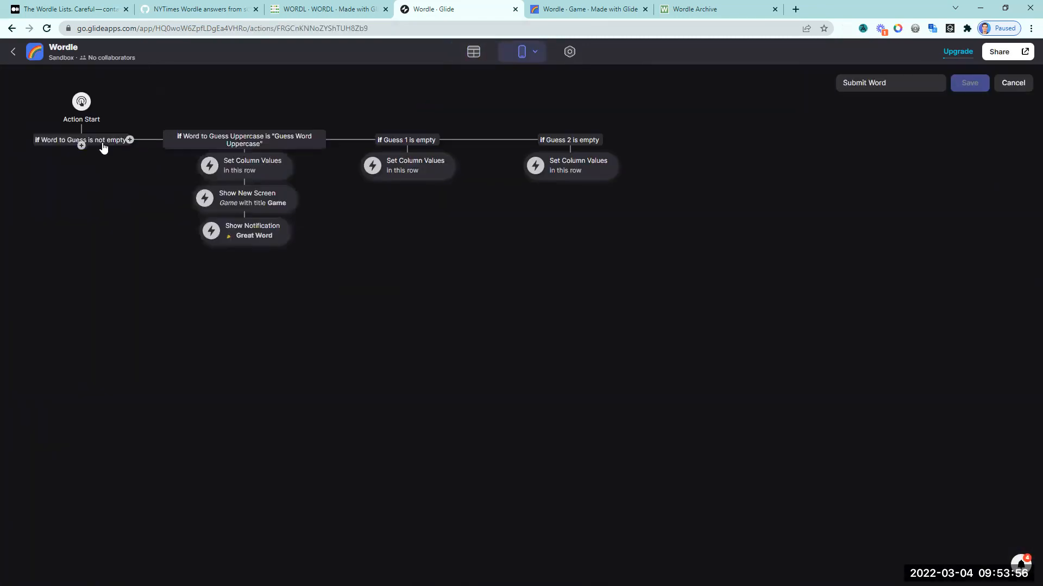
Step: Set the first branch condition of the Submit Word action to Guess Word Lowercase is not included in Allowed Correct Words
click(101, 142)
click(94, 200)
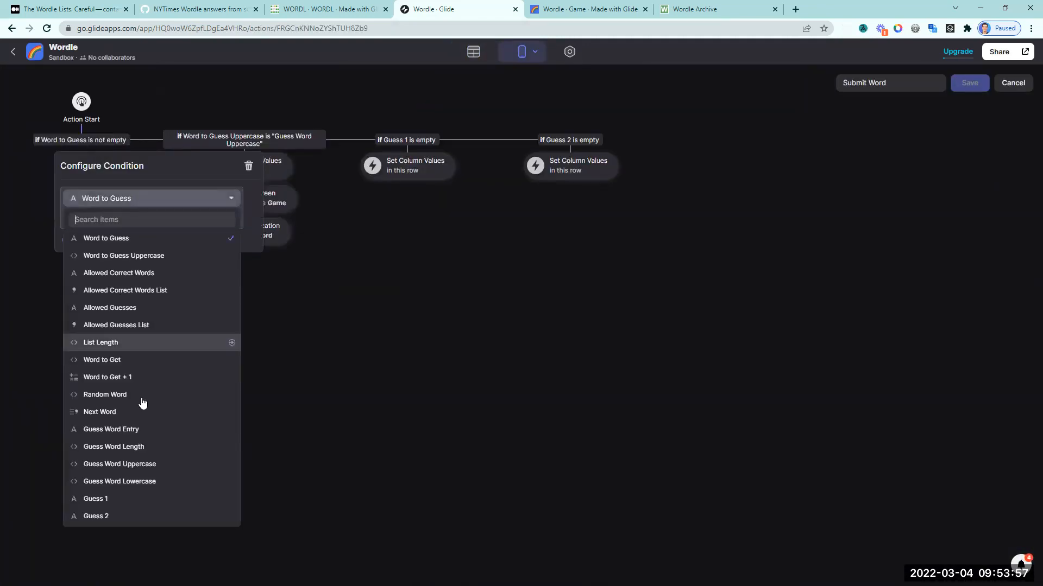
click(146, 481)
click(112, 219)
click(48, 337)
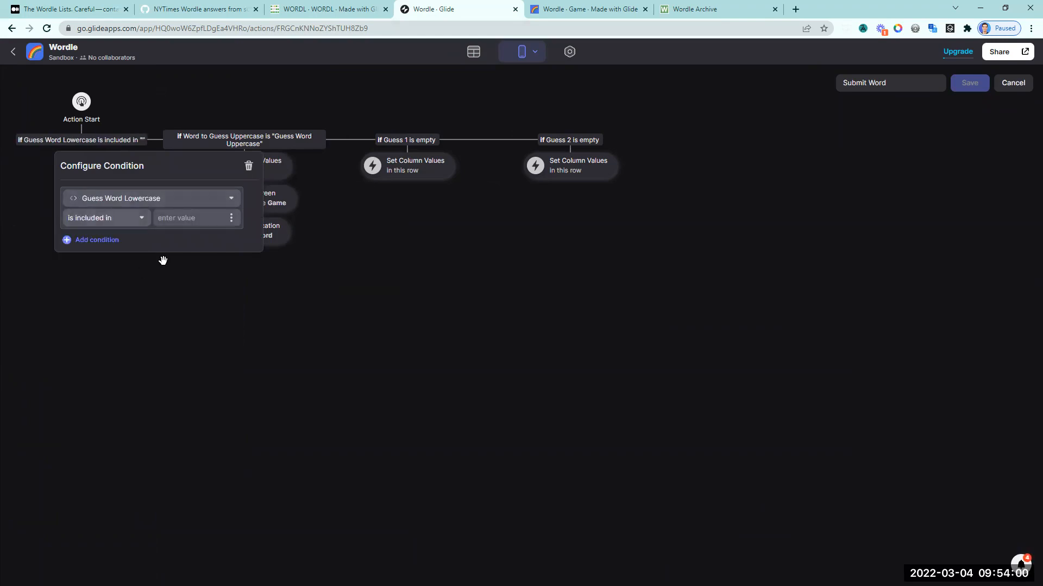
click(233, 220)
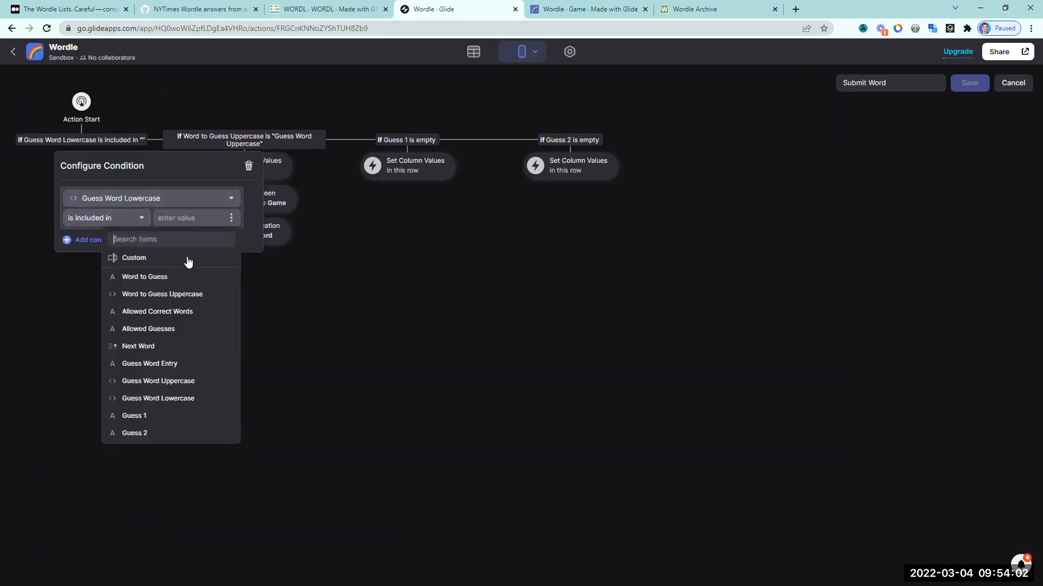
click(159, 310)
click(125, 223)
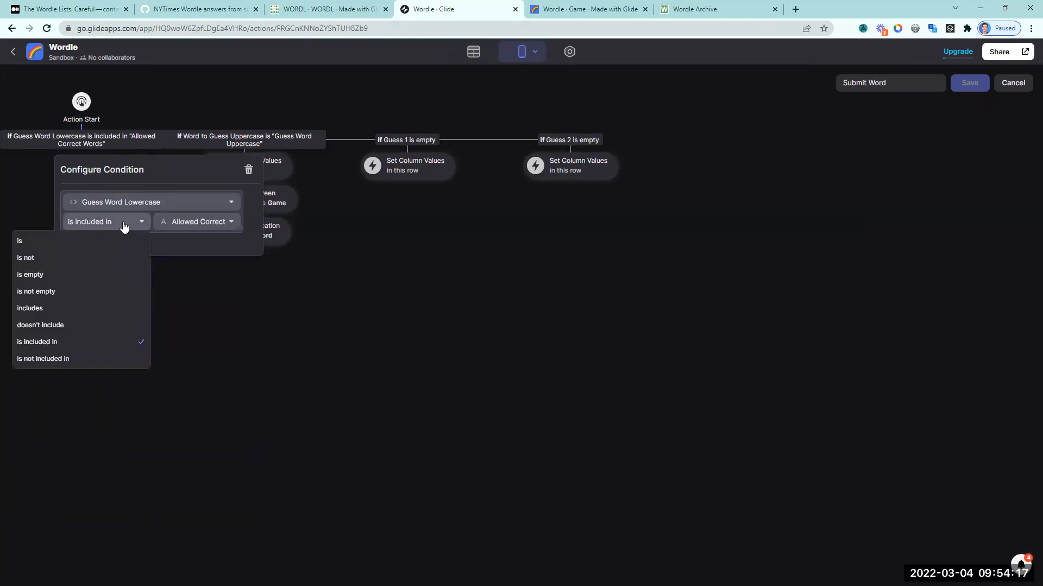
click(93, 356)
click(100, 274)
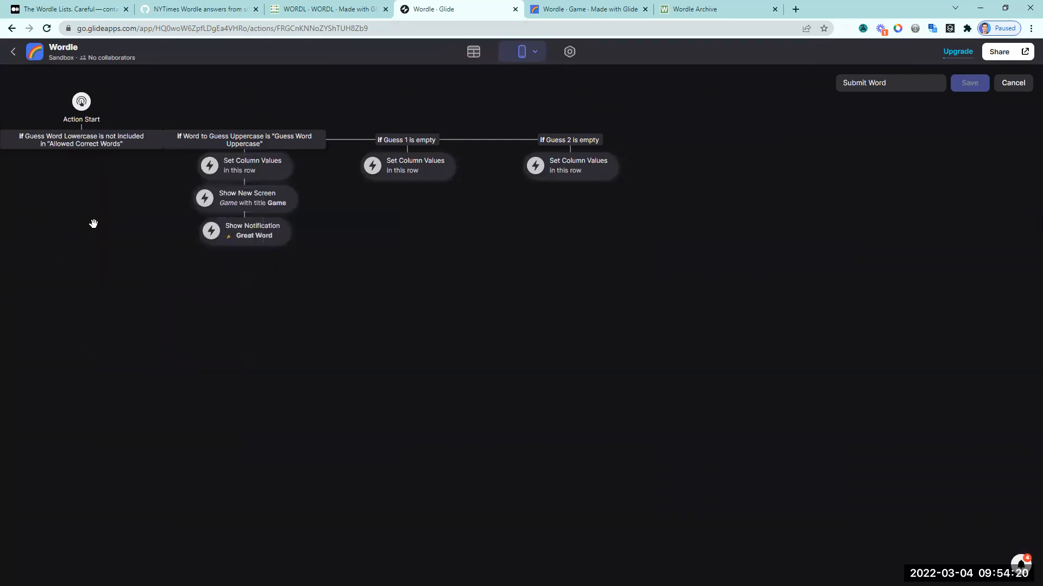
Step: Add a Show Notification action under the not-included branch, with a message beginning "Not in wor"
click(82, 156)
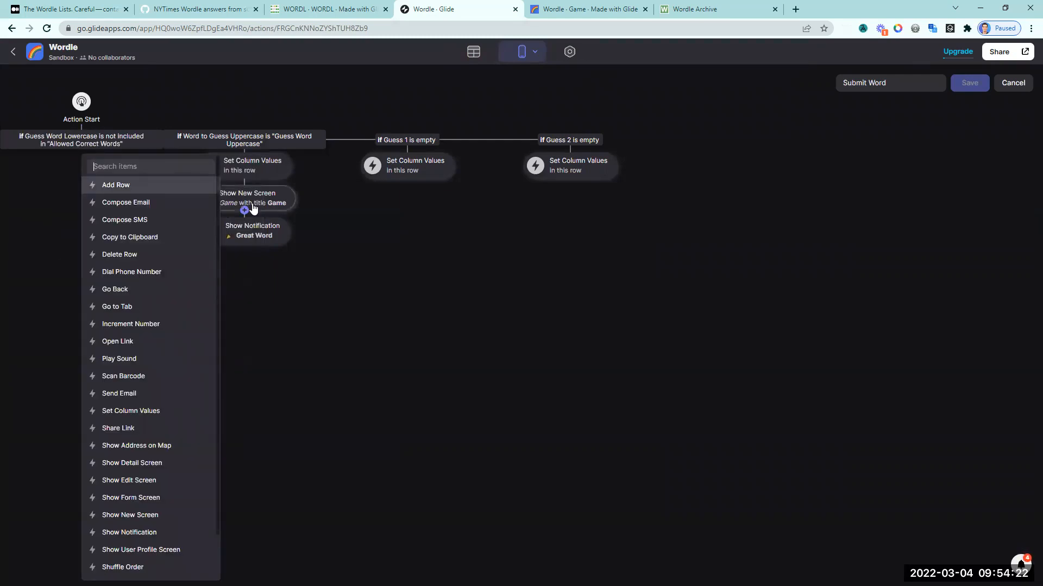
text(no)
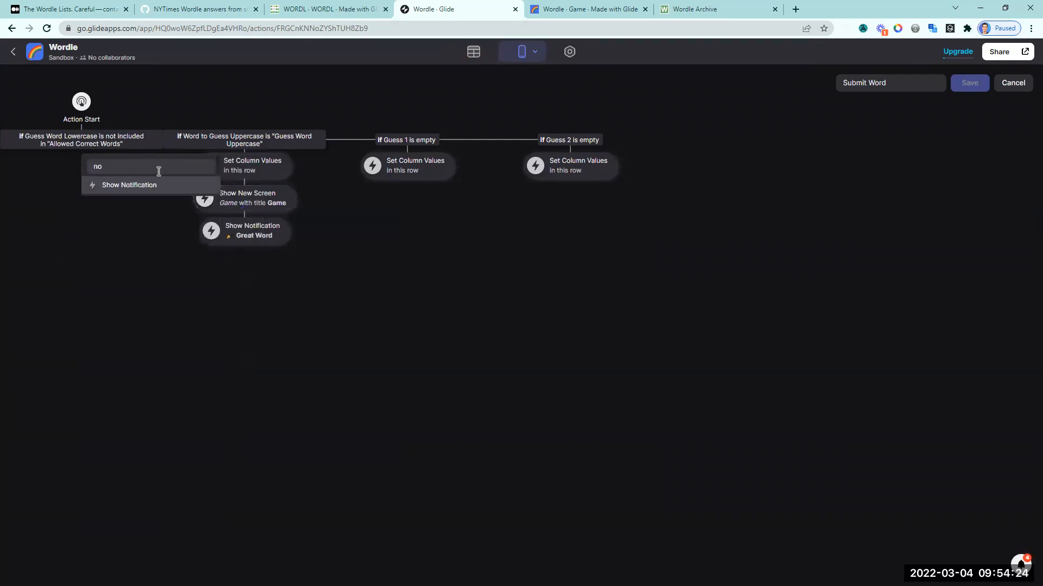
click(157, 185)
text(Not in wor)
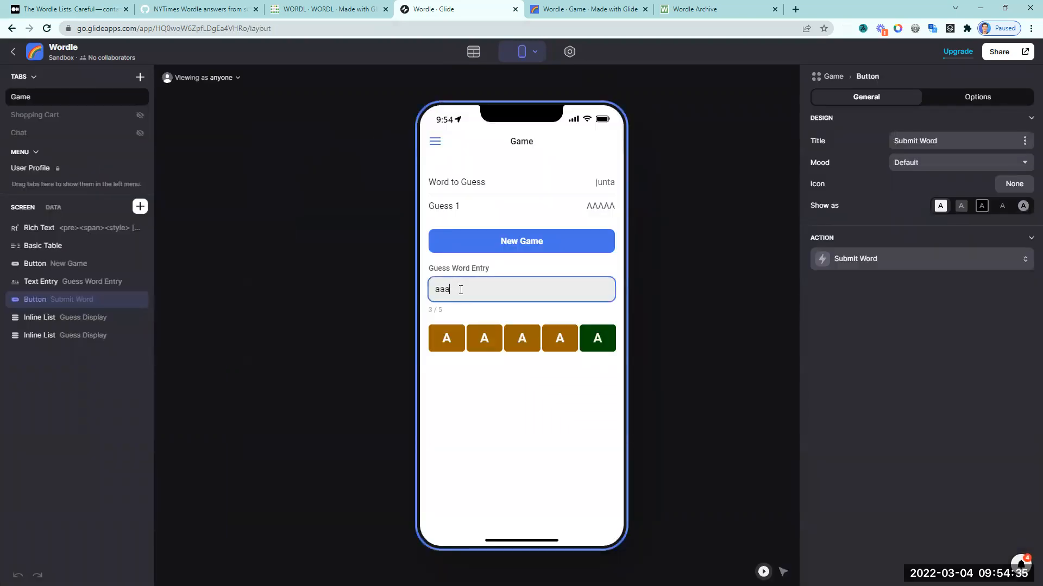
Step: Submit "aaaaa" again in the preview to test the new word-list check
text(aaaaa)
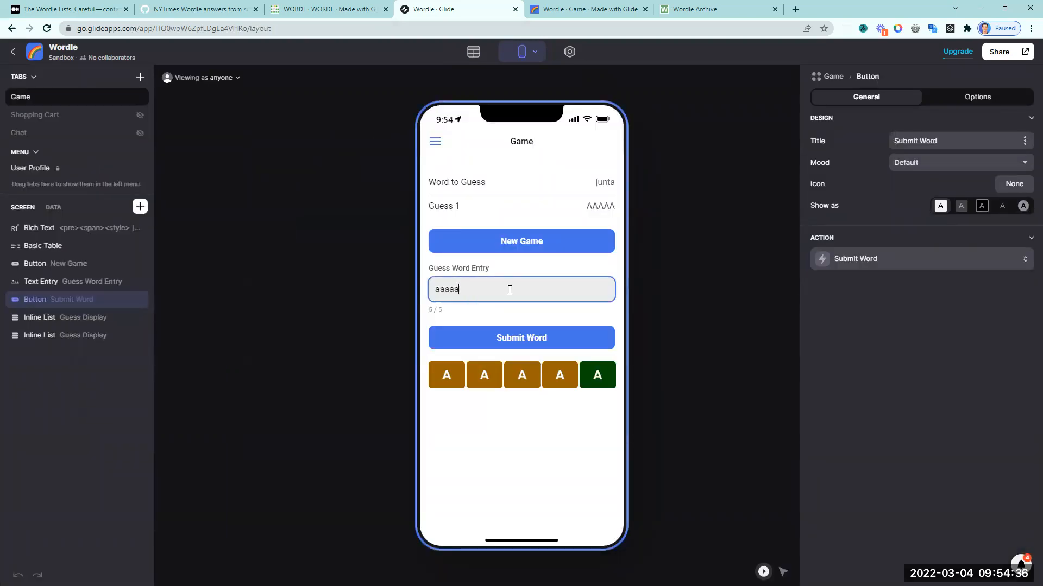
click(539, 341)
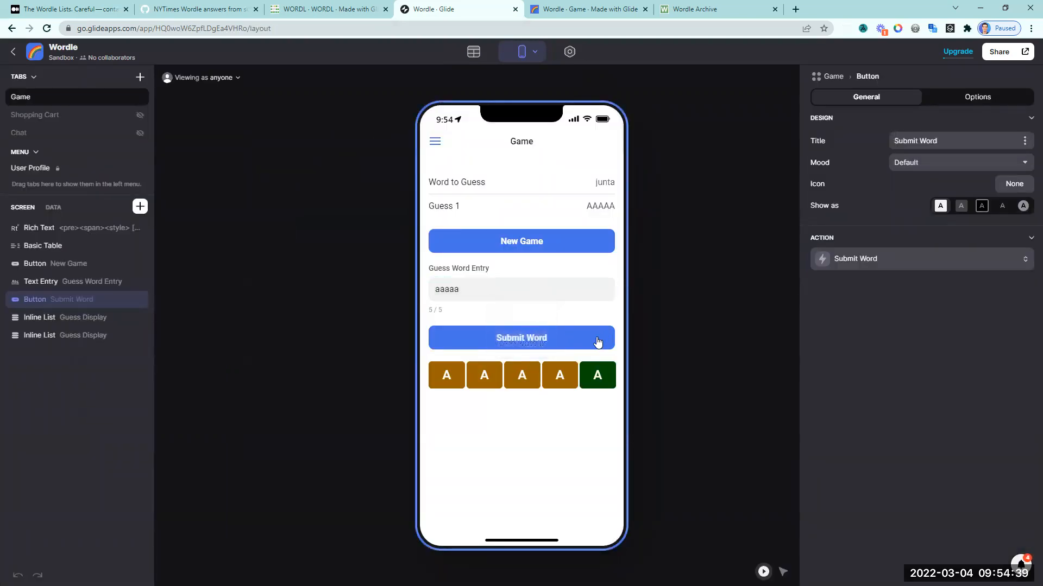
click(597, 341)
Step: Replace the guess with "nasty", submit it, and look at the Game table before returning to the layout
click(473, 289)
double_click(437, 289)
text(nasty)
click(541, 338)
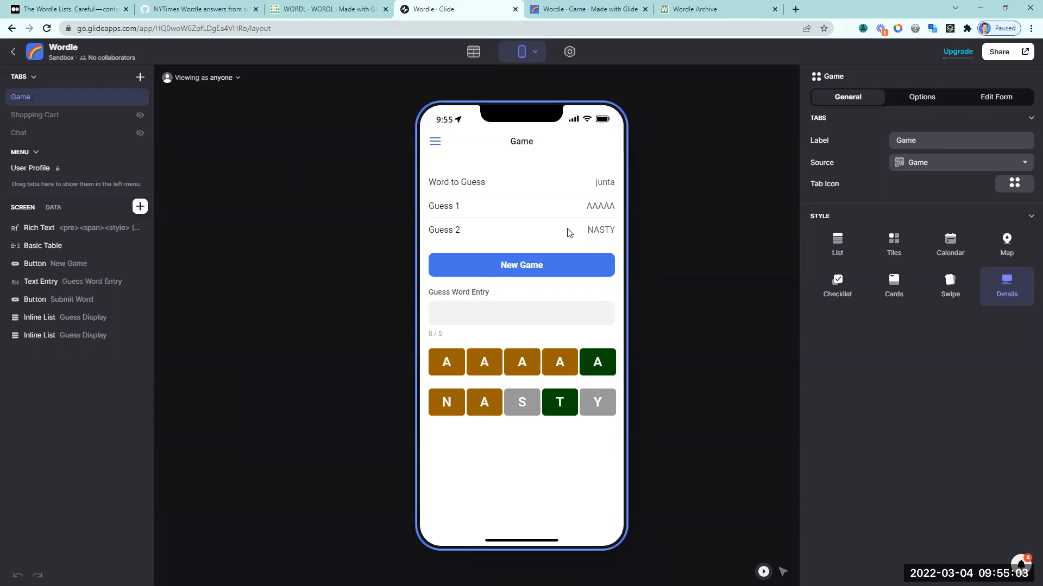
click(472, 53)
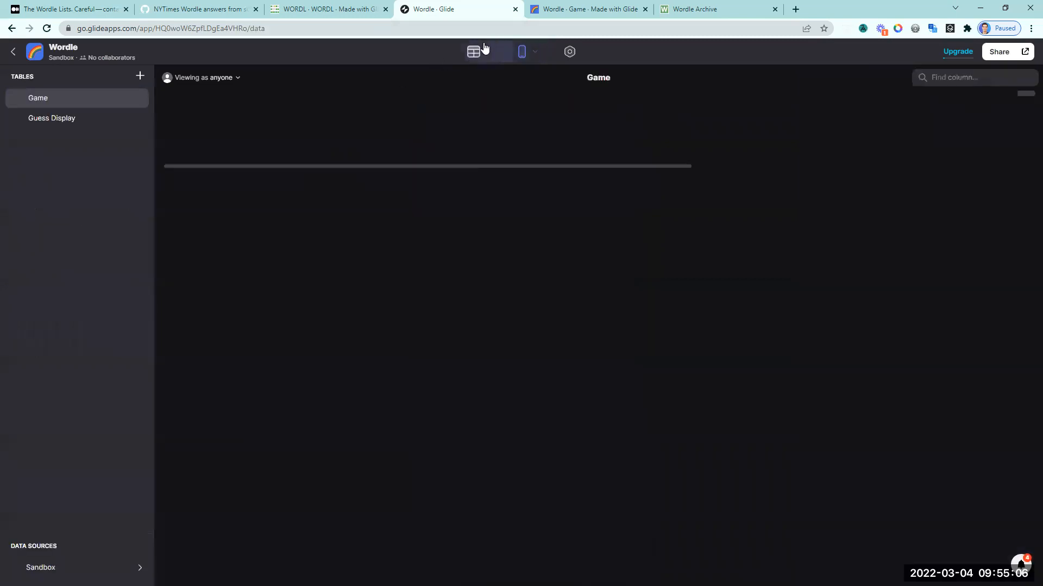
click(520, 54)
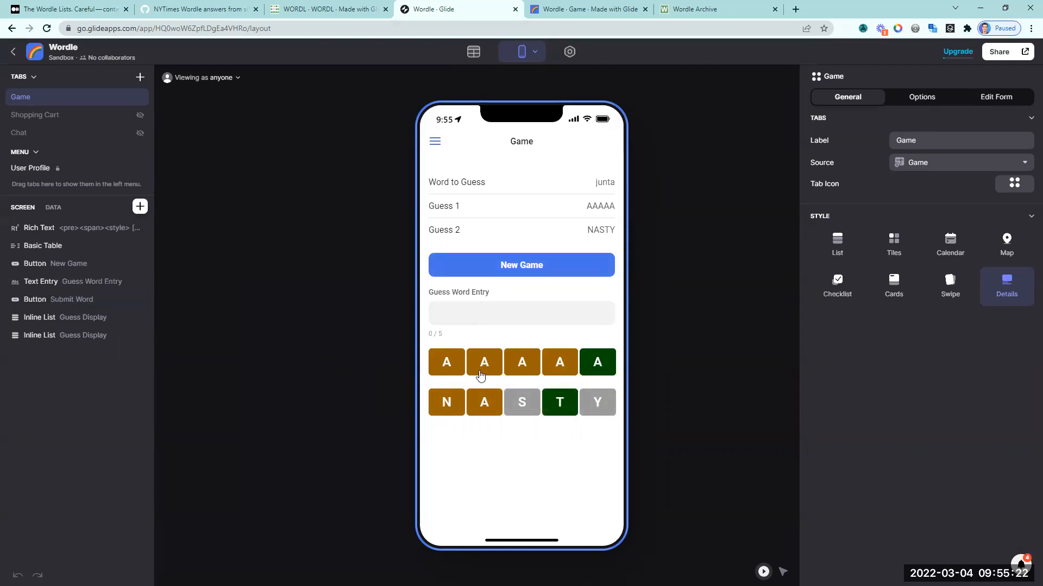
Step: Hide the Basic Table by adding a visibility condition that Word to Guess is "HIDE"
click(44, 245)
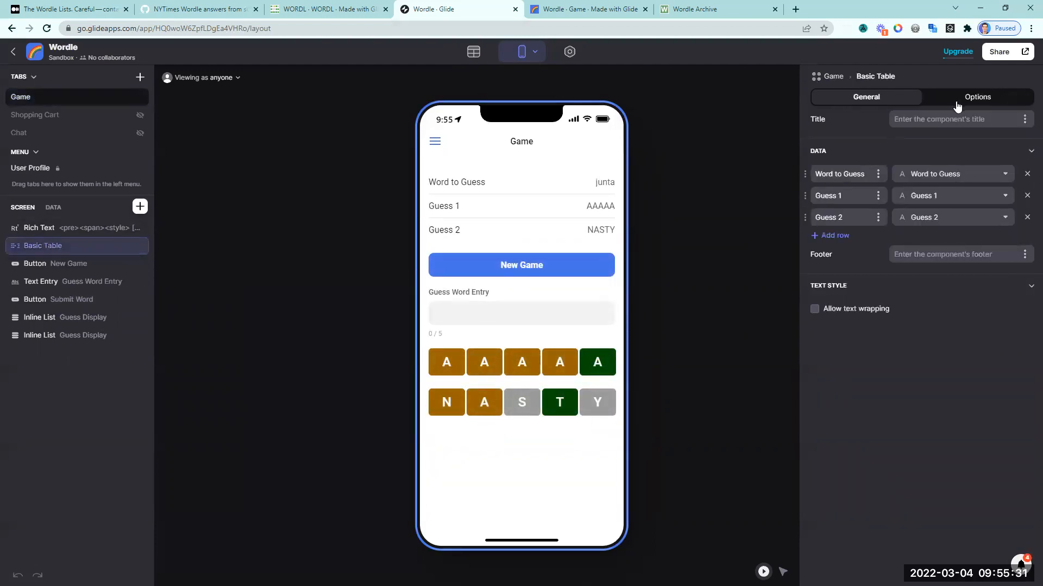
click(973, 98)
click(844, 147)
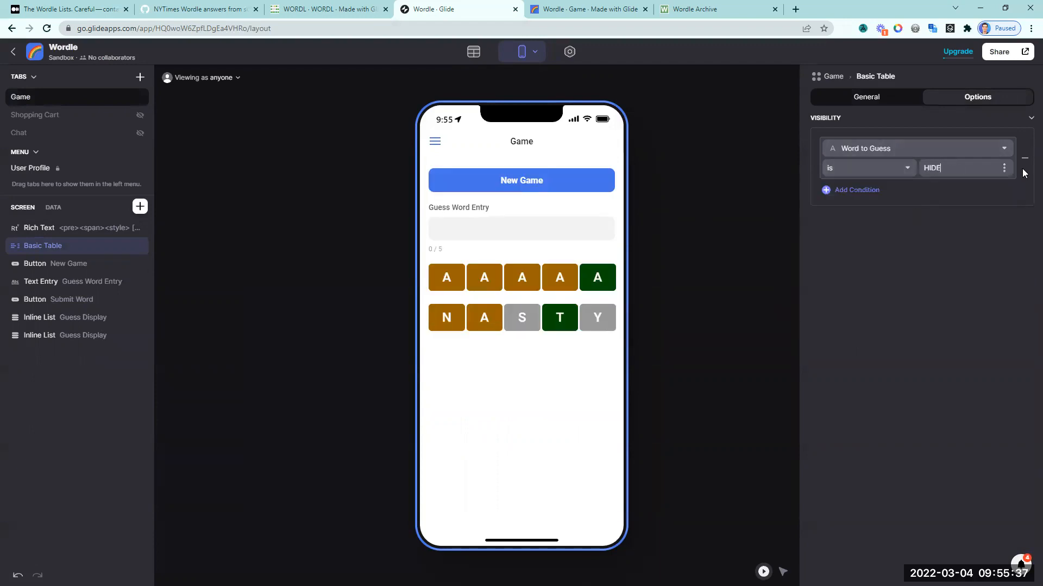
click(275, 302)
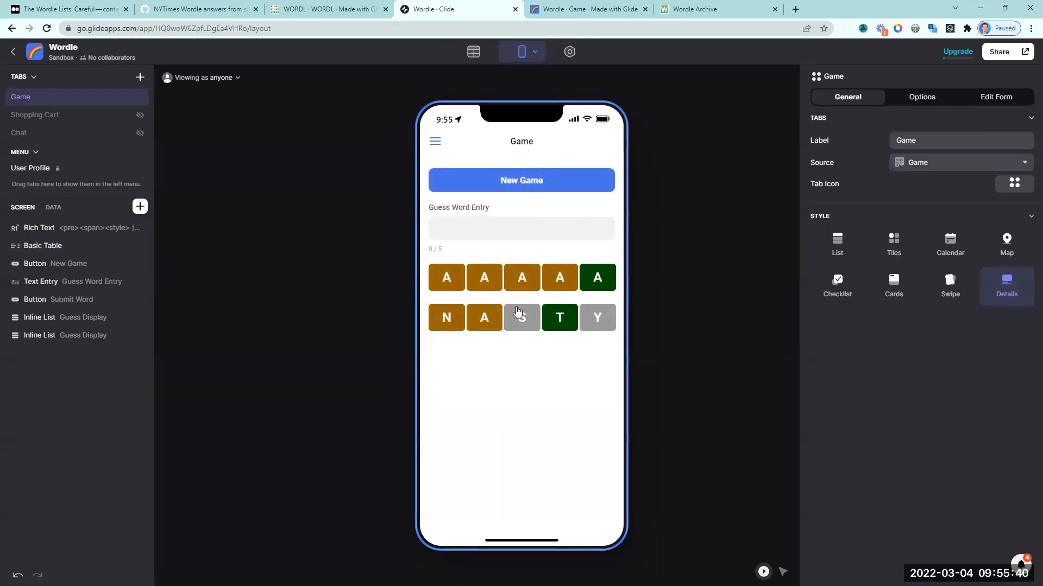
Step: Try the New Game button, and extend its Set Column Values action to clear Guess 1 and Guess 2
click(519, 190)
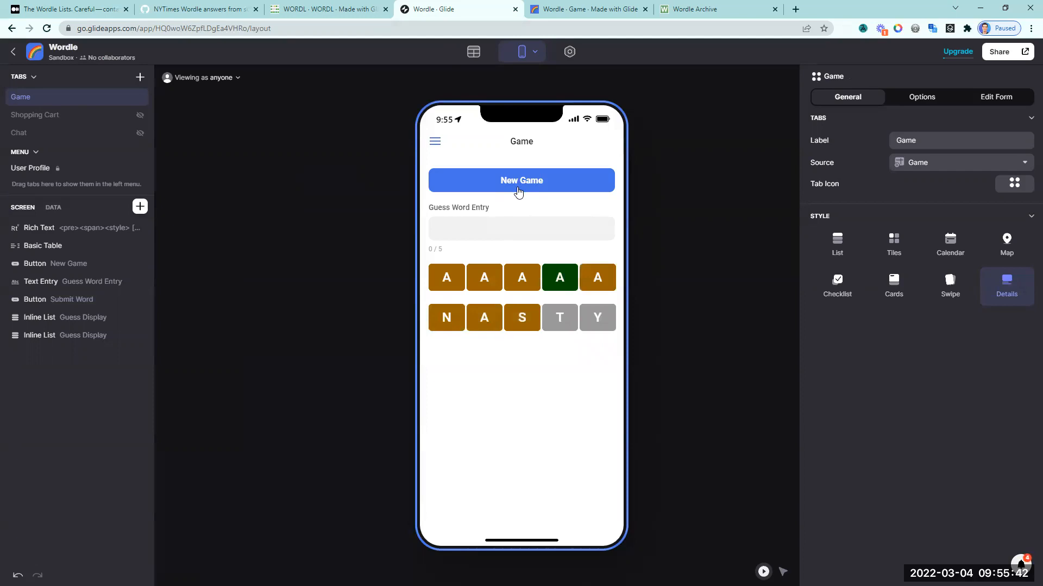
click(782, 571)
click(589, 195)
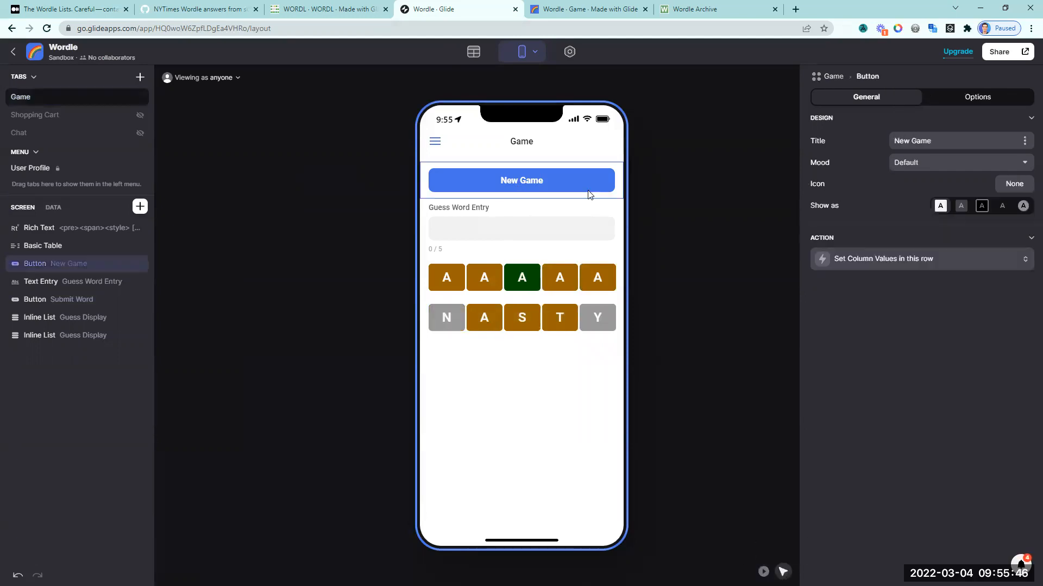
click(868, 268)
click(1018, 454)
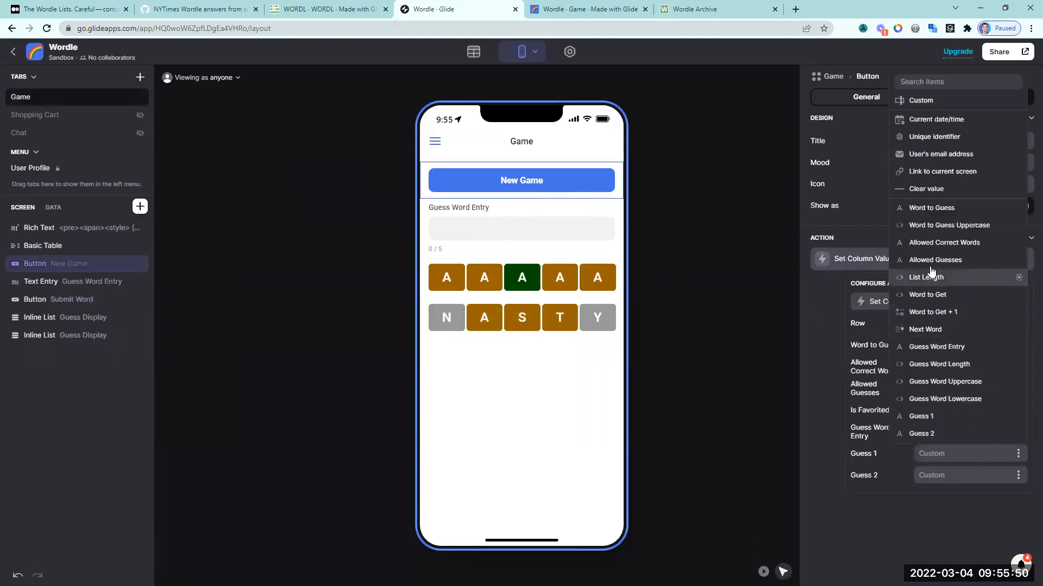
click(929, 189)
click(643, 268)
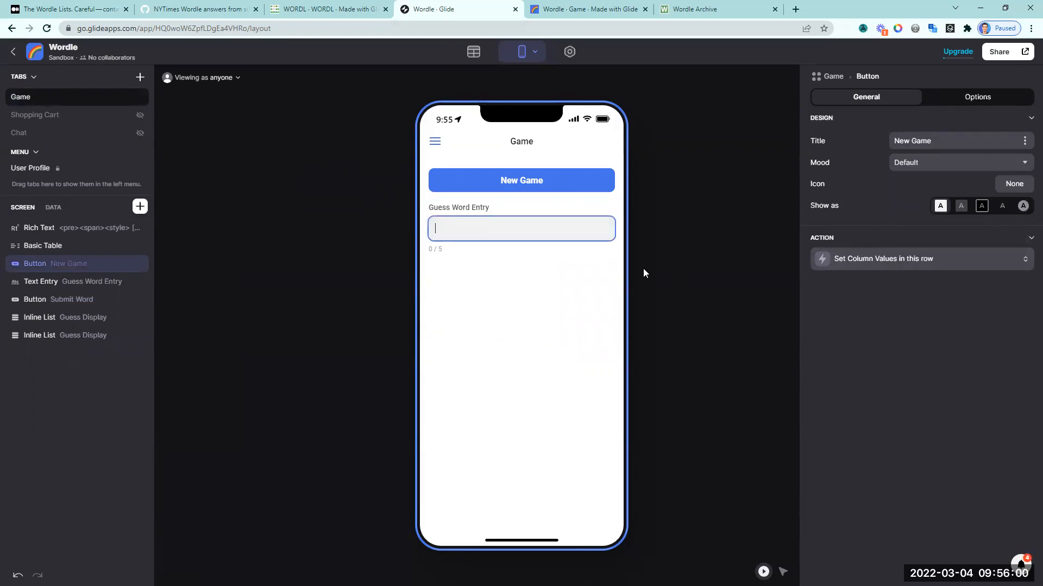
Step: Test the new game in the preview by submitting the guesses "train" and "brain"
text(train)
click(577, 276)
click(545, 230)
text(brain)
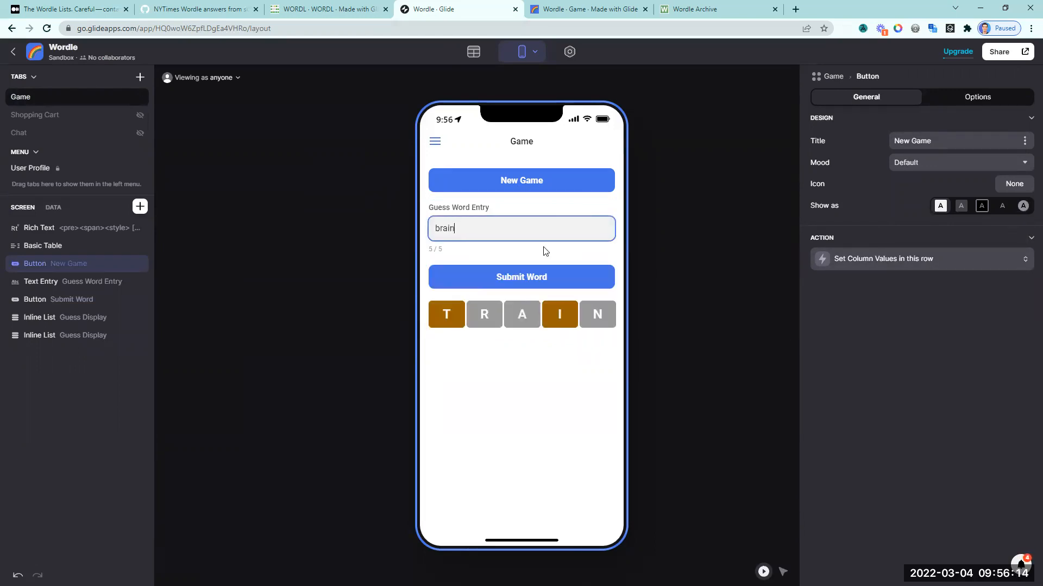
click(548, 277)
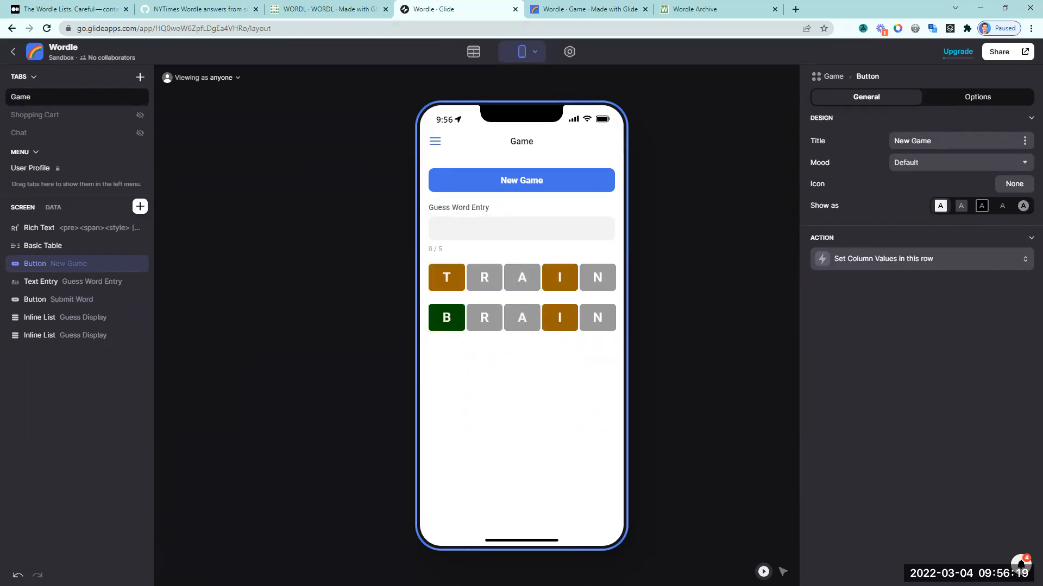